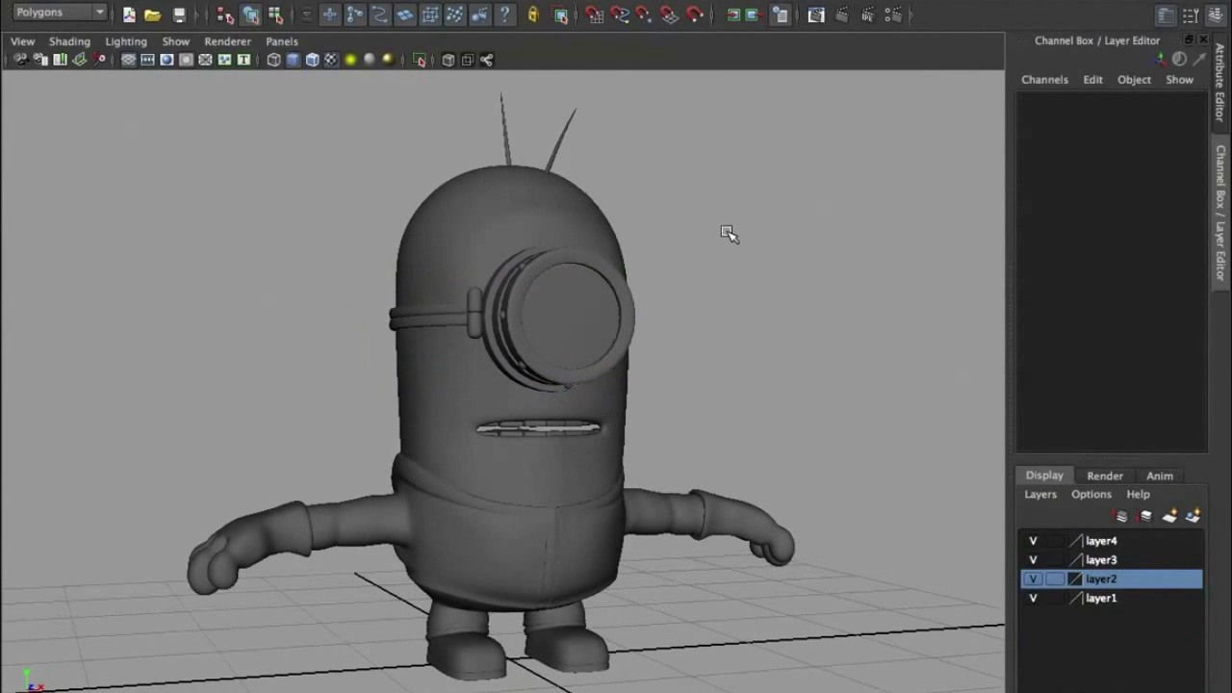
Orbit around the finished minion and turn on wireframe-on-shaded display to show its edges
{"action": "mouse_move", "coordinate": [741, 241]}
{"action": "left_mouse_down", "text": "alt"}
{"action": "mouse_move", "coordinate": [695, 248]}
{"action": "mouse_move", "coordinate": [715, 239]}
{"action": "left_mouse_up", "text": "alt"}
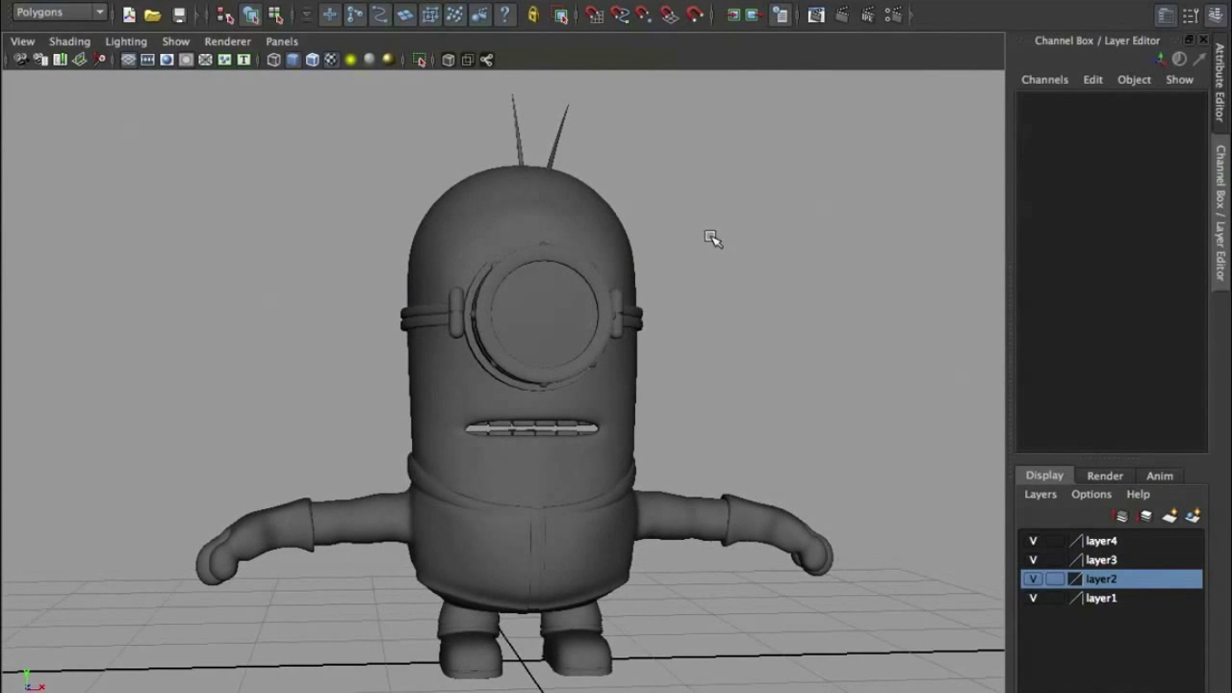
{"action": "mouse_move", "coordinate": [773, 266]}
{"action": "left_mouse_down", "text": "alt"}
{"action": "mouse_move", "coordinate": [599, 278]}
{"action": "mouse_move", "coordinate": [278, 259]}
{"action": "mouse_move", "coordinate": [591, 276]}
{"action": "mouse_move", "coordinate": [830, 269]}
{"action": "left_mouse_up", "text": "alt"}
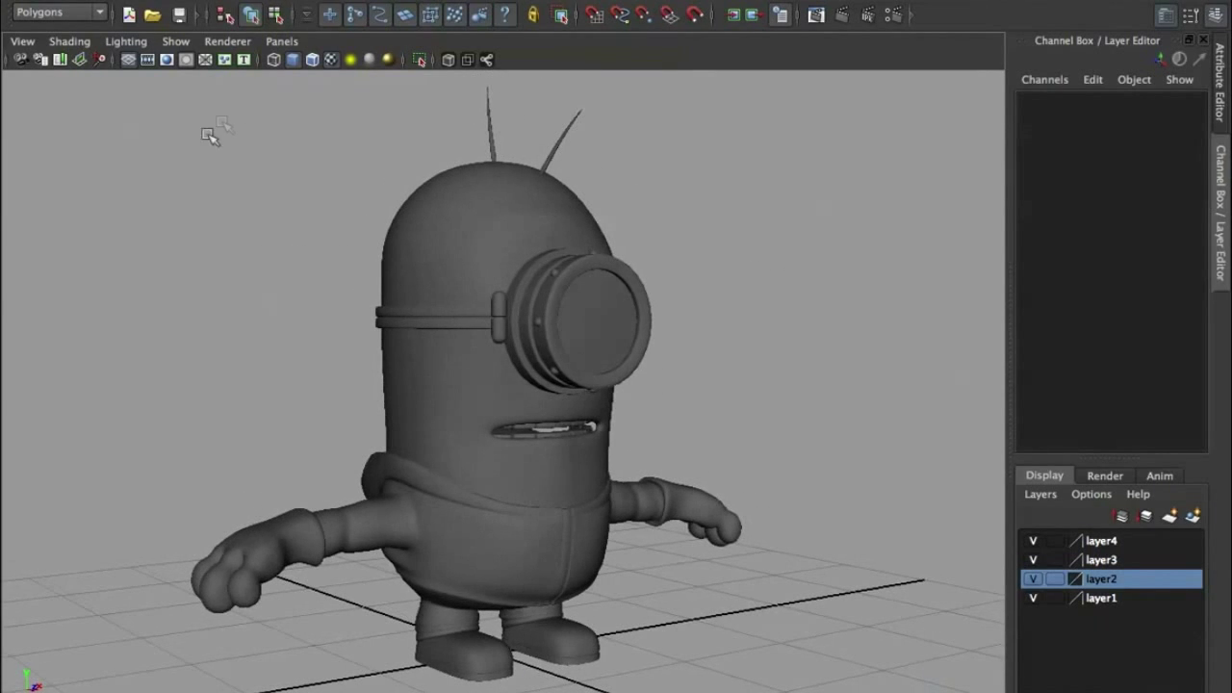
{"action": "left_click", "coordinate": [313, 60]}
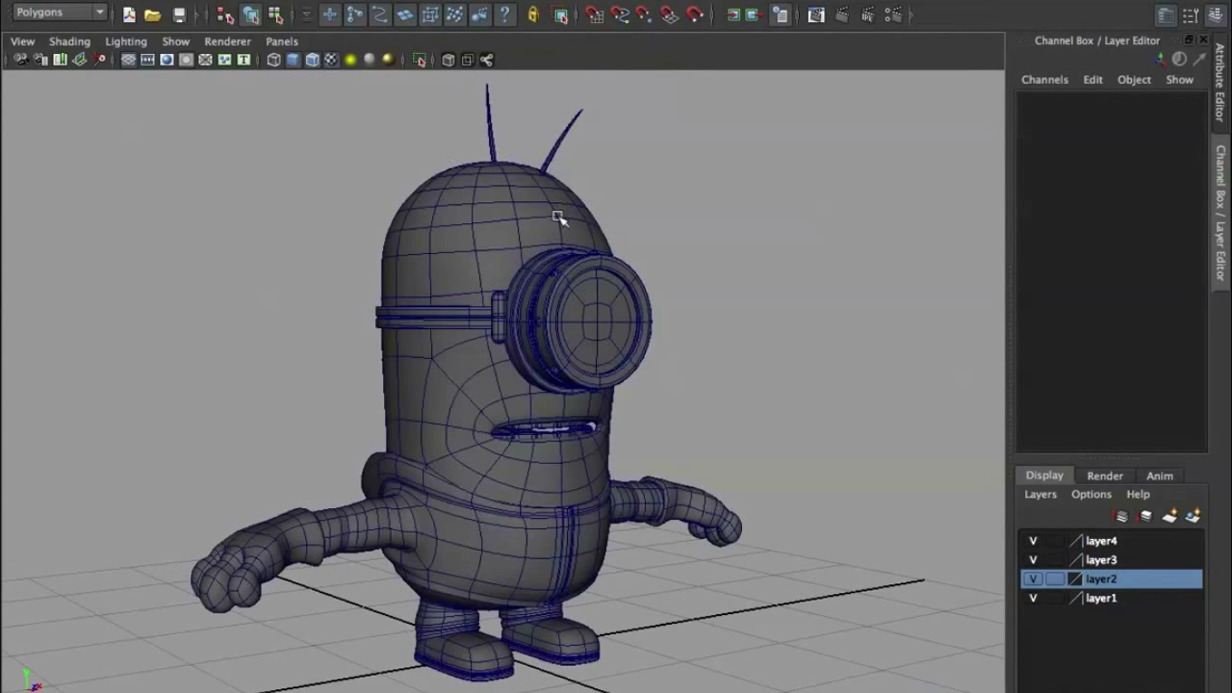
{"action": "mouse_move", "coordinate": [643, 215]}
{"action": "left_mouse_down", "text": "alt"}
{"action": "mouse_move", "coordinate": [724, 202]}
{"action": "mouse_move", "coordinate": [619, 179]}
{"action": "mouse_move", "coordinate": [575, 203]}
{"action": "mouse_move", "coordinate": [357, 209]}
{"action": "mouse_move", "coordinate": [627, 206]}
{"action": "mouse_move", "coordinate": [550, 209]}
{"action": "left_mouse_up", "text": "alt"}
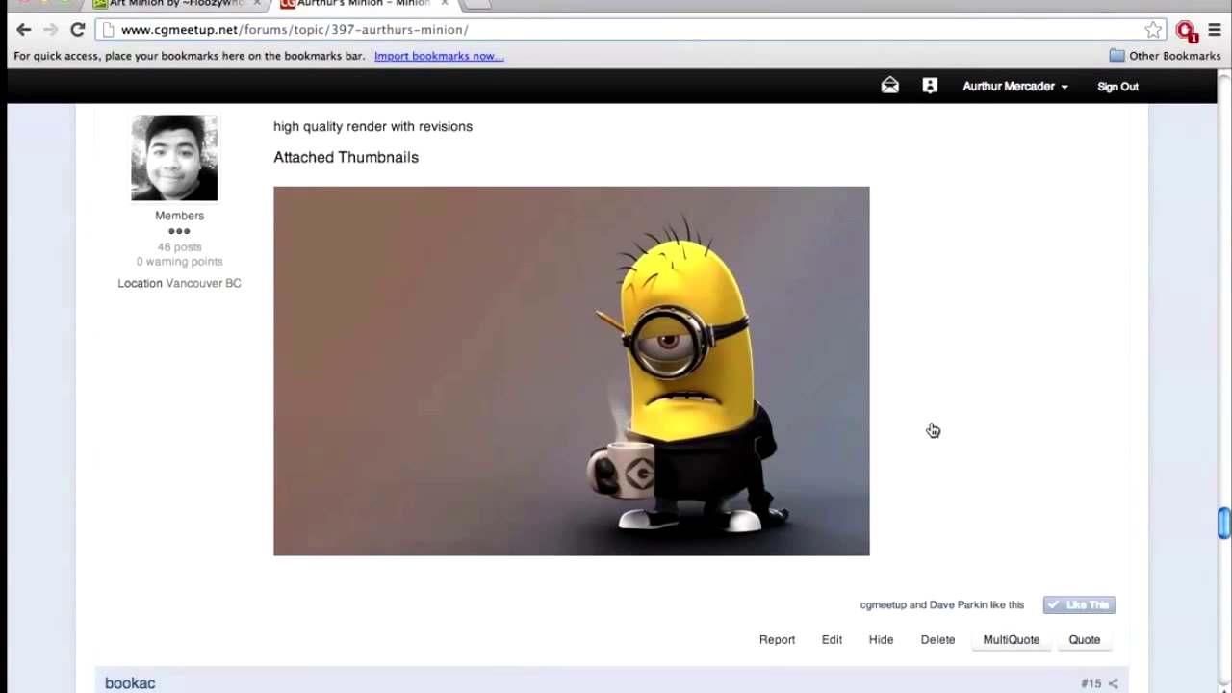
{"action": "left_click", "coordinate": [201, 3]}
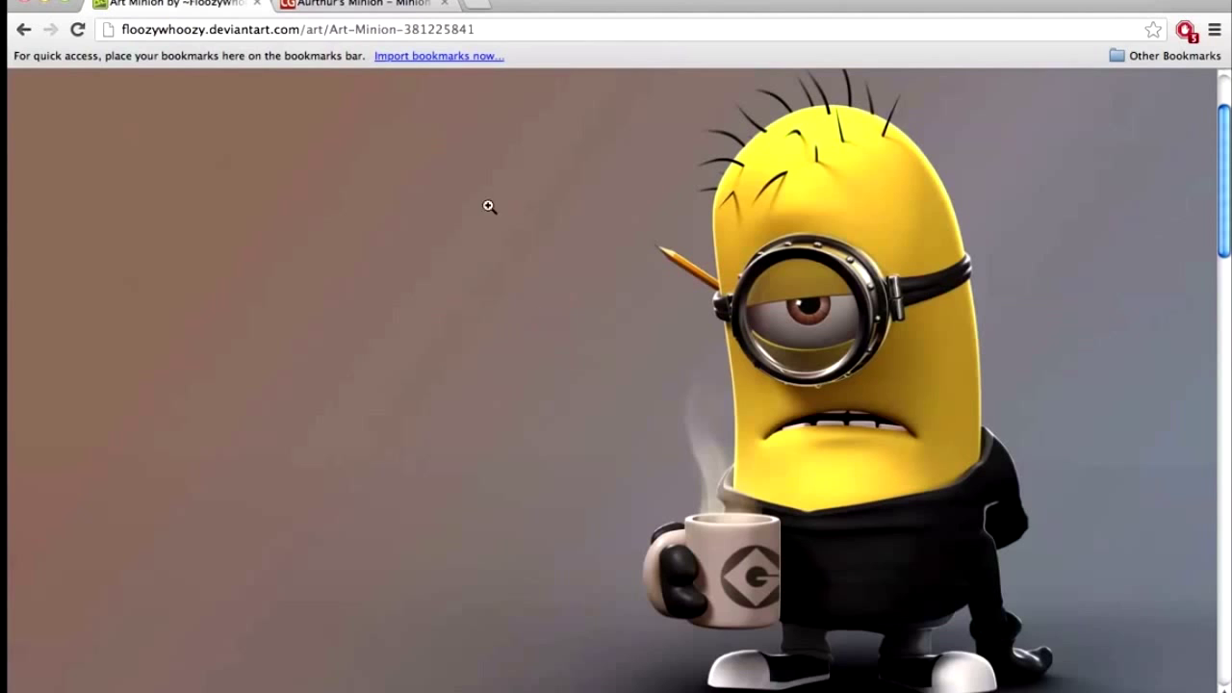
{"action": "left_click", "coordinate": [318, 4]}
{"action": "scroll", "coordinate": [780, 426], "scroll_direction": "up", "scroll_amount": 1}
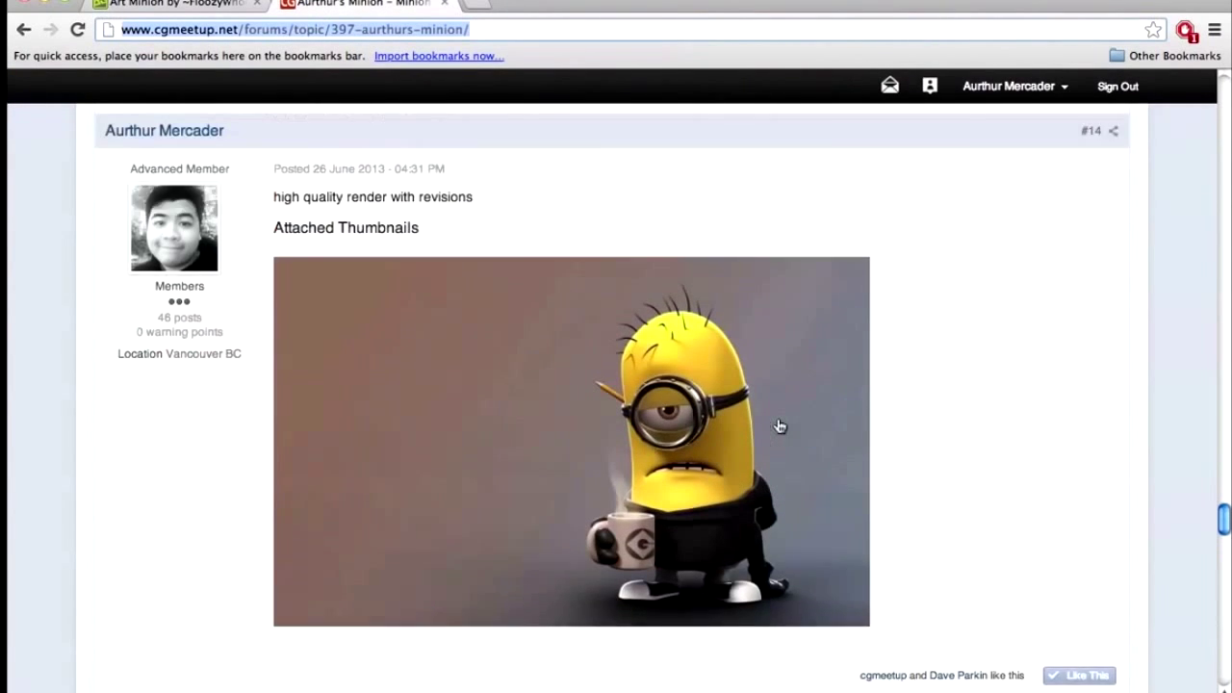
{"action": "scroll", "coordinate": [779, 426], "scroll_direction": "up", "scroll_amount": 5}
{"action": "scroll", "coordinate": [778, 427], "scroll_direction": "up", "scroll_amount": 10}
{"action": "scroll", "coordinate": [777, 426], "scroll_direction": "down", "scroll_amount": 6}
{"action": "scroll", "coordinate": [777, 426], "scroll_direction": "down", "scroll_amount": 10}
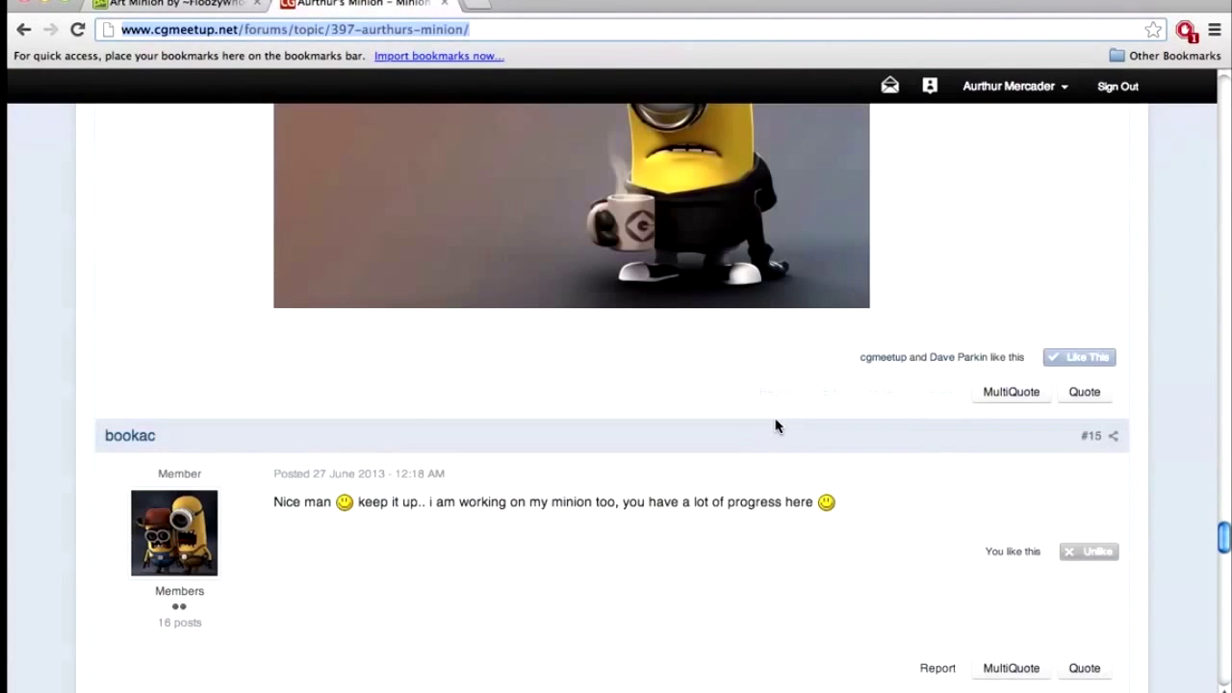
{"action": "scroll", "coordinate": [776, 426], "scroll_direction": "up", "scroll_amount": 3}
{"action": "scroll", "coordinate": [776, 426], "scroll_direction": "up", "scroll_amount": 2}
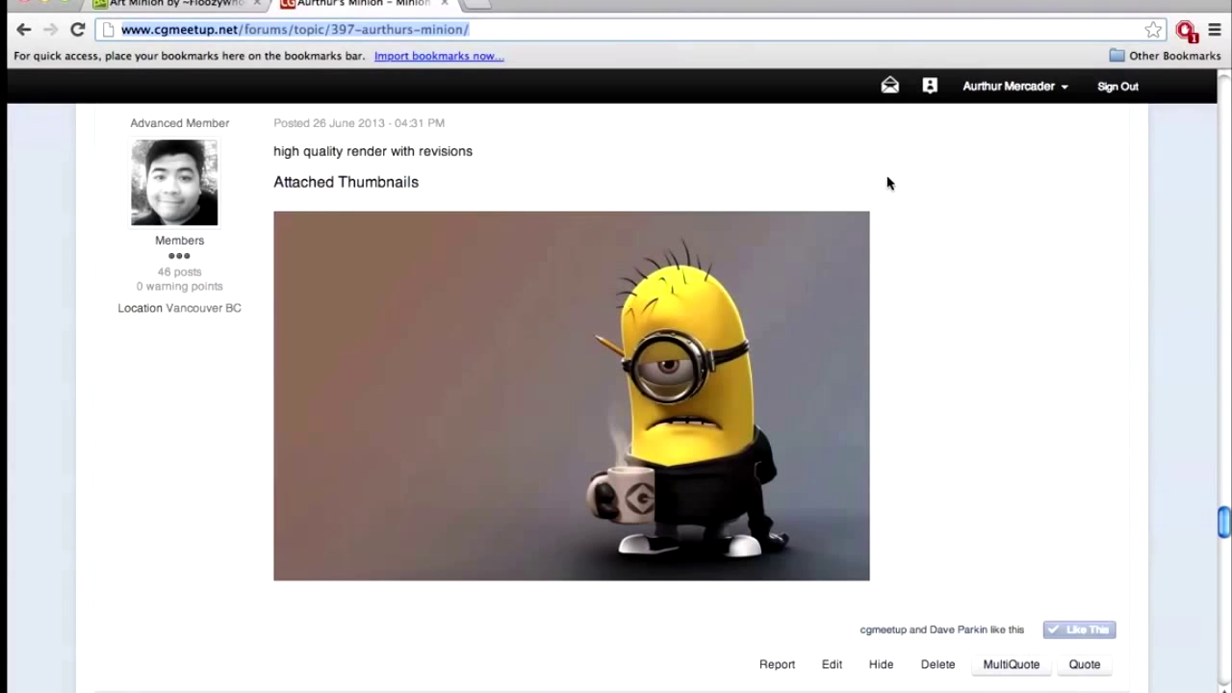
{"action": "mouse_move", "coordinate": [770, 689]}
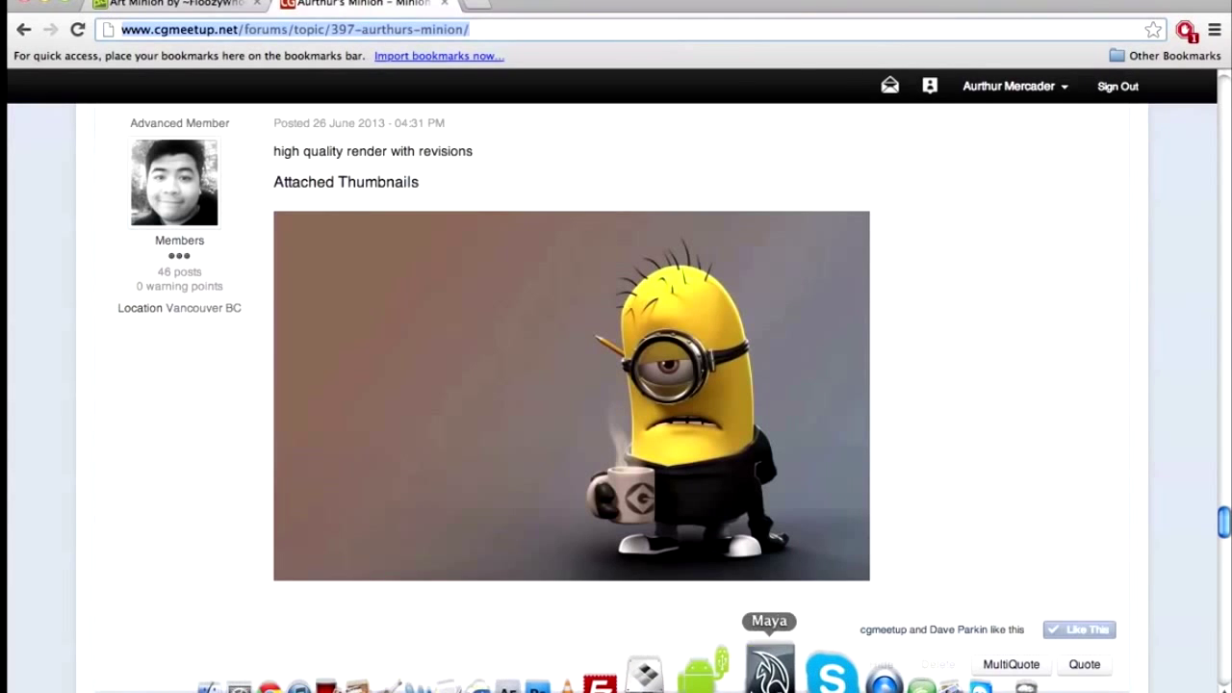
{"action": "left_click", "coordinate": [758, 674]}
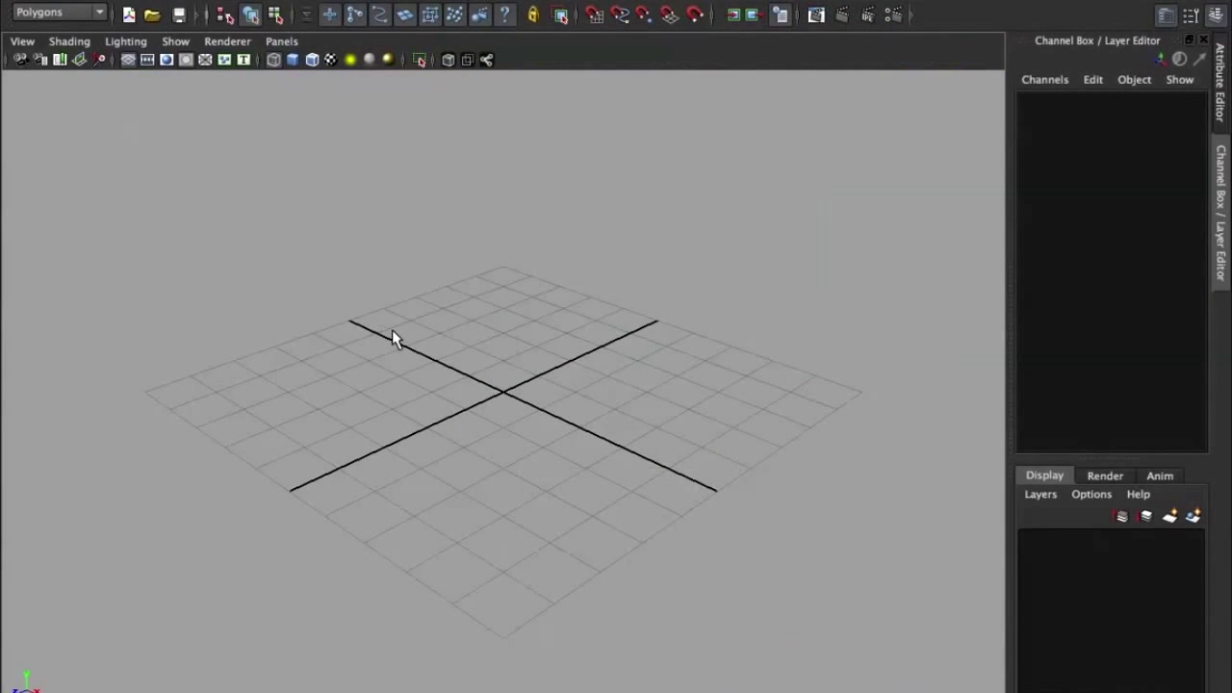
Create a polygon sphere with axis and height subdivisions both set to 8
{"action": "left_click_drag", "start_coordinate": [392, 329], "coordinate": [497, 332], "text": "alt"}
{"action": "left_click", "coordinate": [265, 1]}
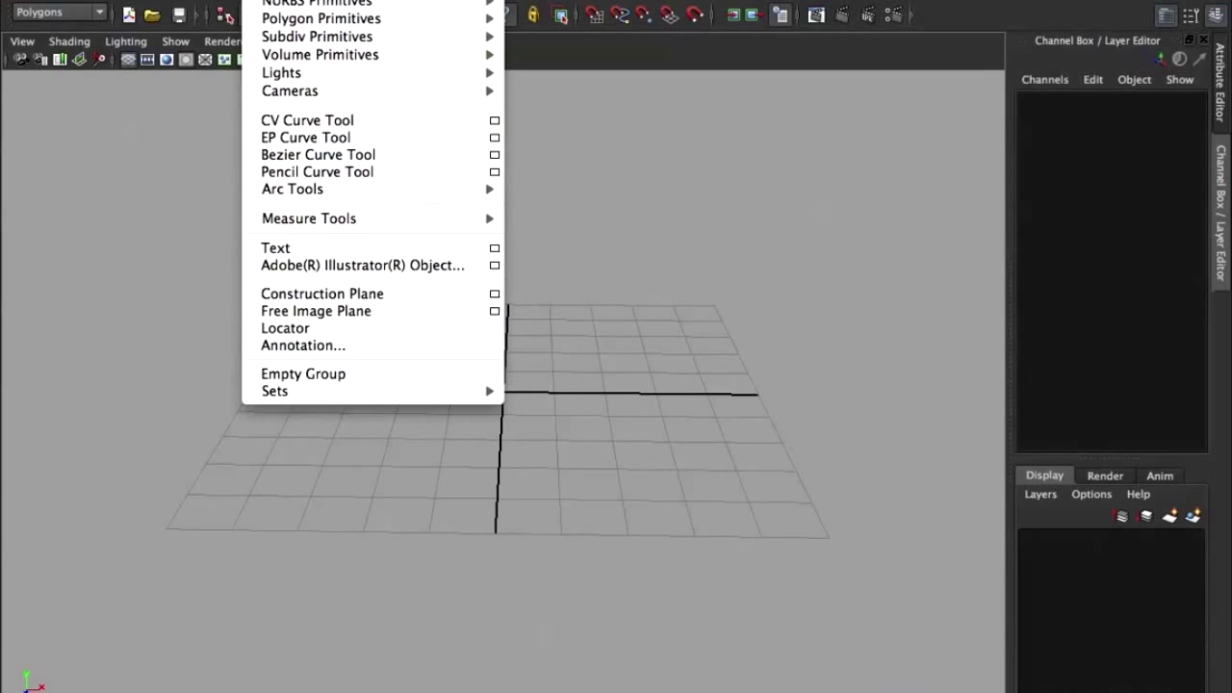
{"action": "mouse_move", "coordinate": [321, 20]}
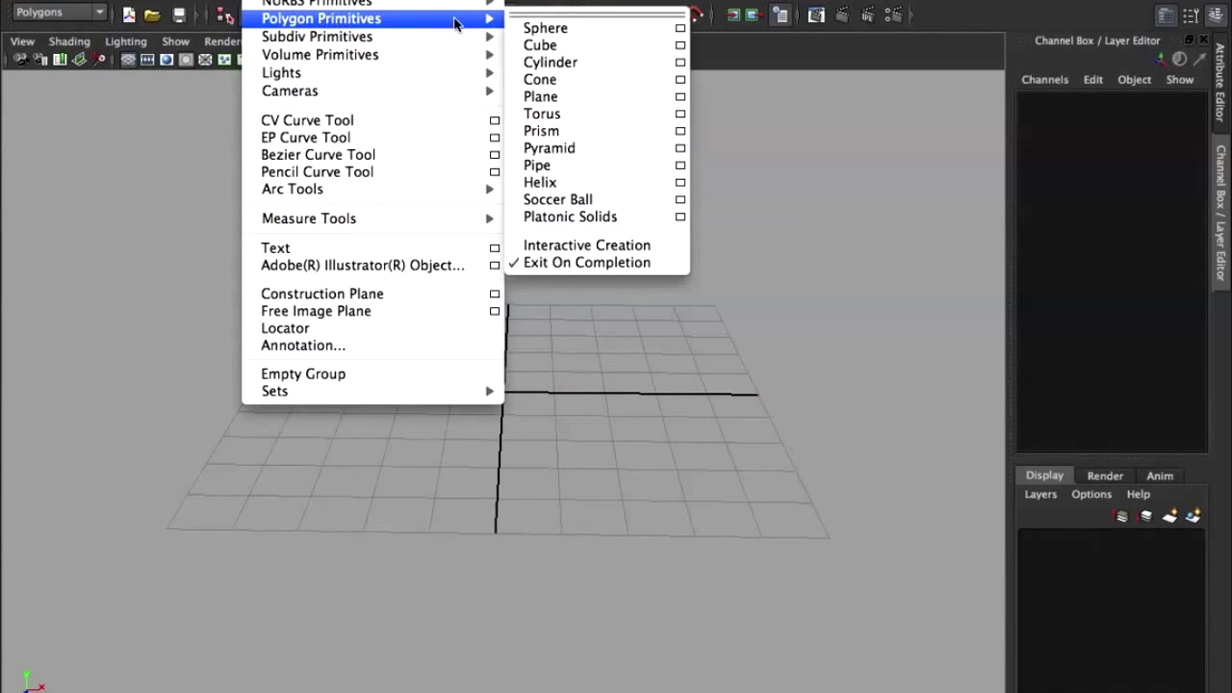
{"action": "left_click", "coordinate": [550, 29]}
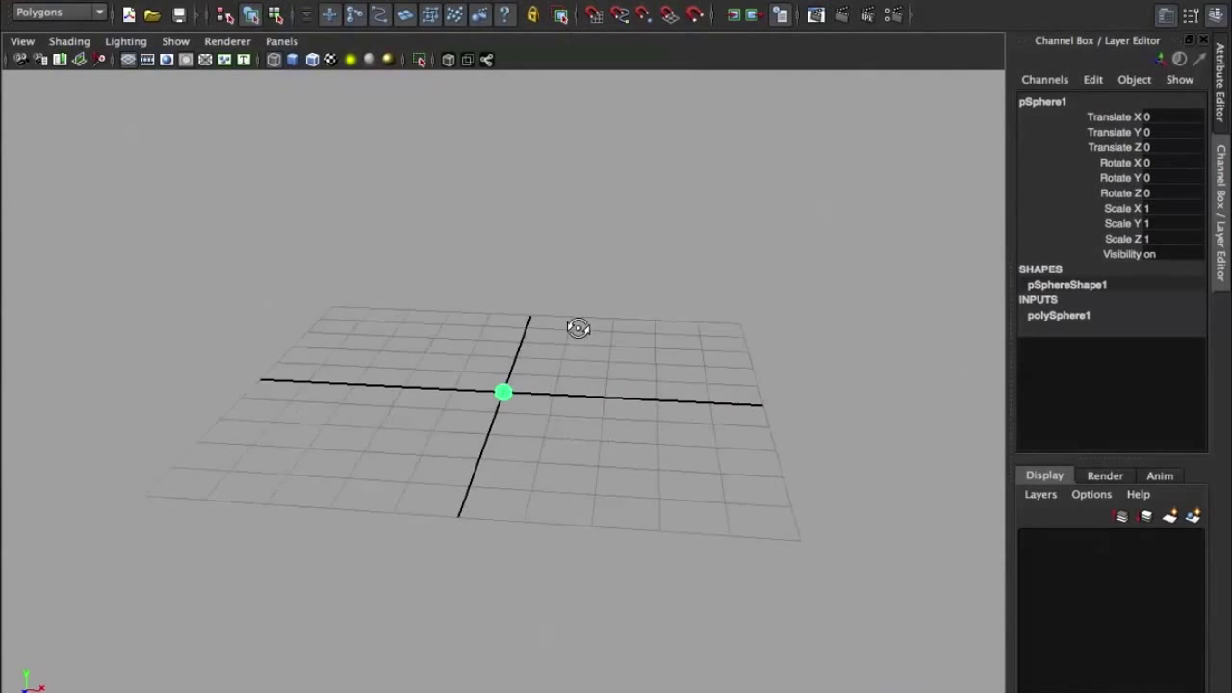
{"action": "right_click_drag", "start_coordinate": [578, 327], "coordinate": [1052, 624], "text": "alt"}
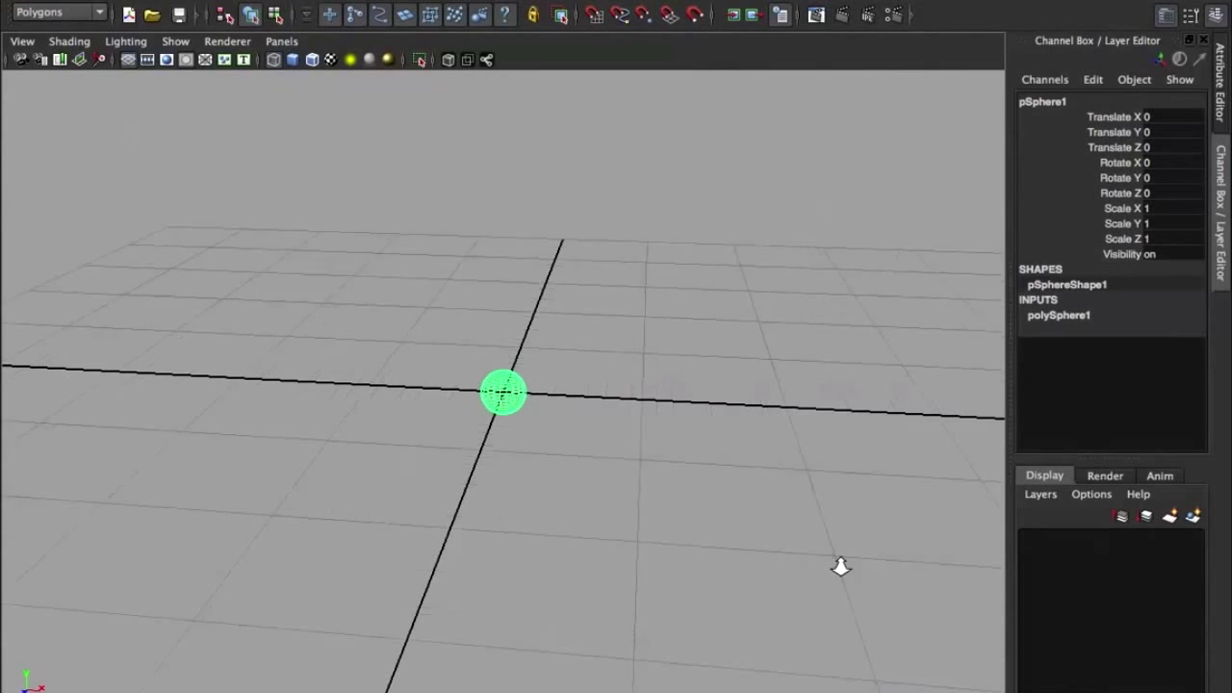
{"action": "left_click", "coordinate": [1087, 317]}
{"action": "left_click_drag", "start_coordinate": [1162, 339], "coordinate": [1169, 370]}
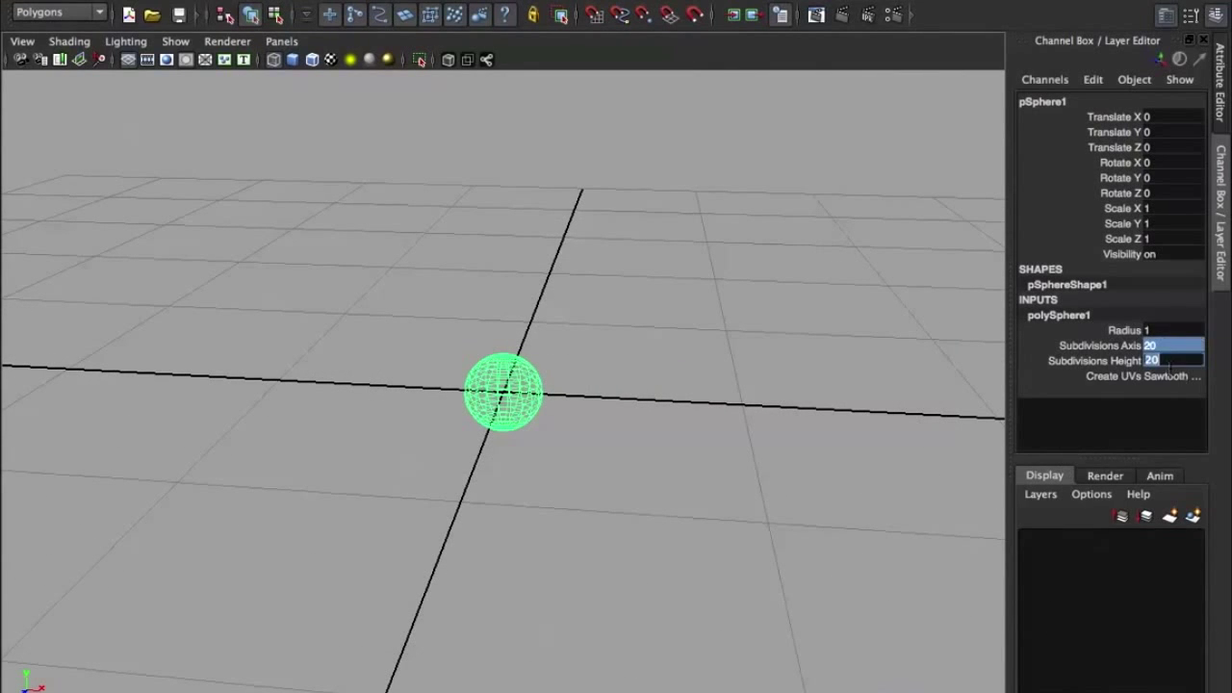
{"action": "type", "text": "8"}
{"action": "key", "text": "Return"}
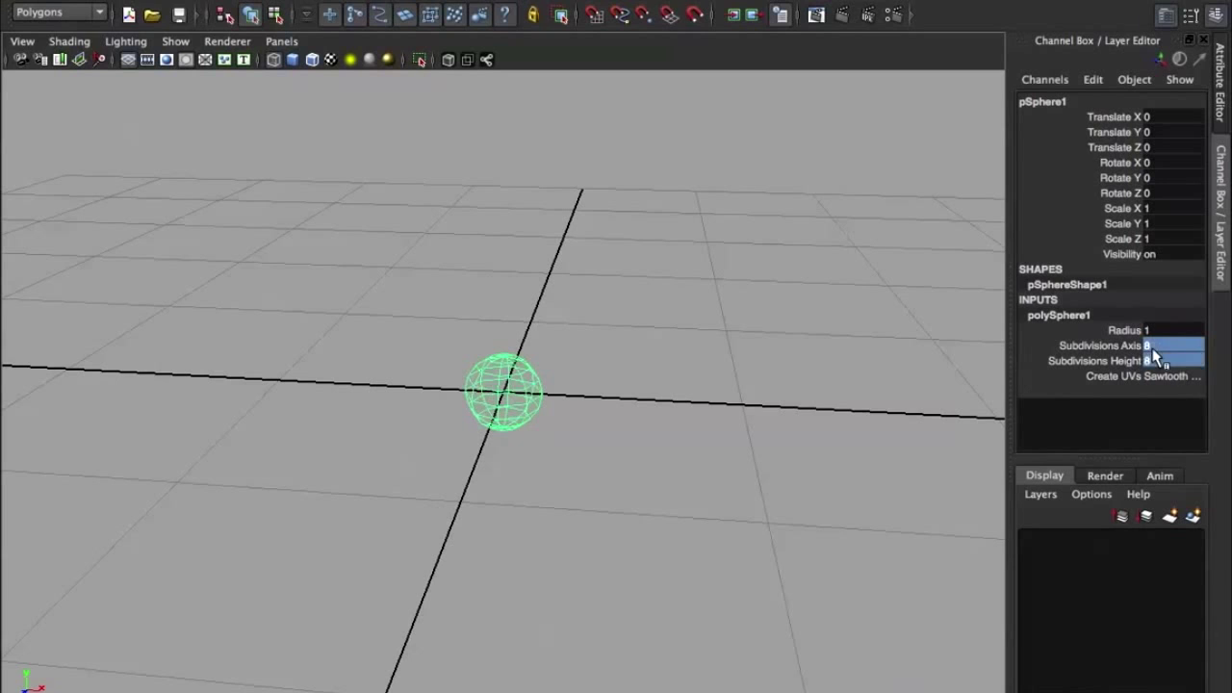
Scale the sphere up uniformly to about 5.5 and display it shaded
{"action": "left_click", "coordinate": [751, 335]}
{"action": "left_click", "coordinate": [500, 379]}
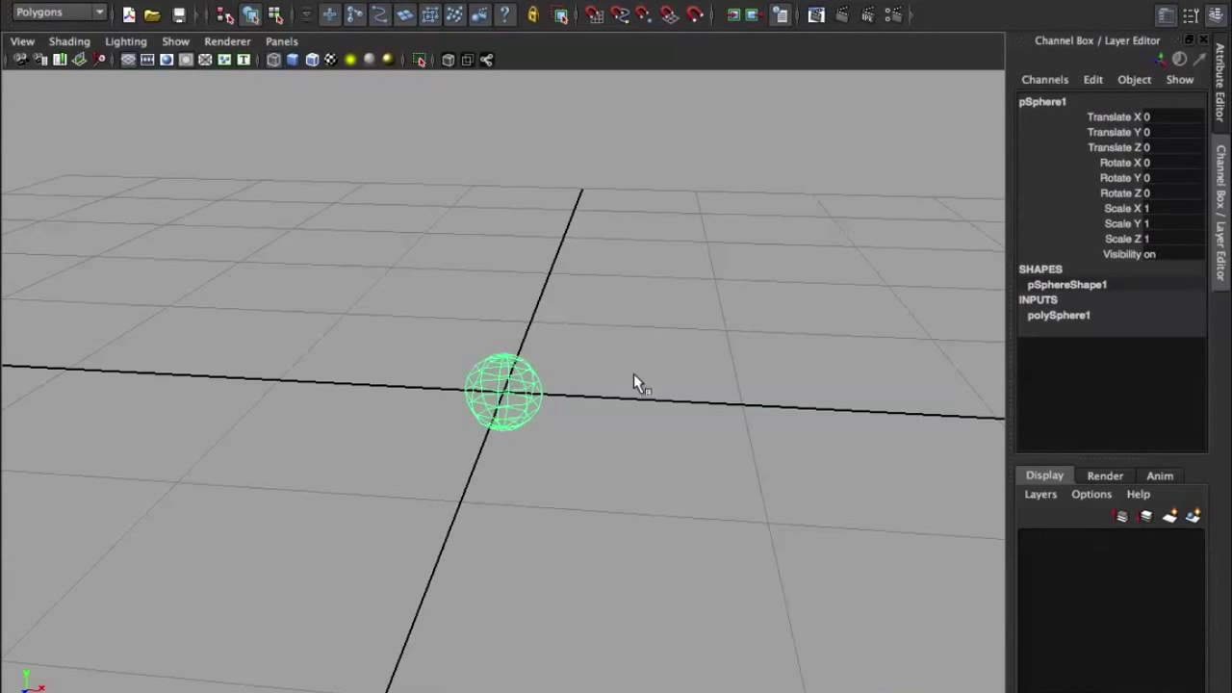
{"action": "key", "text": "r"}
{"action": "left_click_drag", "start_coordinate": [504, 395], "coordinate": [806, 349]}
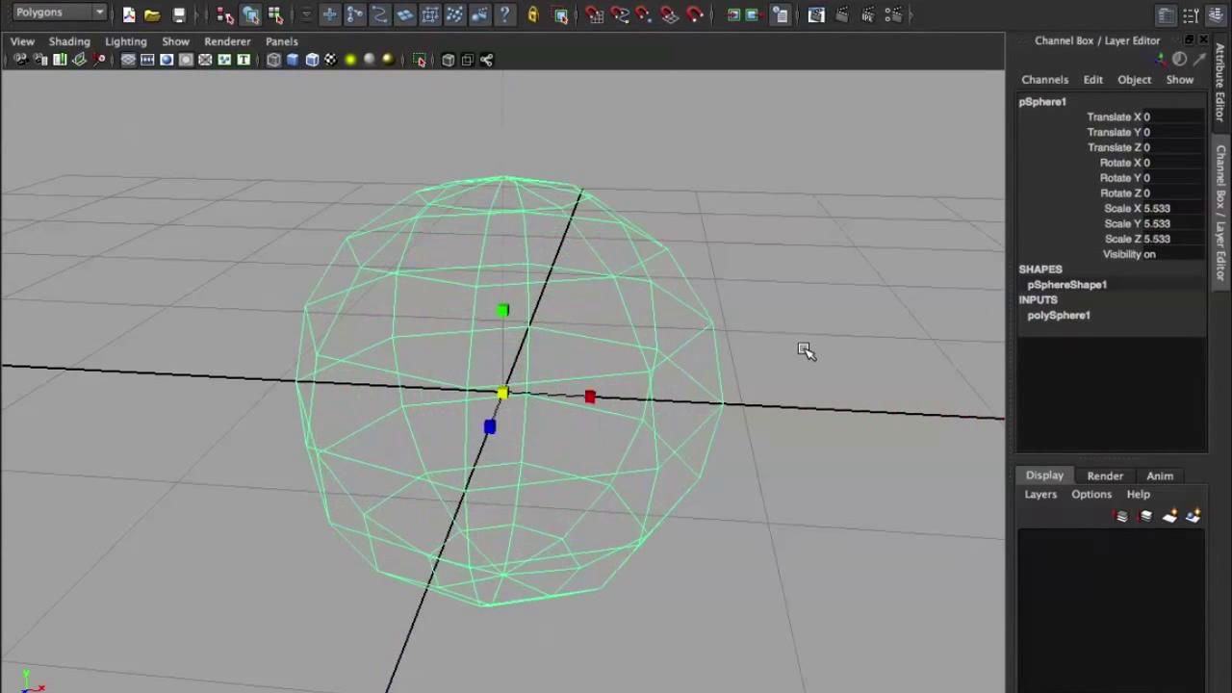
{"action": "key", "text": "5"}
{"action": "right_click_drag", "start_coordinate": [805, 344], "coordinate": [734, 343], "text": "alt"}
{"action": "mouse_move", "coordinate": [734, 344]}
{"action": "left_mouse_down", "text": "alt"}
{"action": "mouse_move", "coordinate": [543, 341]}
{"action": "mouse_move", "coordinate": [558, 349]}
{"action": "mouse_move", "coordinate": [506, 111]}
{"action": "left_mouse_up", "text": "alt"}
Move the sphere up above the grid and reselect it
{"action": "key", "text": "w"}
{"action": "right_click_drag", "start_coordinate": [505, 111], "coordinate": [511, 157], "text": "alt"}
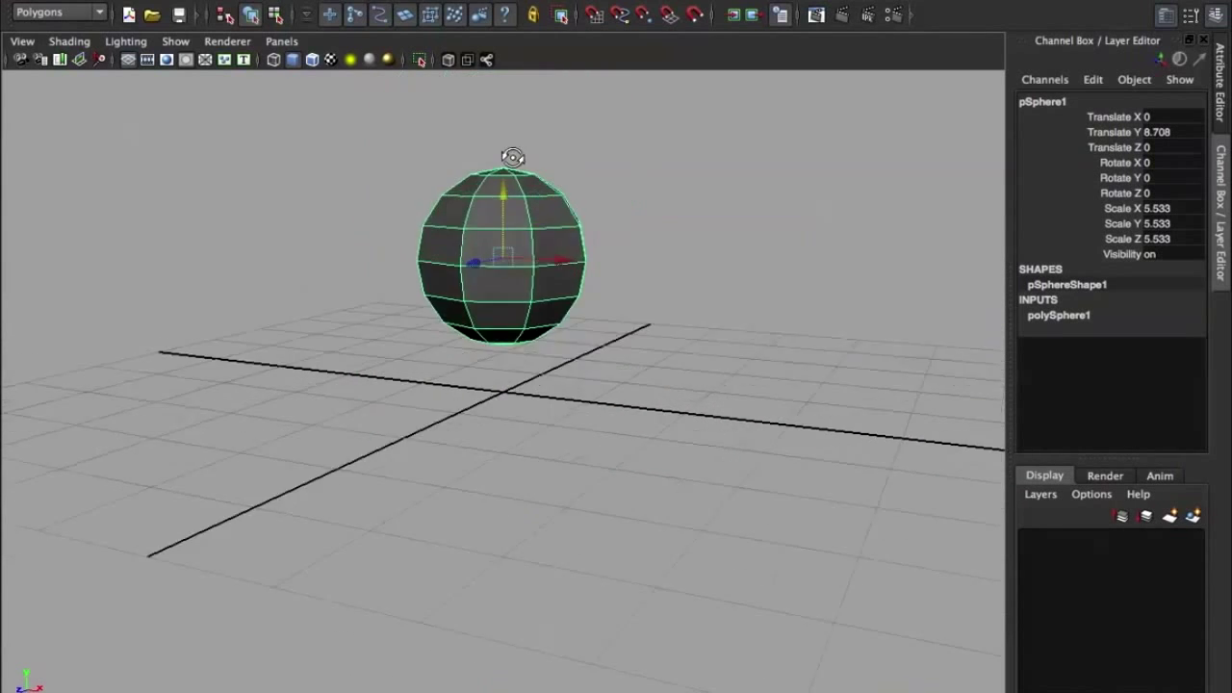
{"action": "left_click_drag", "start_coordinate": [511, 157], "coordinate": [548, 157], "text": "alt"}
{"action": "left_click", "coordinate": [610, 256]}
{"action": "left_click_drag", "start_coordinate": [610, 256], "coordinate": [626, 246], "text": "alt"}
{"action": "left_click", "coordinate": [494, 269]}
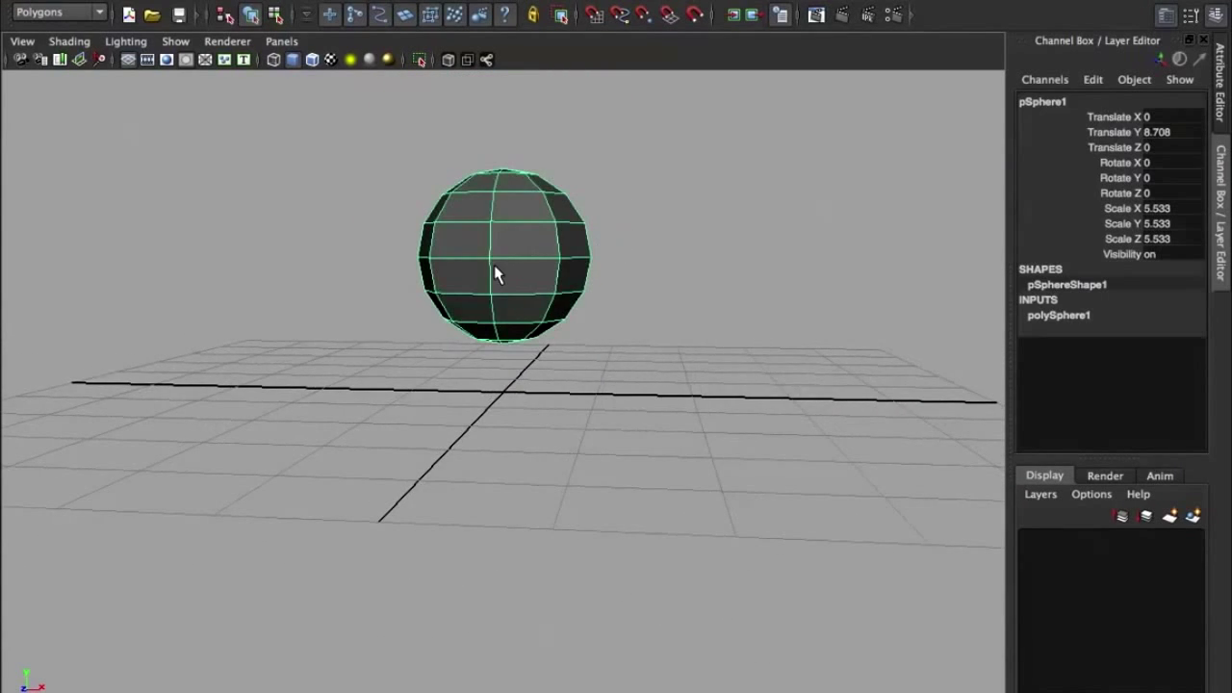
{"action": "left_click_drag", "start_coordinate": [494, 270], "coordinate": [517, 266], "text": "alt"}
Put the sphere in face mode and orbit to a straight-on view
{"action": "mouse_move", "coordinate": [517, 265]}
{"action": "right_mouse_down"}
{"action": "mouse_move", "coordinate": [509, 245]}
{"action": "mouse_move", "coordinate": [559, 215]}
{"action": "mouse_move", "coordinate": [520, 225]}
{"action": "mouse_move", "coordinate": [520, 260]}
{"action": "right_mouse_up"}
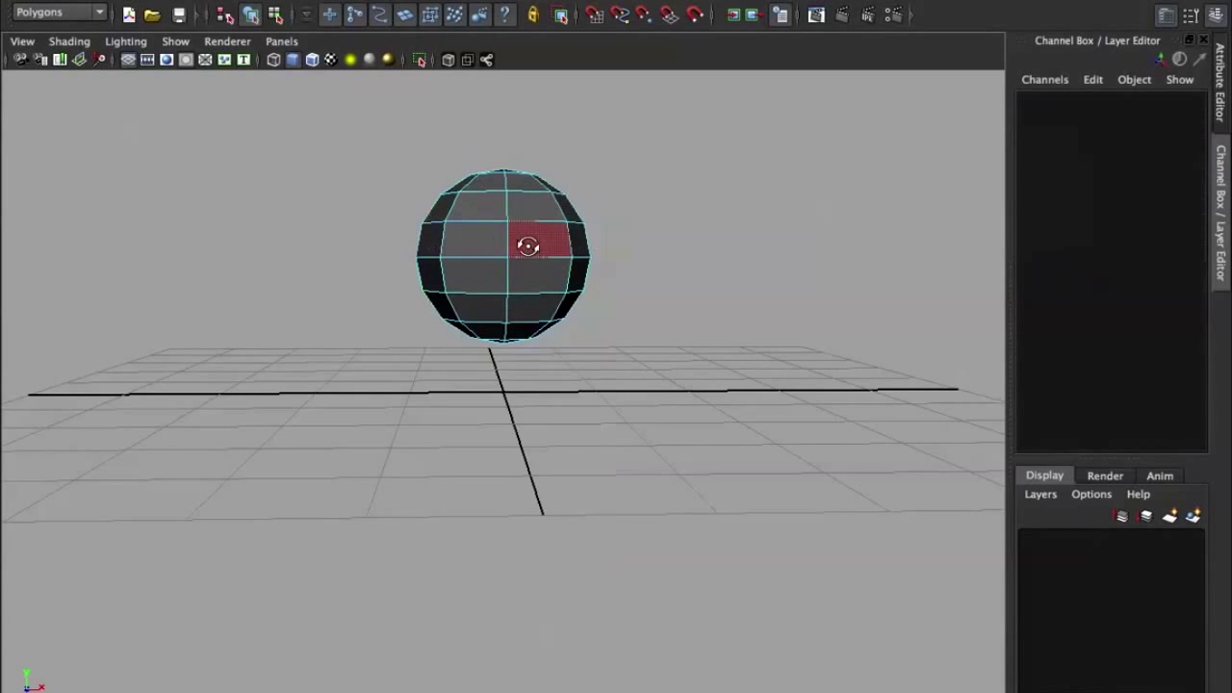
{"action": "mouse_move", "coordinate": [522, 241]}
{"action": "left_mouse_down", "text": "alt"}
{"action": "mouse_move", "coordinate": [428, 289]}
{"action": "mouse_move", "coordinate": [651, 371]}
{"action": "left_mouse_up", "text": "alt"}
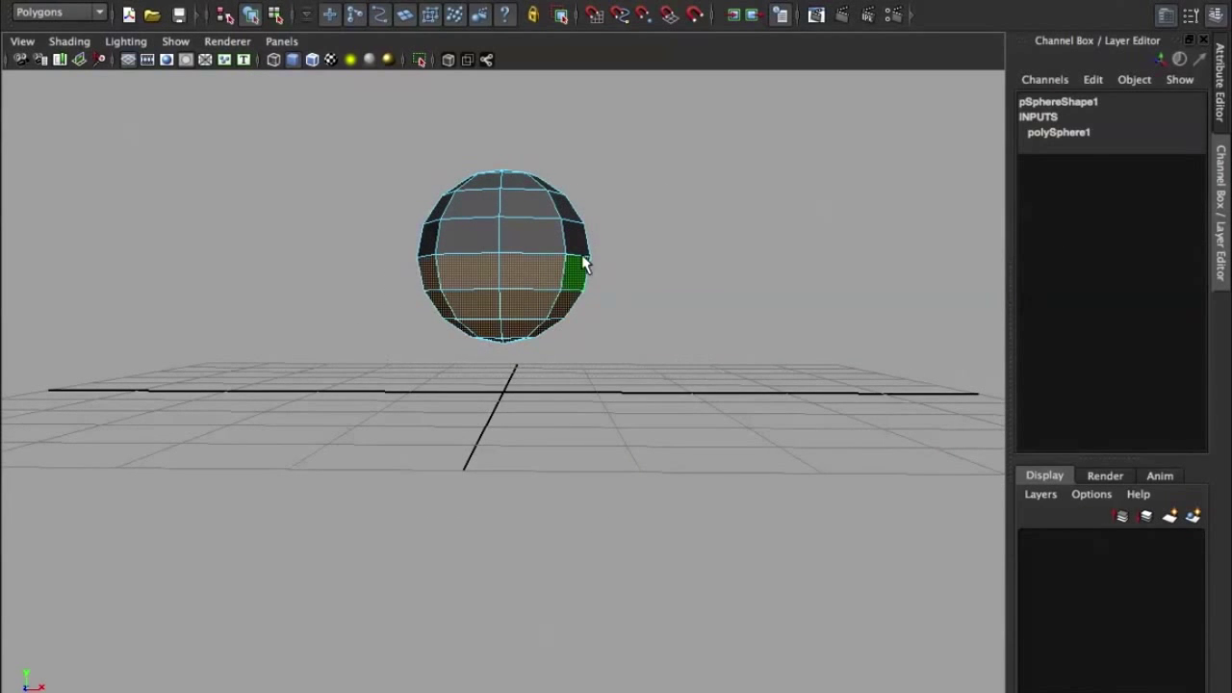
{"action": "mouse_move", "coordinate": [515, 472]}
{"action": "left_mouse_down", "text": "alt"}
{"action": "mouse_move", "coordinate": [545, 279]}
{"action": "mouse_move", "coordinate": [527, 269]}
{"action": "left_mouse_up", "text": "alt"}
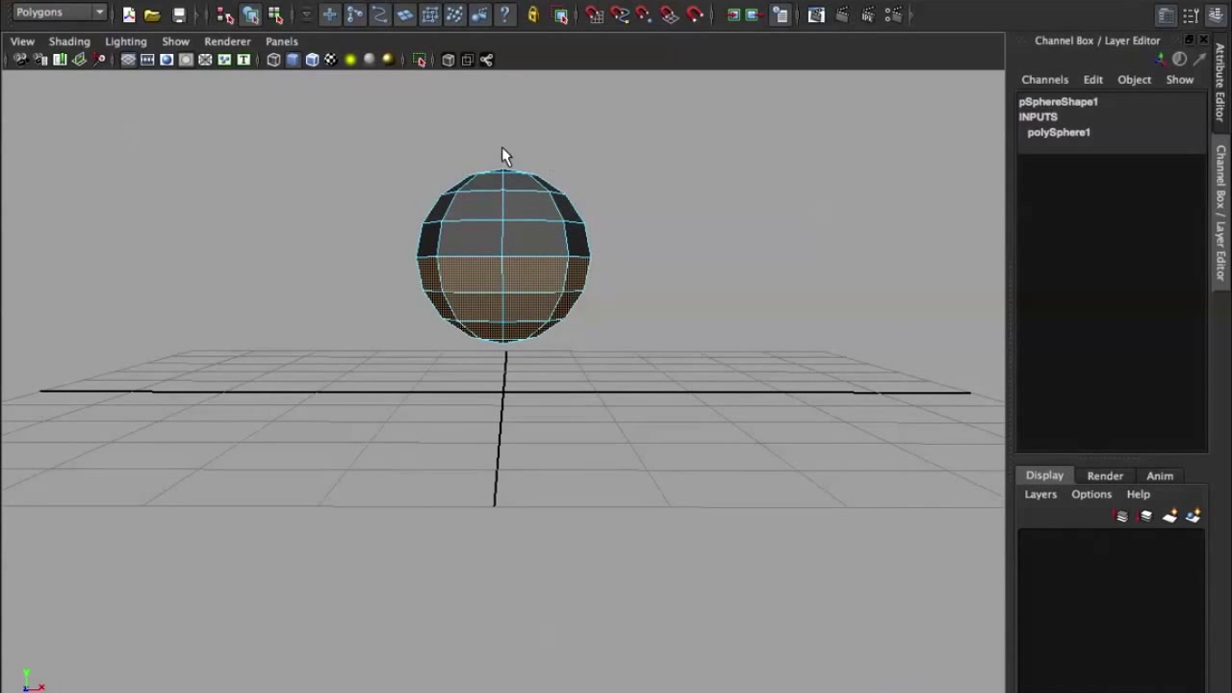
{"action": "right_click", "coordinate": [510, 227], "text": "shift"}
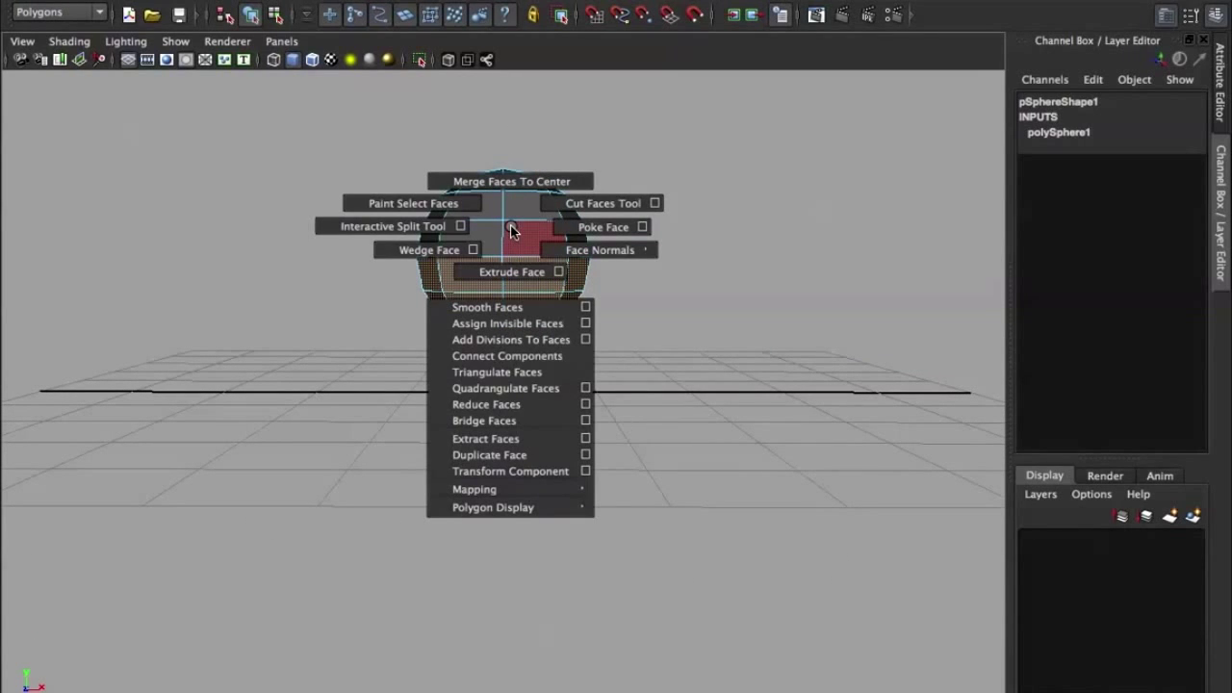
{"action": "left_click", "coordinate": [510, 227]}
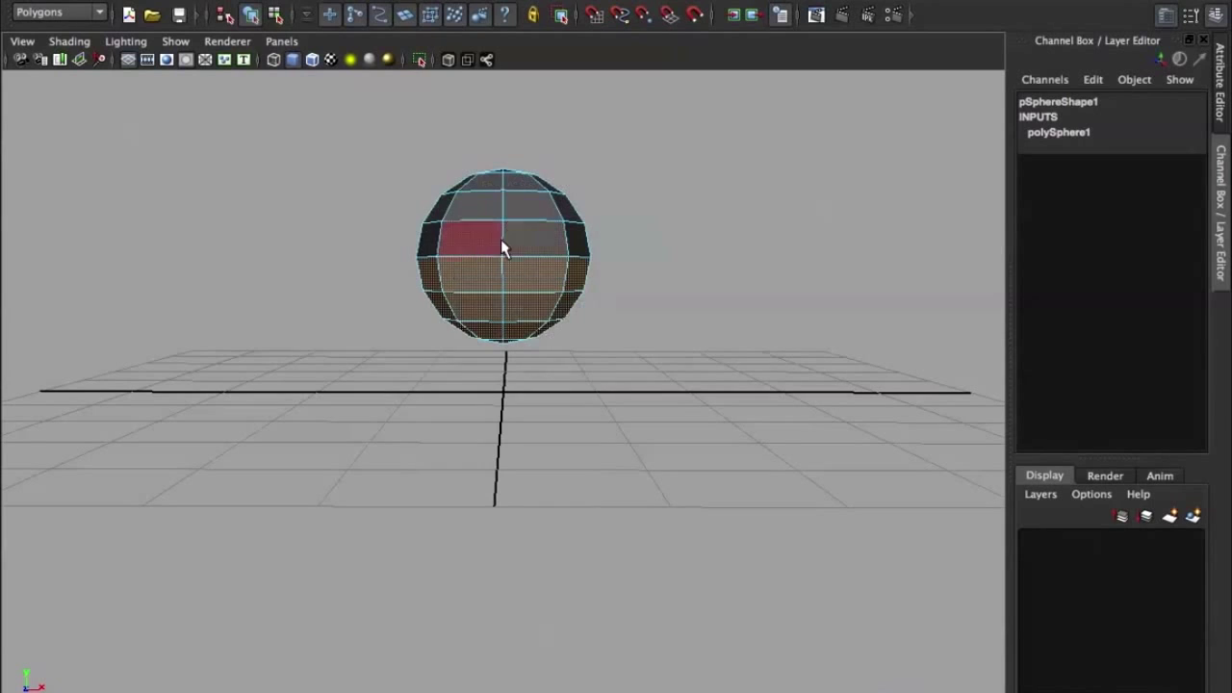
{"action": "left_click", "coordinate": [687, 383]}
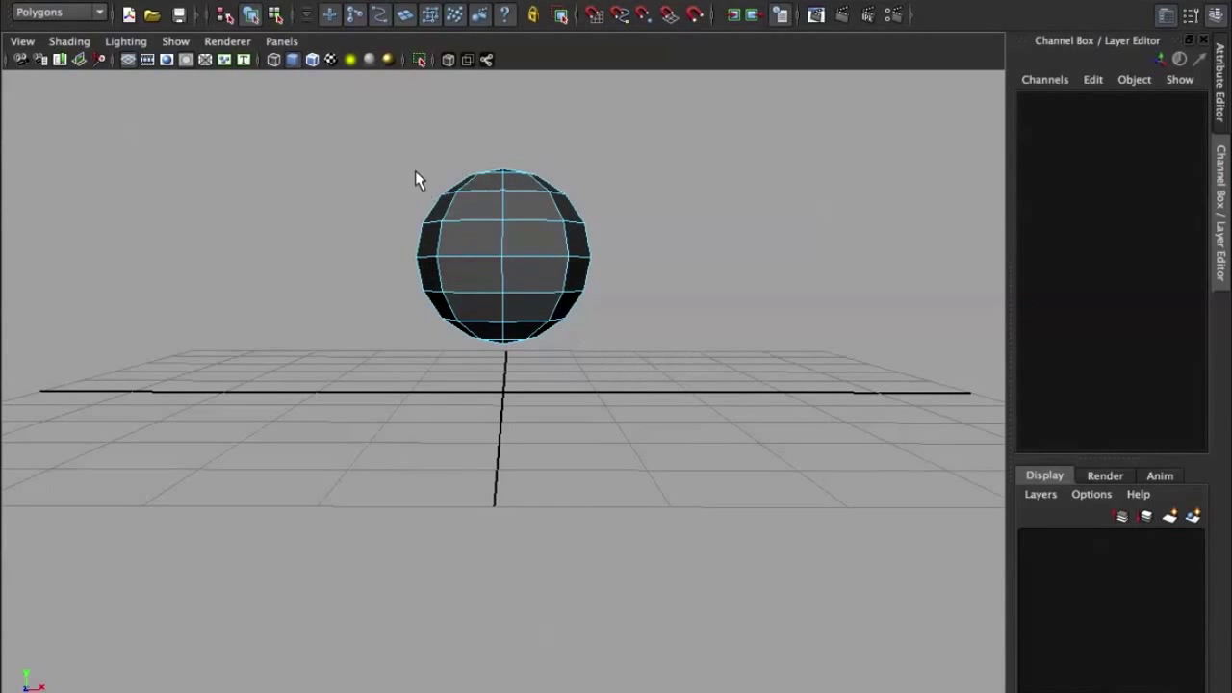
Select the upper-half faces and drag them up on Y into a tall capsule
{"action": "left_click_drag", "start_coordinate": [597, 197], "coordinate": [632, 231]}
{"action": "key", "text": "w"}
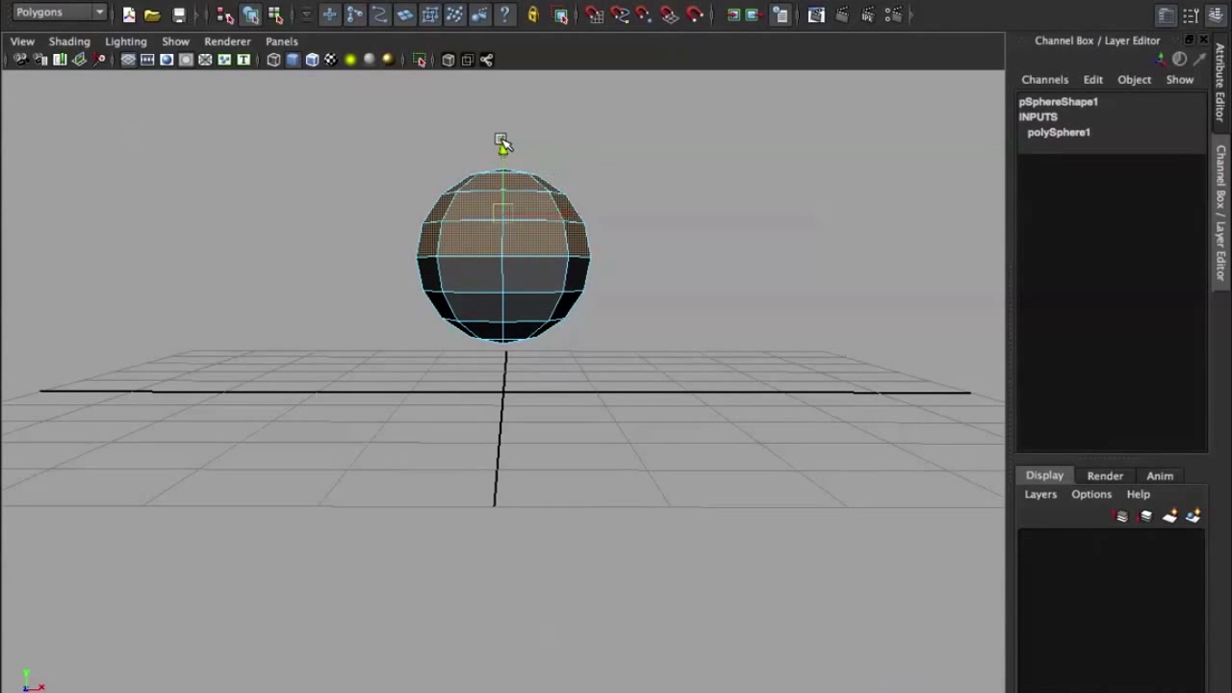
{"action": "left_click_drag", "start_coordinate": [504, 142], "coordinate": [504, 19]}
{"action": "scroll", "coordinate": [550, 151], "scroll_direction": "down", "scroll_amount": 3}
{"action": "mouse_move", "coordinate": [550, 151]}
{"action": "left_mouse_down", "text": "alt"}
{"action": "mouse_move", "coordinate": [440, 176]}
{"action": "mouse_move", "coordinate": [503, 157]}
{"action": "left_mouse_up", "text": "alt"}
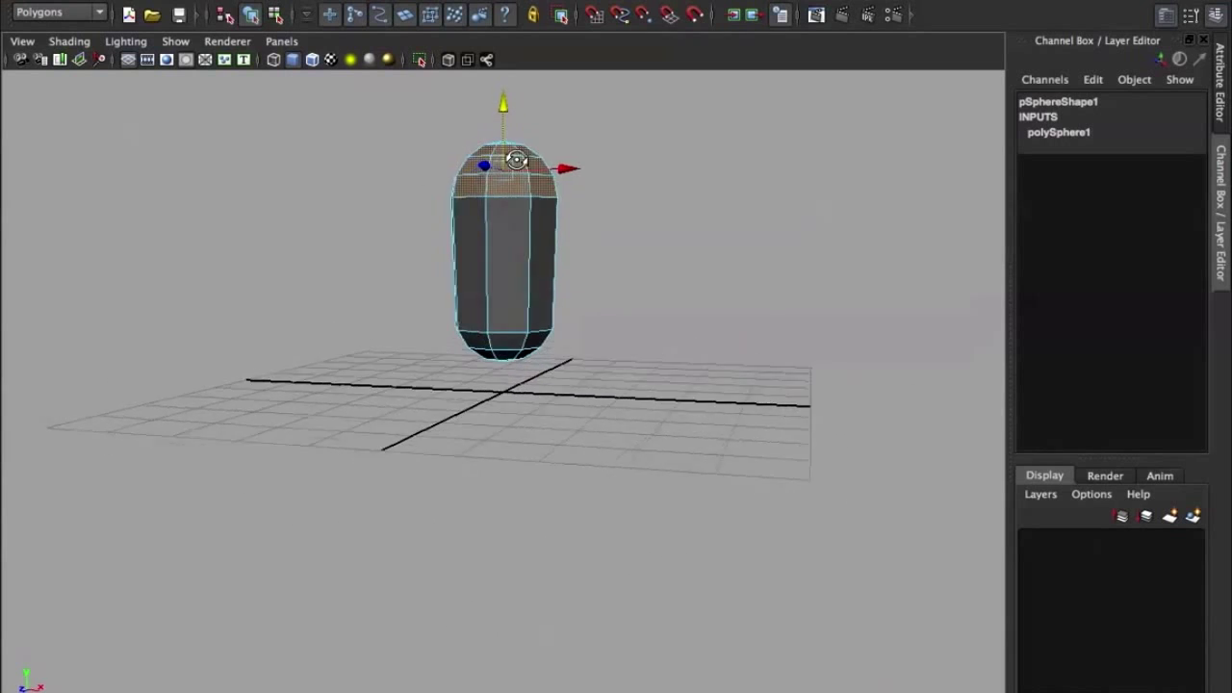
Return to object mode and select the whole capsule
{"action": "right_click_drag", "start_coordinate": [510, 229], "coordinate": [597, 198]}
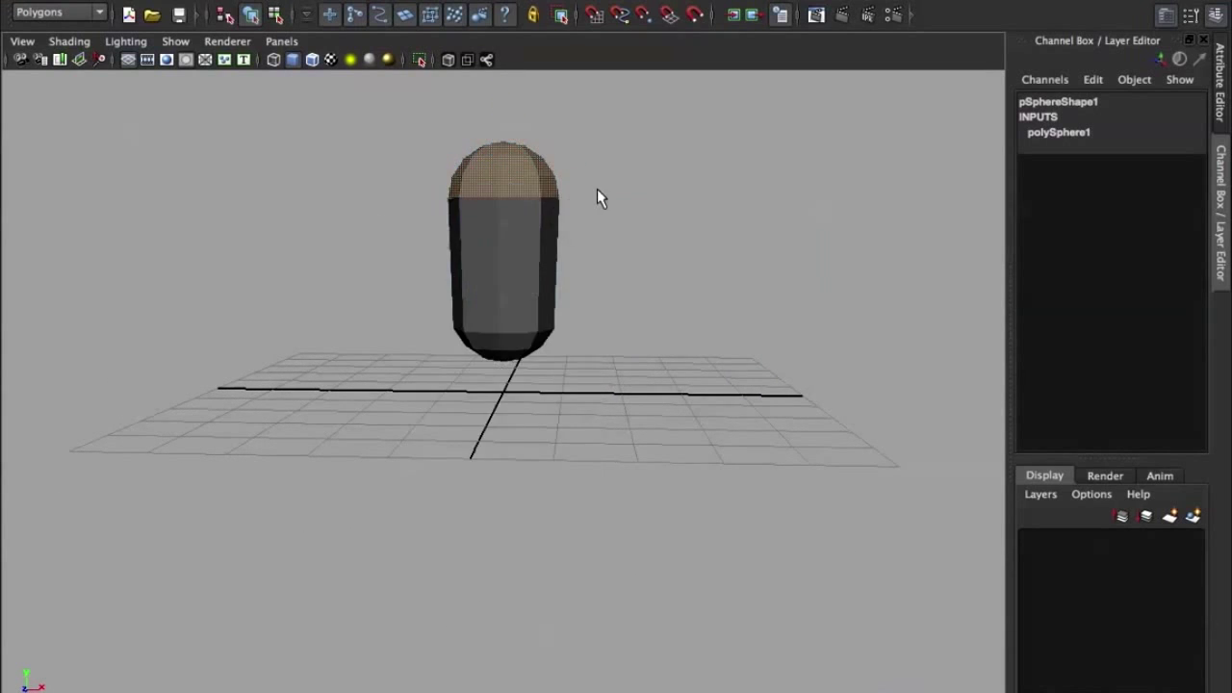
{"action": "left_click_drag", "start_coordinate": [597, 188], "coordinate": [406, 198], "text": "alt"}
{"action": "left_click", "coordinate": [462, 190]}
{"action": "key", "text": "e"}
{"action": "key", "text": "r"}
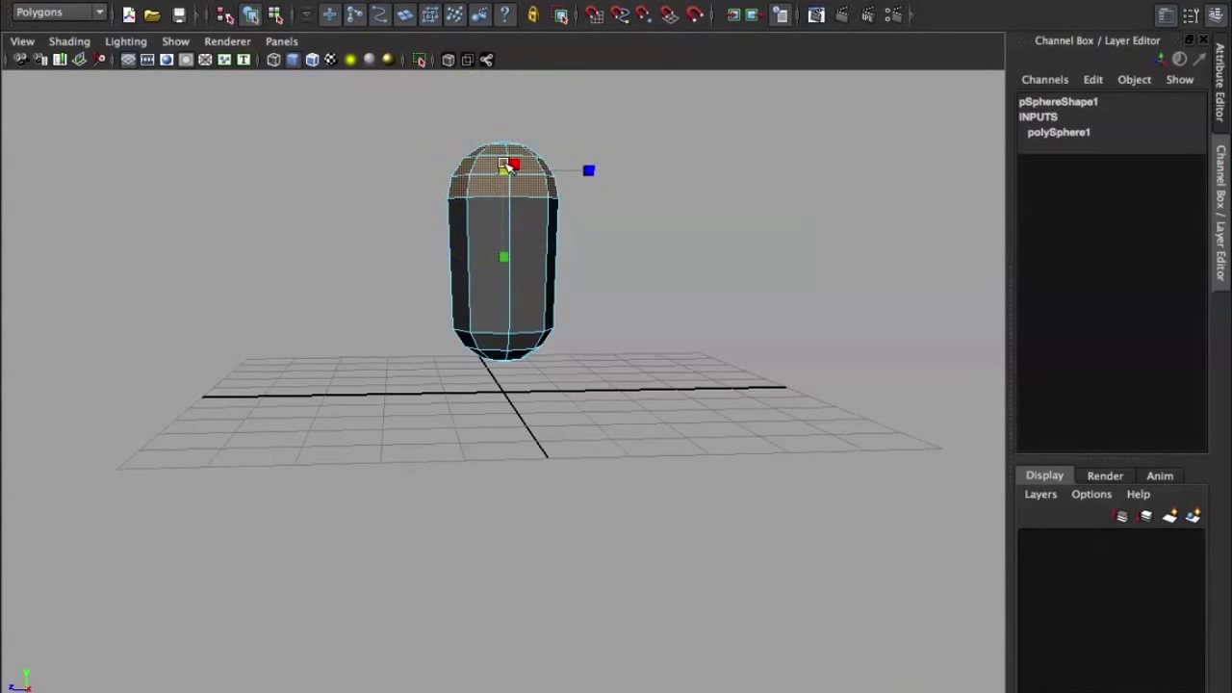
{"action": "key", "text": "space"}
Frame the capsule and scale the whole object up slightly
{"action": "left_click_drag", "start_coordinate": [500, 178], "coordinate": [597, 185]}
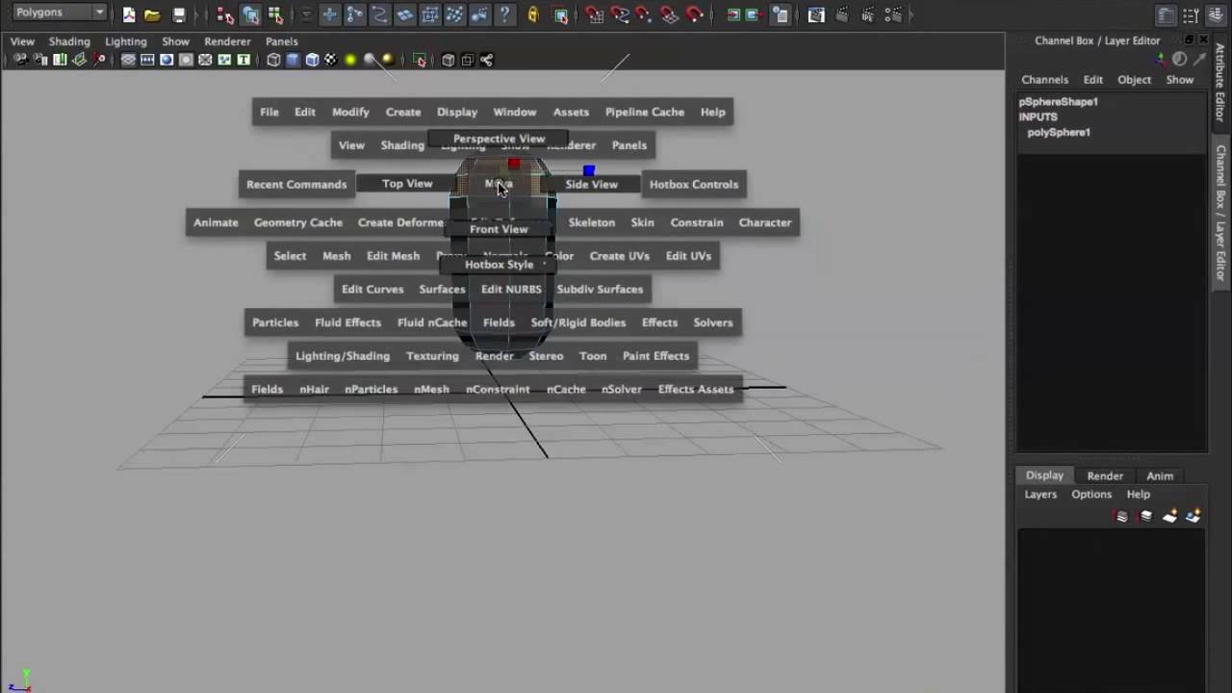
{"action": "key", "text": "f"}
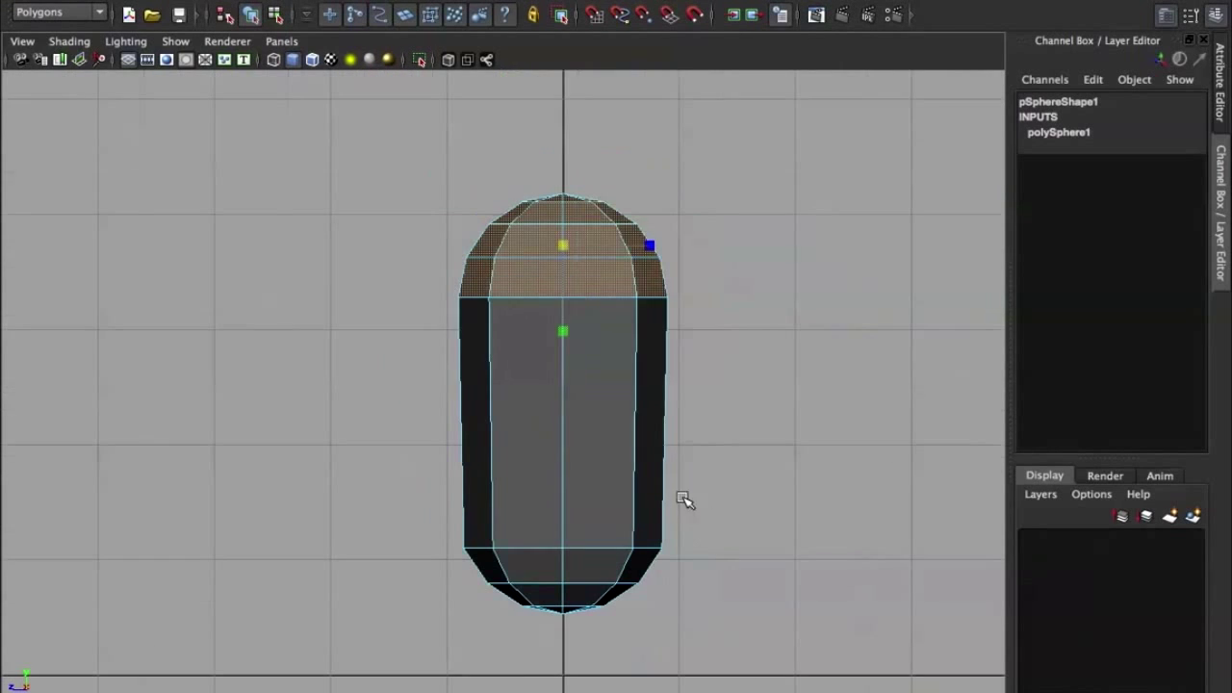
{"action": "key", "text": "q"}
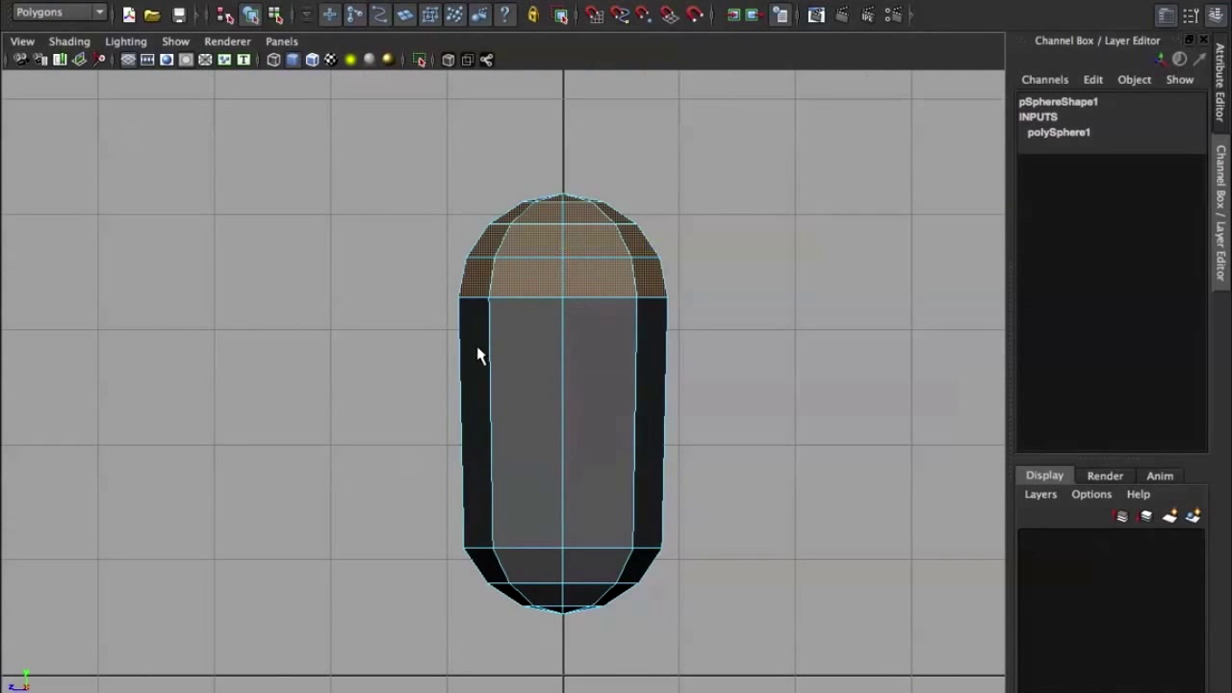
{"action": "right_click_drag", "start_coordinate": [535, 322], "coordinate": [559, 287]}
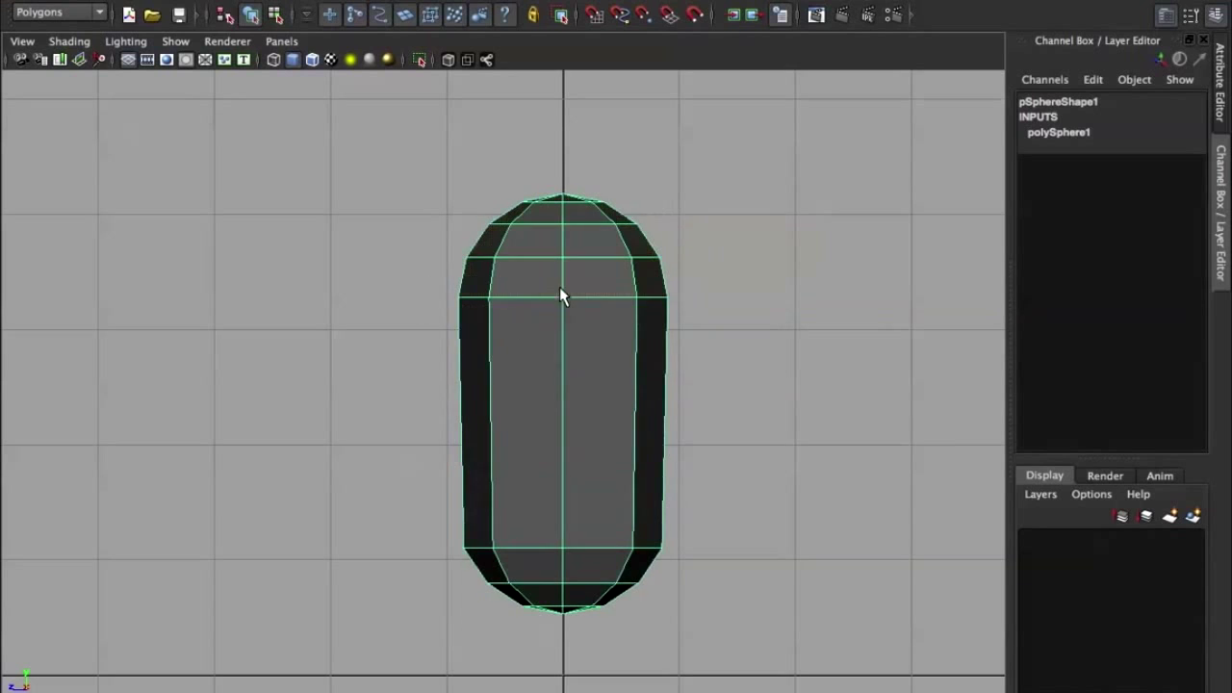
{"action": "key", "text": "w"}
{"action": "left_click_drag", "start_coordinate": [566, 509], "coordinate": [617, 550]}
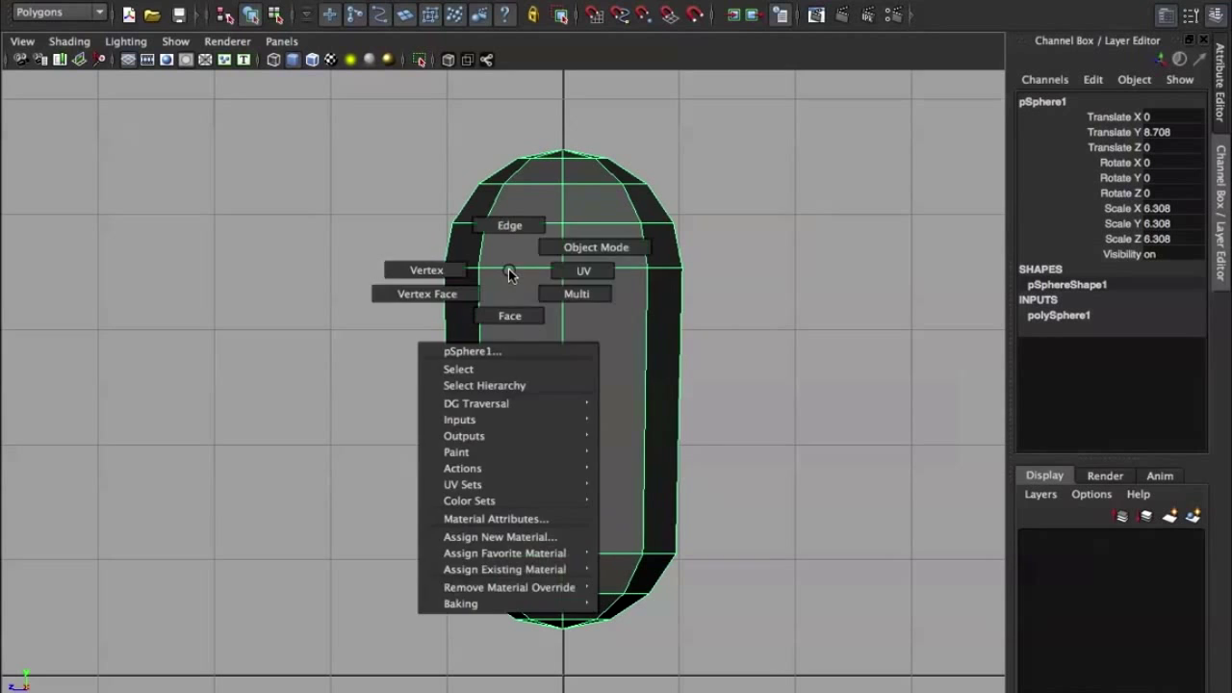
Select the top cap faces and shrink them inward slightly, then select the bottom cap
{"action": "right_click_drag", "start_coordinate": [510, 271], "coordinate": [510, 316]}
{"action": "left_click_drag", "start_coordinate": [694, 224], "coordinate": [702, 239]}
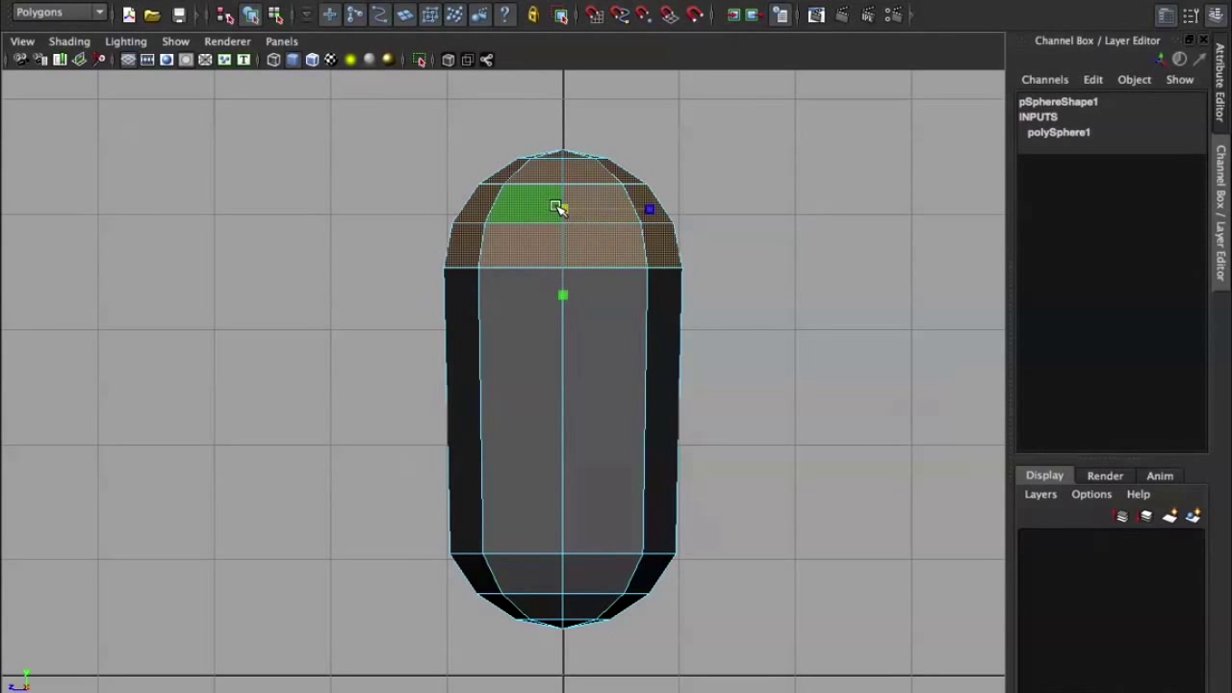
{"action": "left_click_drag", "start_coordinate": [558, 207], "coordinate": [551, 204]}
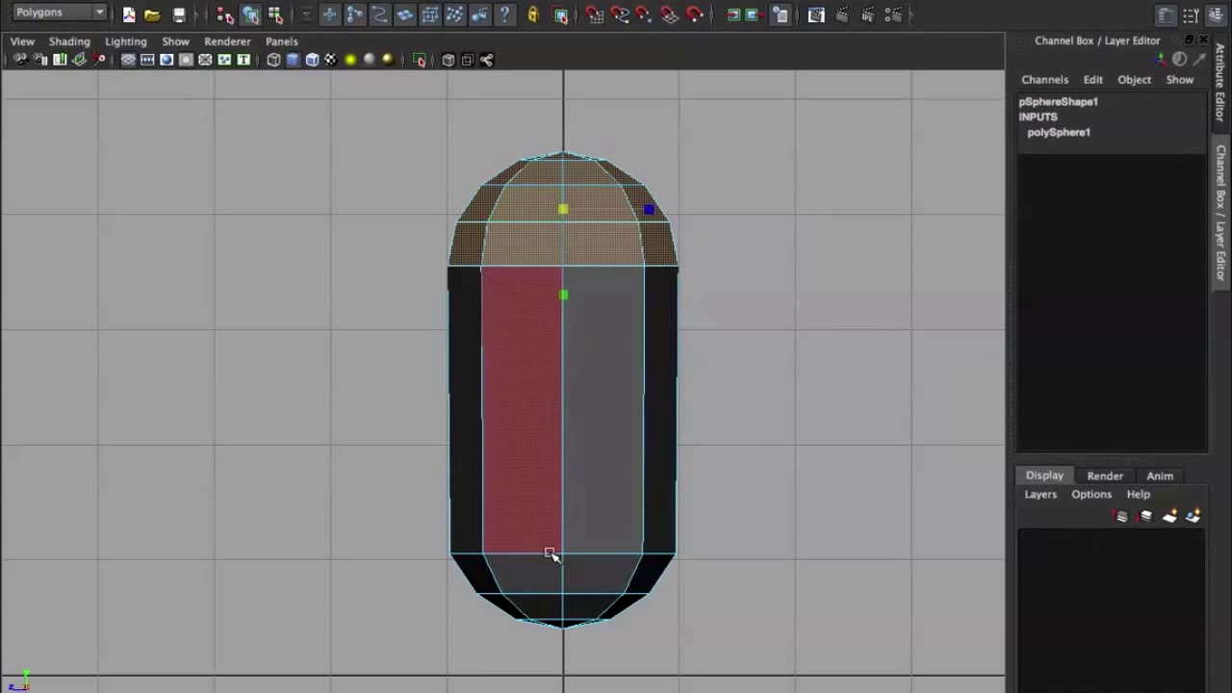
{"action": "left_click_drag", "start_coordinate": [715, 625], "coordinate": [590, 547]}
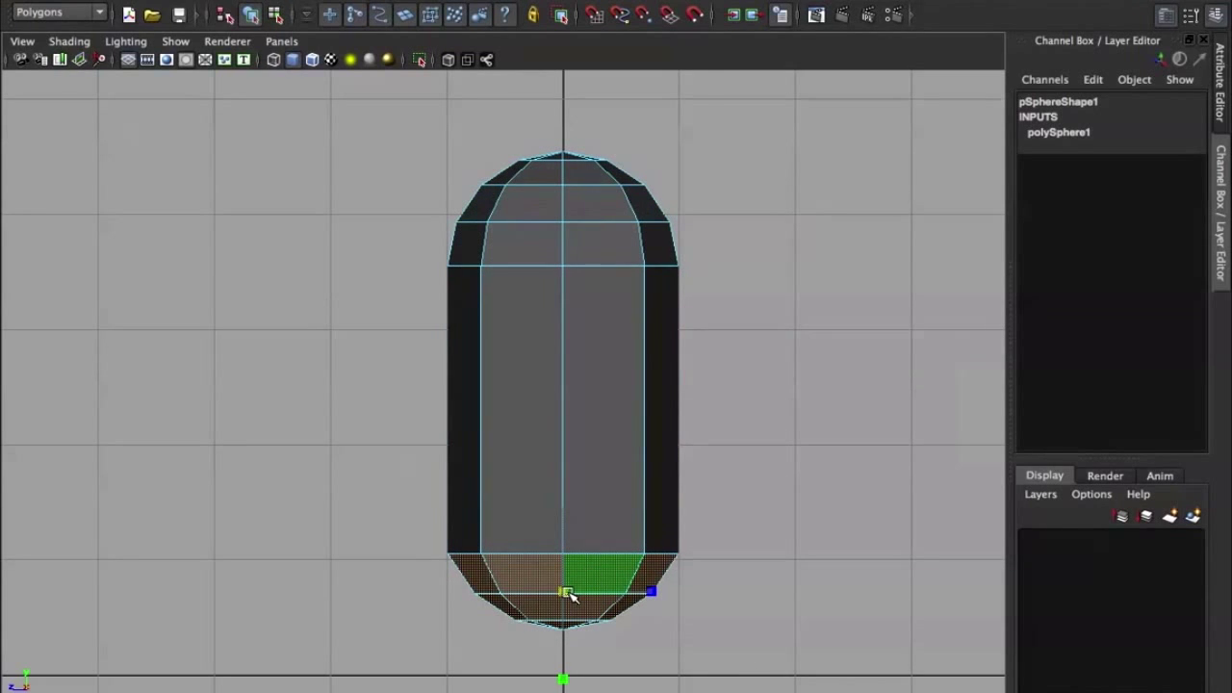
{"action": "key", "text": "space"}
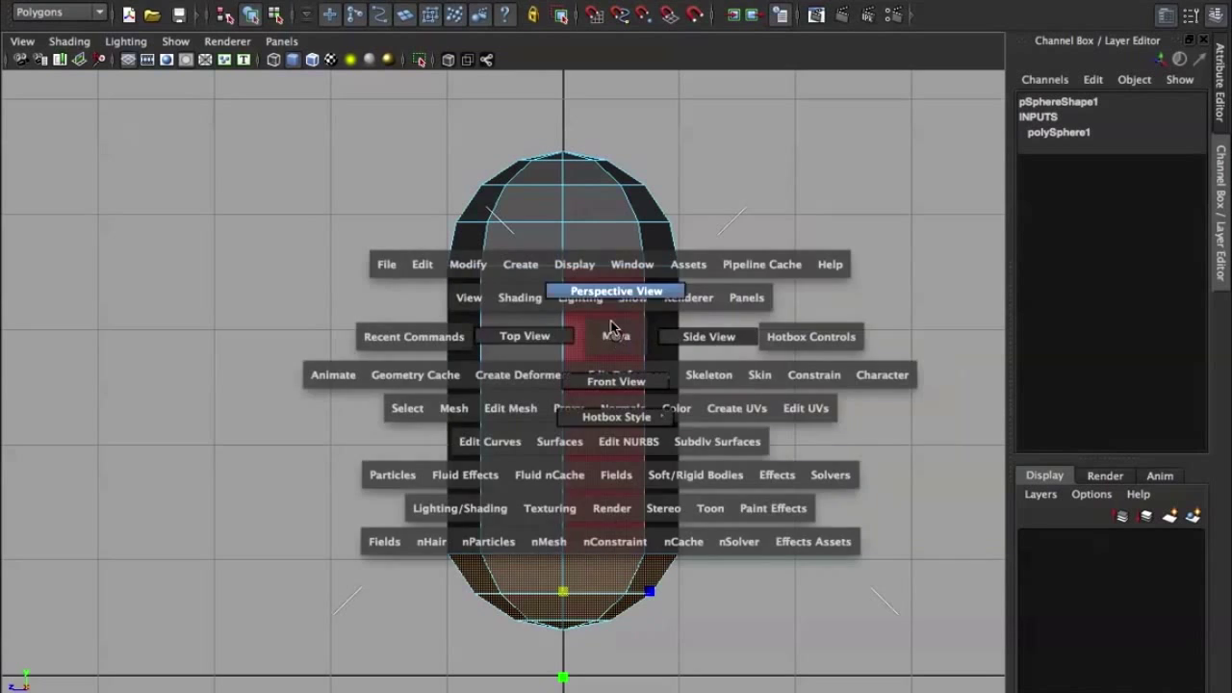
{"action": "left_click", "coordinate": [611, 327]}
In perspective view, clear the selection and put the capsule back in face mode
{"action": "left_click_drag", "start_coordinate": [597, 211], "coordinate": [693, 220], "text": "alt"}
{"action": "left_click", "coordinate": [693, 220]}
{"action": "scroll", "coordinate": [588, 234], "scroll_direction": "up", "scroll_amount": 3}
{"action": "scroll", "coordinate": [515, 199], "scroll_direction": "up", "scroll_amount": 2}
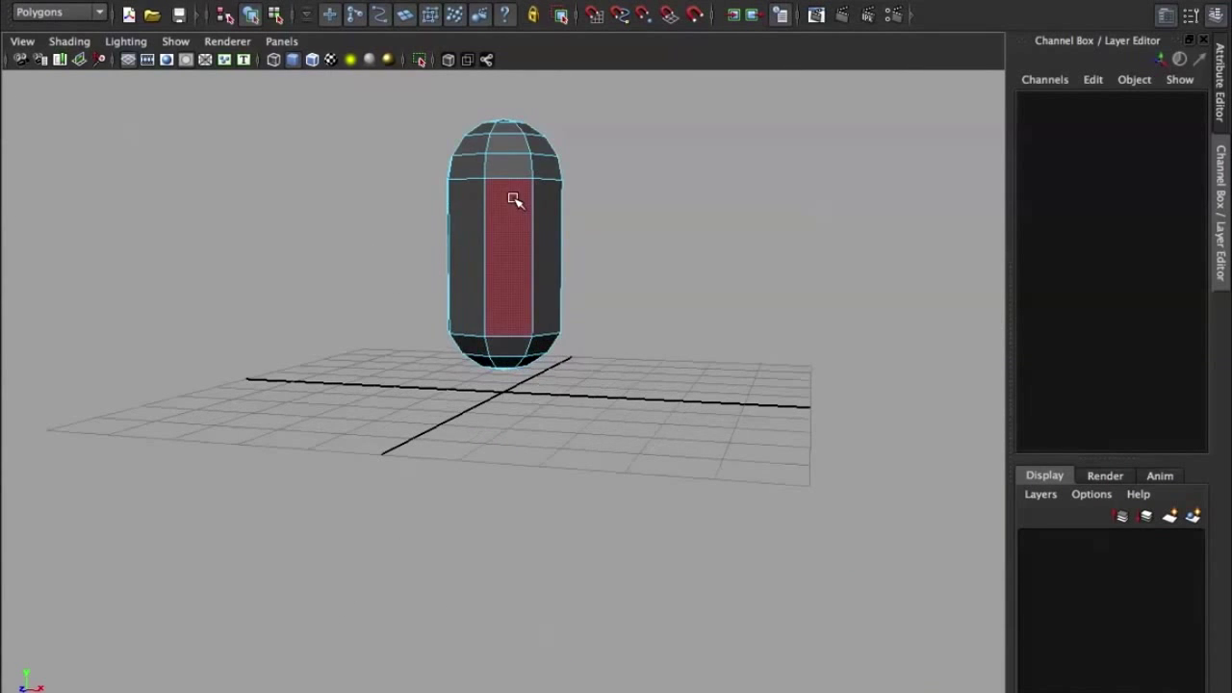
{"action": "right_click_drag", "start_coordinate": [515, 200], "coordinate": [614, 134]}
{"action": "left_click_drag", "start_coordinate": [511, 322], "coordinate": [516, 220], "text": "alt"}
{"action": "right_click", "coordinate": [514, 214]}
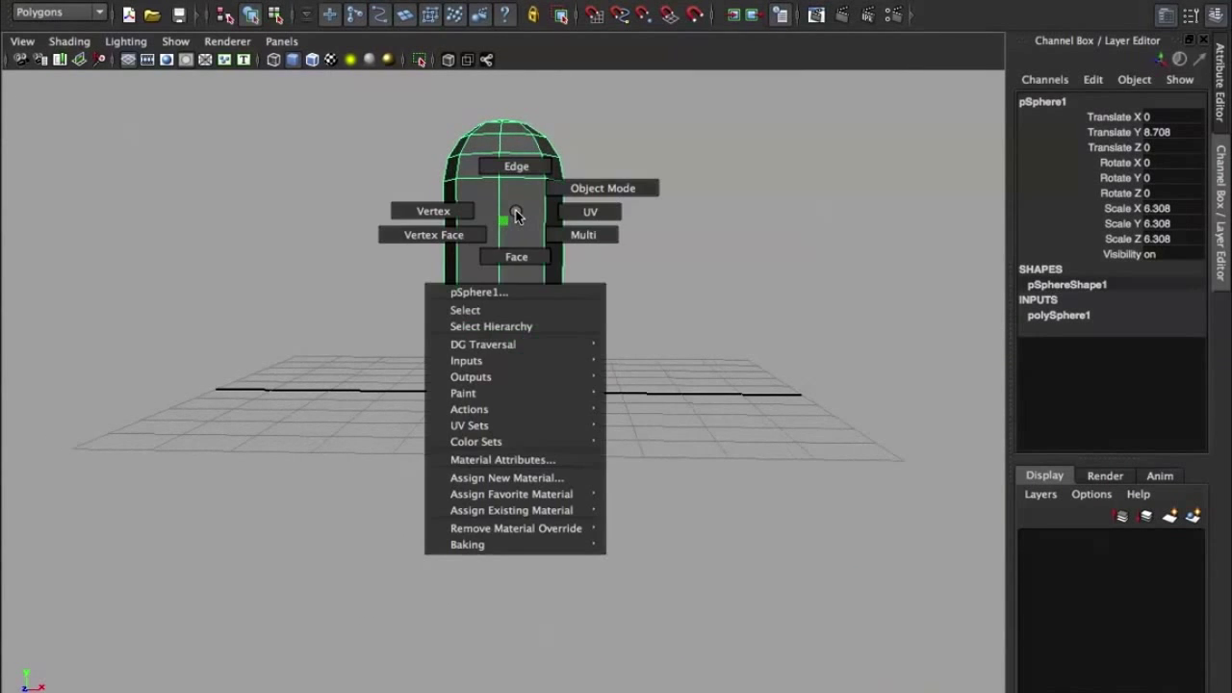
{"action": "right_click_drag", "start_coordinate": [515, 214], "coordinate": [517, 256]}
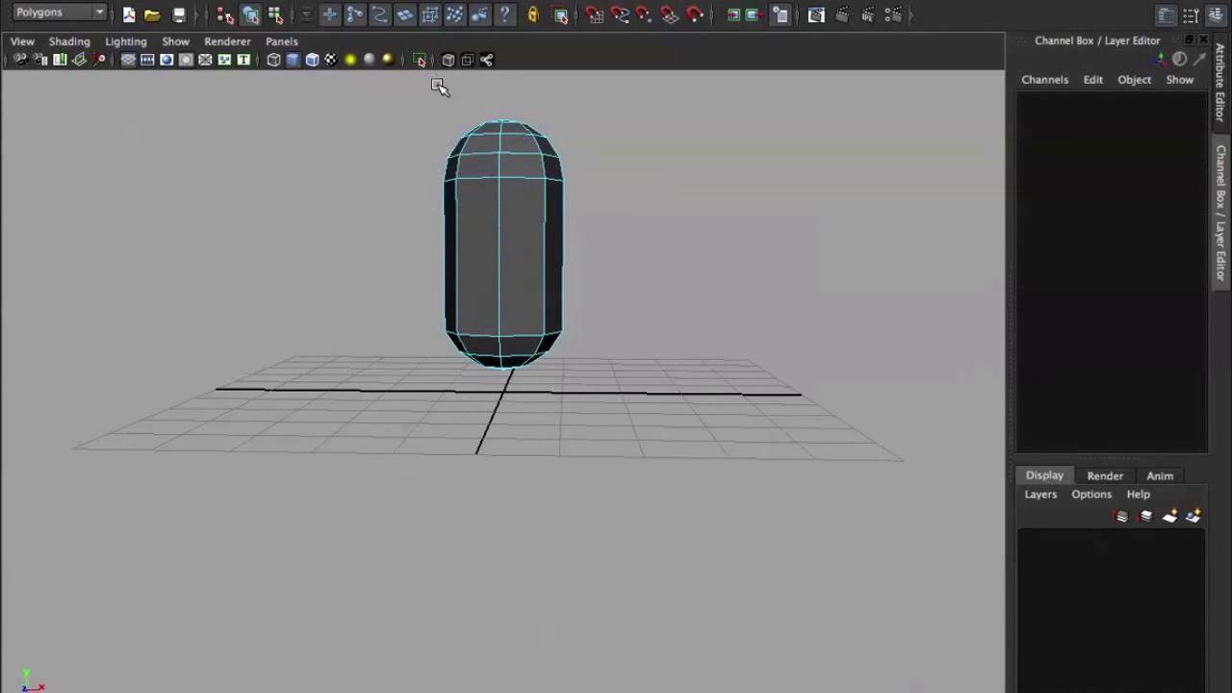
Select the top cap faces and move them down to shorten the capsule
{"action": "left_click_drag", "start_coordinate": [439, 88], "coordinate": [591, 156]}
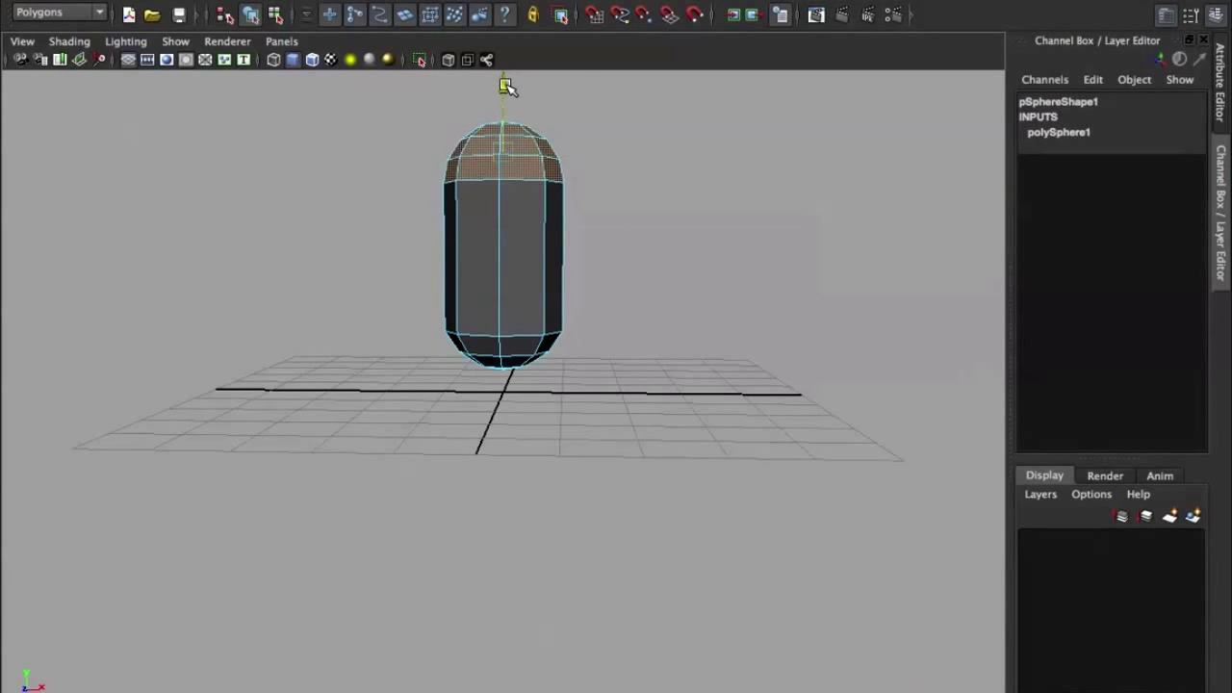
{"action": "left_click_drag", "start_coordinate": [506, 87], "coordinate": [508, 102]}
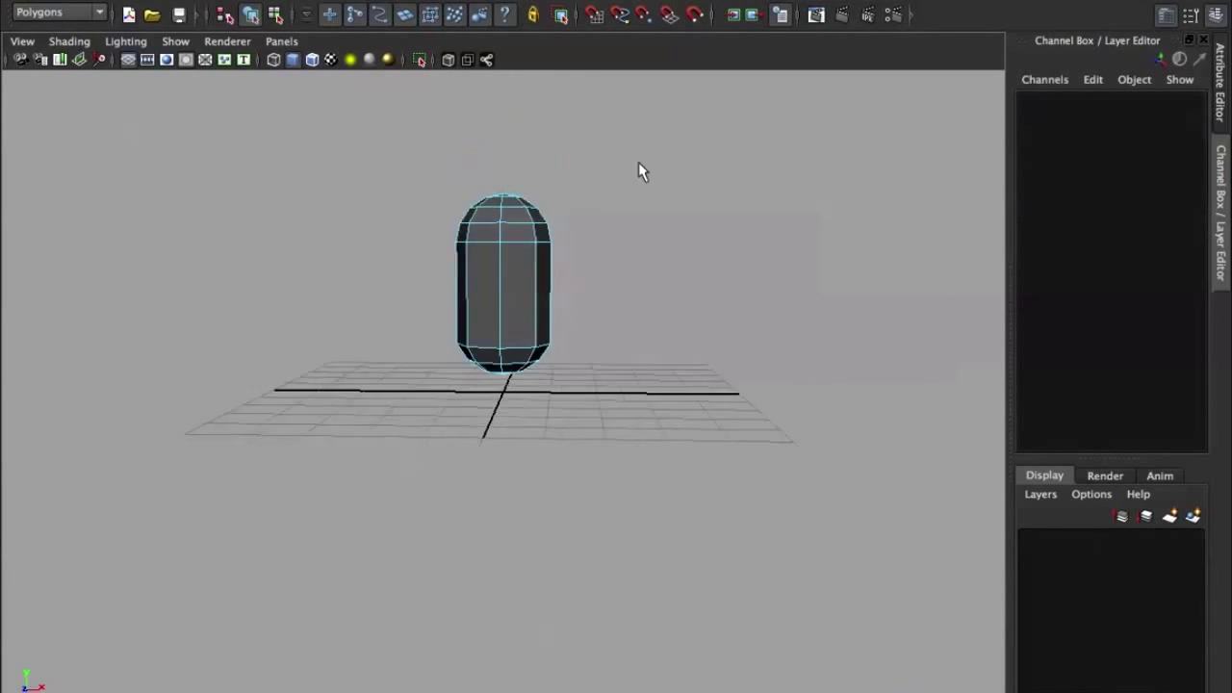
{"action": "mouse_move", "coordinate": [643, 171]}
{"action": "right_mouse_down", "text": "alt"}
{"action": "mouse_move", "coordinate": [471, 215]}
{"action": "mouse_move", "coordinate": [616, 261]}
{"action": "right_mouse_up", "text": "alt"}
{"action": "mouse_move", "coordinate": [616, 261]}
{"action": "left_mouse_down", "text": "alt"}
{"action": "mouse_move", "coordinate": [550, 184]}
{"action": "mouse_move", "coordinate": [602, 341]}
{"action": "mouse_move", "coordinate": [550, 369]}
{"action": "mouse_move", "coordinate": [517, 319]}
{"action": "left_mouse_up", "text": "alt"}
{"action": "right_click_drag", "start_coordinate": [516, 318], "coordinate": [536, 311]}
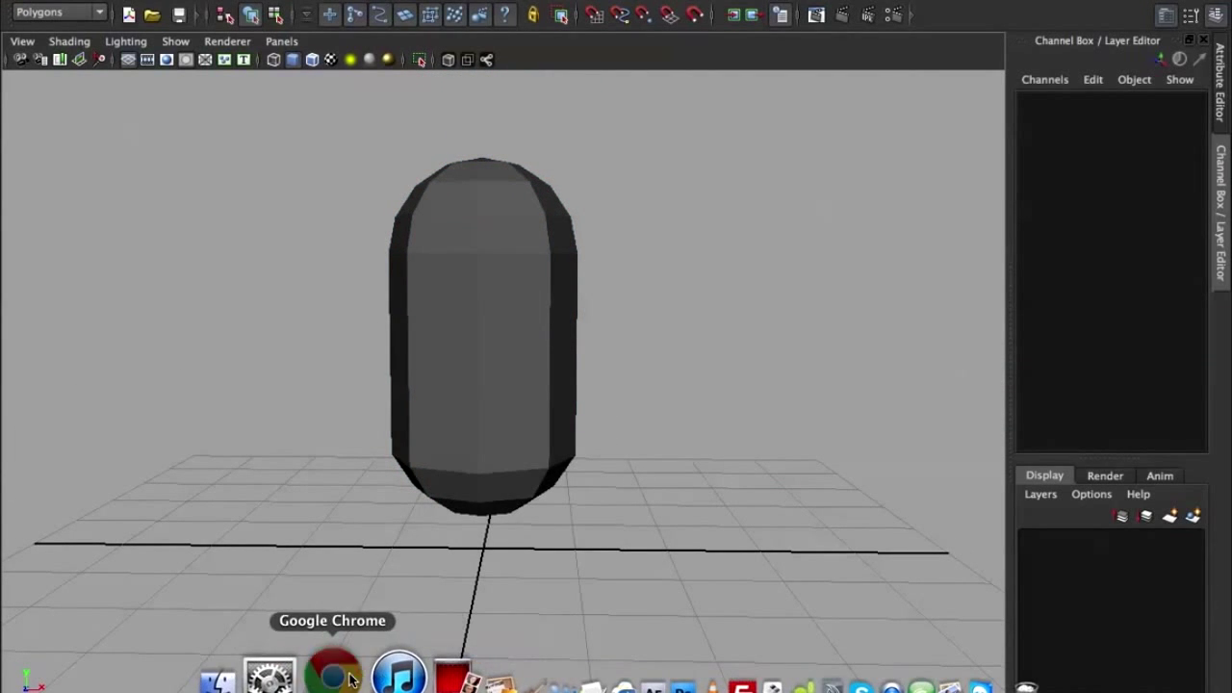
{"action": "left_click", "coordinate": [327, 672]}
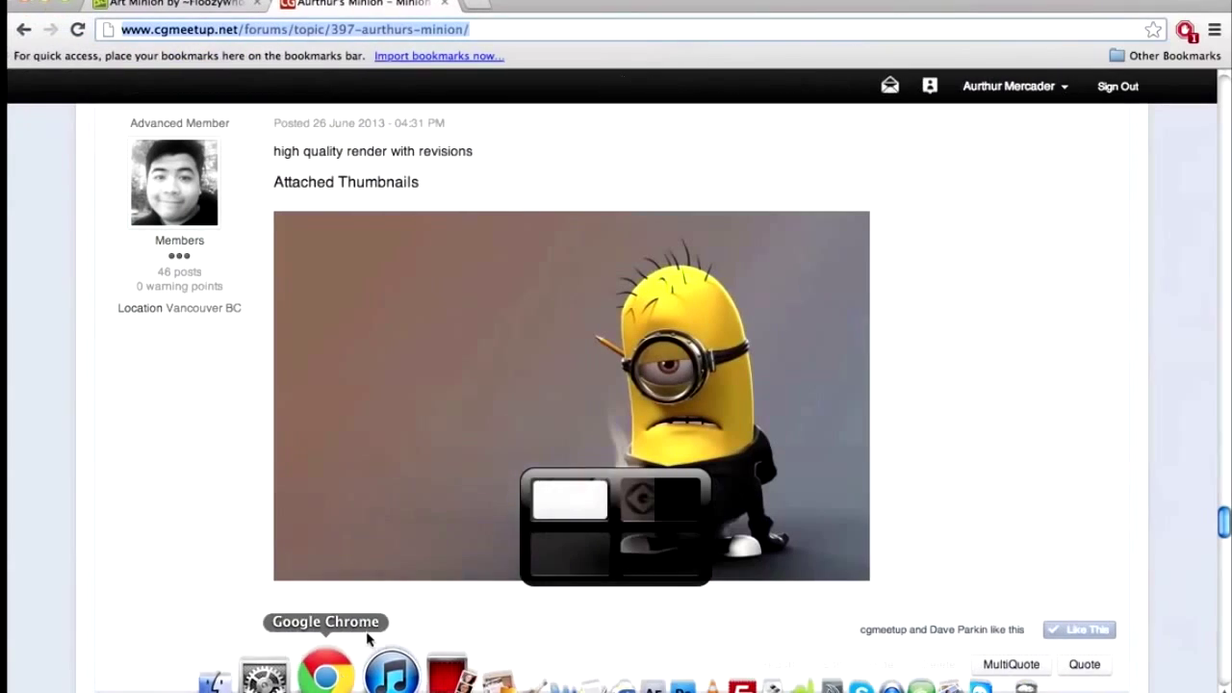
Open Google in a new tab and search for 'minon'
{"action": "left_click", "coordinate": [220, 6]}
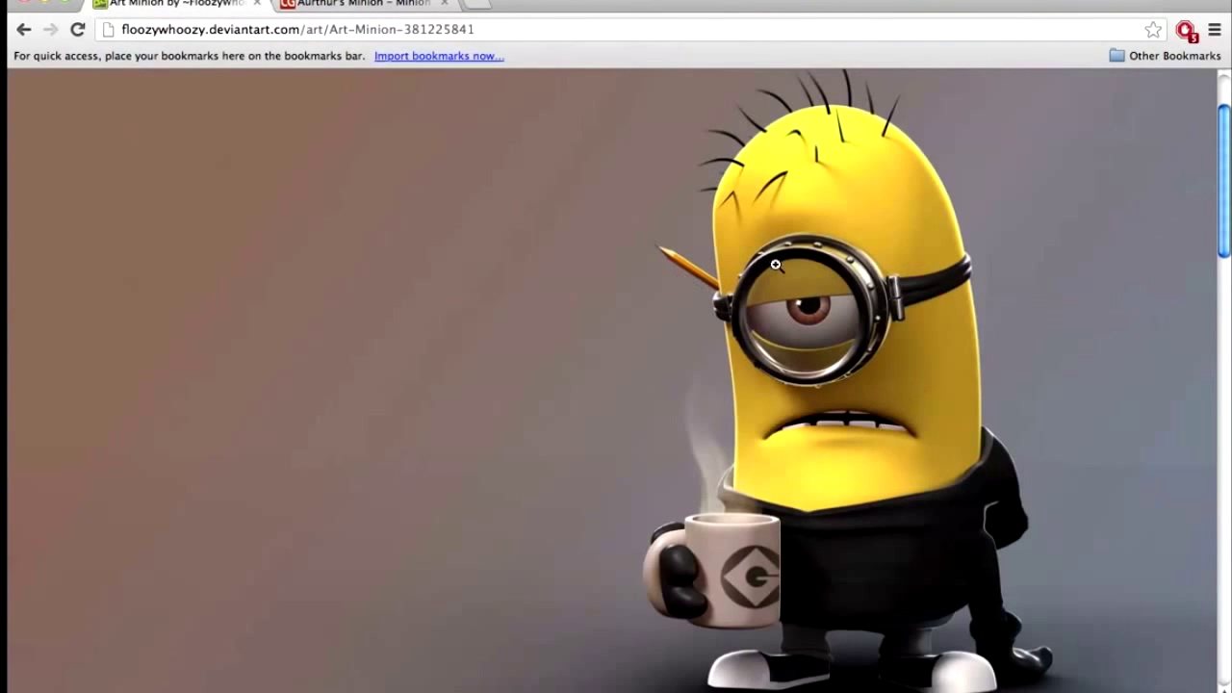
{"action": "left_click", "coordinate": [478, 4]}
{"action": "type", "text": "goo"}
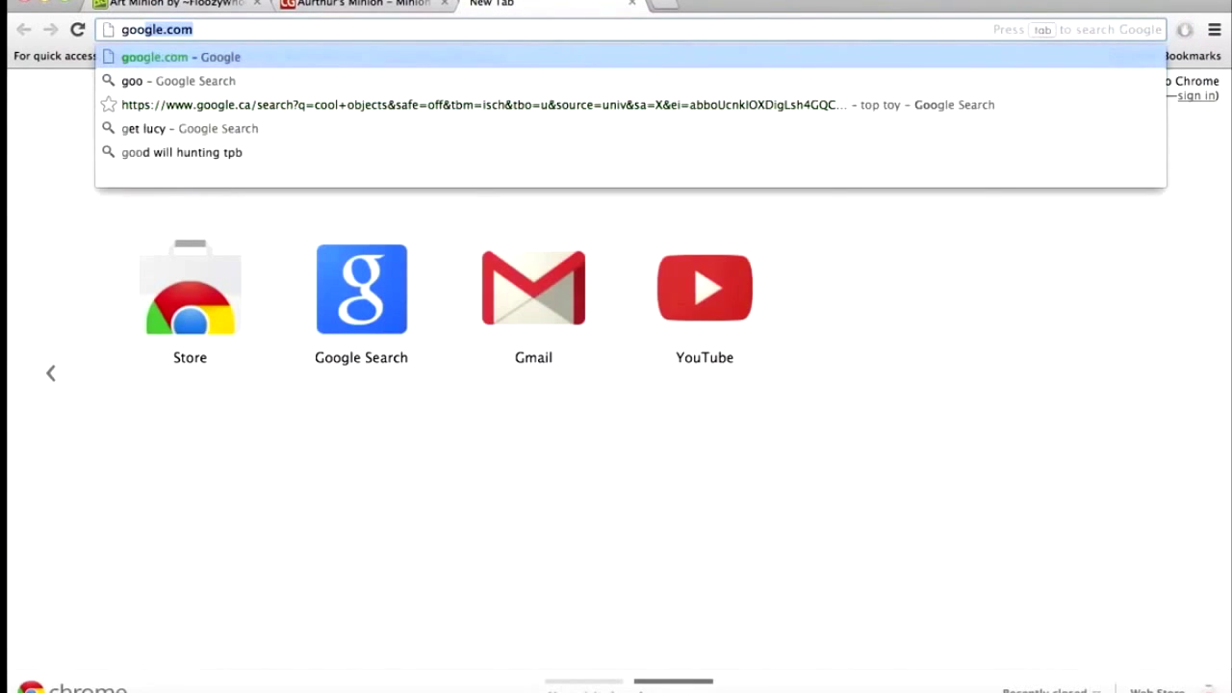
{"action": "type", "text": "gle"}
{"action": "key", "text": "Return"}
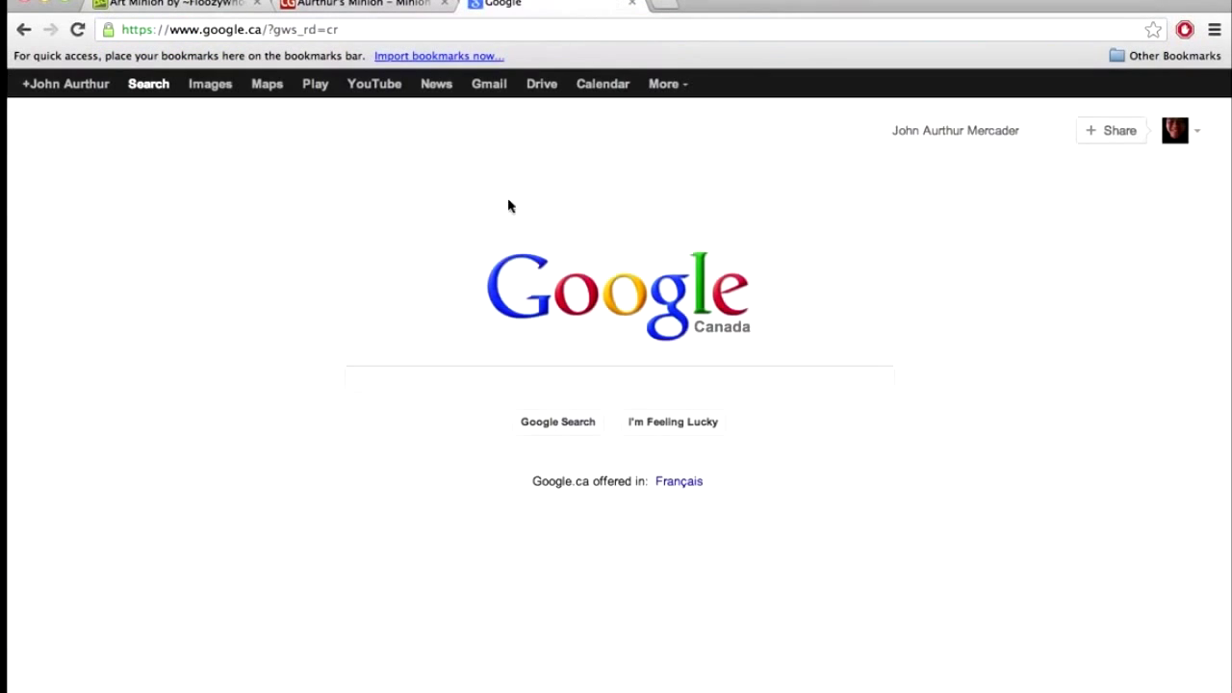
{"action": "left_click", "coordinate": [469, 390]}
{"action": "type", "text": "mi"}
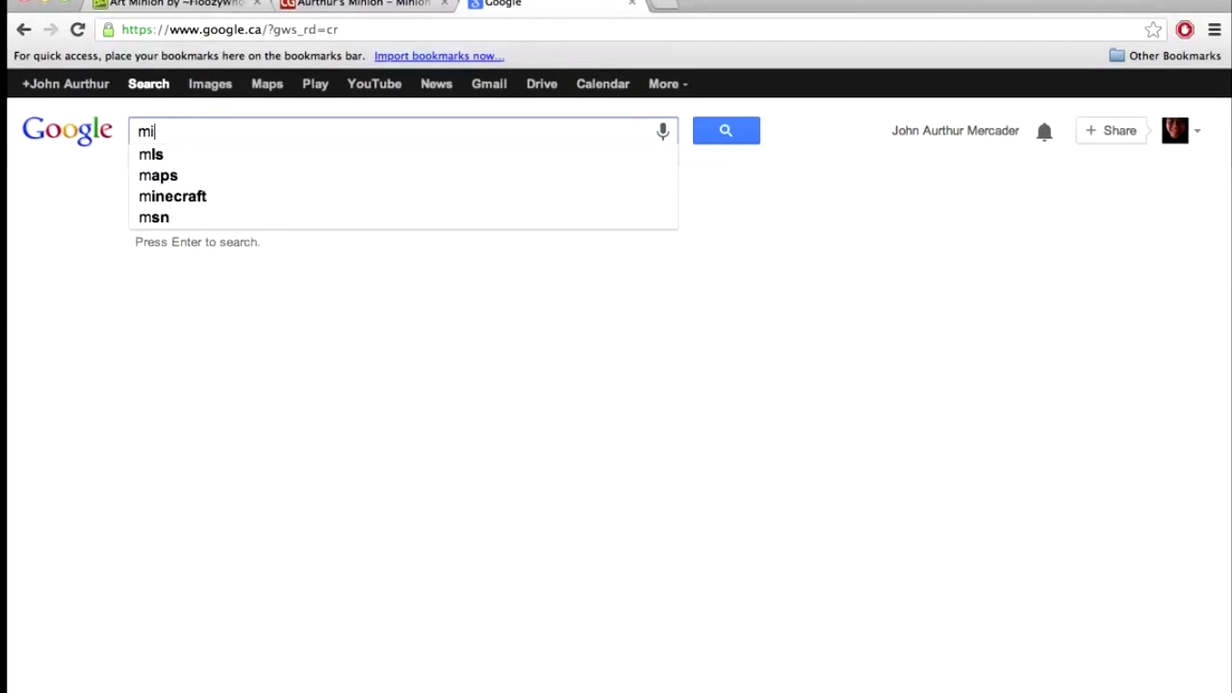
{"action": "type", "text": "nons"}
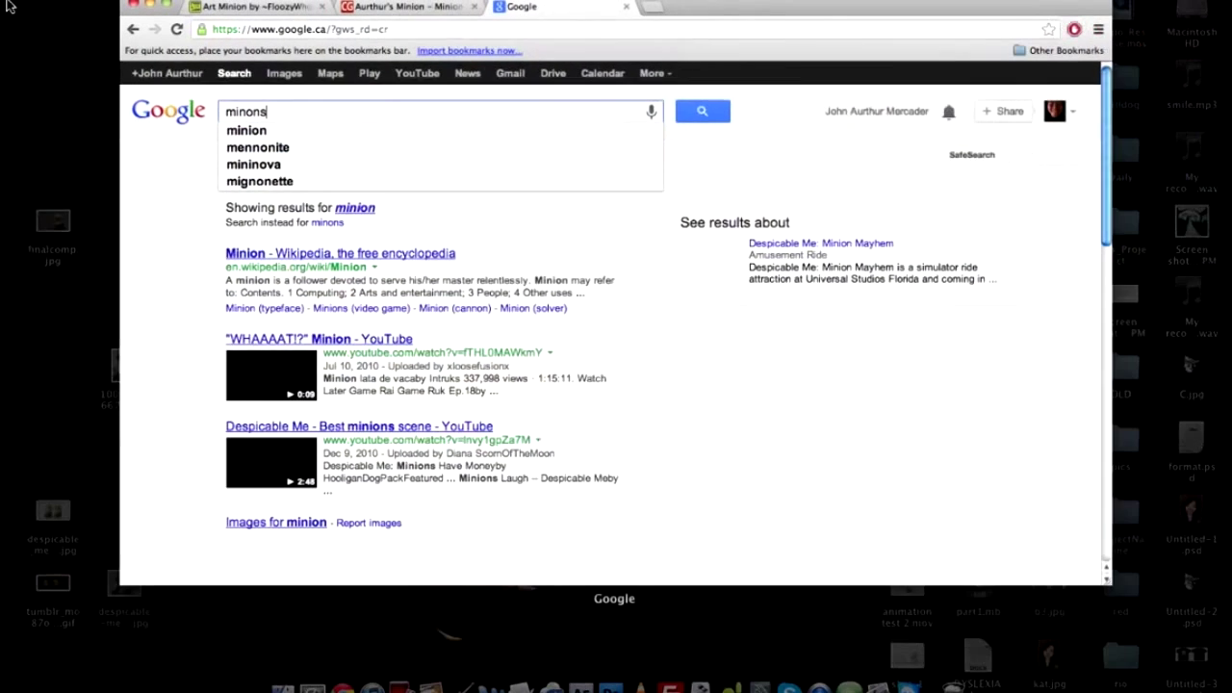
{"action": "key", "text": "Return"}
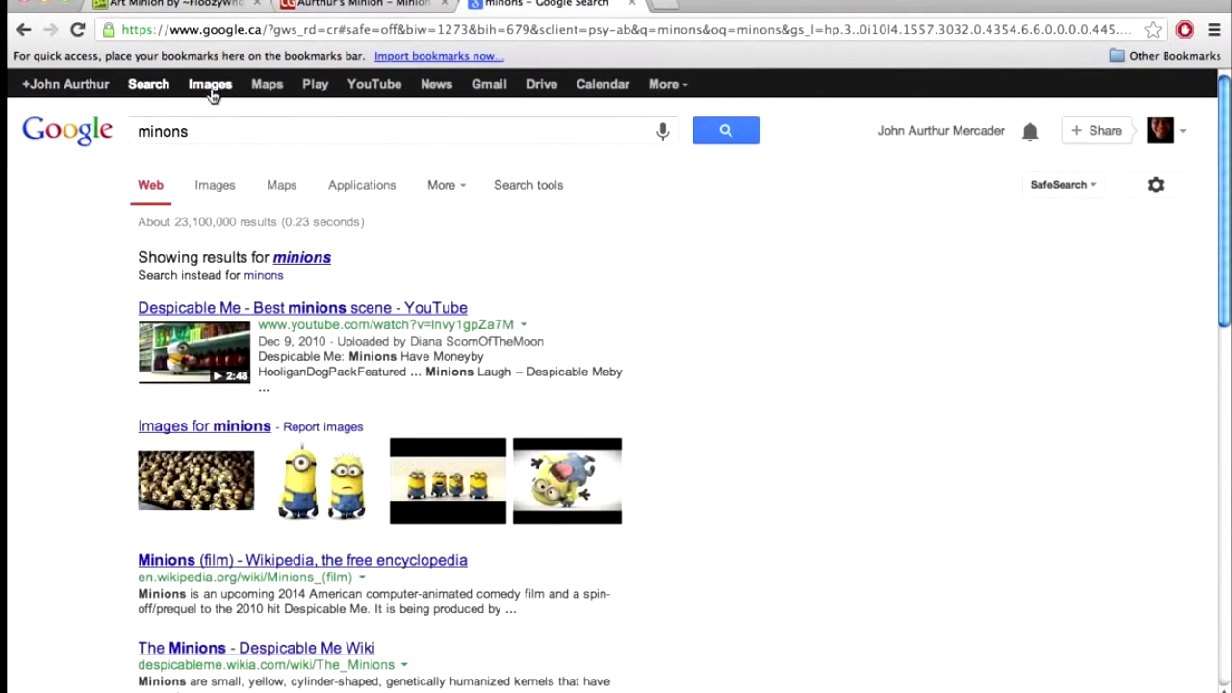
Open the two-minions image result at full size and study it
{"action": "left_click", "coordinate": [227, 430]}
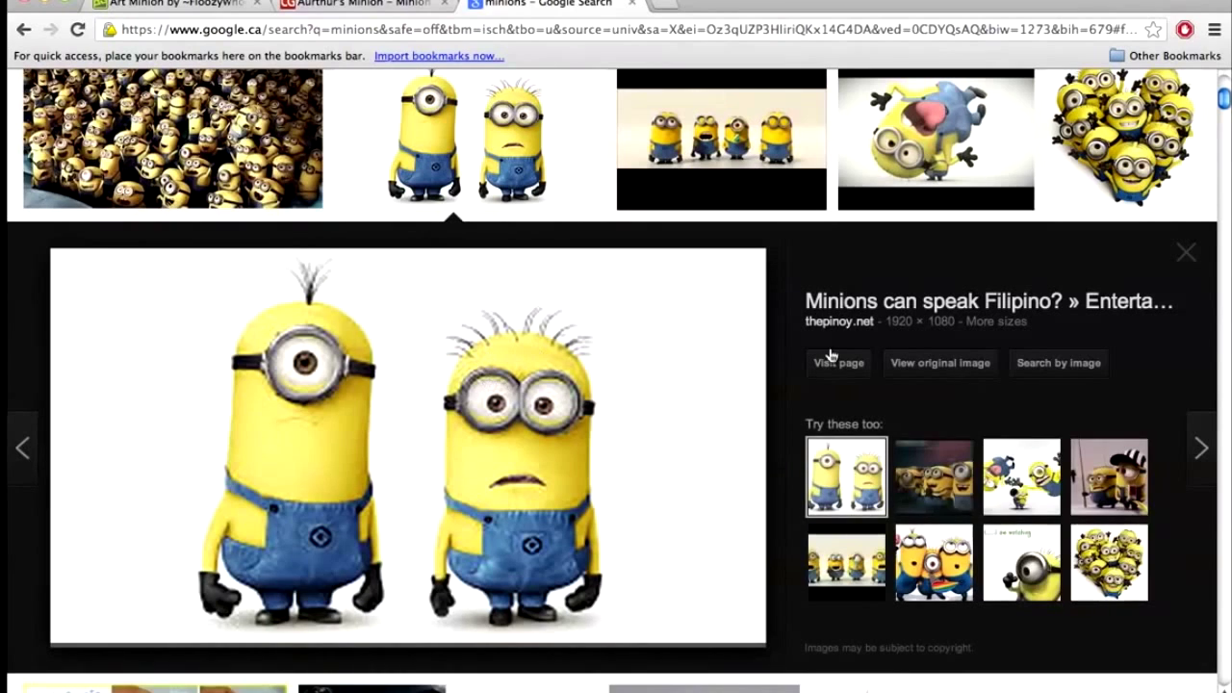
{"action": "left_click", "coordinate": [951, 378]}
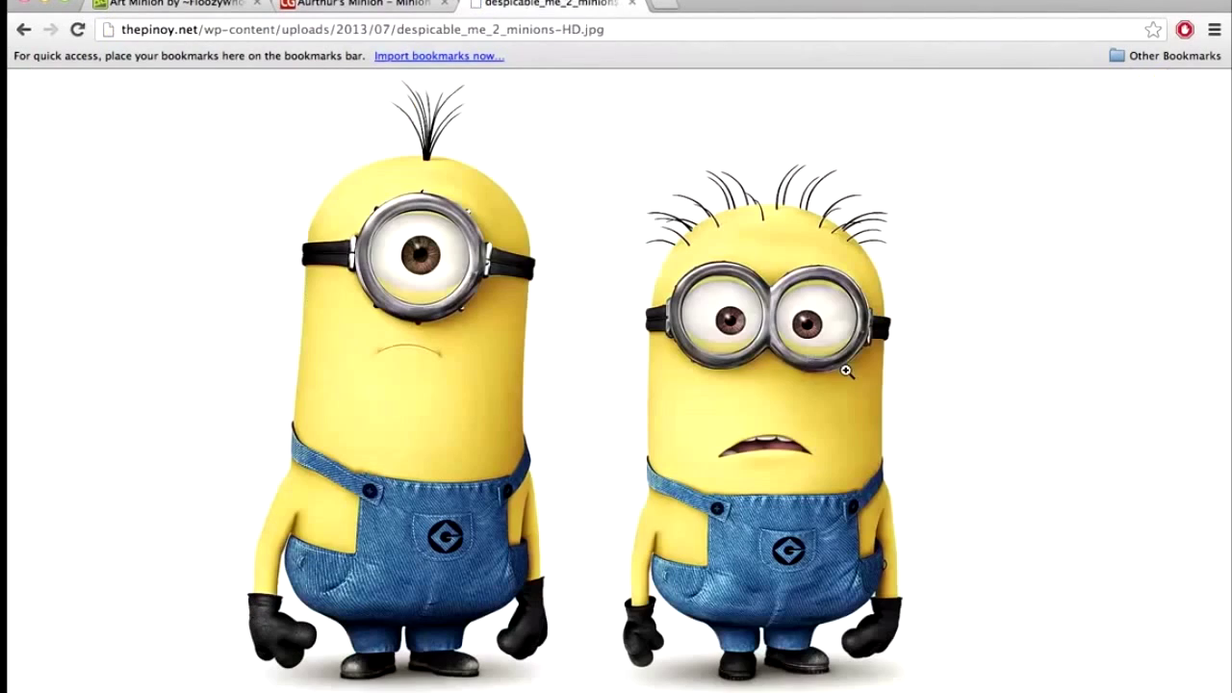
{"action": "left_click", "coordinate": [412, 283]}
{"action": "scroll", "coordinate": [751, 279], "scroll_direction": "down", "scroll_amount": 1}
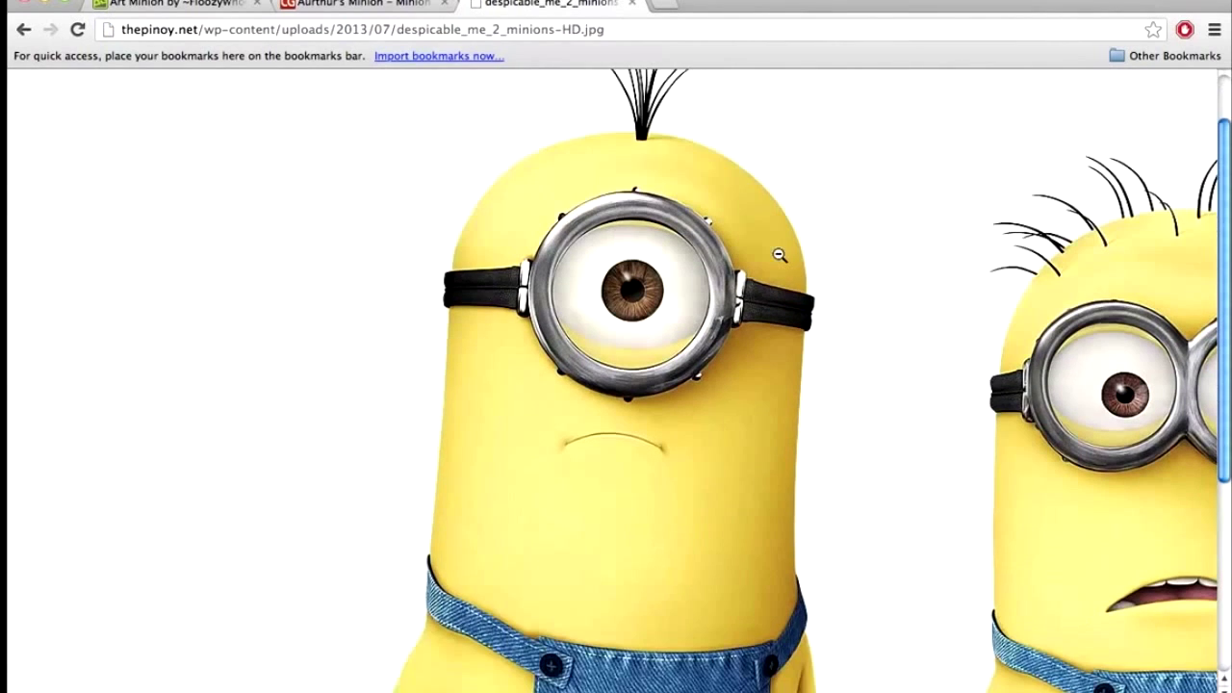
{"action": "scroll", "coordinate": [781, 255], "scroll_direction": "down", "scroll_amount": 2}
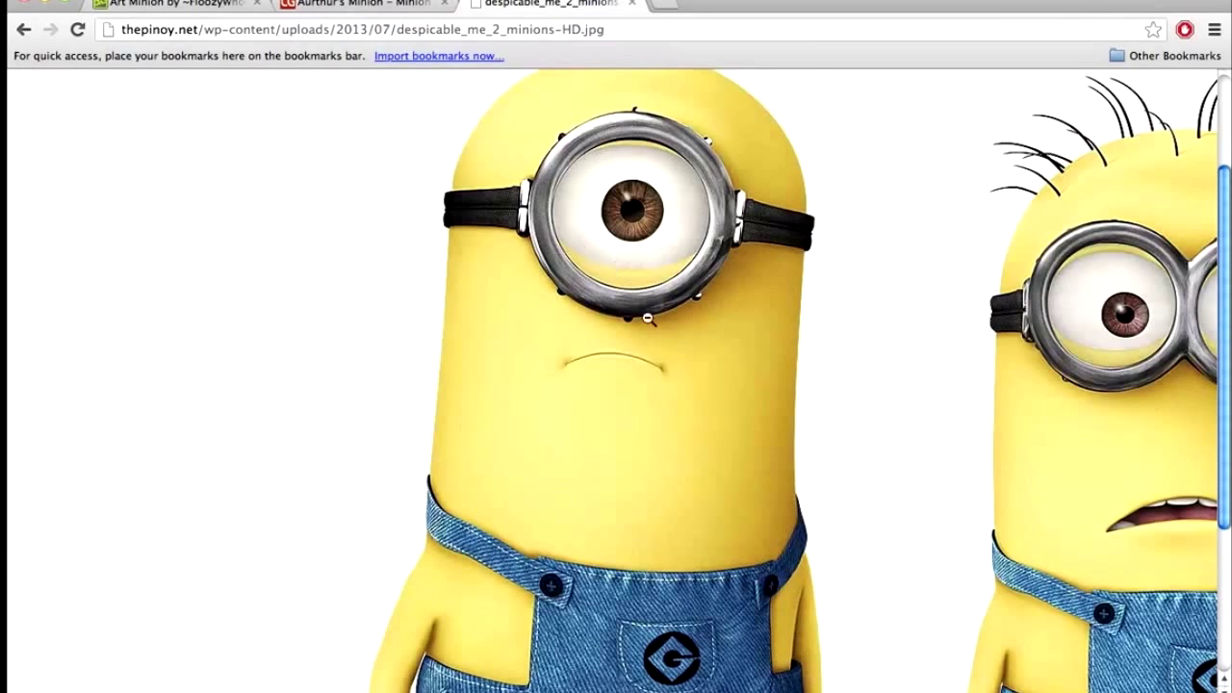
{"action": "scroll", "coordinate": [654, 321], "scroll_direction": "down", "scroll_amount": 3}
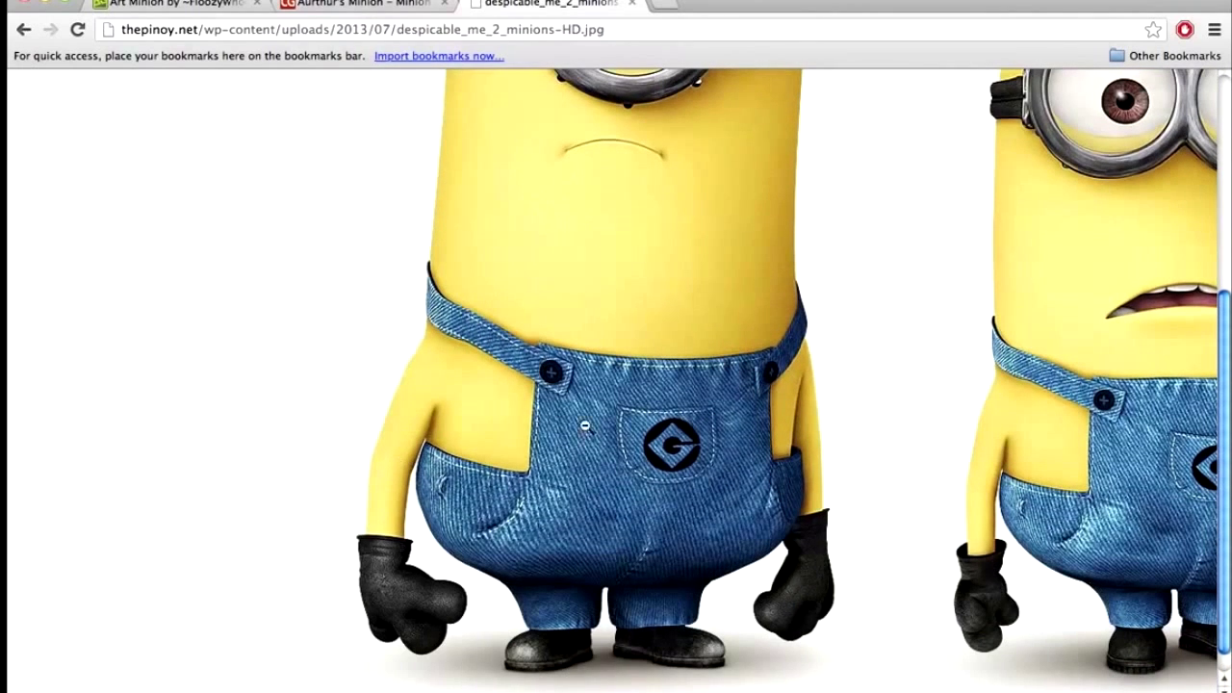
{"action": "scroll", "coordinate": [587, 419], "scroll_direction": "up", "scroll_amount": 3}
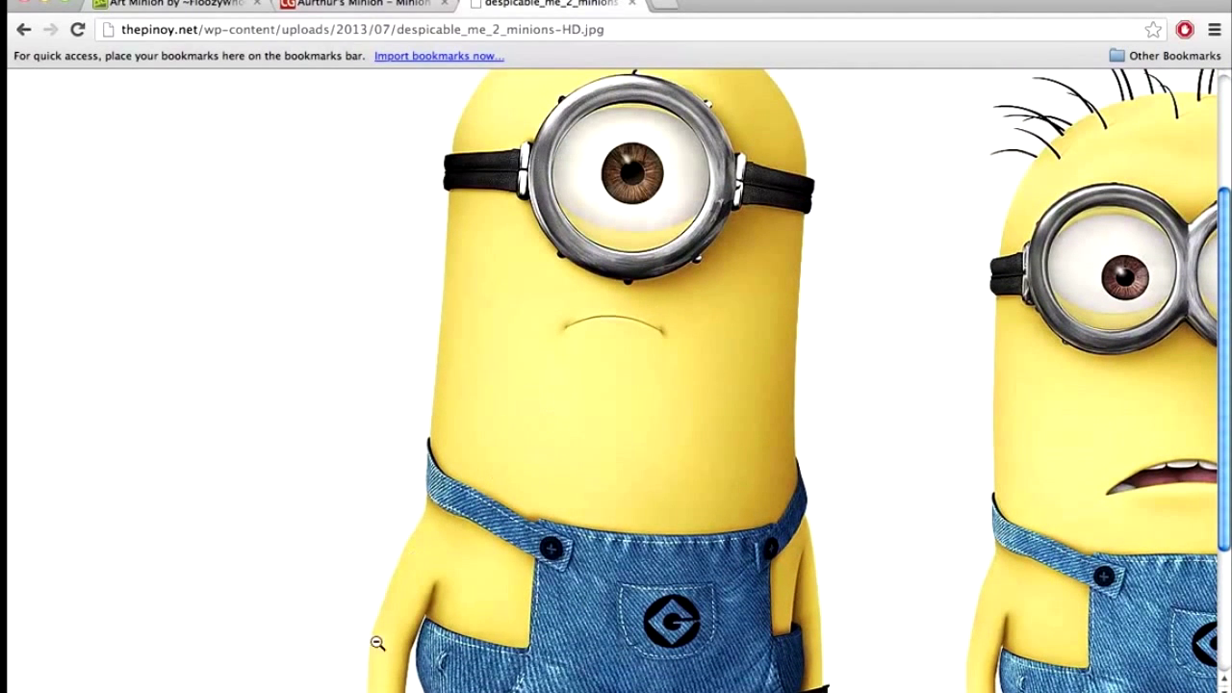
{"action": "left_click", "coordinate": [345, 5]}
{"action": "left_click", "coordinate": [174, 6]}
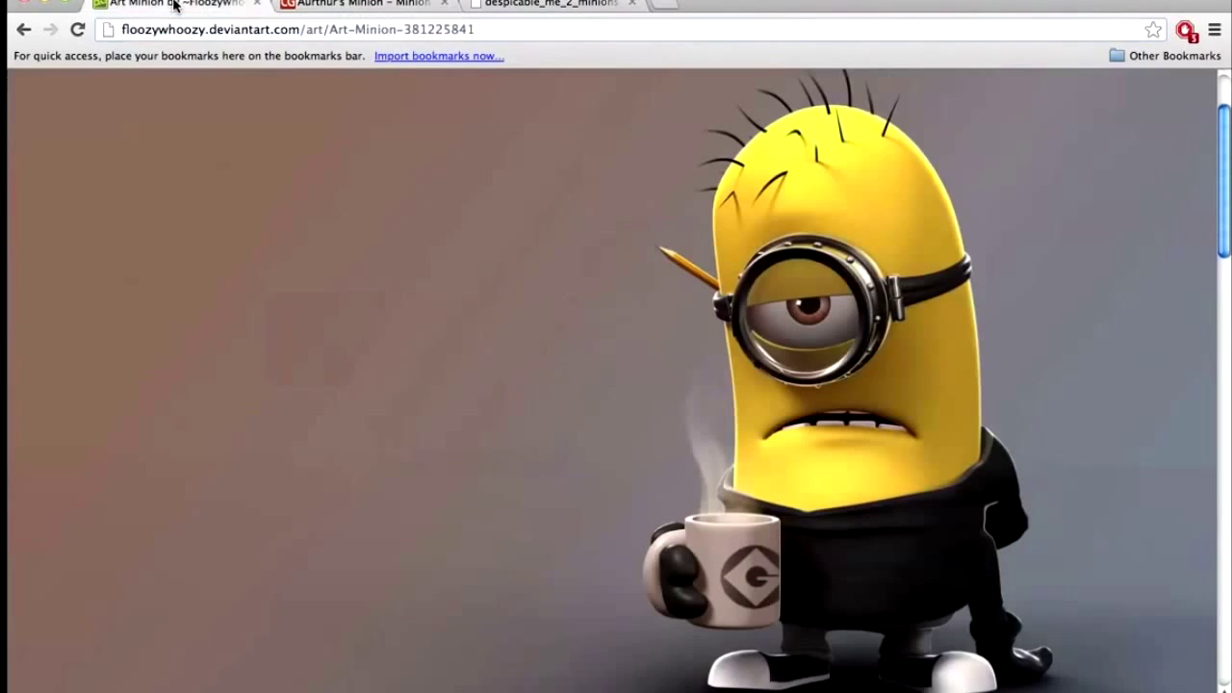
{"action": "mouse_move", "coordinate": [788, 673]}
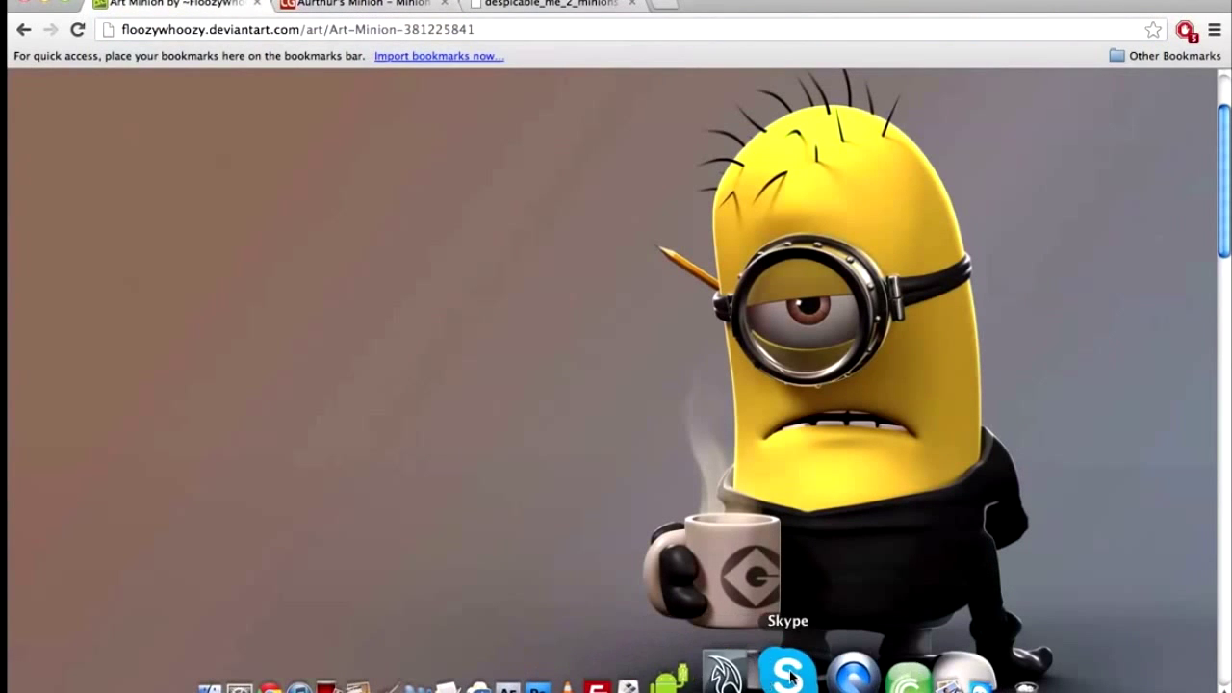
{"action": "left_click", "coordinate": [741, 674]}
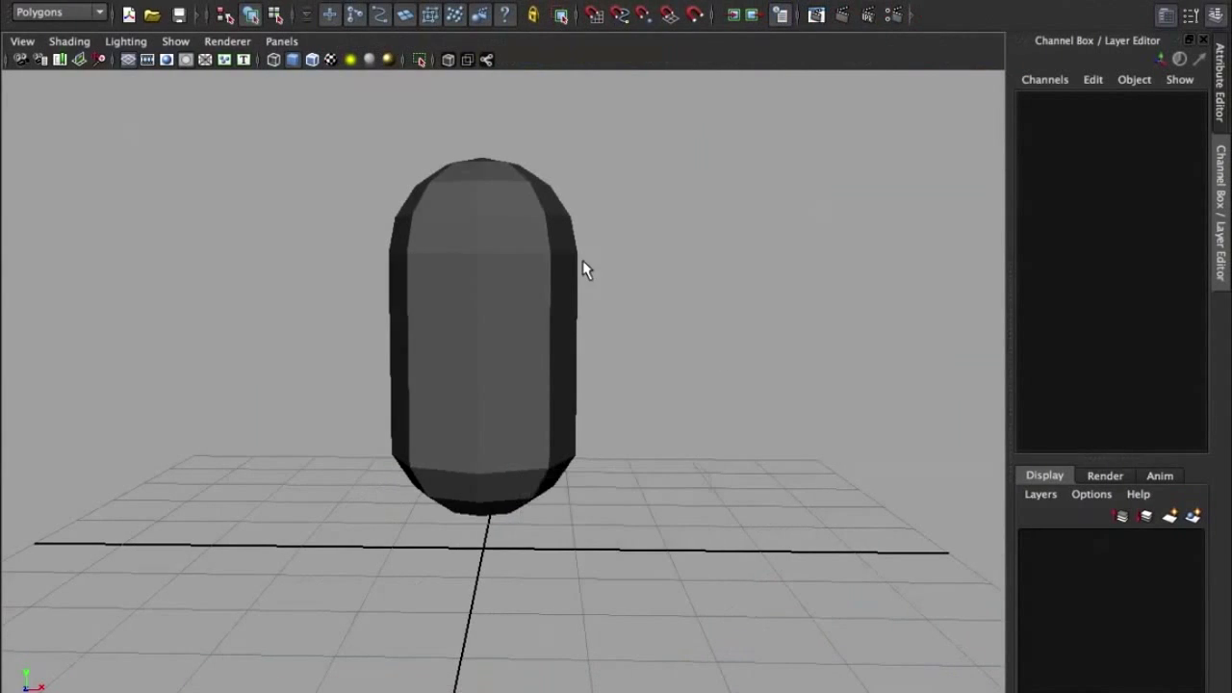
Select the capsule and enter face mode on its top faces
{"action": "left_click", "coordinate": [536, 344]}
{"action": "scroll", "coordinate": [552, 340], "scroll_direction": "up", "scroll_amount": 3}
{"action": "scroll", "coordinate": [553, 330], "scroll_direction": "down", "scroll_amount": 3}
{"action": "mouse_move", "coordinate": [553, 330]}
{"action": "left_mouse_down", "text": "alt"}
{"action": "mouse_move", "coordinate": [594, 379]}
{"action": "mouse_move", "coordinate": [873, 382]}
{"action": "left_mouse_up", "text": "alt"}
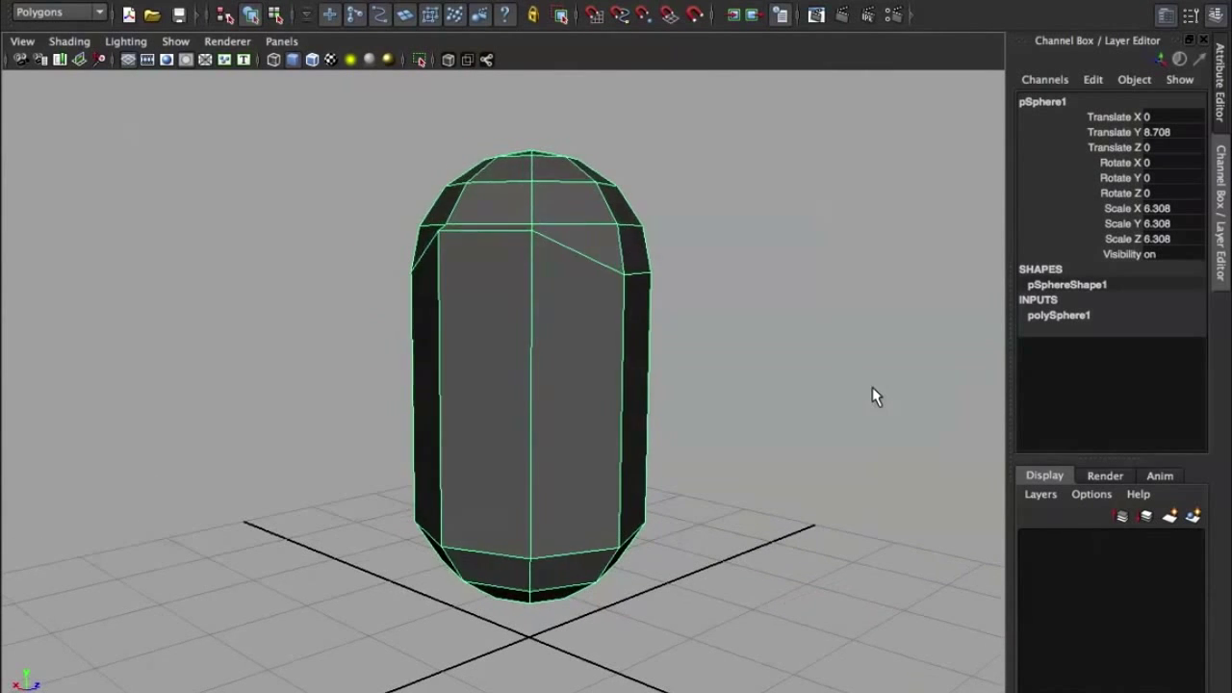
{"action": "key", "text": "F11"}
{"action": "mouse_move", "coordinate": [585, 303]}
{"action": "left_mouse_down", "text": "alt"}
{"action": "mouse_move", "coordinate": [503, 242]}
{"action": "mouse_move", "coordinate": [551, 180]}
{"action": "mouse_move", "coordinate": [400, 97]}
{"action": "mouse_move", "coordinate": [684, 170]}
{"action": "mouse_move", "coordinate": [746, 201]}
{"action": "mouse_move", "coordinate": [574, 218]}
{"action": "mouse_move", "coordinate": [866, 215]}
{"action": "left_mouse_up", "text": "alt"}
In front view, move the top cap faces slightly down on Y
{"action": "key", "text": "w"}
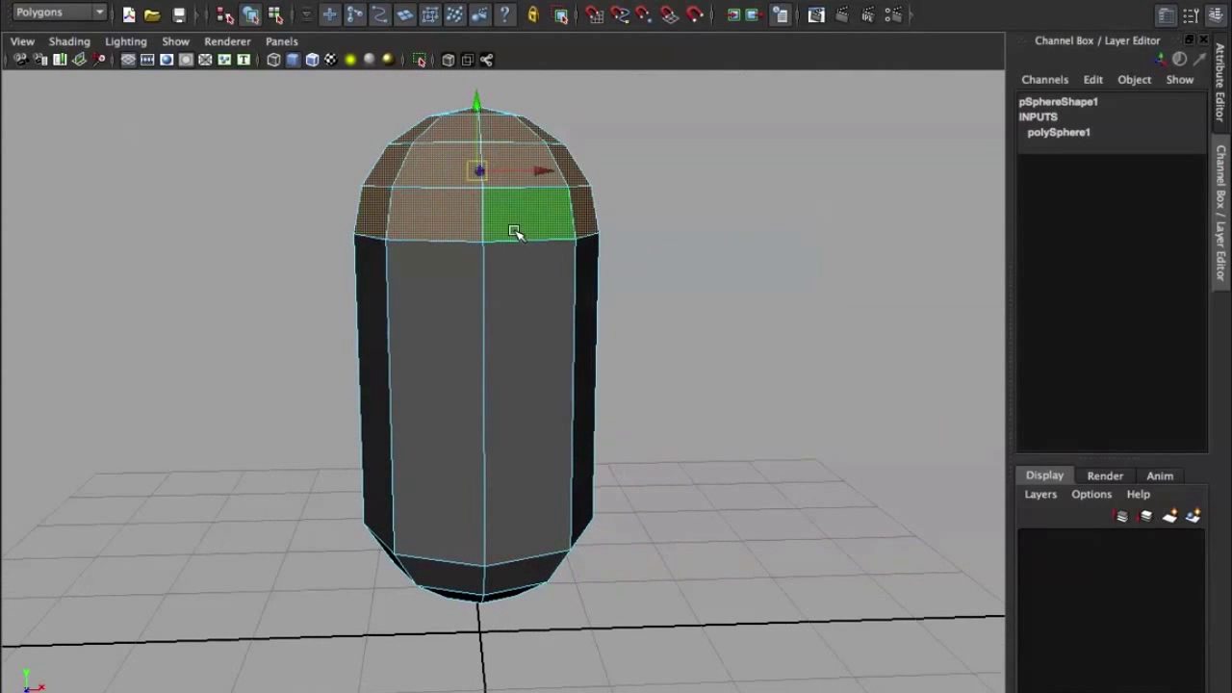
{"action": "key", "text": "space"}
{"action": "left_click_drag", "start_coordinate": [504, 229], "coordinate": [510, 273]}
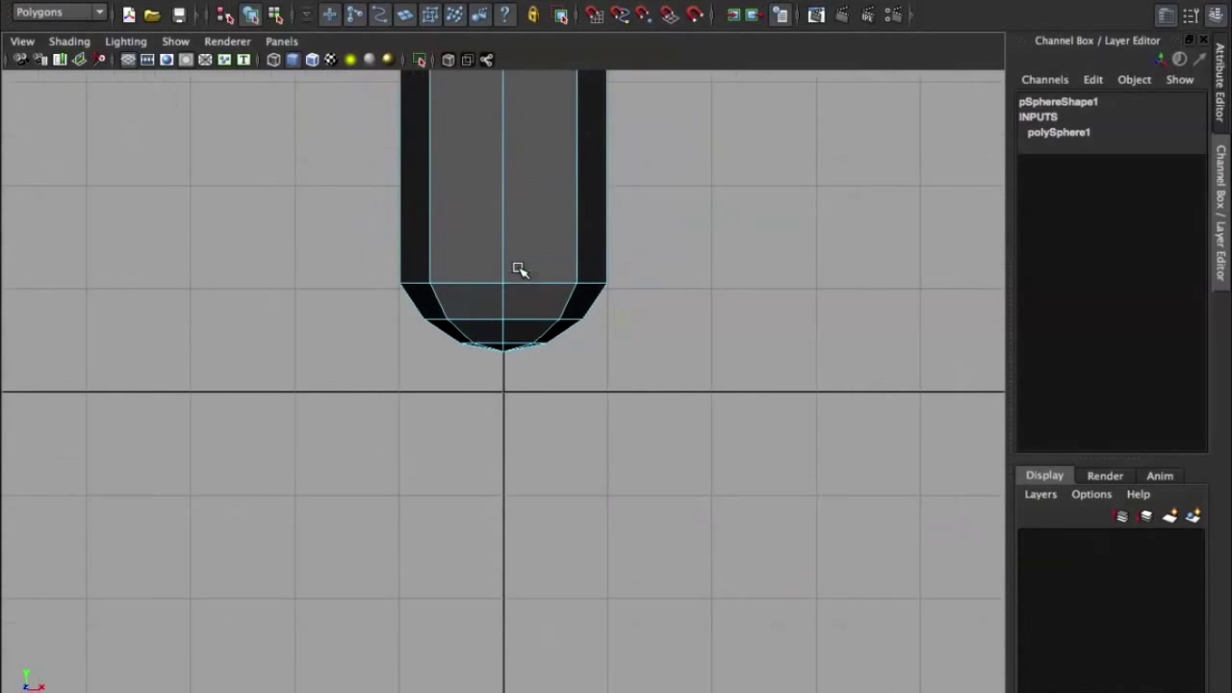
{"action": "scroll", "coordinate": [520, 270], "scroll_direction": "down", "scroll_amount": 3}
{"action": "middle_click_drag", "start_coordinate": [517, 263], "coordinate": [524, 312], "text": "alt"}
{"action": "left_click_drag", "start_coordinate": [503, 104], "coordinate": [507, 129]}
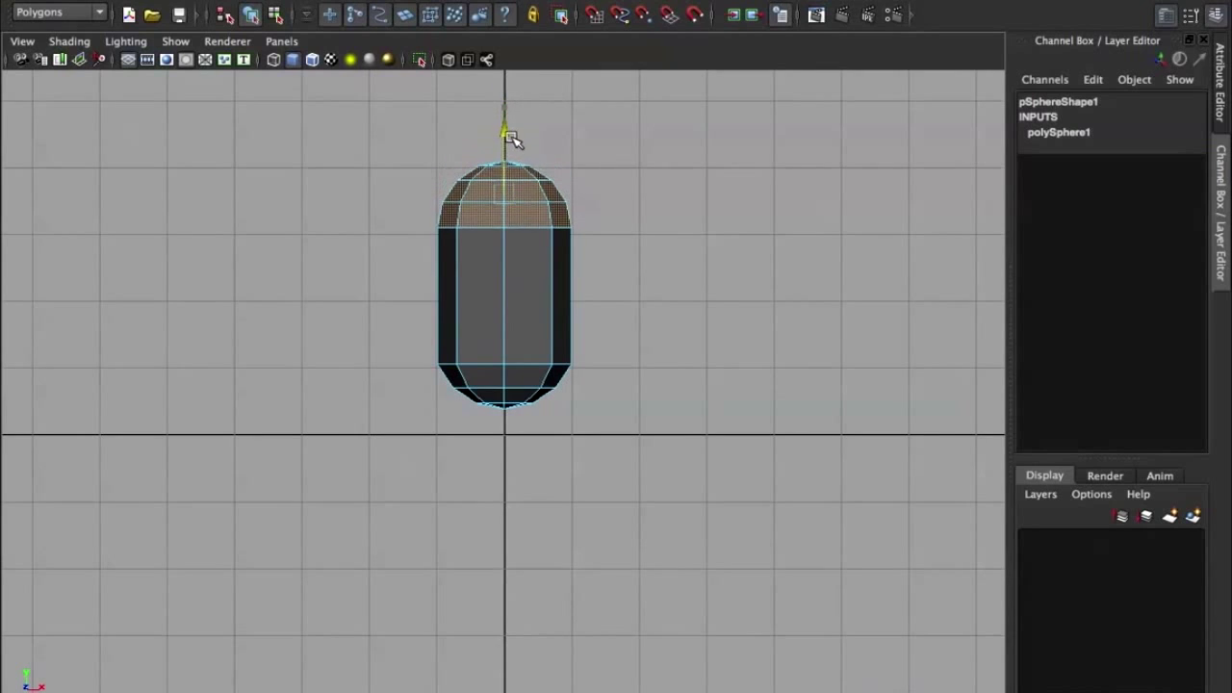
{"action": "key", "text": "r"}
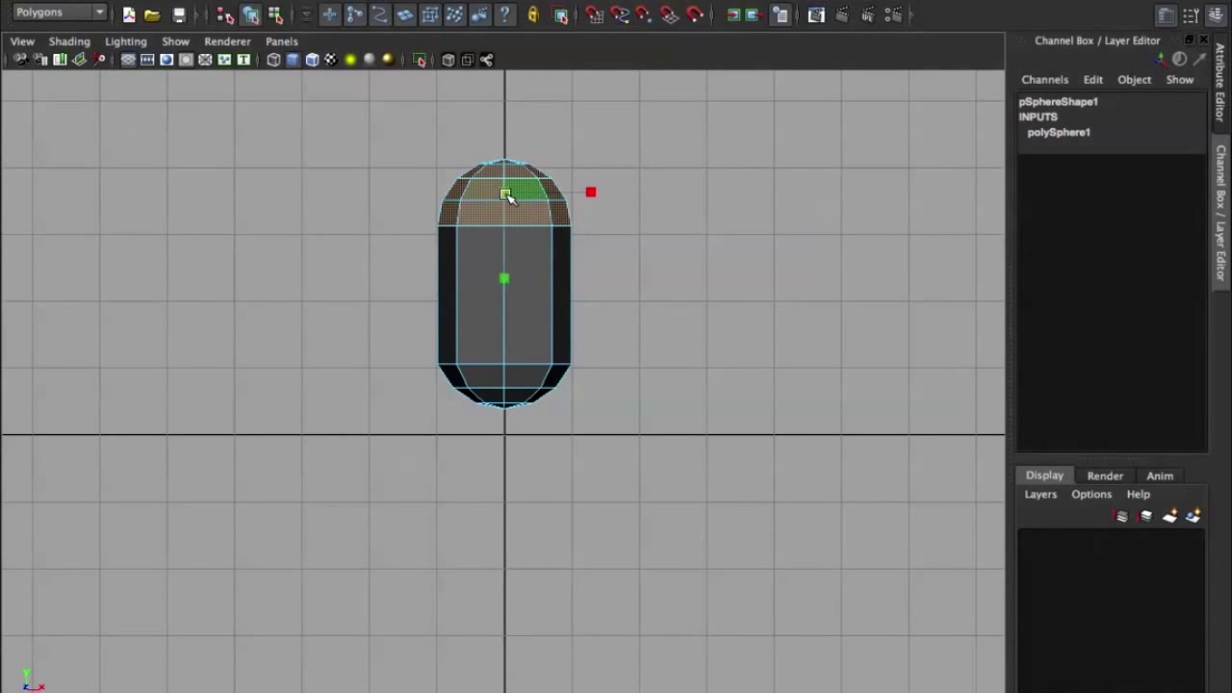
Return to perspective view, clear the face selection and go back to object mode
{"action": "key", "text": "space"}
{"action": "mouse_move", "coordinate": [507, 195]}
{"action": "left_mouse_down"}
{"action": "mouse_move", "coordinate": [512, 159]}
{"action": "mouse_move", "coordinate": [549, 253]}
{"action": "mouse_move", "coordinate": [489, 302]}
{"action": "left_mouse_up"}
{"action": "left_click", "coordinate": [501, 178]}
{"action": "key", "text": "F8"}
{"action": "left_click_drag", "start_coordinate": [581, 239], "coordinate": [586, 259], "text": "alt"}
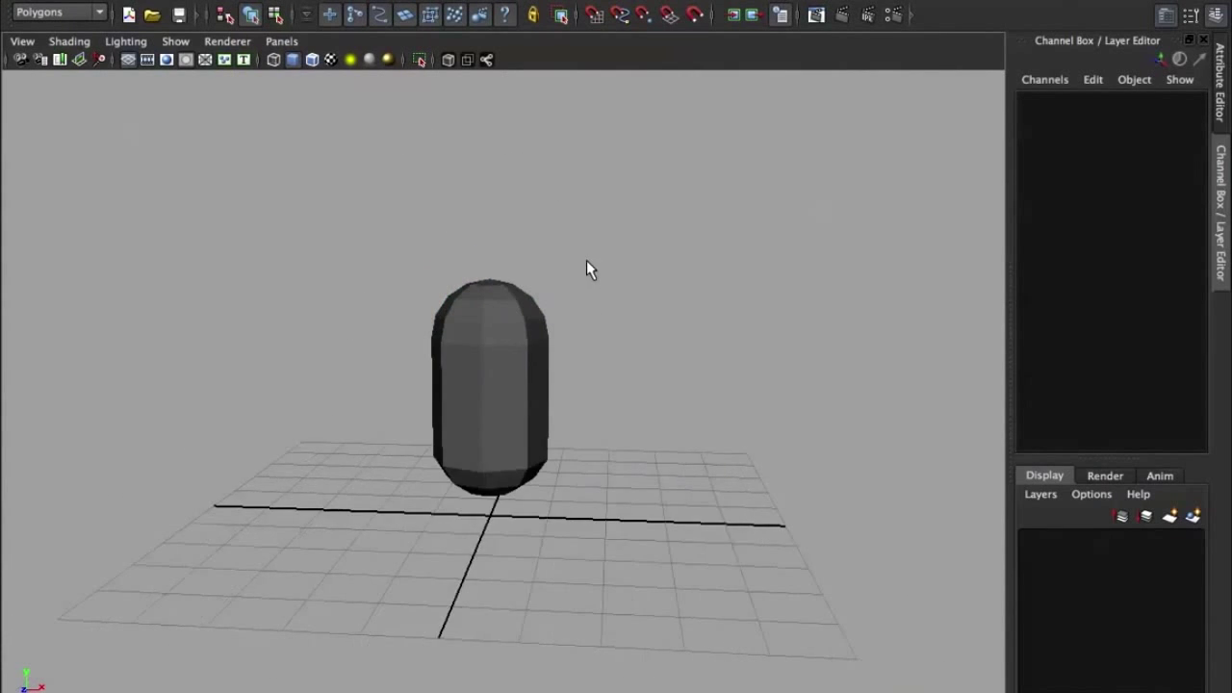
{"action": "scroll", "coordinate": [568, 264], "scroll_direction": "up", "scroll_amount": 5}
{"action": "left_click", "coordinate": [500, 294]}
{"action": "mouse_move", "coordinate": [500, 294]}
{"action": "left_mouse_down", "text": "alt"}
{"action": "mouse_move", "coordinate": [471, 333]}
{"action": "mouse_move", "coordinate": [542, 319]}
{"action": "mouse_move", "coordinate": [564, 272]}
{"action": "mouse_move", "coordinate": [577, 273]}
{"action": "mouse_move", "coordinate": [433, 413]}
{"action": "left_mouse_up", "text": "alt"}
Insert a horizontal edge loop around the lower capsule body with the Insert Edge Loop Tool
{"action": "scroll", "coordinate": [541, 320], "scroll_direction": "down", "scroll_amount": 3}
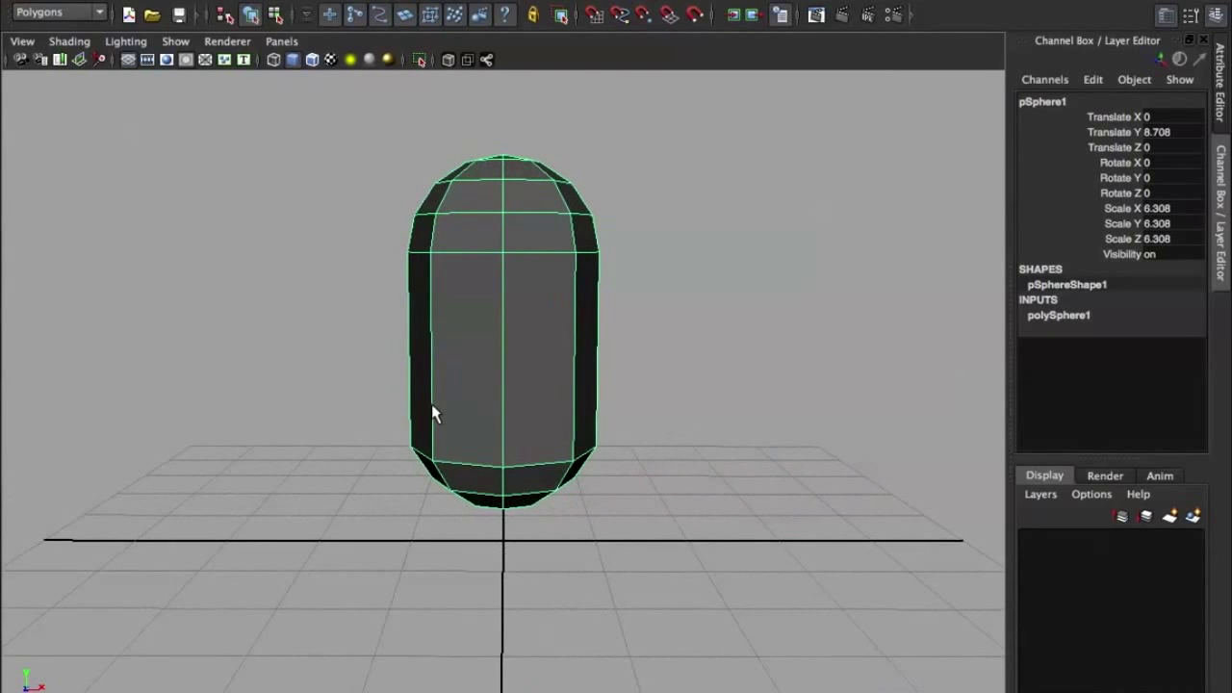
{"action": "right_click_drag", "start_coordinate": [438, 404], "coordinate": [328, 390], "text": "shift"}
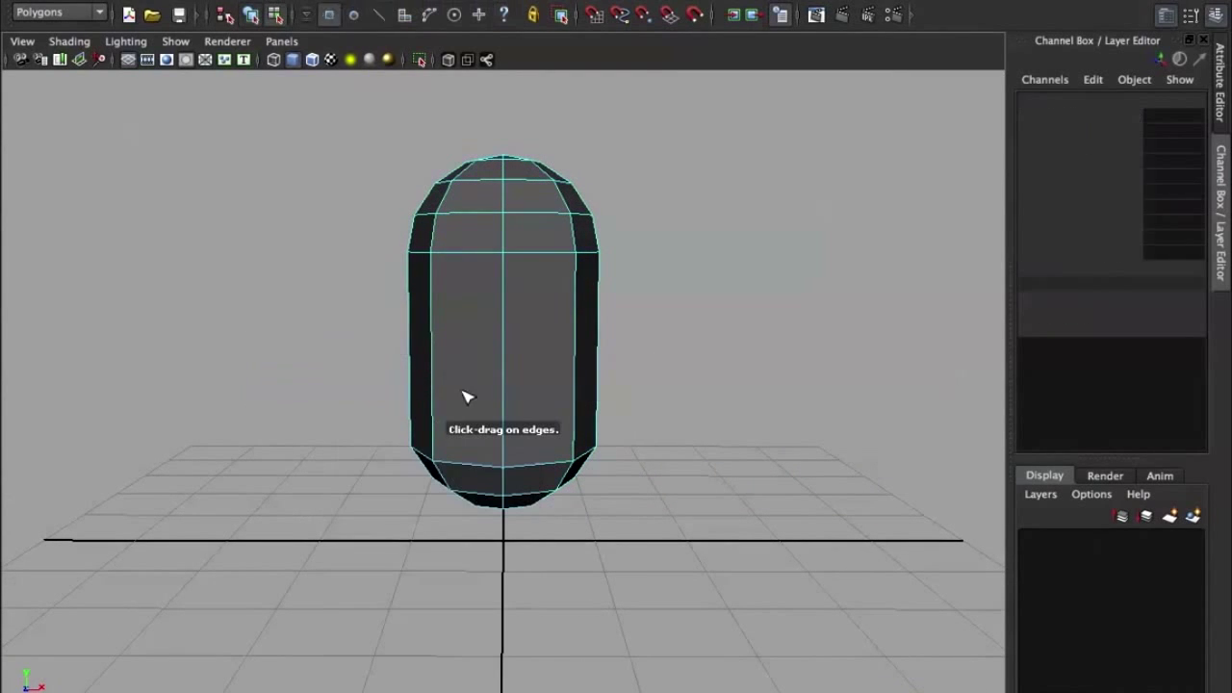
{"action": "left_click", "coordinate": [503, 400]}
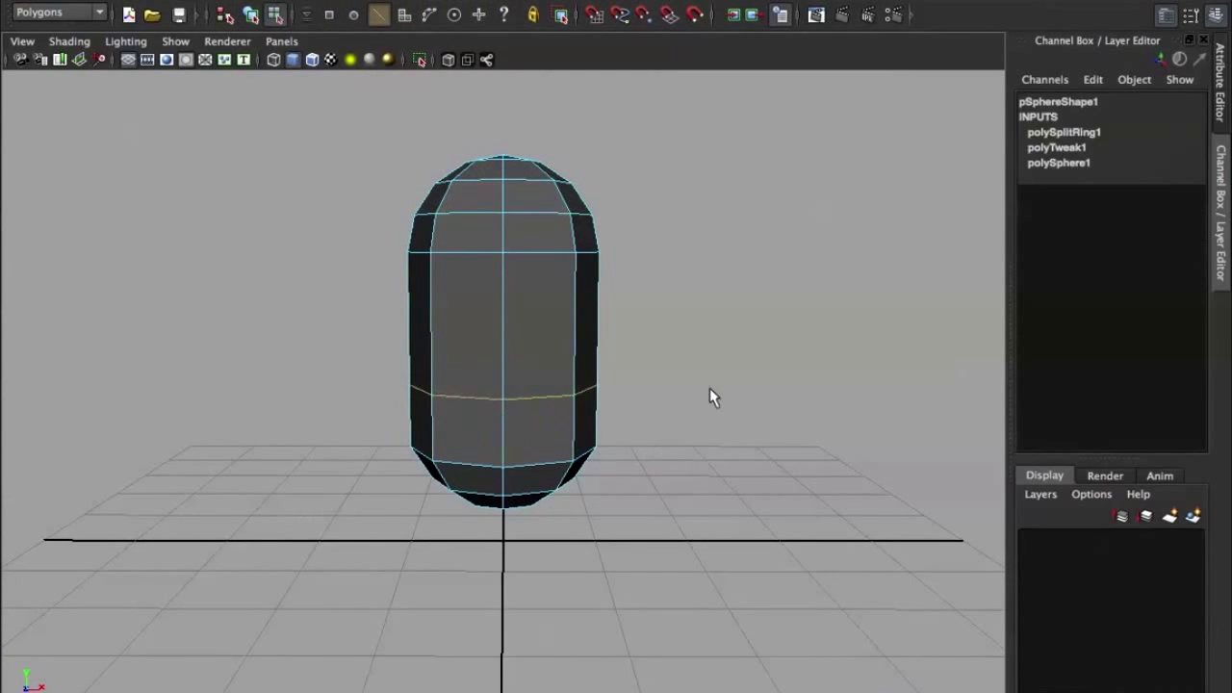
{"action": "mouse_move", "coordinate": [709, 398]}
{"action": "left_mouse_down", "text": "alt"}
{"action": "mouse_move", "coordinate": [525, 383]}
{"action": "mouse_move", "coordinate": [647, 376]}
{"action": "left_mouse_up", "text": "alt"}
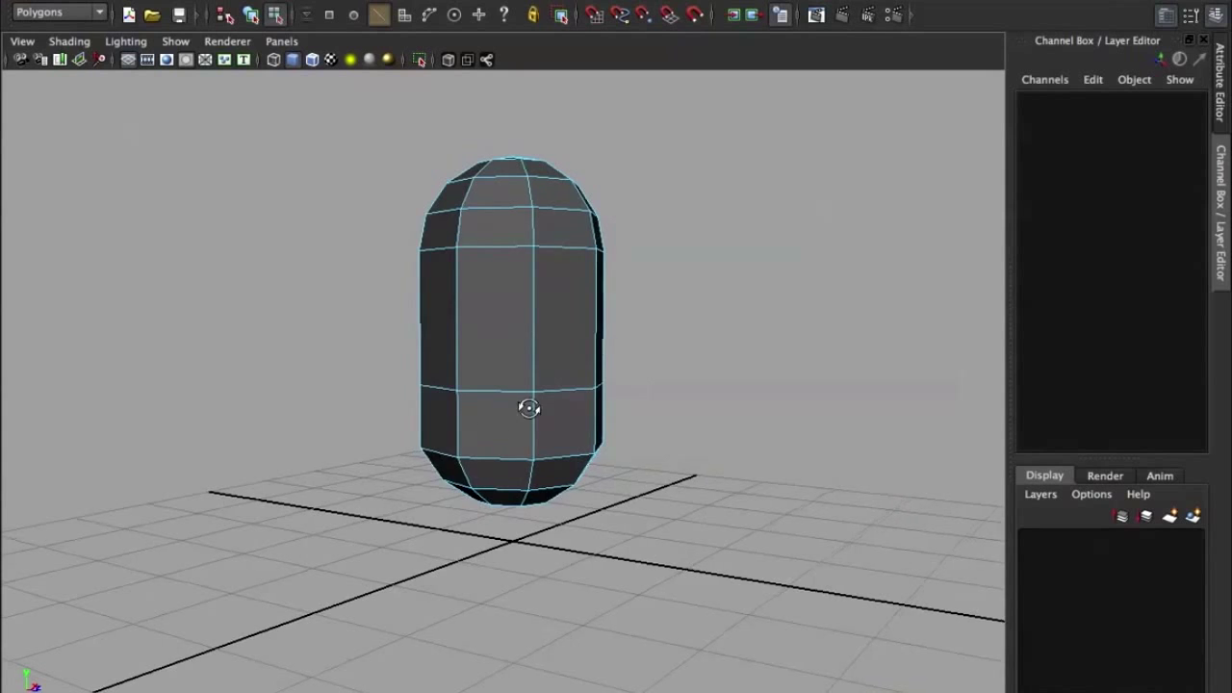
{"action": "mouse_move", "coordinate": [528, 407]}
{"action": "left_mouse_down", "text": "alt"}
{"action": "mouse_move", "coordinate": [597, 405]}
{"action": "mouse_move", "coordinate": [491, 400]}
{"action": "mouse_move", "coordinate": [498, 310]}
{"action": "mouse_move", "coordinate": [566, 311]}
{"action": "mouse_move", "coordinate": [464, 344]}
{"action": "left_mouse_up", "text": "alt"}
{"action": "scroll", "coordinate": [491, 399], "scroll_direction": "up", "scroll_amount": 3}
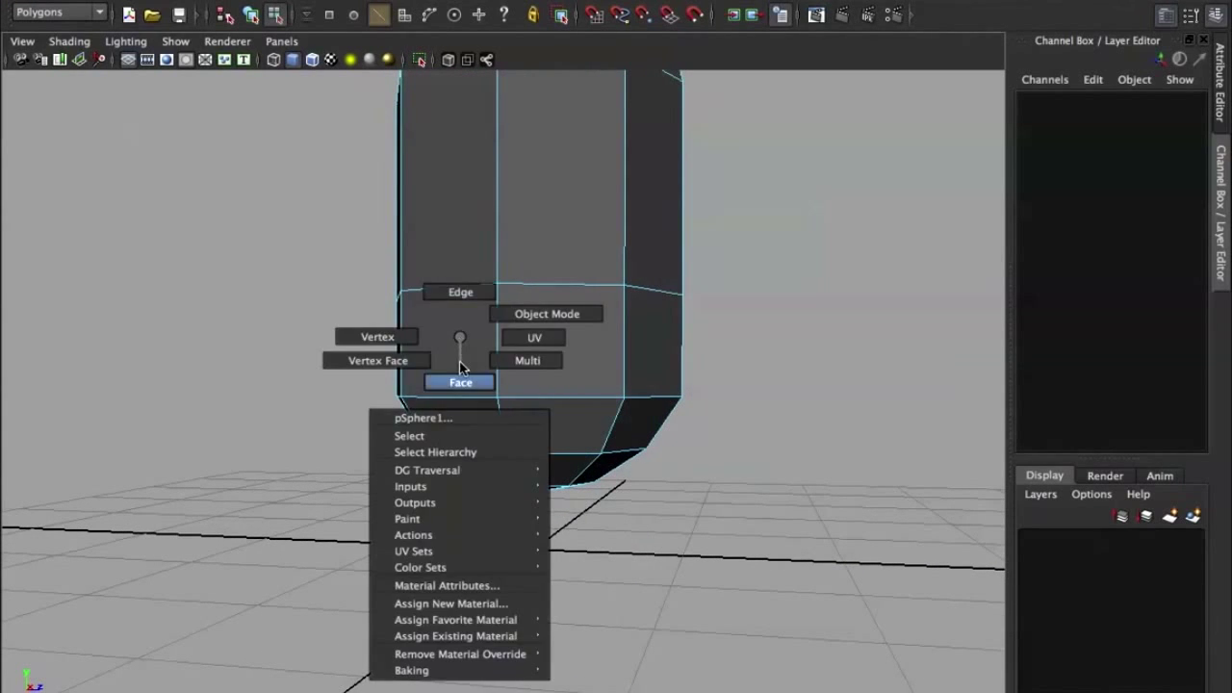
Enter component mode and switch the viewport to top view looking straight down
{"action": "right_click_drag", "start_coordinate": [464, 343], "coordinate": [462, 377]}
{"action": "mouse_move", "coordinate": [481, 341]}
{"action": "left_mouse_down", "text": "alt"}
{"action": "mouse_move", "coordinate": [457, 324]}
{"action": "mouse_move", "coordinate": [547, 529]}
{"action": "left_mouse_up", "text": "alt"}
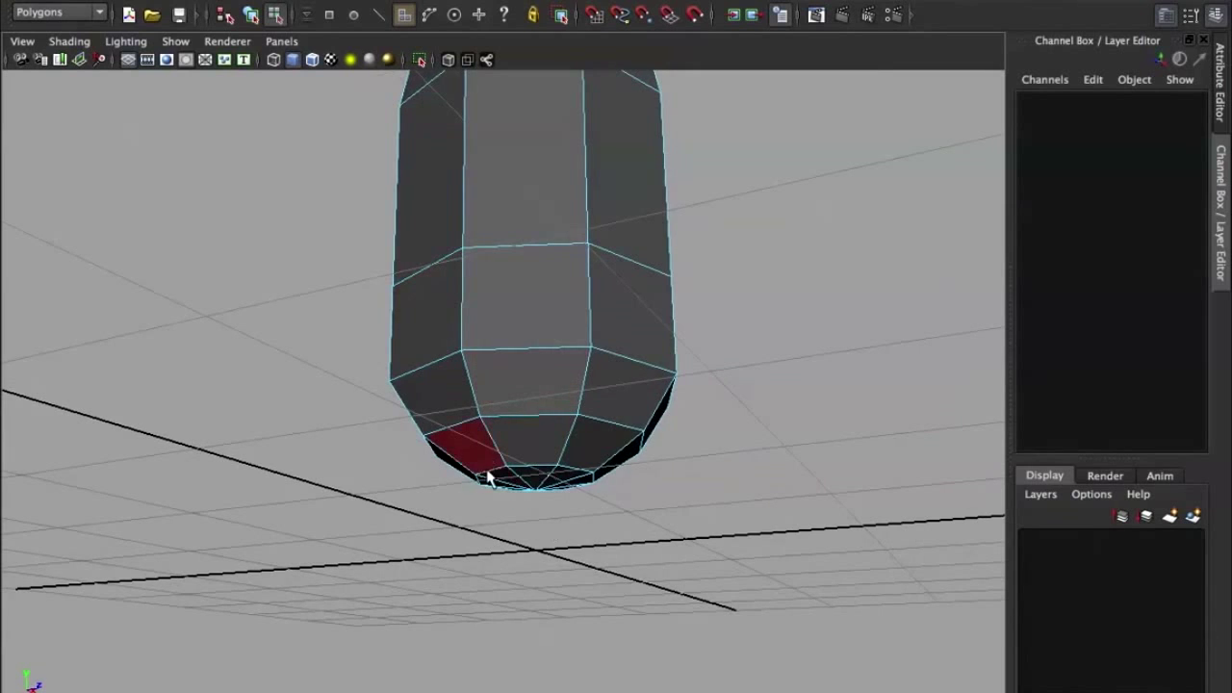
{"action": "mouse_move", "coordinate": [546, 407]}
{"action": "left_mouse_down", "text": "alt"}
{"action": "mouse_move", "coordinate": [531, 319]}
{"action": "mouse_move", "coordinate": [514, 481]}
{"action": "left_mouse_up", "text": "alt"}
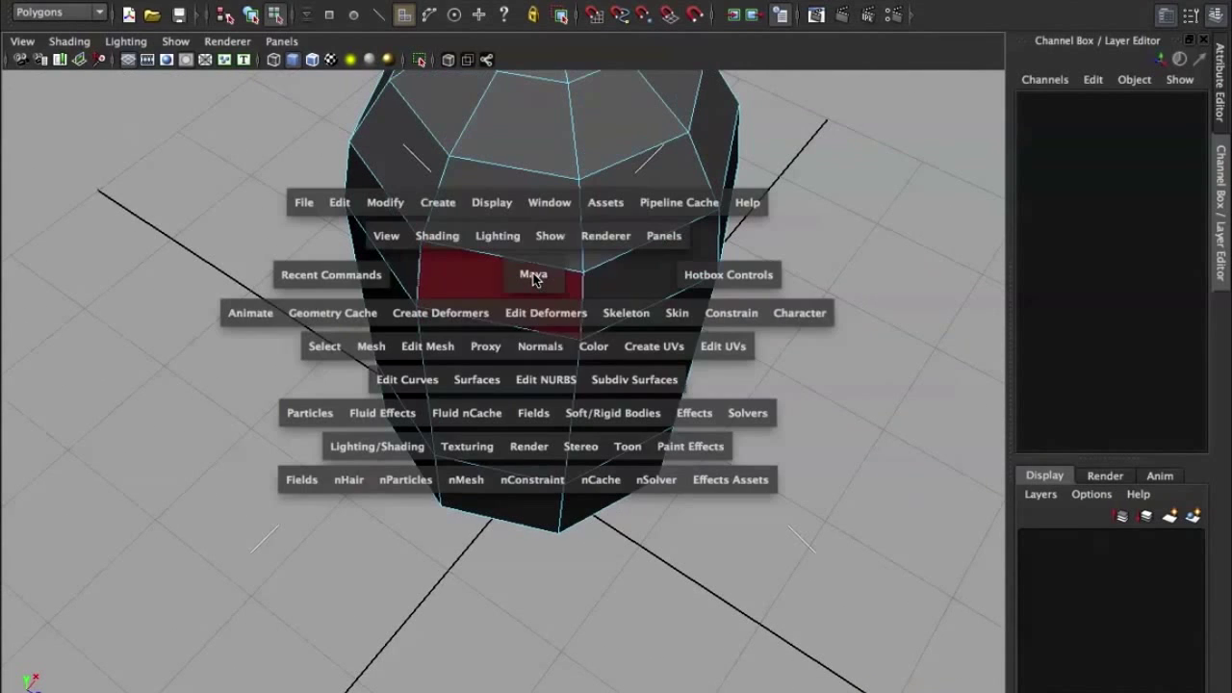
{"action": "key", "text": "space"}
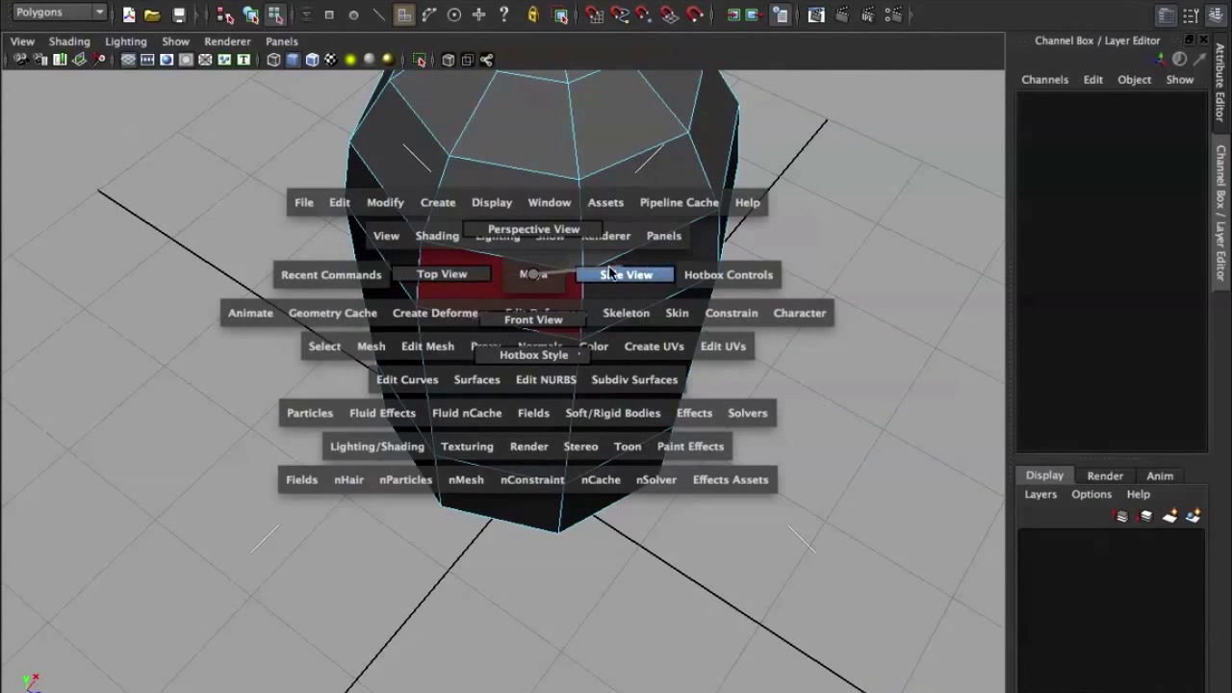
{"action": "left_click_drag", "start_coordinate": [536, 281], "coordinate": [555, 269]}
{"action": "key", "text": "space"}
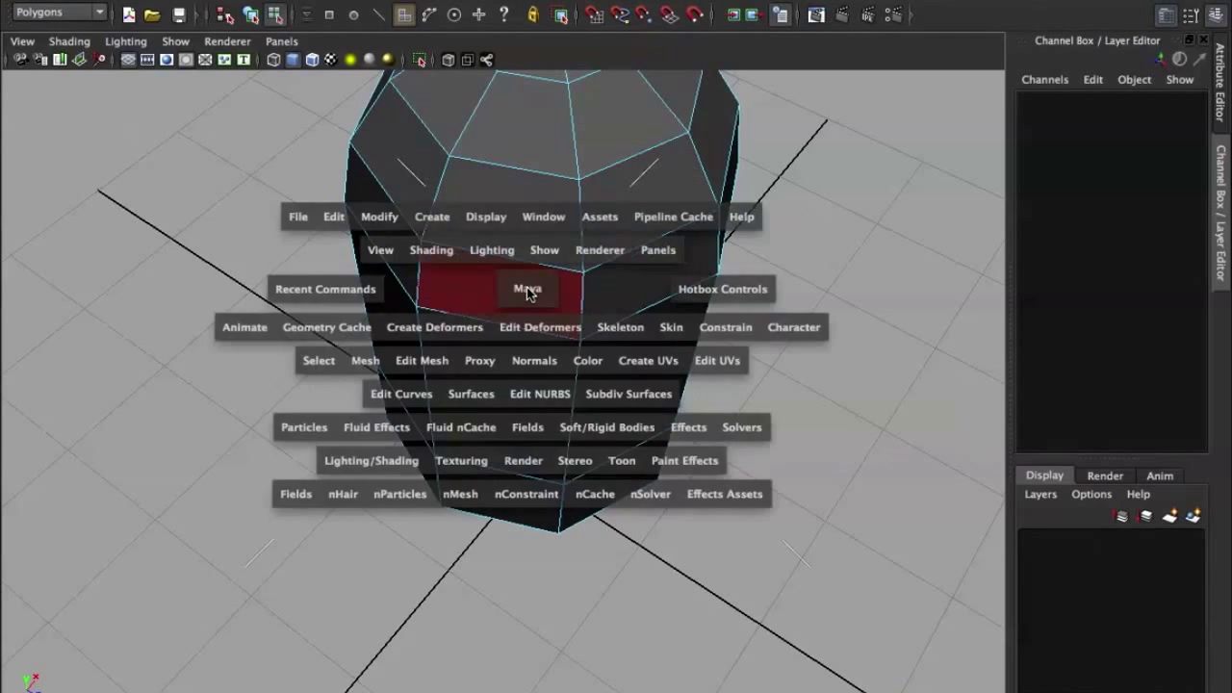
{"action": "left_click", "coordinate": [527, 292]}
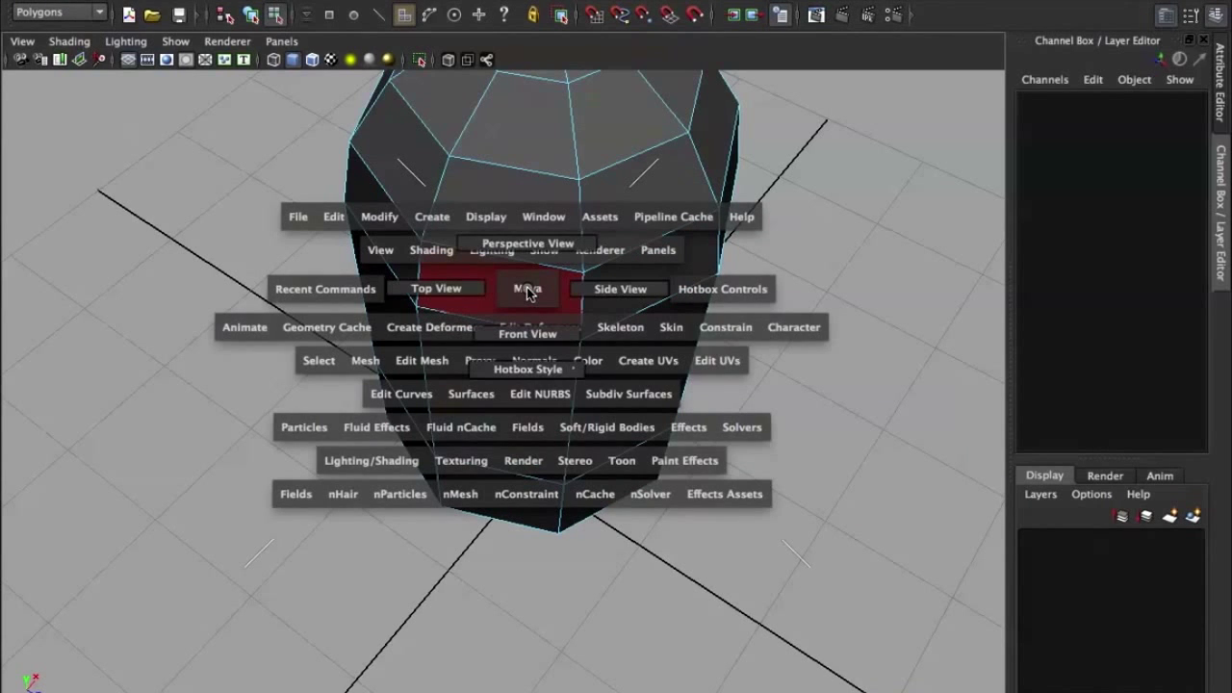
{"action": "left_click_drag", "start_coordinate": [527, 292], "coordinate": [467, 288]}
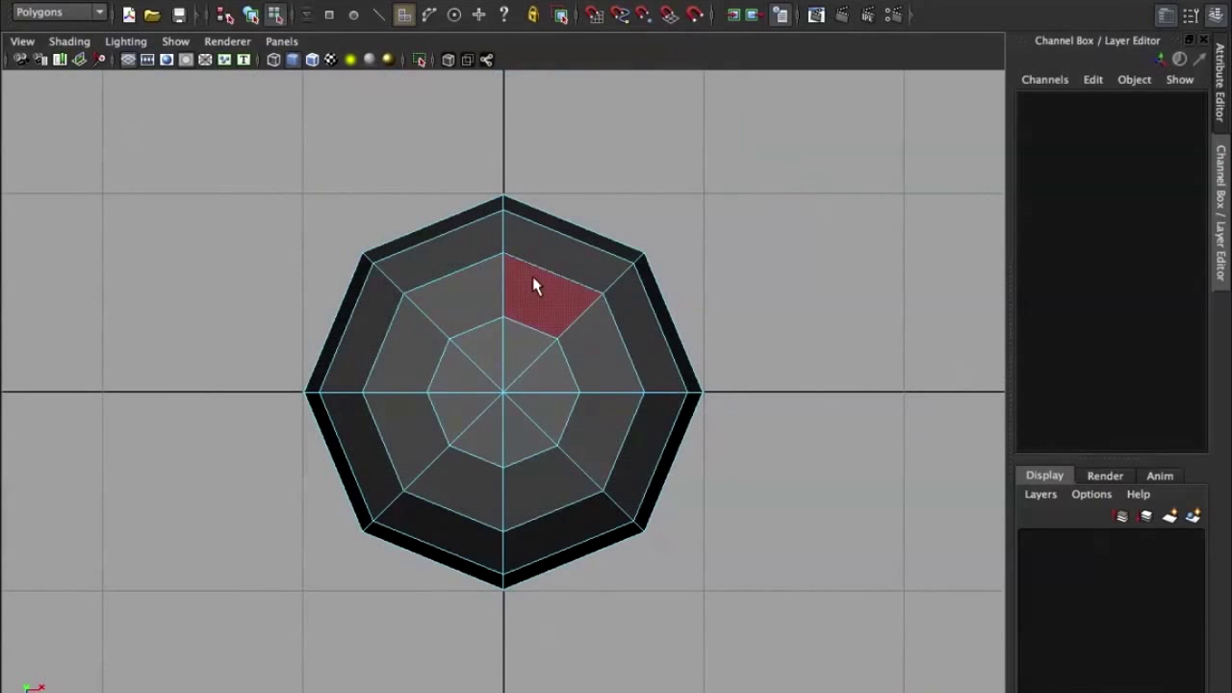
{"action": "right_click_drag", "start_coordinate": [516, 342], "coordinate": [515, 311]}
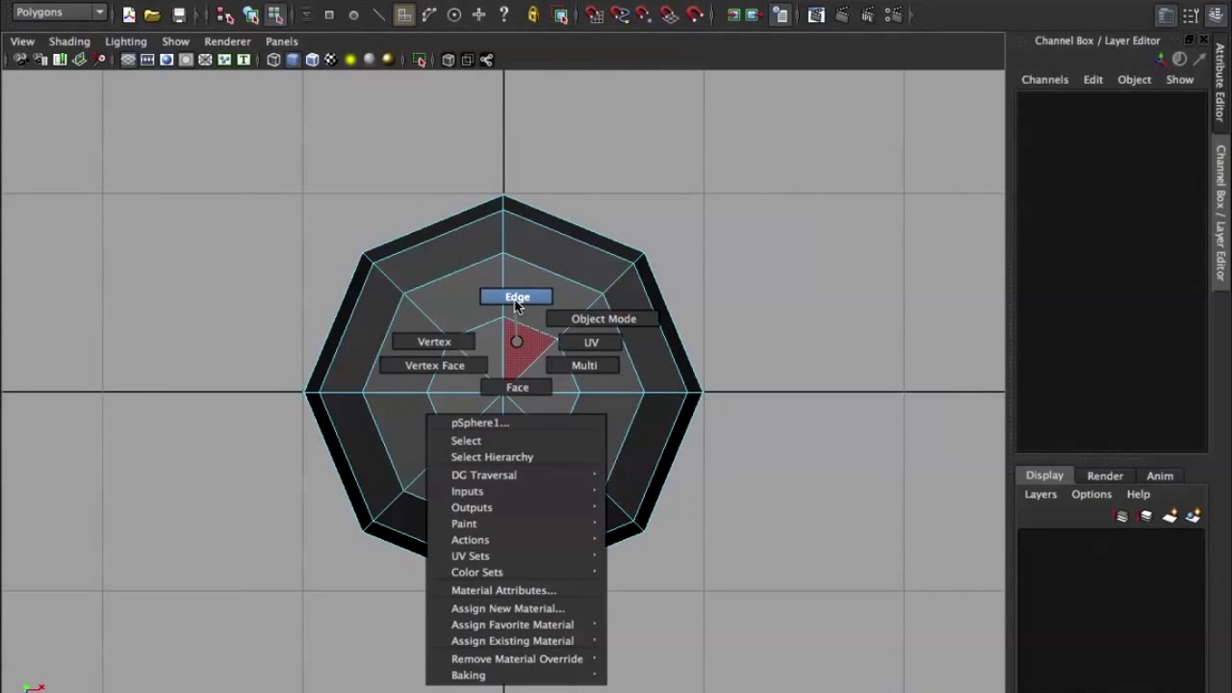
{"action": "mouse_move", "coordinate": [516, 306]}
{"action": "right_mouse_down"}
{"action": "mouse_move", "coordinate": [516, 336]}
{"action": "mouse_move", "coordinate": [522, 318]}
{"action": "right_mouse_up"}
Select the diagonal spoke edges at the cap centre, delete them, and return to object mode
{"action": "right_click", "coordinate": [517, 337]}
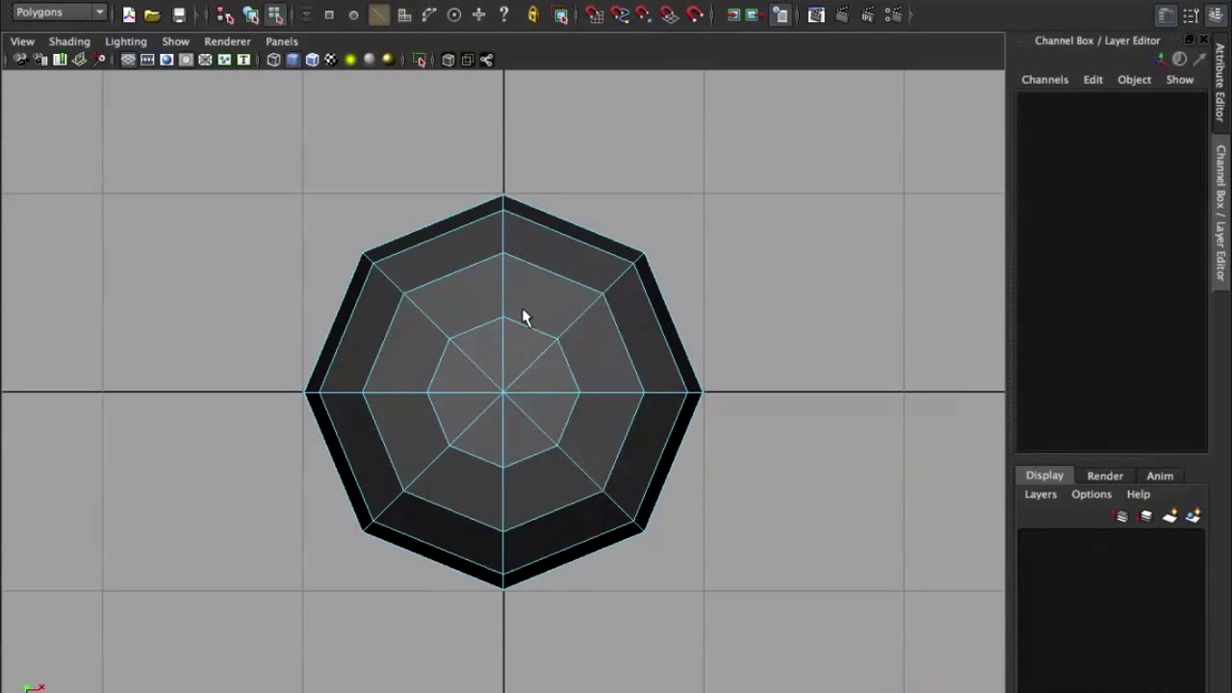
{"action": "left_click", "coordinate": [531, 364]}
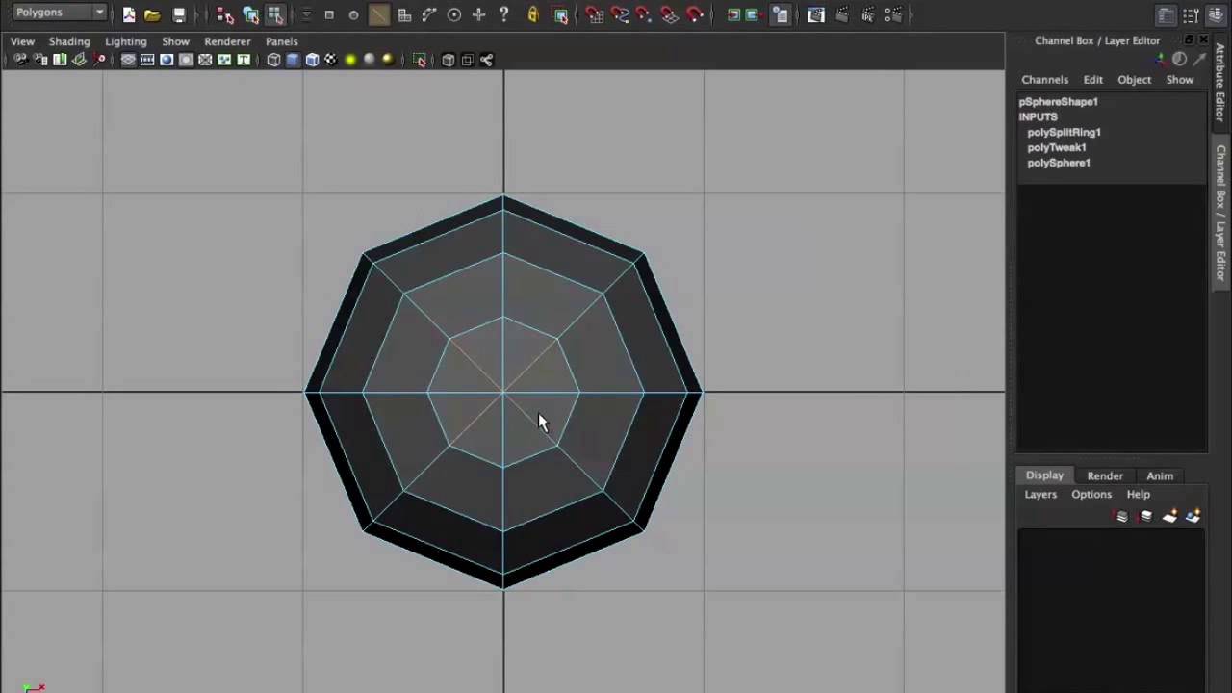
{"action": "key", "text": "Delete"}
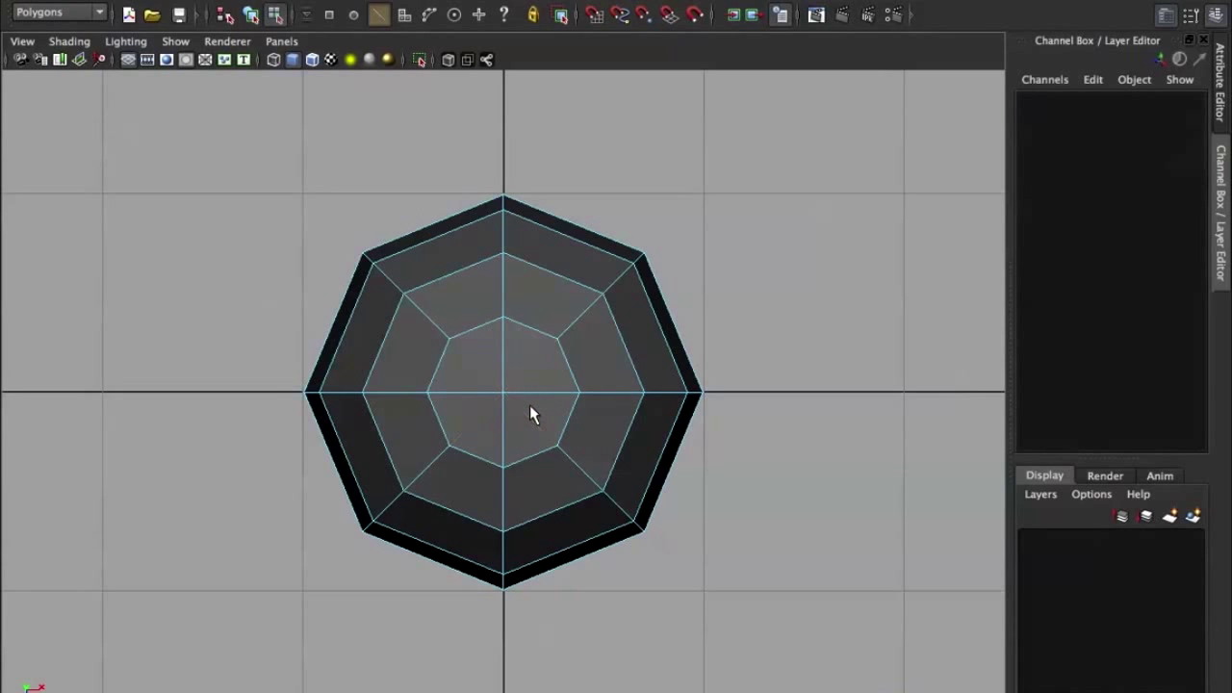
{"action": "right_click_drag", "start_coordinate": [497, 357], "coordinate": [554, 339]}
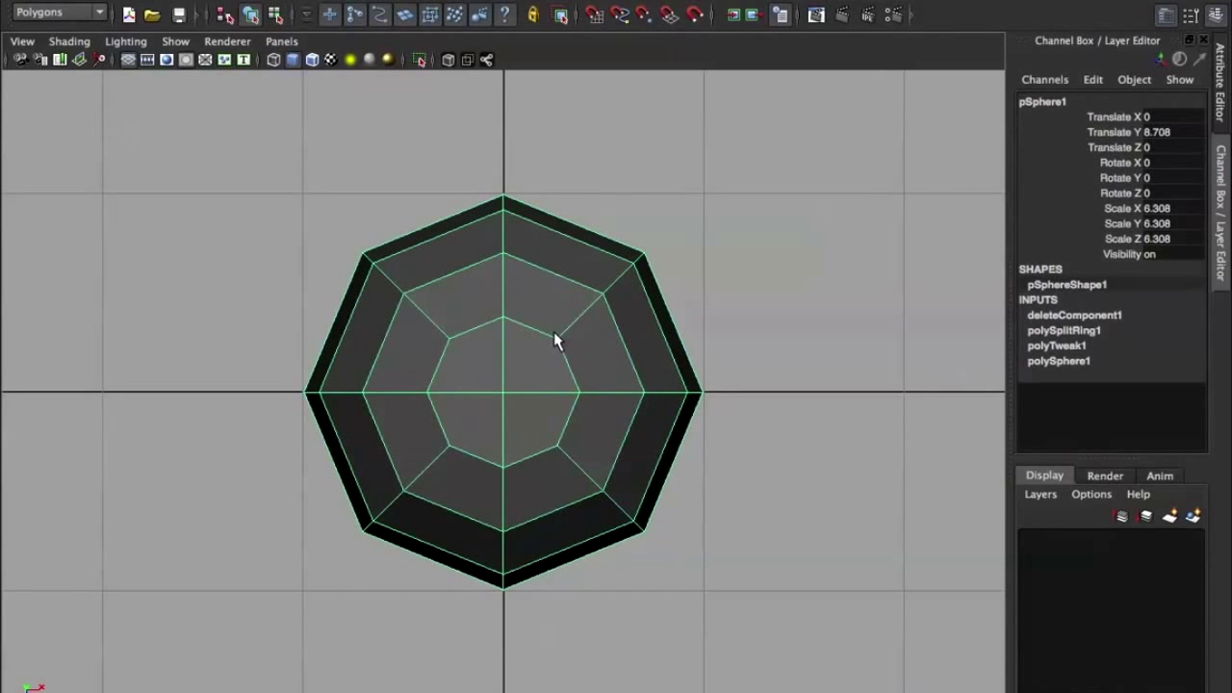
Delete the capsule's left-half faces so only the right half remains
{"action": "key", "text": "space"}
{"action": "left_click_drag", "start_coordinate": [553, 337], "coordinate": [547, 289]}
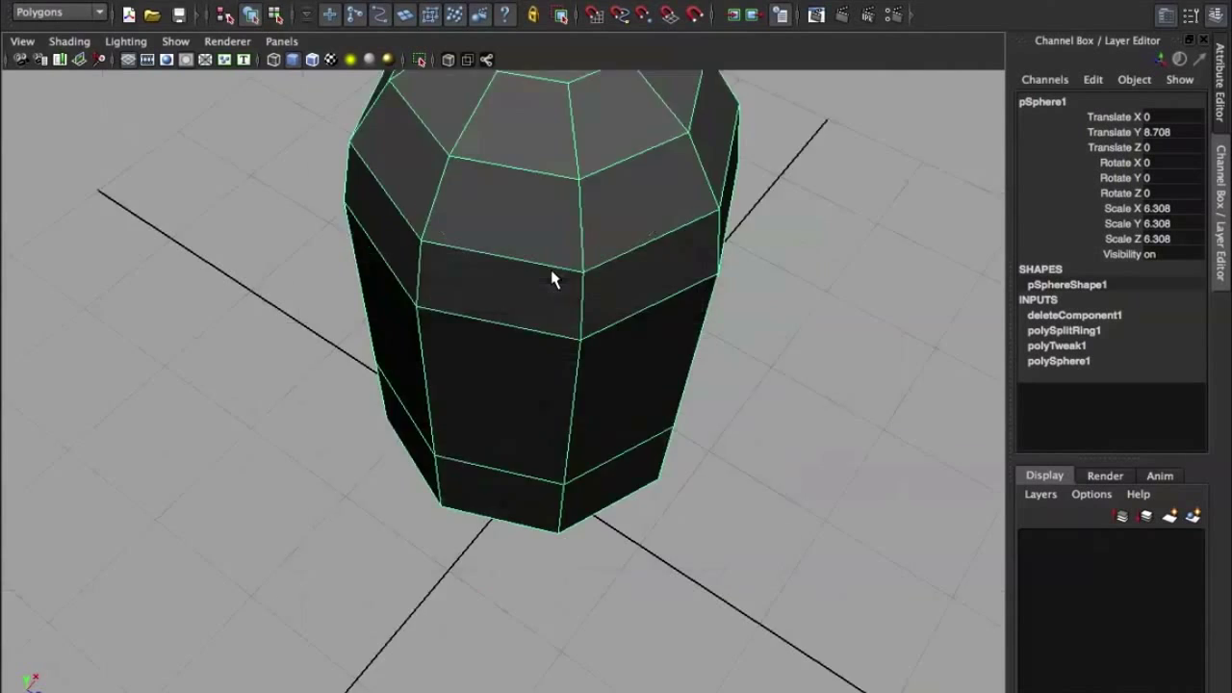
{"action": "mouse_move", "coordinate": [607, 346]}
{"action": "left_mouse_down", "text": "alt"}
{"action": "mouse_move", "coordinate": [626, 266]}
{"action": "mouse_move", "coordinate": [594, 289]}
{"action": "mouse_move", "coordinate": [676, 394]}
{"action": "mouse_move", "coordinate": [653, 375]}
{"action": "left_mouse_up", "text": "alt"}
{"action": "scroll", "coordinate": [616, 356], "scroll_direction": "up", "scroll_amount": 3}
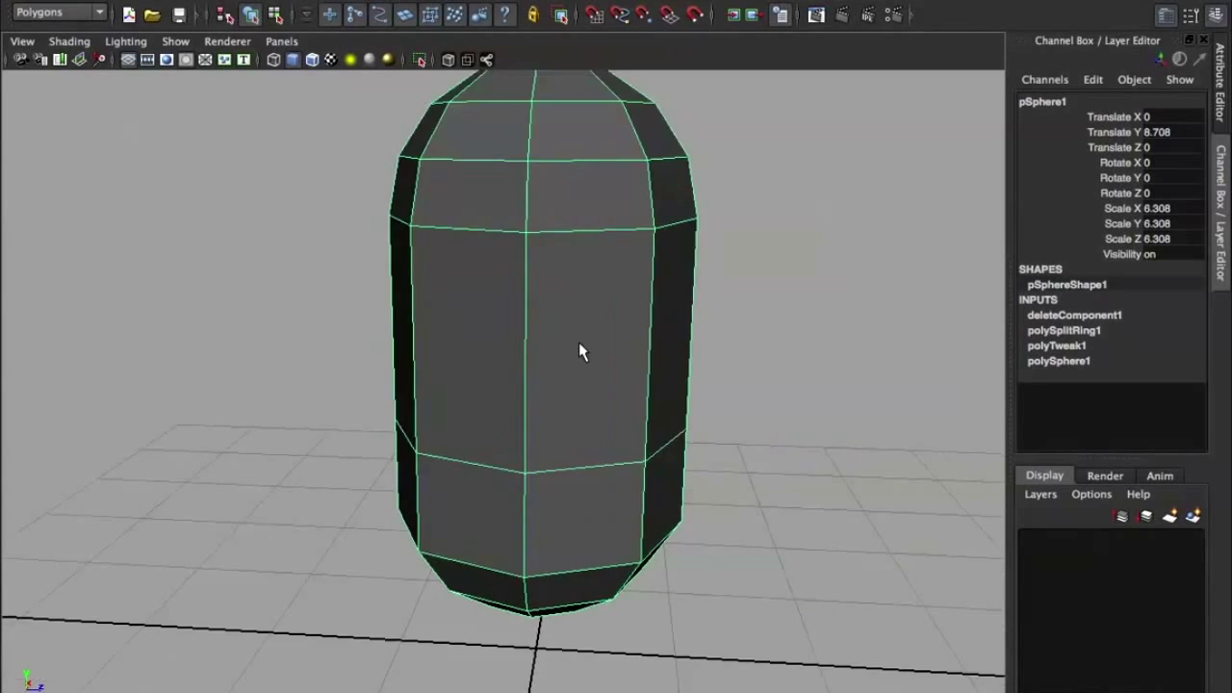
{"action": "mouse_move", "coordinate": [578, 341]}
{"action": "left_mouse_down", "text": "alt"}
{"action": "mouse_move", "coordinate": [632, 305]}
{"action": "mouse_move", "coordinate": [441, 322]}
{"action": "left_mouse_up", "text": "alt"}
{"action": "right_click_drag", "start_coordinate": [525, 289], "coordinate": [523, 330]}
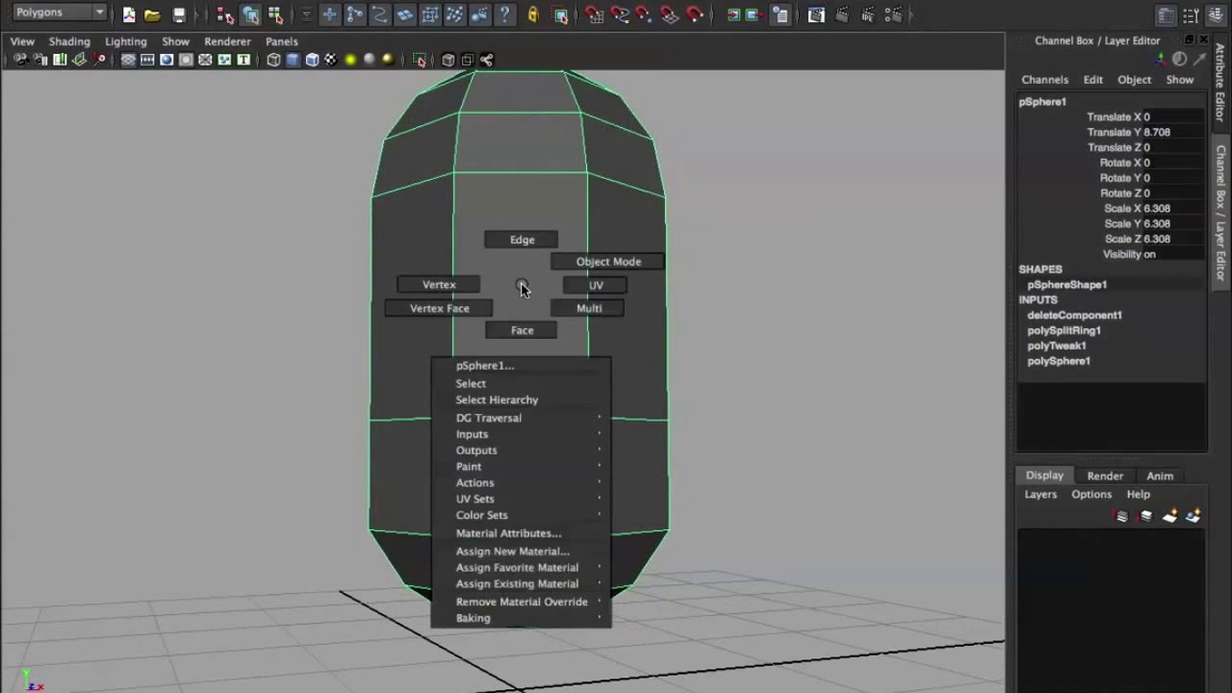
{"action": "left_click_drag", "start_coordinate": [522, 330], "coordinate": [627, 335], "text": "alt"}
{"action": "scroll", "coordinate": [626, 336], "scroll_direction": "down", "scroll_amount": 3}
{"action": "right_click_drag", "start_coordinate": [591, 302], "coordinate": [682, 277]}
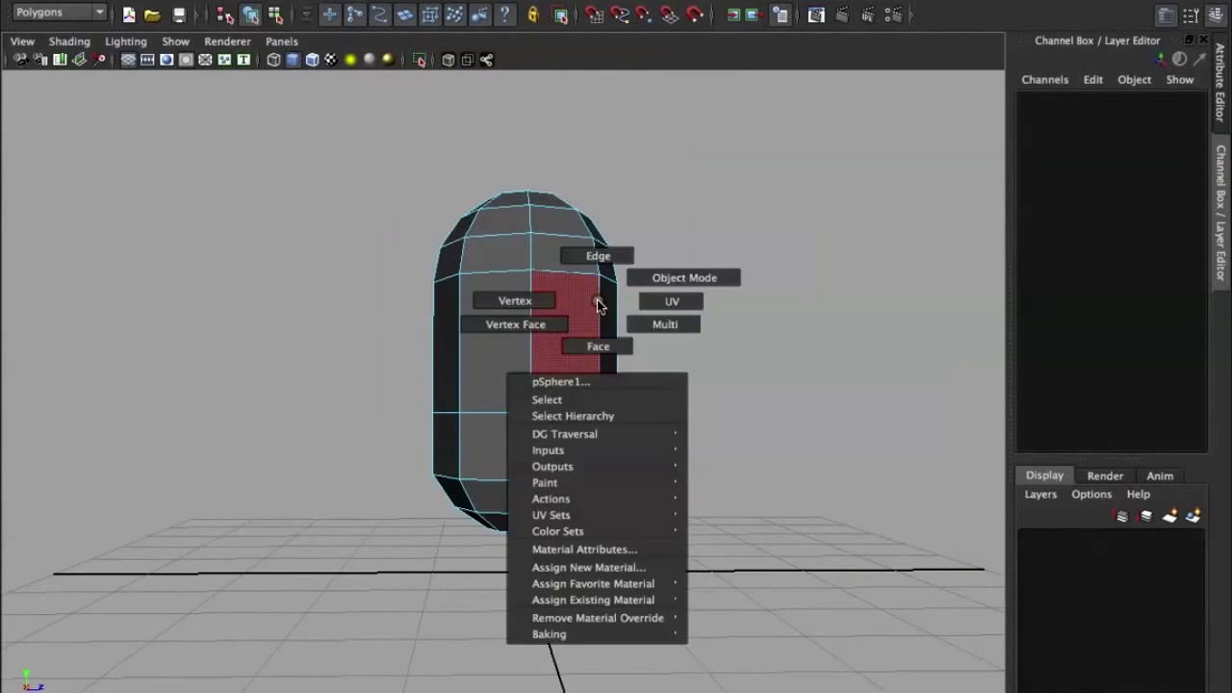
{"action": "right_click_drag", "start_coordinate": [573, 281], "coordinate": [565, 326]}
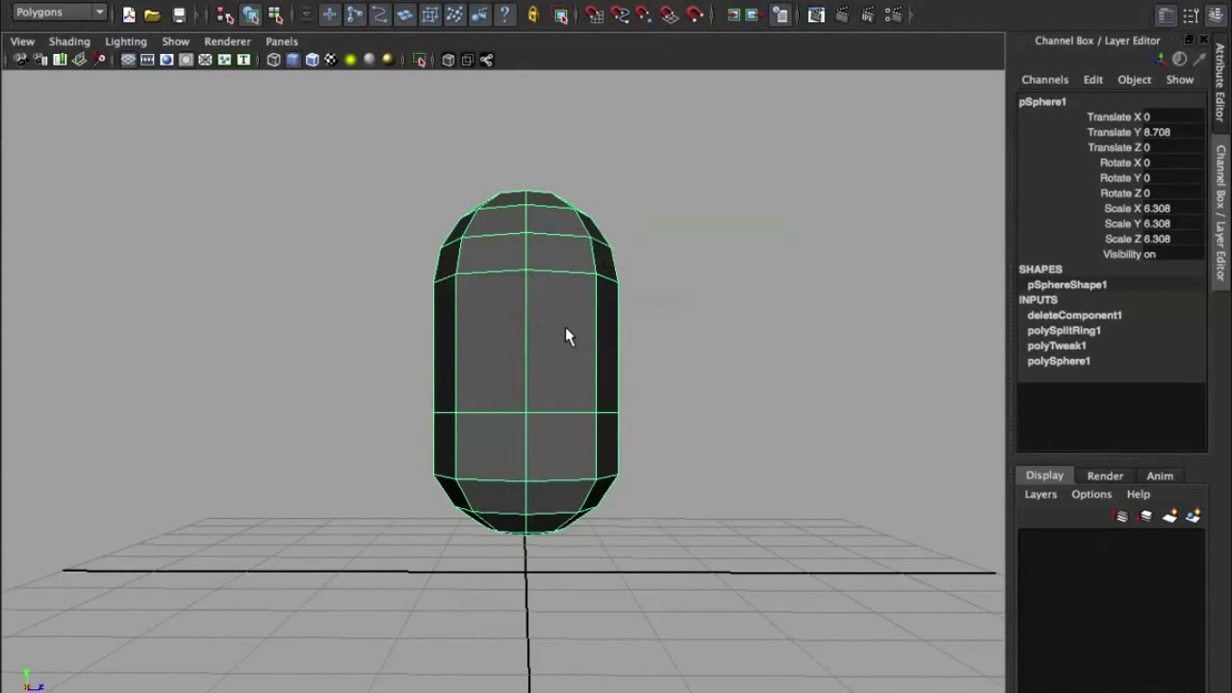
{"action": "middle_click_drag", "start_coordinate": [638, 283], "coordinate": [589, 277], "text": "alt"}
{"action": "left_click_drag", "start_coordinate": [310, 116], "coordinate": [486, 590]}
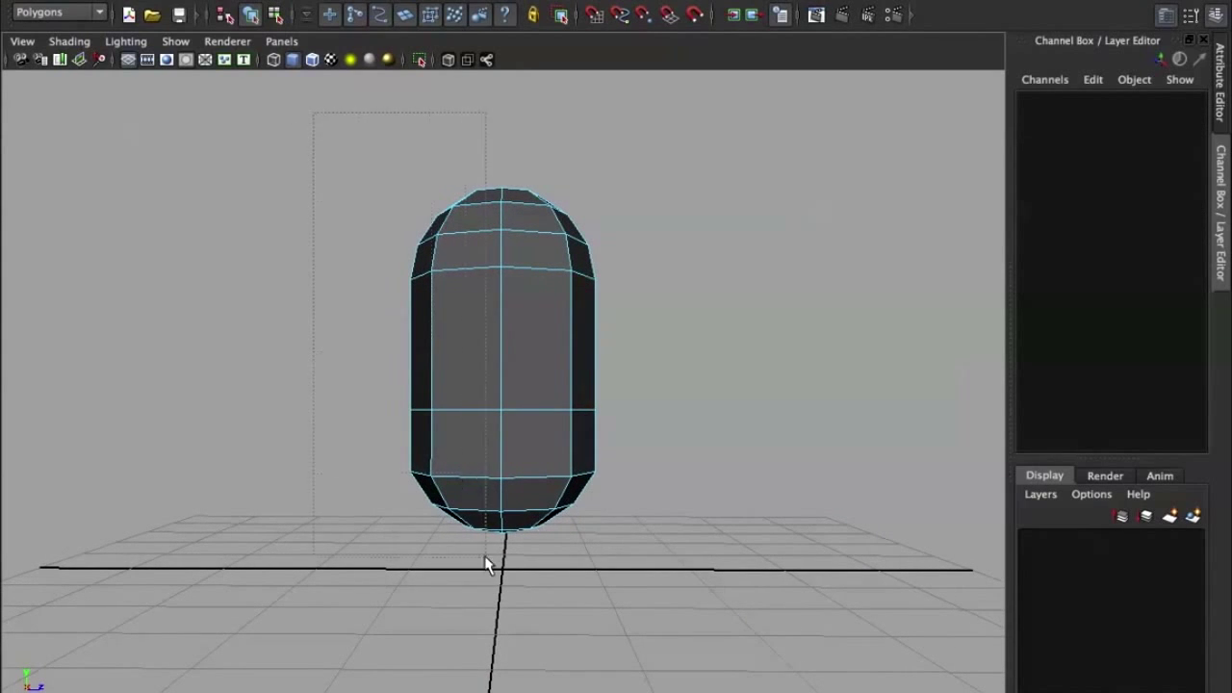
{"action": "key", "text": "Delete"}
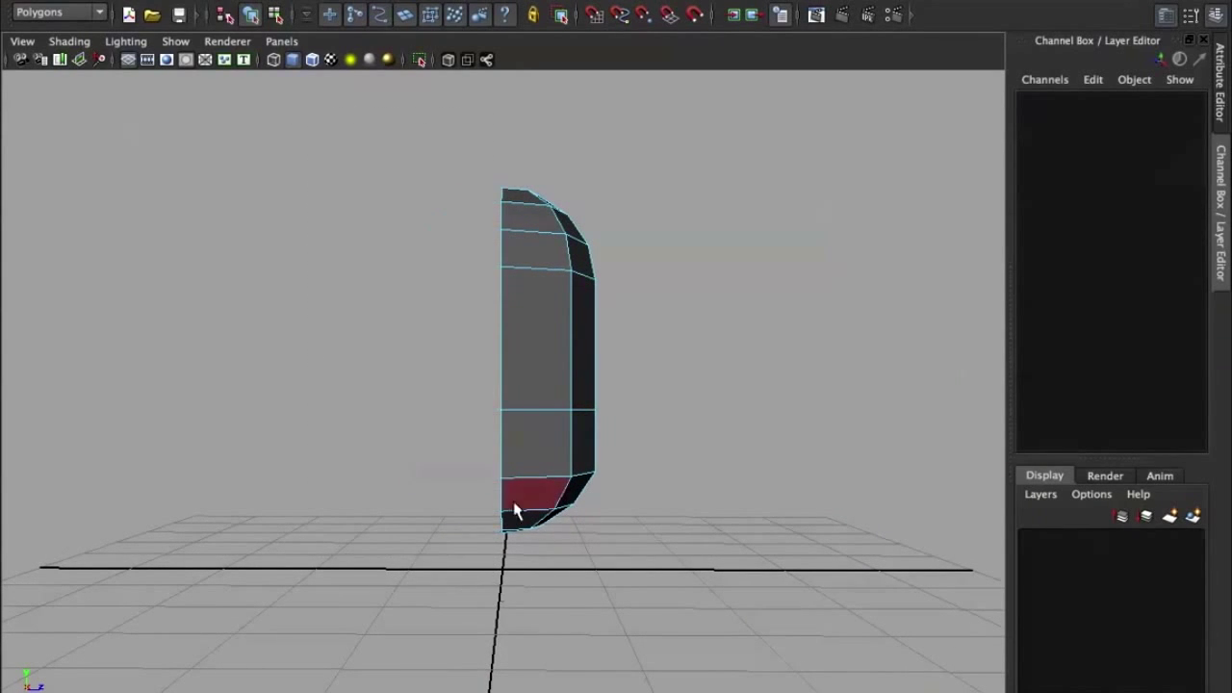
Make a mirrored duplicate of the half capsule with Duplicate Special, Scale X -1
{"action": "right_click_drag", "start_coordinate": [552, 338], "coordinate": [616, 298]}
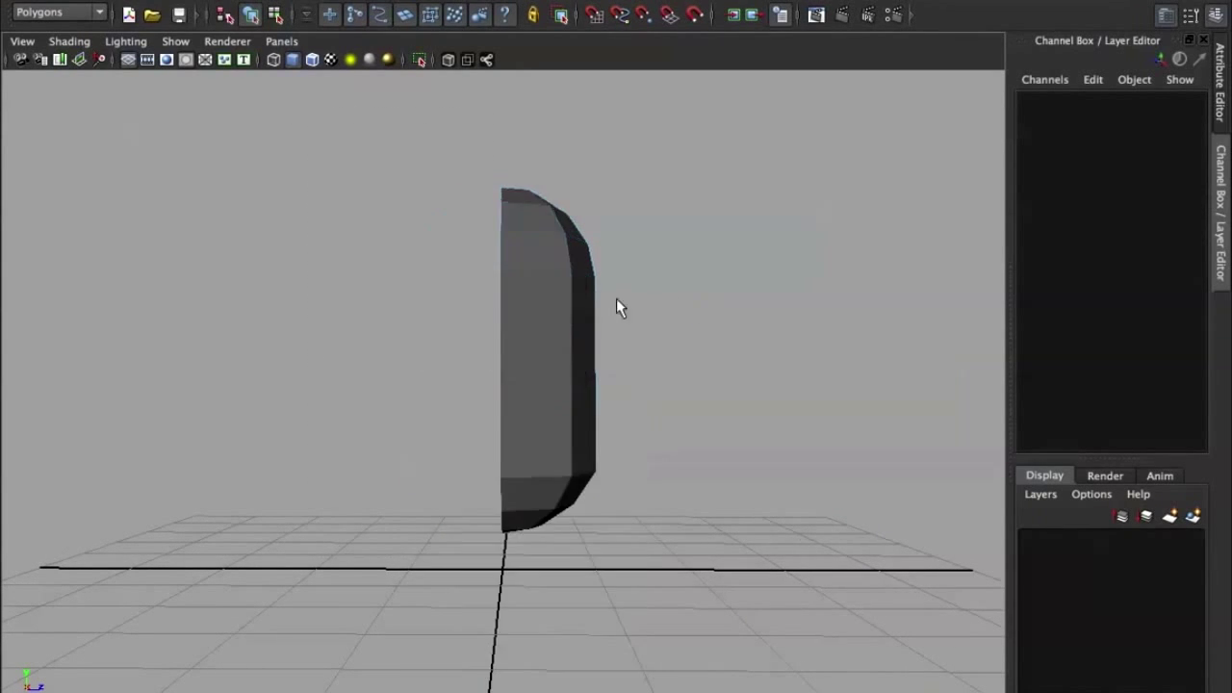
{"action": "right_click", "coordinate": [548, 319], "text": "shift"}
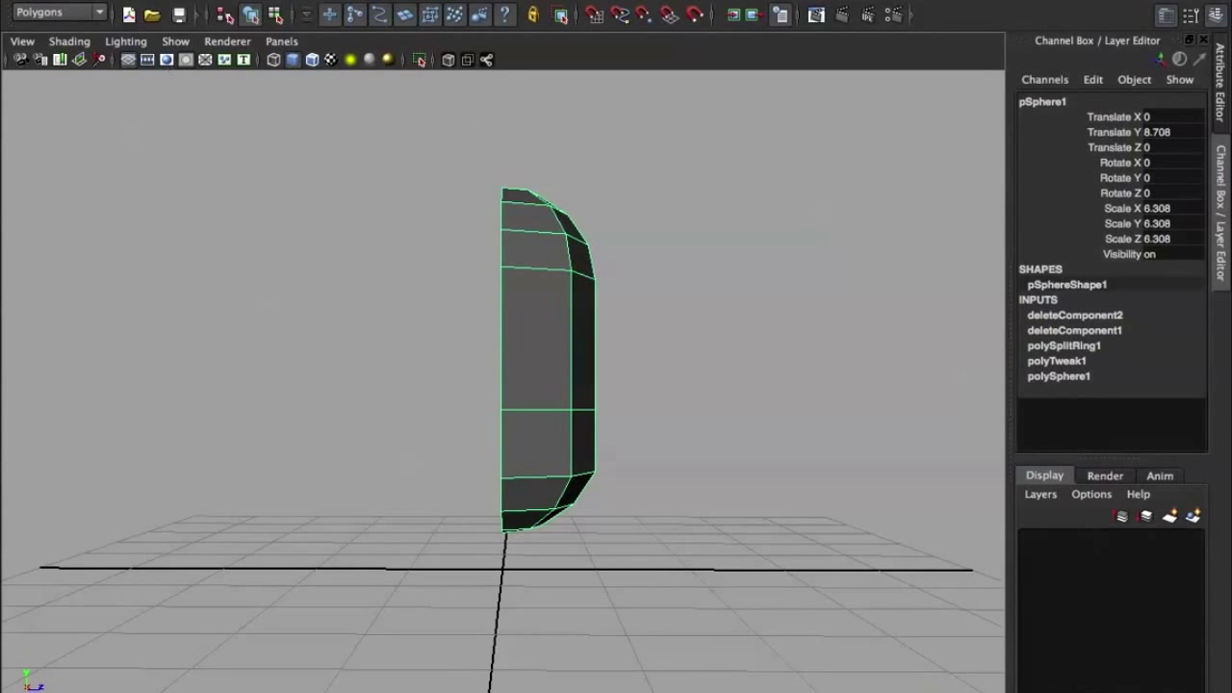
{"action": "left_click", "coordinate": [114, 0]}
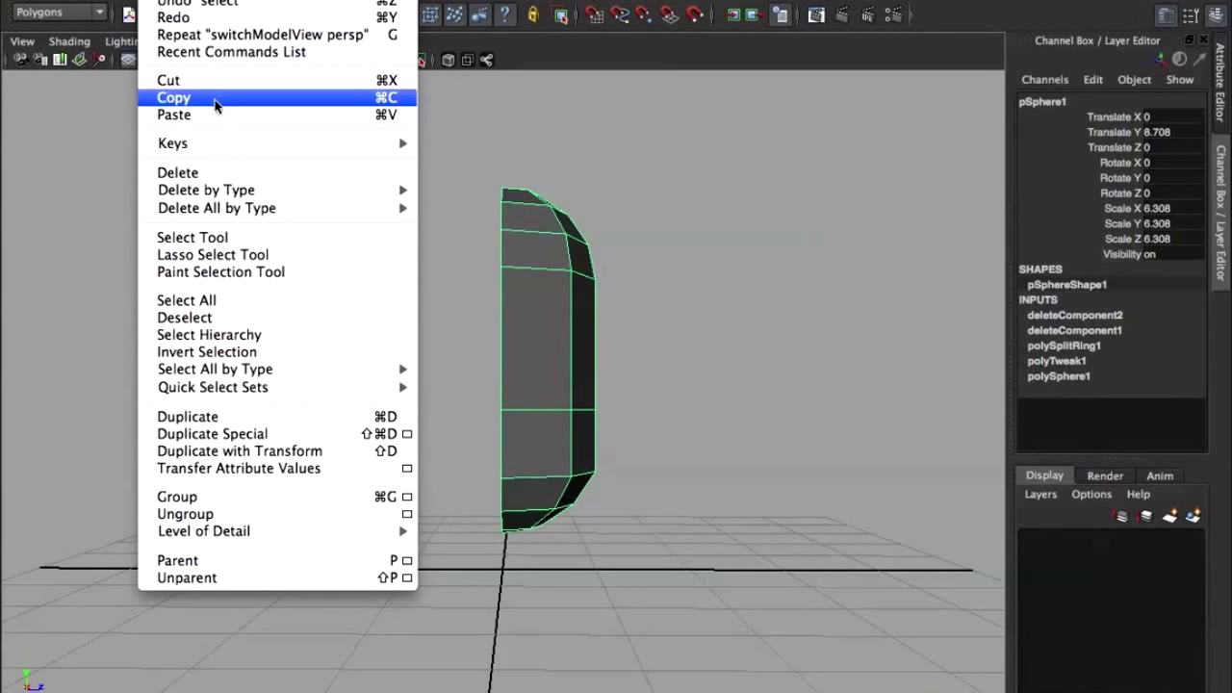
{"action": "left_click", "coordinate": [338, 434]}
Delete the left-half faces again and reselect the remaining half capsule in Object Mode
{"action": "left_click", "coordinate": [539, 350]}
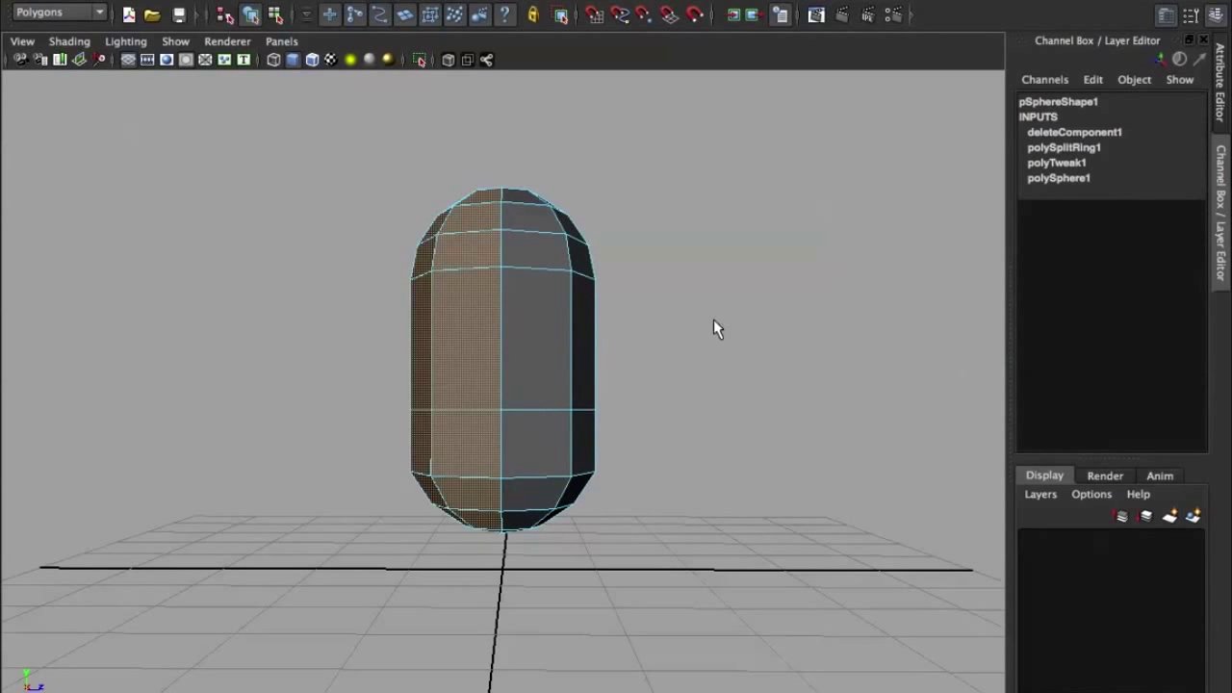
{"action": "mouse_move", "coordinate": [713, 318]}
{"action": "left_mouse_down", "text": "alt"}
{"action": "mouse_move", "coordinate": [465, 319]}
{"action": "mouse_move", "coordinate": [497, 319]}
{"action": "left_mouse_up", "text": "alt"}
{"action": "left_click", "coordinate": [380, 490]}
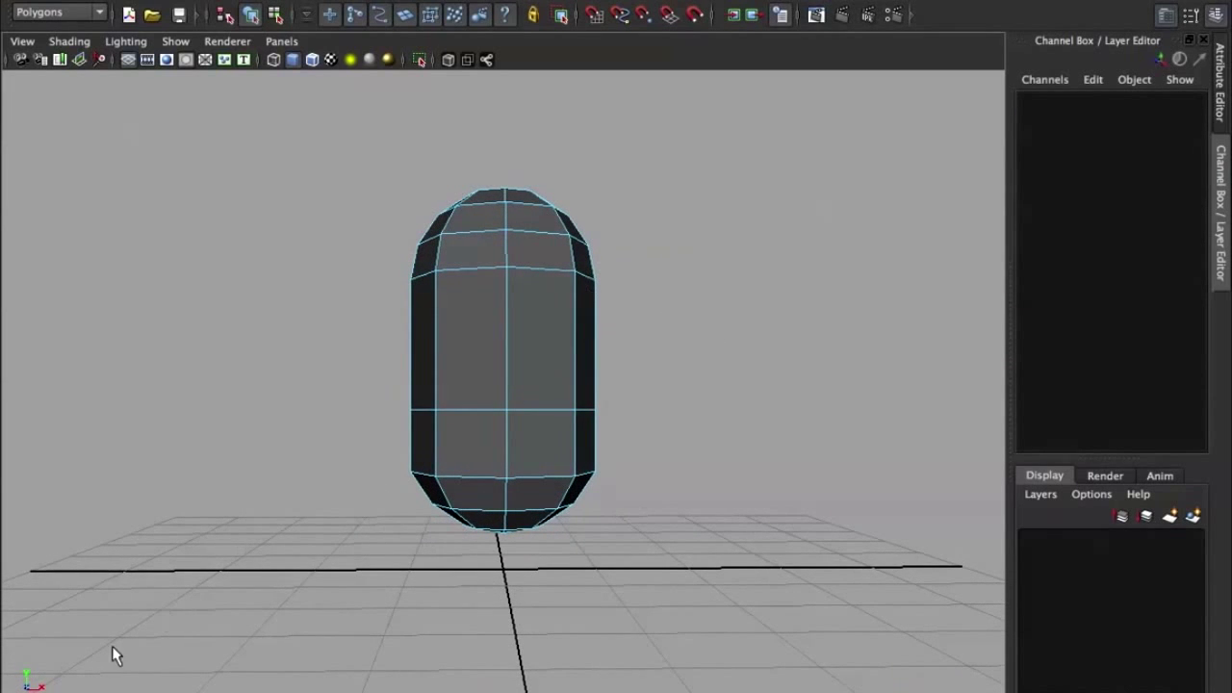
{"action": "mouse_move", "coordinate": [36, 683]}
{"action": "left_mouse_down", "text": "alt"}
{"action": "mouse_move", "coordinate": [168, 524]}
{"action": "mouse_move", "coordinate": [53, 671]}
{"action": "left_mouse_up", "text": "alt"}
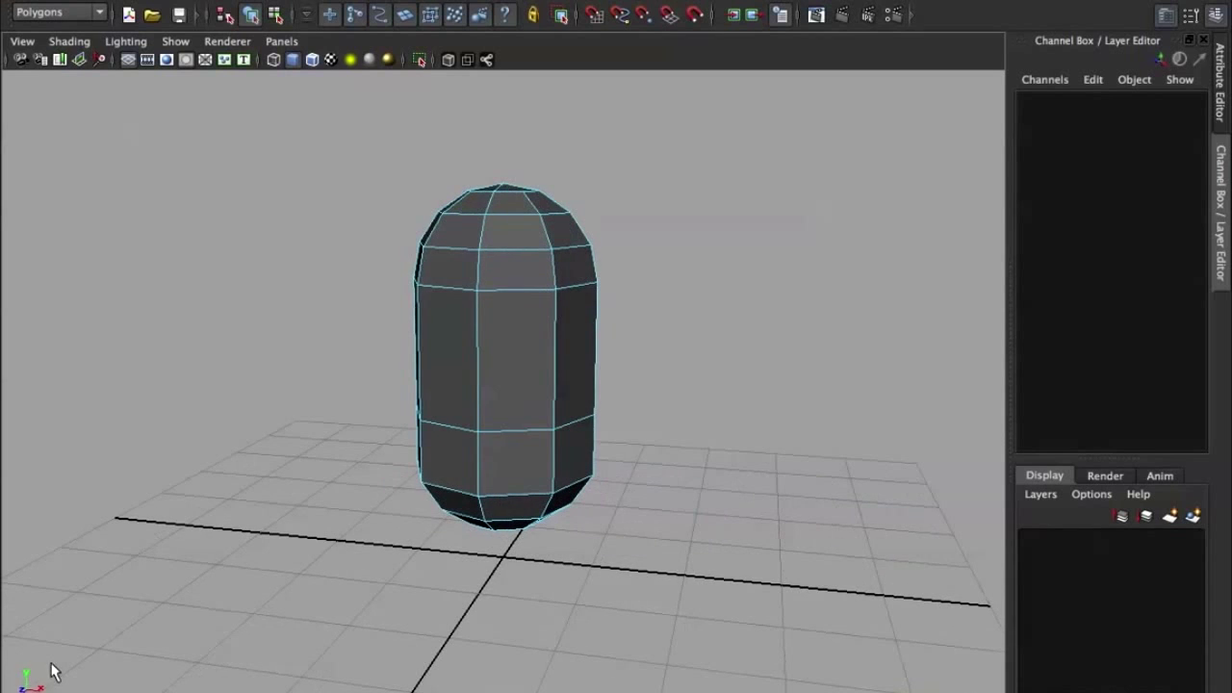
{"action": "left_click_drag", "start_coordinate": [503, 338], "coordinate": [537, 312], "text": "alt"}
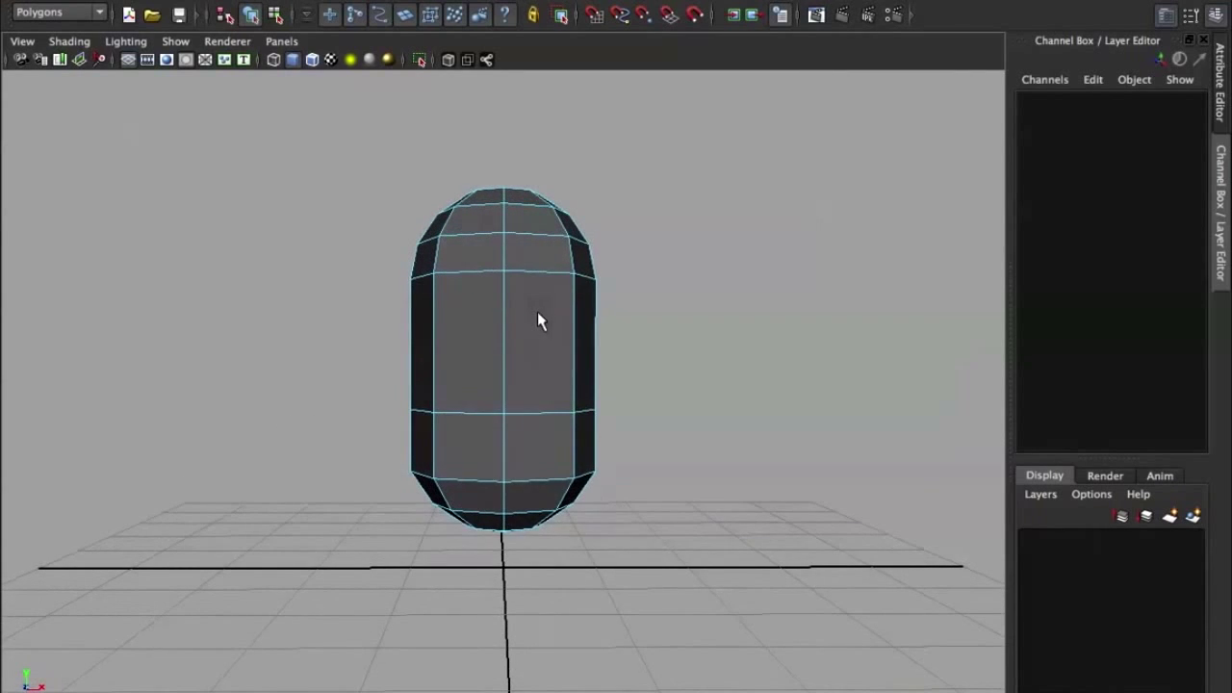
{"action": "right_click_drag", "start_coordinate": [539, 271], "coordinate": [536, 317]}
{"action": "mouse_move", "coordinate": [390, 129]}
{"action": "left_mouse_down"}
{"action": "mouse_move", "coordinate": [464, 596]}
{"action": "mouse_move", "coordinate": [497, 598]}
{"action": "mouse_move", "coordinate": [486, 577]}
{"action": "left_mouse_up"}
{"action": "key", "text": "Delete"}
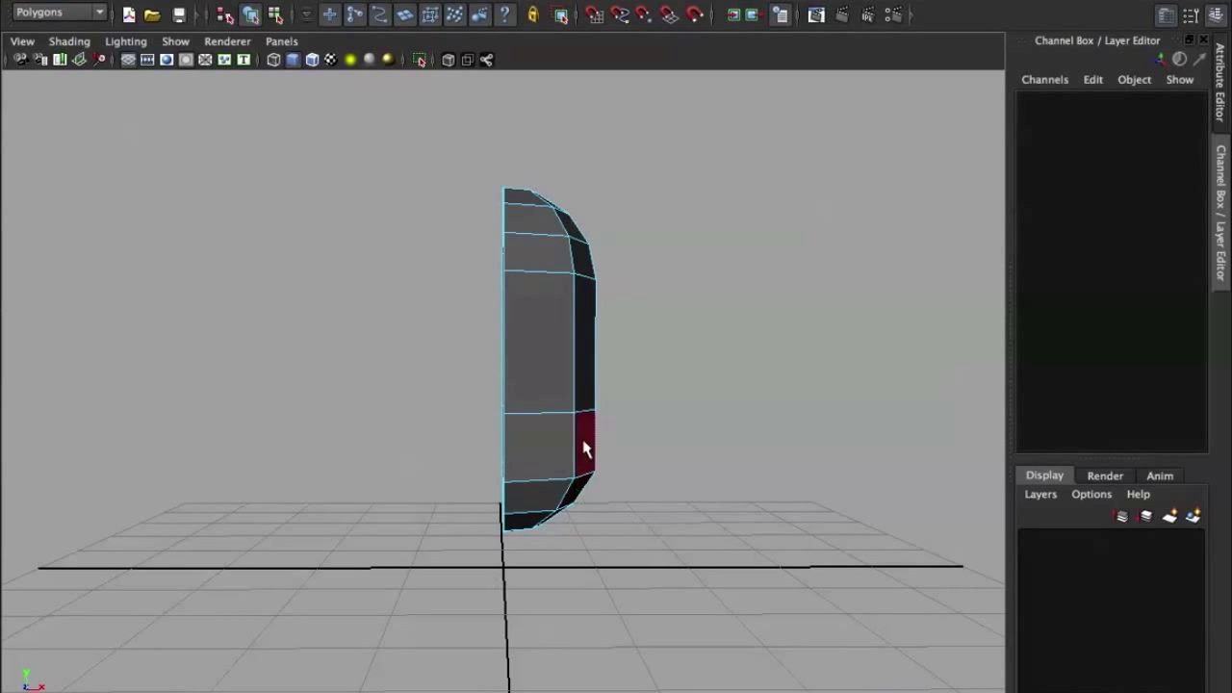
{"action": "right_click_drag", "start_coordinate": [545, 327], "coordinate": [589, 294]}
{"action": "left_click", "coordinate": [589, 294]}
{"action": "left_click_drag", "start_coordinate": [432, 292], "coordinate": [423, 306], "text": "alt"}
Reset Duplicate Special, choose Instance with Scale X -1, and create the mirrored half
{"action": "left_click", "coordinate": [159, 2]}
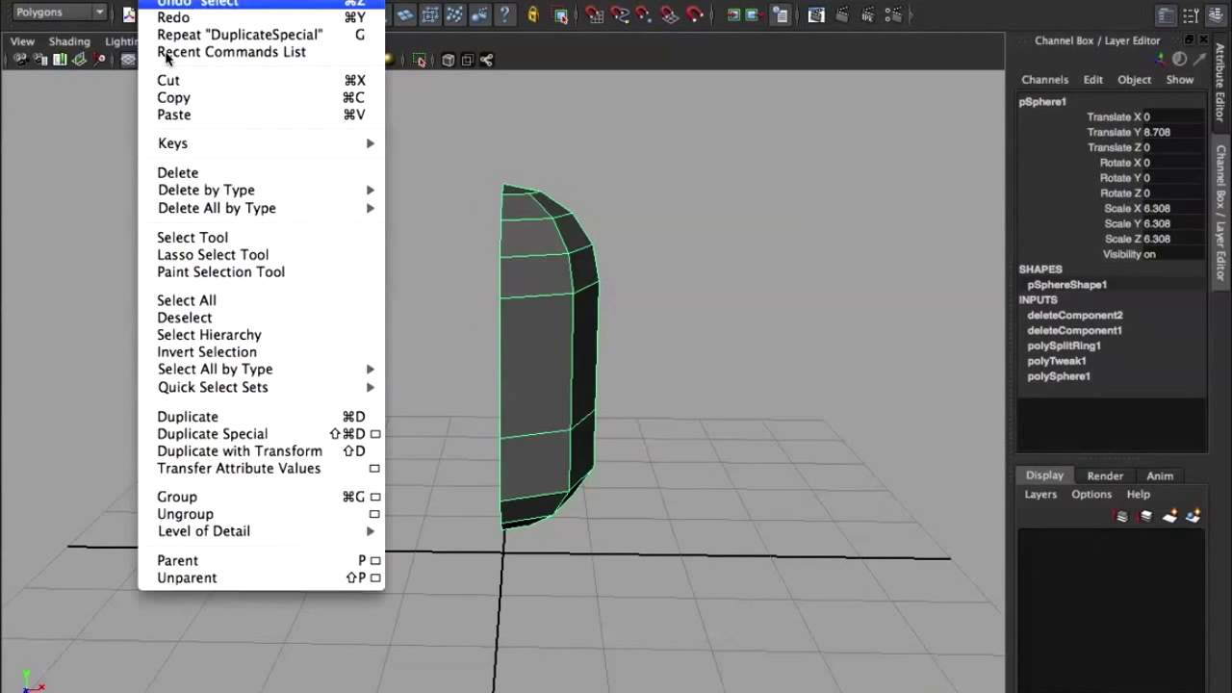
{"action": "left_click", "coordinate": [380, 436]}
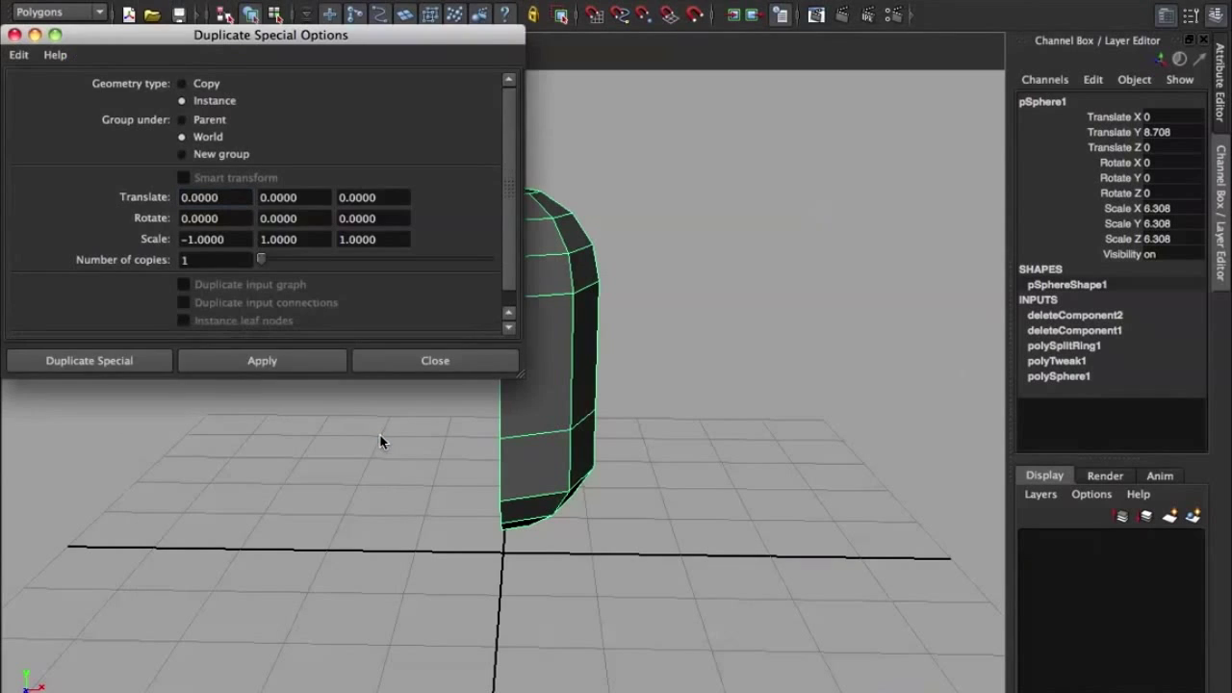
{"action": "left_click", "coordinate": [11, 54]}
{"action": "left_click", "coordinate": [40, 88]}
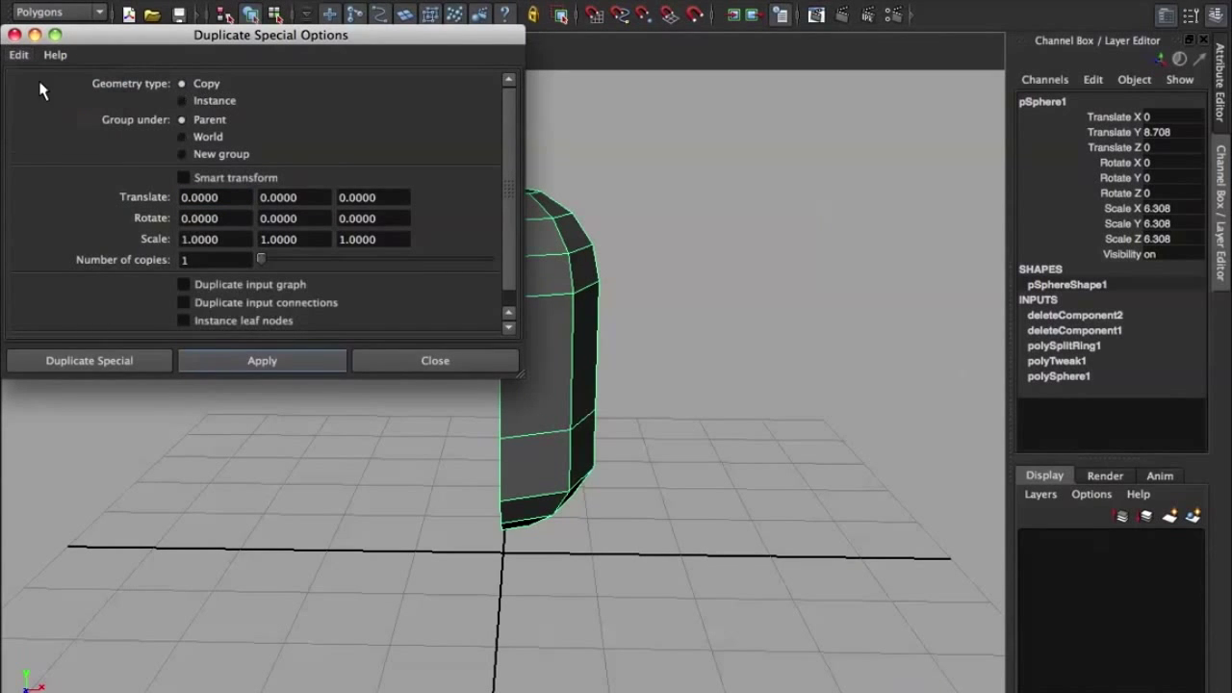
{"action": "left_click", "coordinate": [214, 101]}
{"action": "type", "text": "-1.0000"}
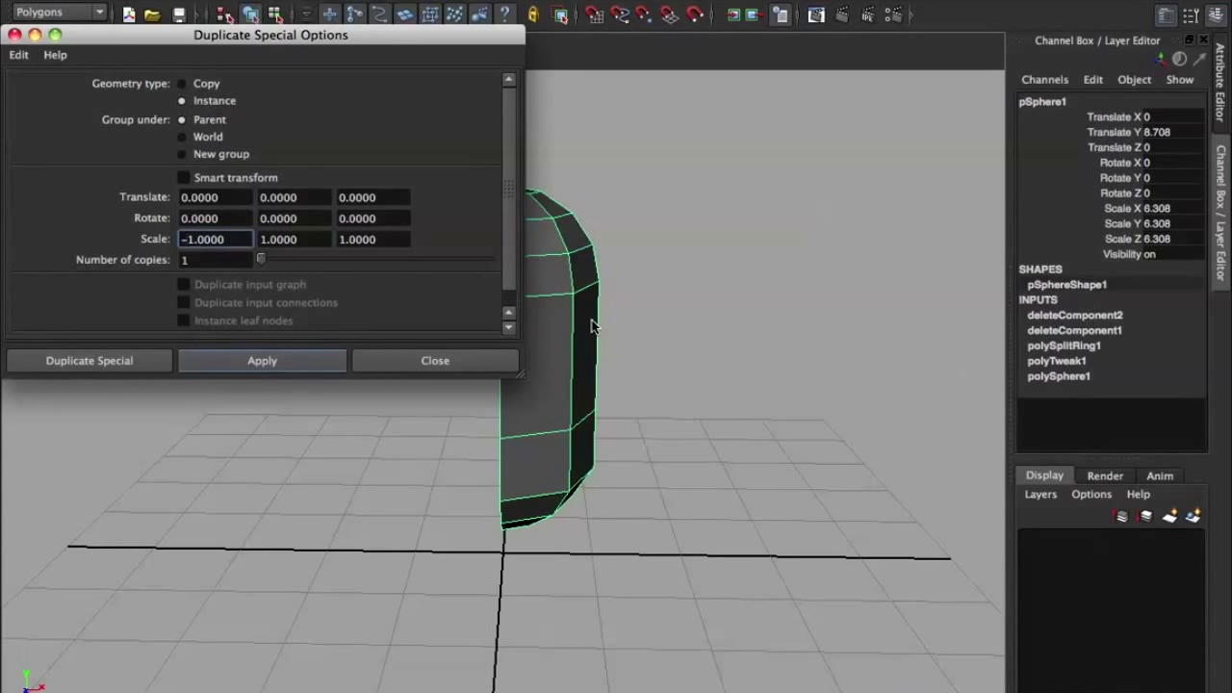
{"action": "left_click", "coordinate": [158, 364]}
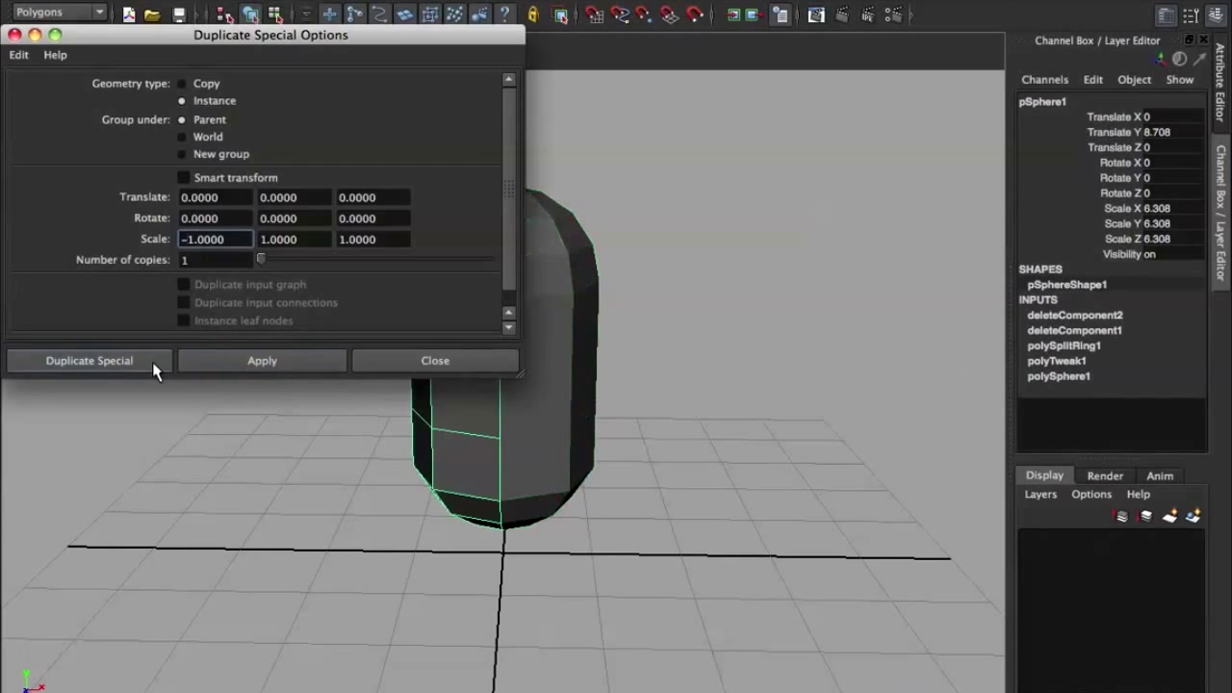
{"action": "right_click", "coordinate": [548, 232]}
Pull a vertex near the top of the body slightly inward
{"action": "left_click", "coordinate": [528, 231]}
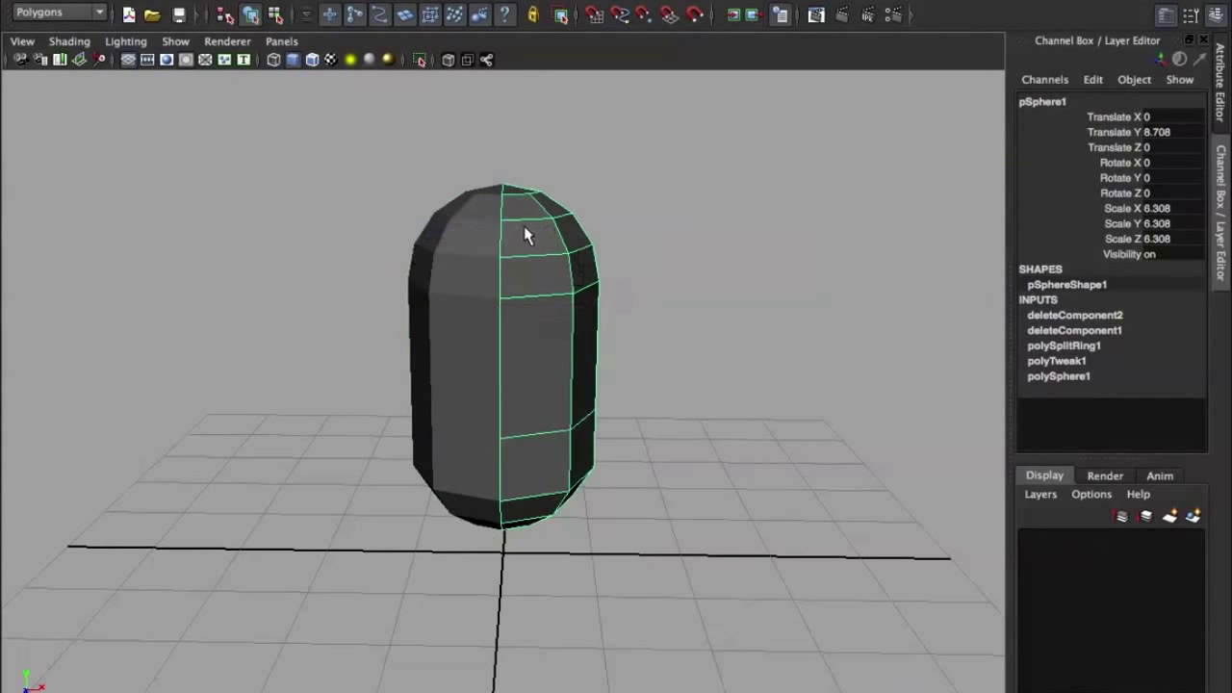
{"action": "left_click", "coordinate": [572, 258]}
{"action": "key", "text": "w"}
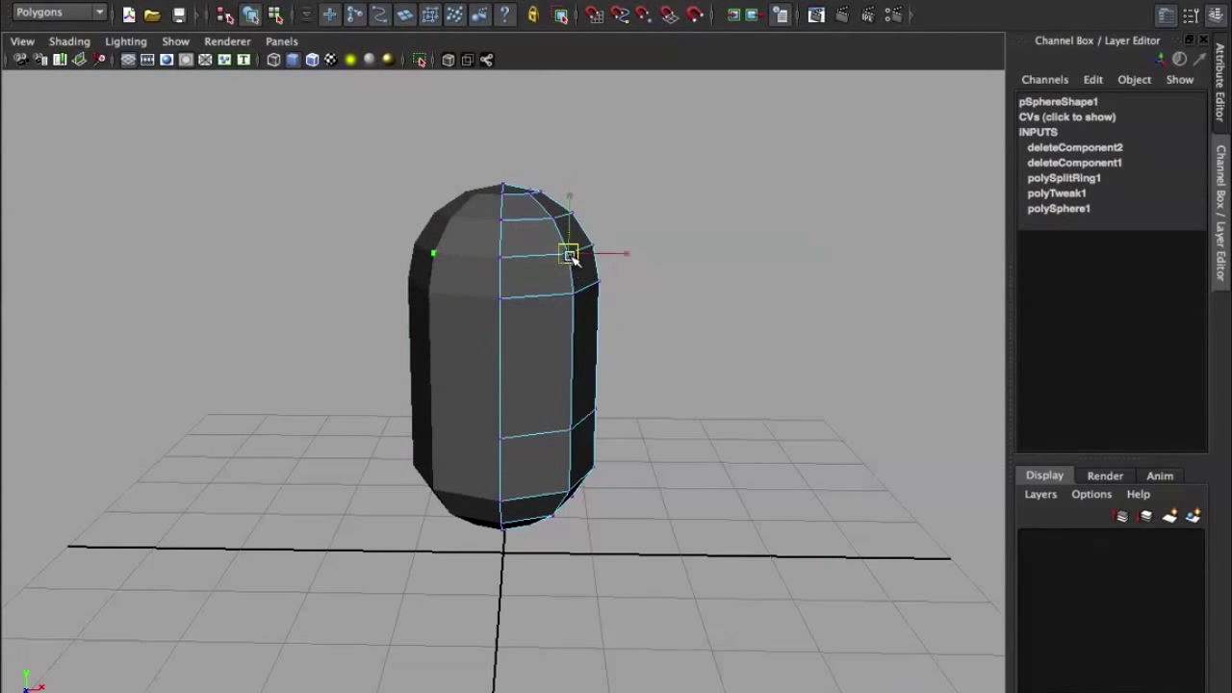
{"action": "mouse_move", "coordinate": [571, 255]}
{"action": "left_mouse_down"}
{"action": "mouse_move", "coordinate": [536, 273]}
{"action": "mouse_move", "coordinate": [564, 252]}
{"action": "left_mouse_up"}
{"action": "left_click", "coordinate": [715, 357]}
{"action": "scroll", "coordinate": [674, 347], "scroll_direction": "down", "scroll_amount": 2}
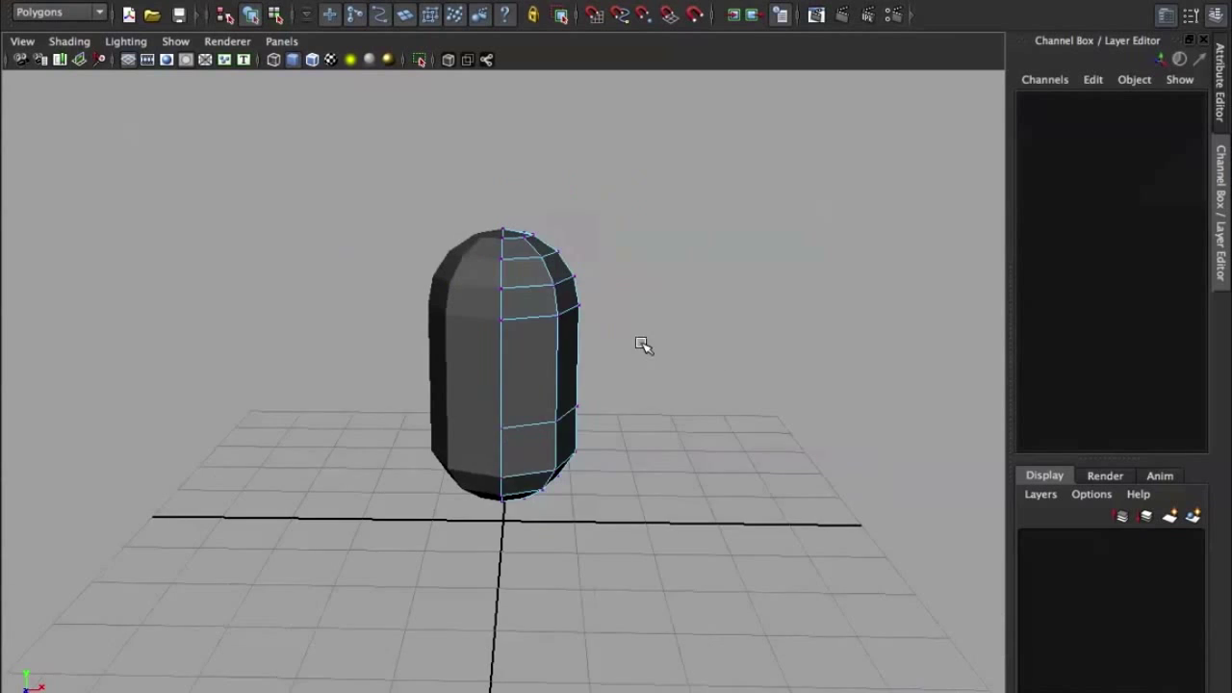
{"action": "scroll", "coordinate": [698, 352], "scroll_direction": "up", "scroll_amount": 5}
{"action": "middle_click_drag", "start_coordinate": [698, 352], "coordinate": [629, 264], "text": "alt"}
{"action": "right_click_drag", "start_coordinate": [564, 278], "coordinate": [553, 354]}
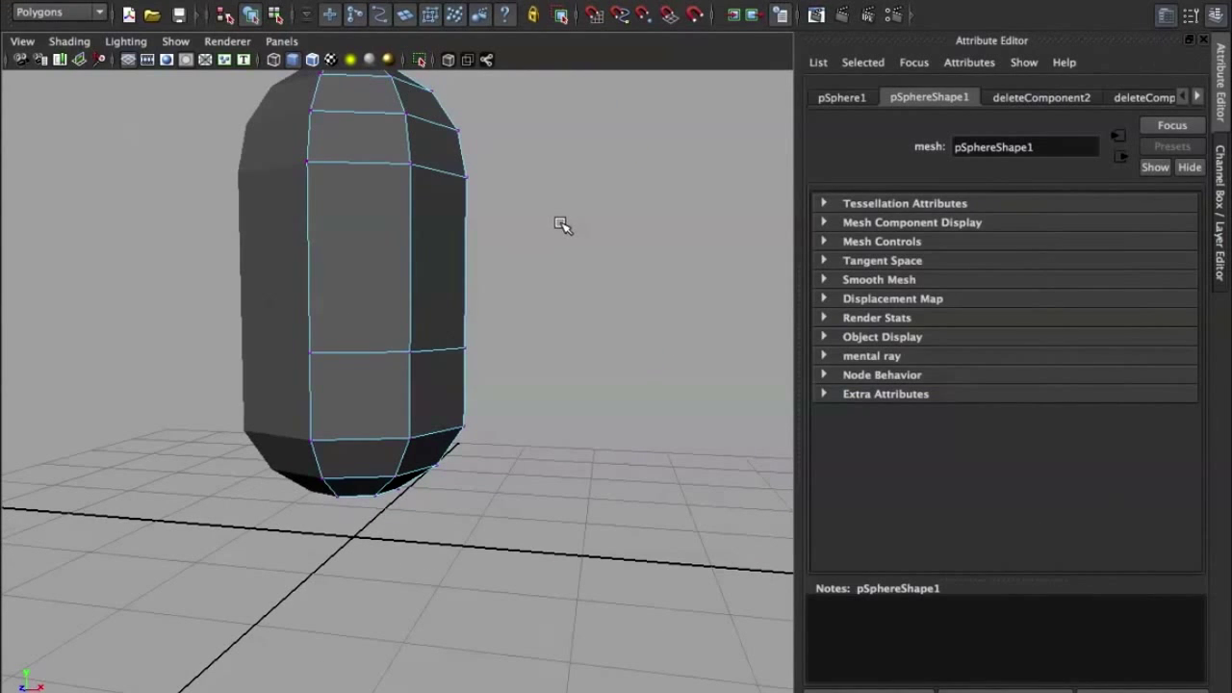
{"action": "left_click", "coordinate": [1227, 202]}
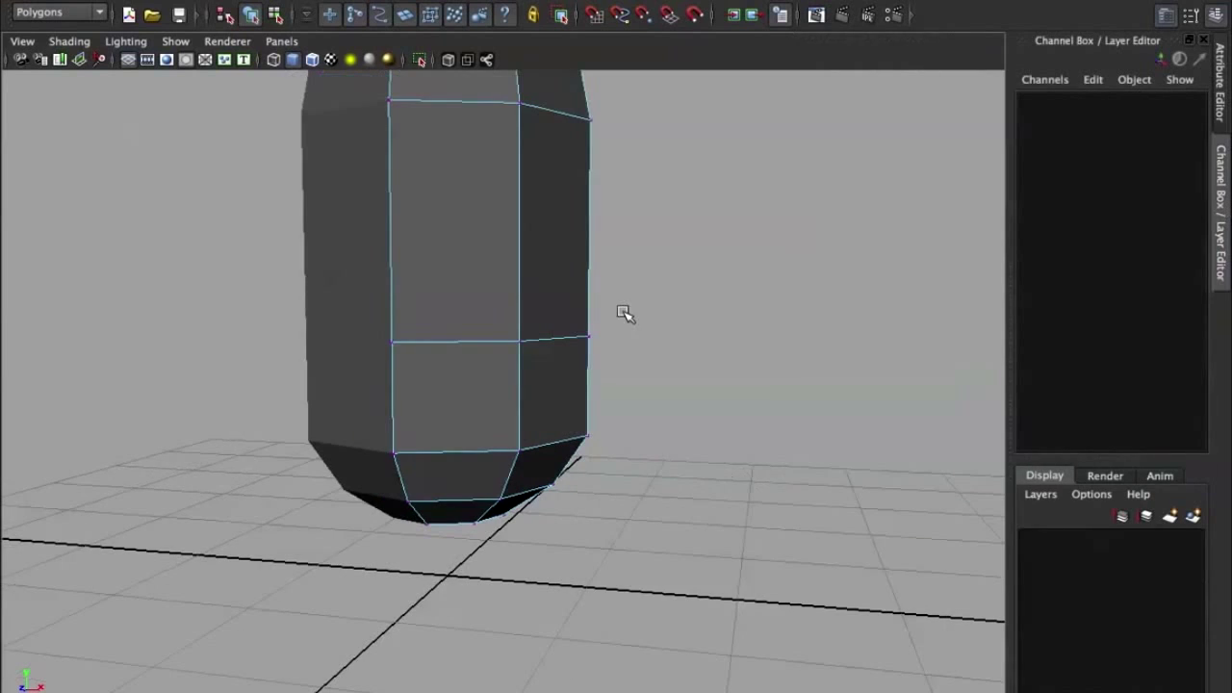
Select two front faces in Face mode and orbit around to inspect the mesh
{"action": "right_click", "coordinate": [543, 242]}
{"action": "right_click_drag", "start_coordinate": [543, 243], "coordinate": [543, 274]}
{"action": "left_click_drag", "start_coordinate": [542, 269], "coordinate": [495, 275], "text": "alt"}
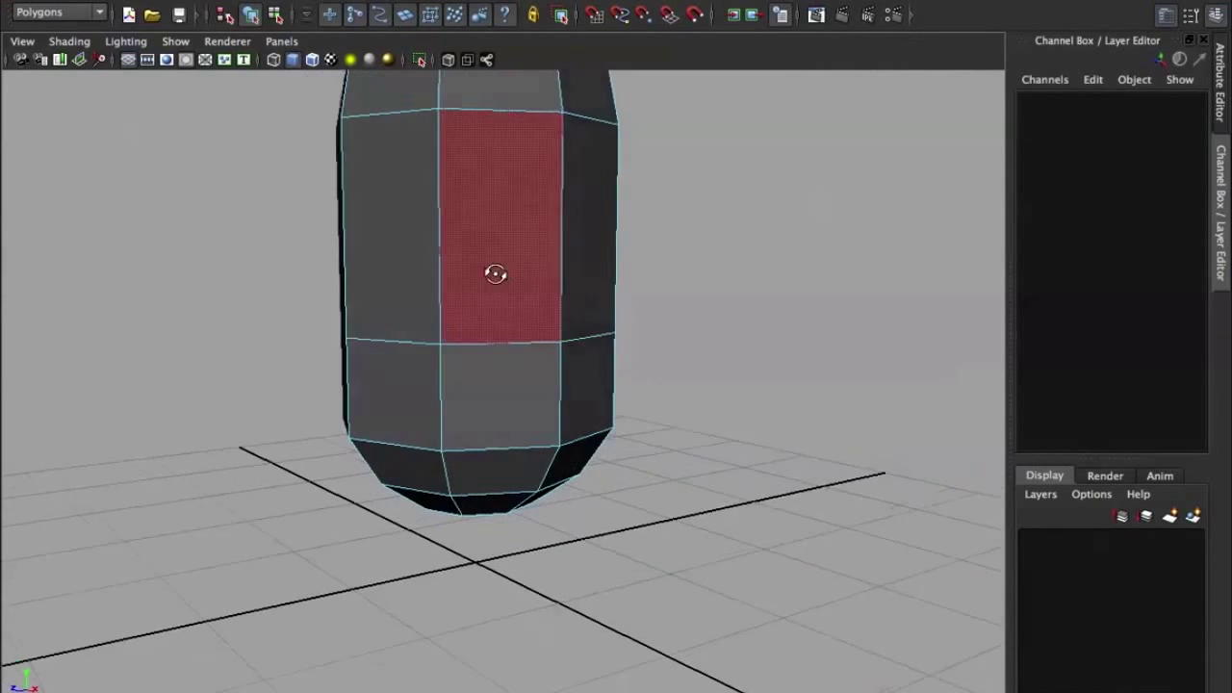
{"action": "left_click", "coordinate": [519, 392]}
{"action": "left_click", "coordinate": [471, 450], "text": "shift"}
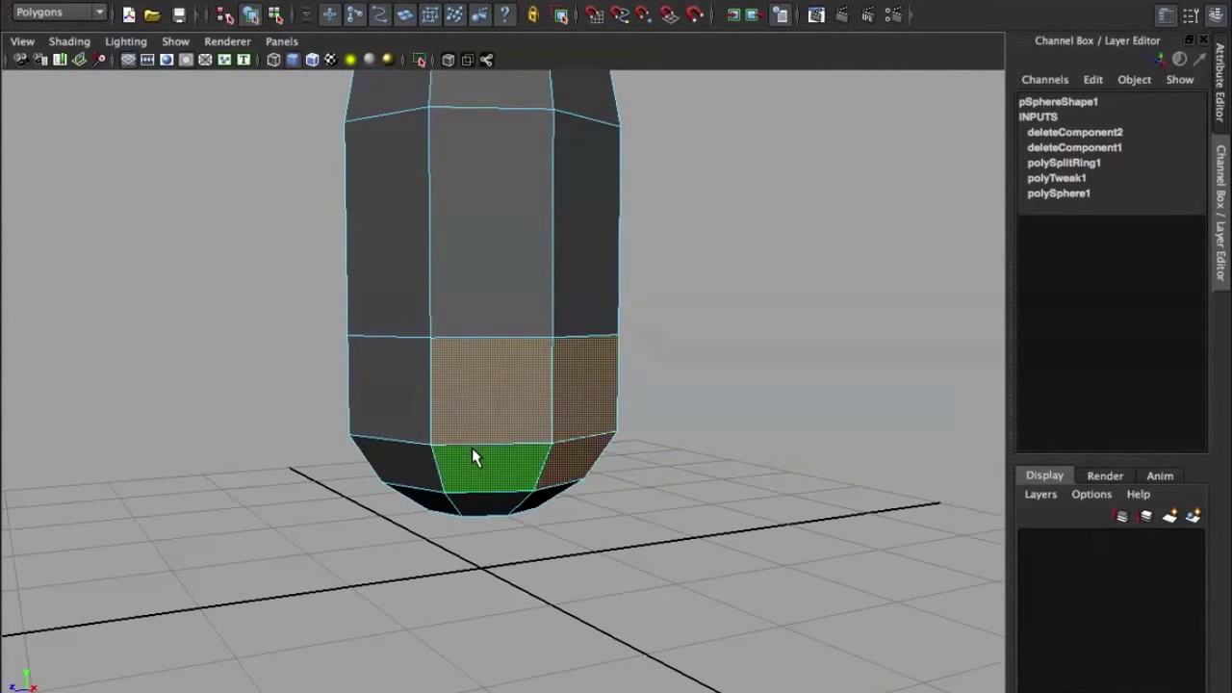
{"action": "mouse_move", "coordinate": [472, 451]}
{"action": "left_mouse_down", "text": "alt"}
{"action": "mouse_move", "coordinate": [543, 279]}
{"action": "mouse_move", "coordinate": [561, 481]}
{"action": "left_mouse_up", "text": "alt"}
{"action": "left_click_drag", "start_coordinate": [479, 172], "coordinate": [480, 179], "text": "alt"}
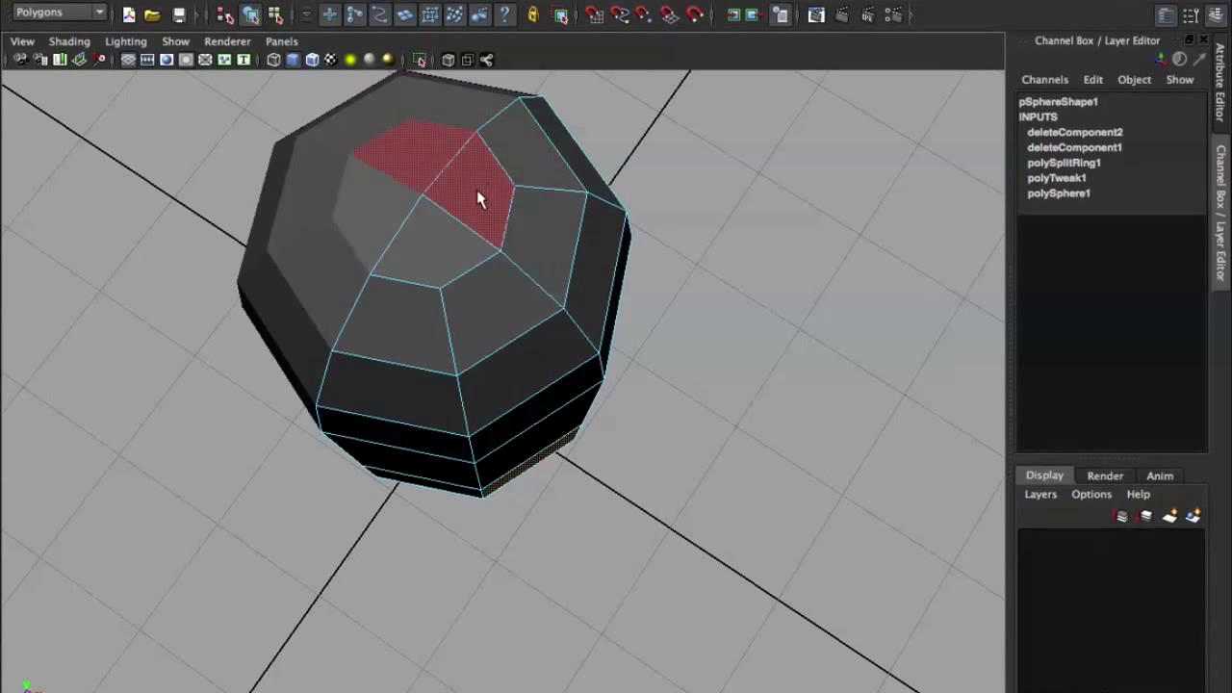
{"action": "mouse_move", "coordinate": [730, 256]}
{"action": "left_mouse_down", "text": "alt"}
{"action": "mouse_move", "coordinate": [754, 240]}
{"action": "mouse_move", "coordinate": [785, 317]}
{"action": "left_mouse_up", "text": "alt"}
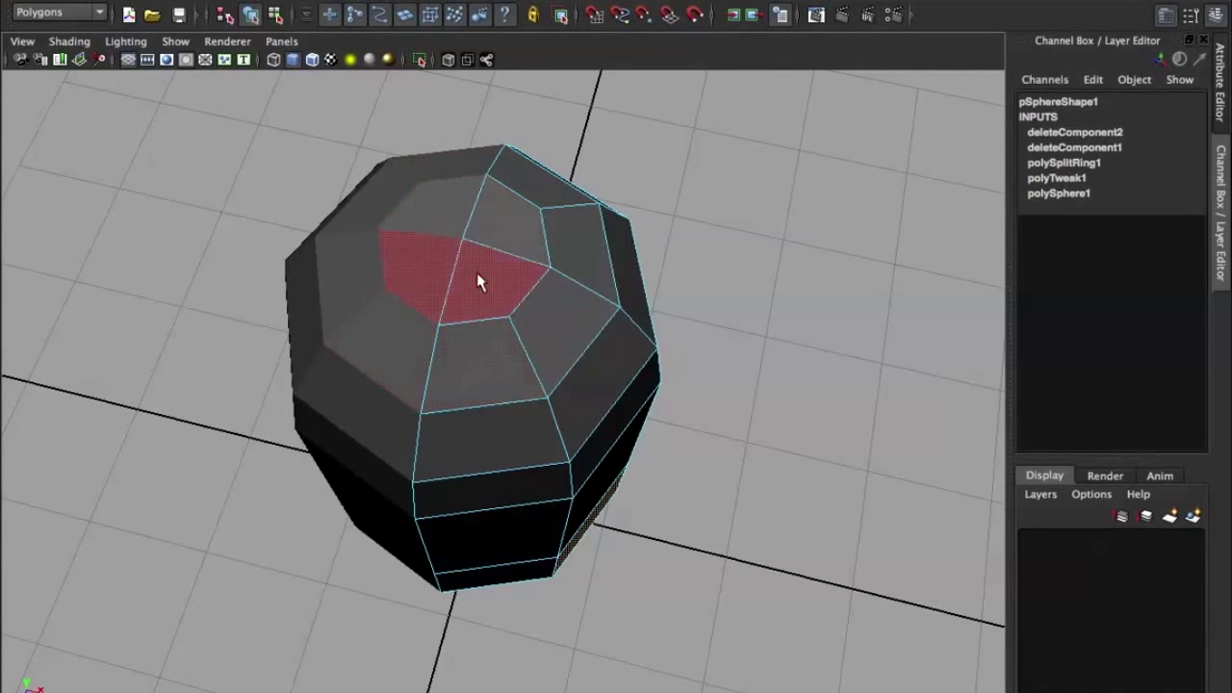
{"action": "mouse_move", "coordinate": [531, 357]}
{"action": "left_mouse_down", "text": "alt"}
{"action": "mouse_move", "coordinate": [530, 157]}
{"action": "mouse_move", "coordinate": [515, 423]}
{"action": "left_mouse_up", "text": "alt"}
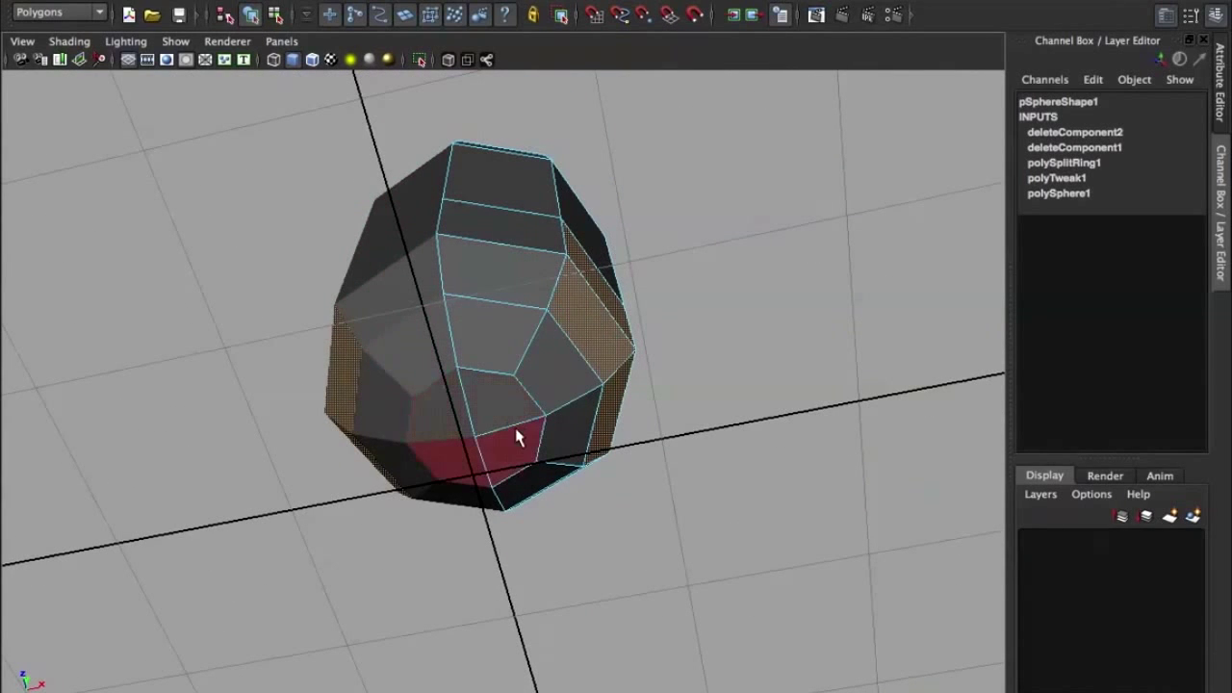
{"action": "mouse_move", "coordinate": [525, 433]}
{"action": "left_mouse_down", "text": "alt"}
{"action": "mouse_move", "coordinate": [494, 256]}
{"action": "mouse_move", "coordinate": [495, 376]}
{"action": "mouse_move", "coordinate": [465, 375]}
{"action": "mouse_move", "coordinate": [484, 330]}
{"action": "left_mouse_up", "text": "alt"}
{"action": "mouse_move", "coordinate": [494, 202]}
{"action": "left_mouse_down", "text": "alt"}
{"action": "mouse_move", "coordinate": [530, 481]}
{"action": "mouse_move", "coordinate": [523, 396]}
{"action": "mouse_move", "coordinate": [535, 401]}
{"action": "mouse_move", "coordinate": [490, 346]}
{"action": "left_mouse_up", "text": "alt"}
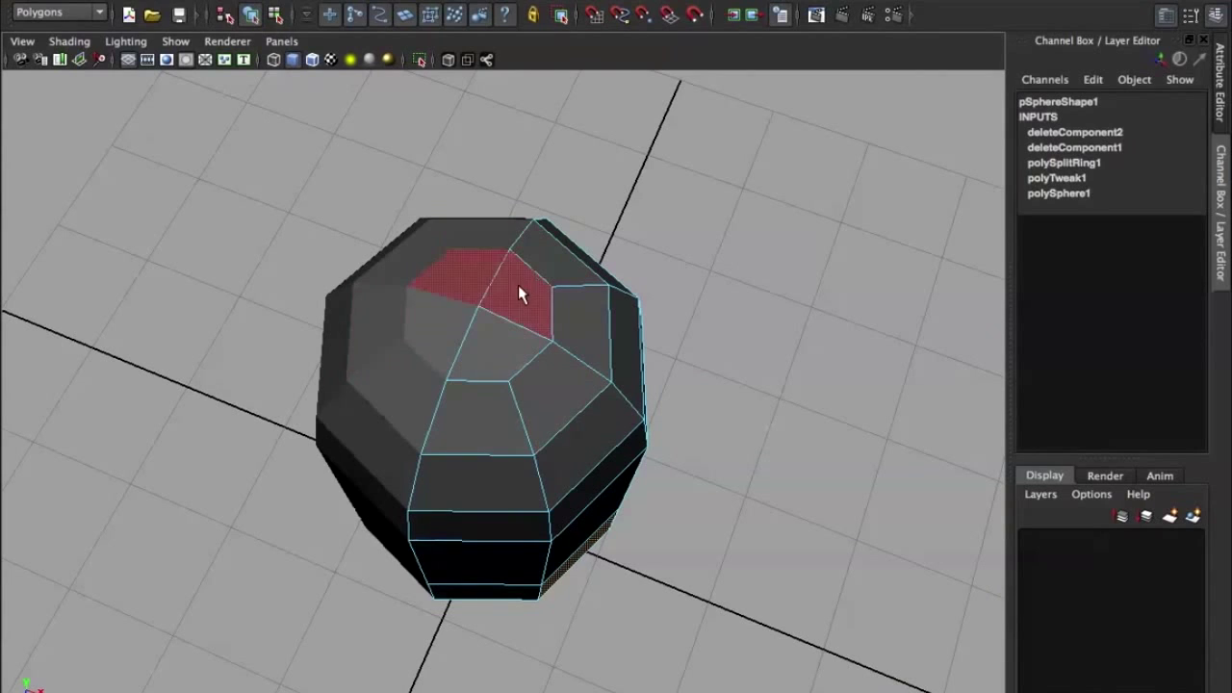
{"action": "mouse_move", "coordinate": [518, 285]}
{"action": "left_mouse_down", "text": "alt"}
{"action": "mouse_move", "coordinate": [500, 436]}
{"action": "mouse_move", "coordinate": [557, 301]}
{"action": "left_mouse_up", "text": "alt"}
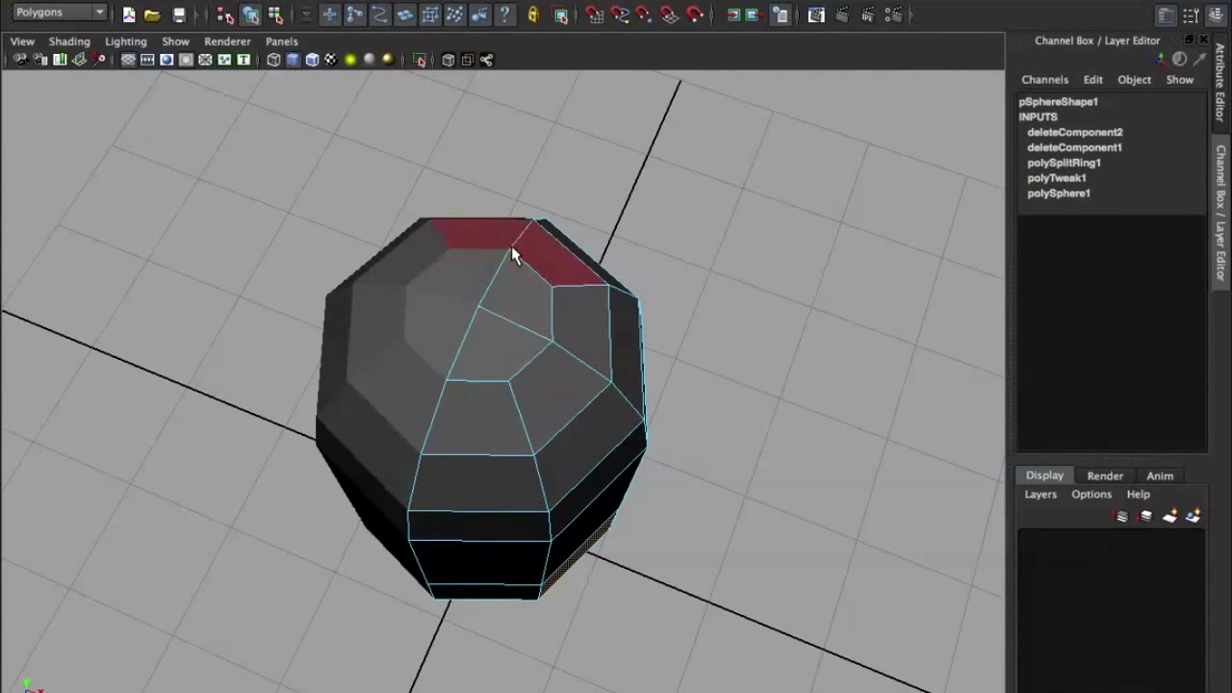
{"action": "left_click_drag", "start_coordinate": [511, 246], "coordinate": [558, 347], "text": "alt"}
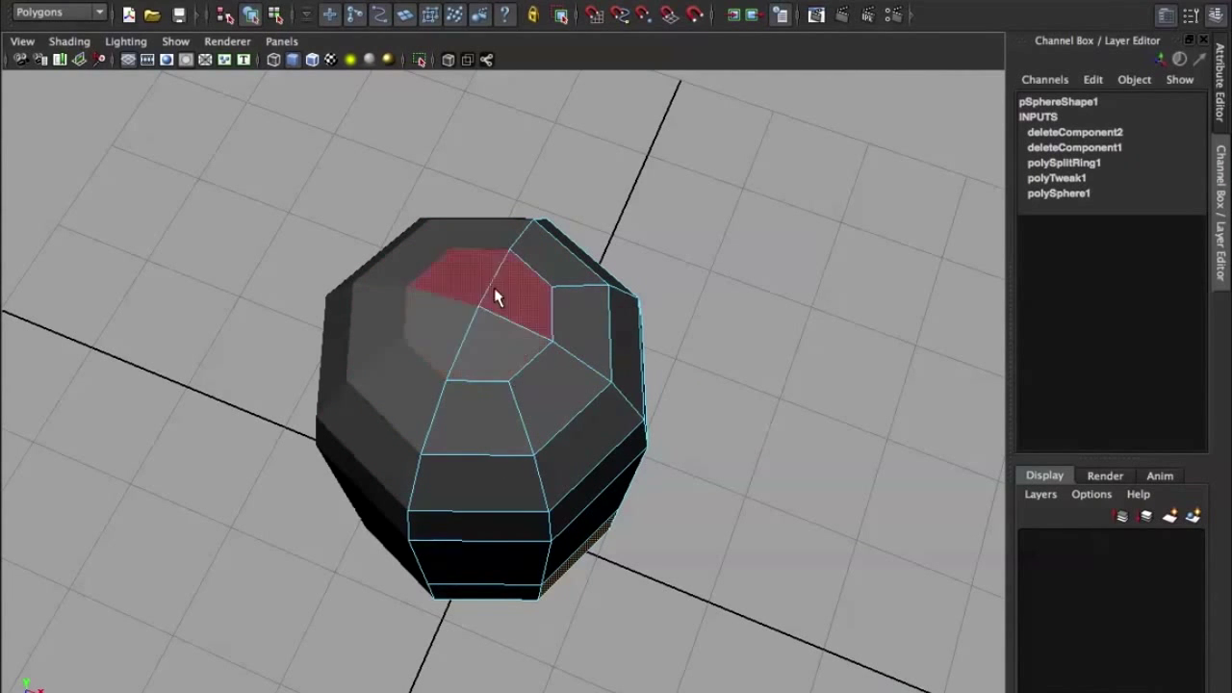
{"action": "mouse_move", "coordinate": [594, 412]}
{"action": "left_mouse_down", "text": "alt"}
{"action": "mouse_move", "coordinate": [558, 395]}
{"action": "mouse_move", "coordinate": [610, 377]}
{"action": "mouse_move", "coordinate": [500, 395]}
{"action": "mouse_move", "coordinate": [523, 399]}
{"action": "mouse_move", "coordinate": [482, 431]}
{"action": "mouse_move", "coordinate": [559, 405]}
{"action": "left_mouse_up", "text": "alt"}
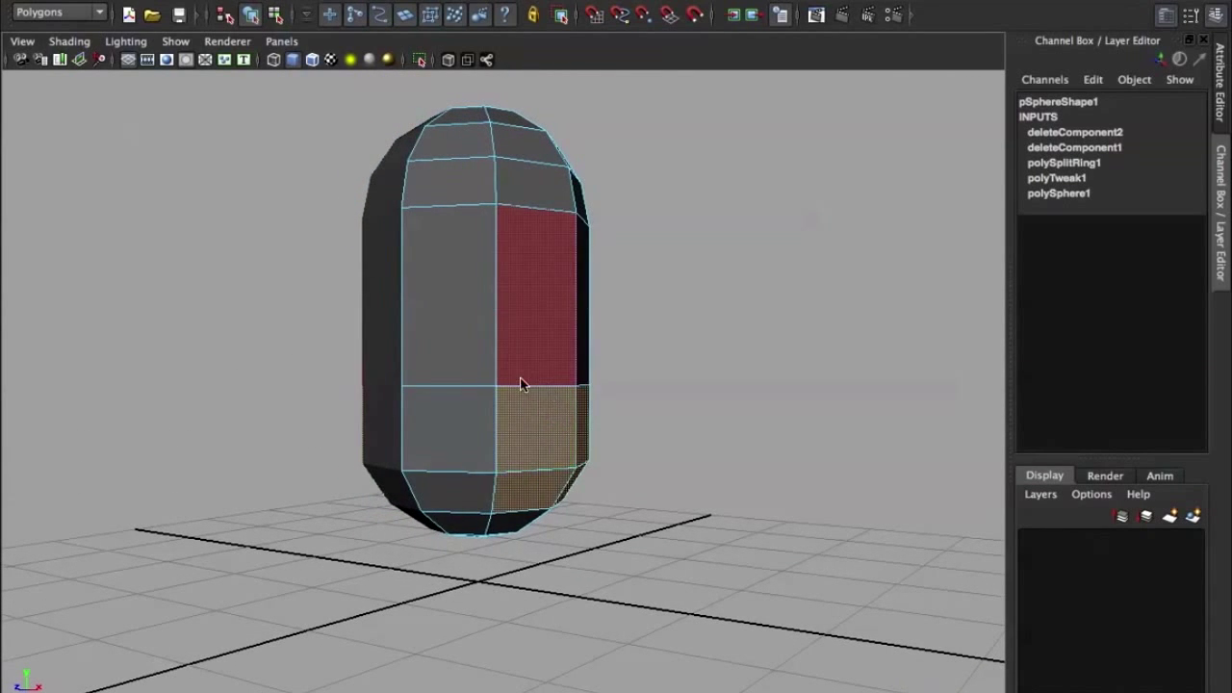
Create a polygon cylinder and move it up beside the capsule body
{"action": "key", "text": "F8"}
{"action": "left_click", "coordinate": [716, 464]}
{"action": "left_click", "coordinate": [493, 404]}
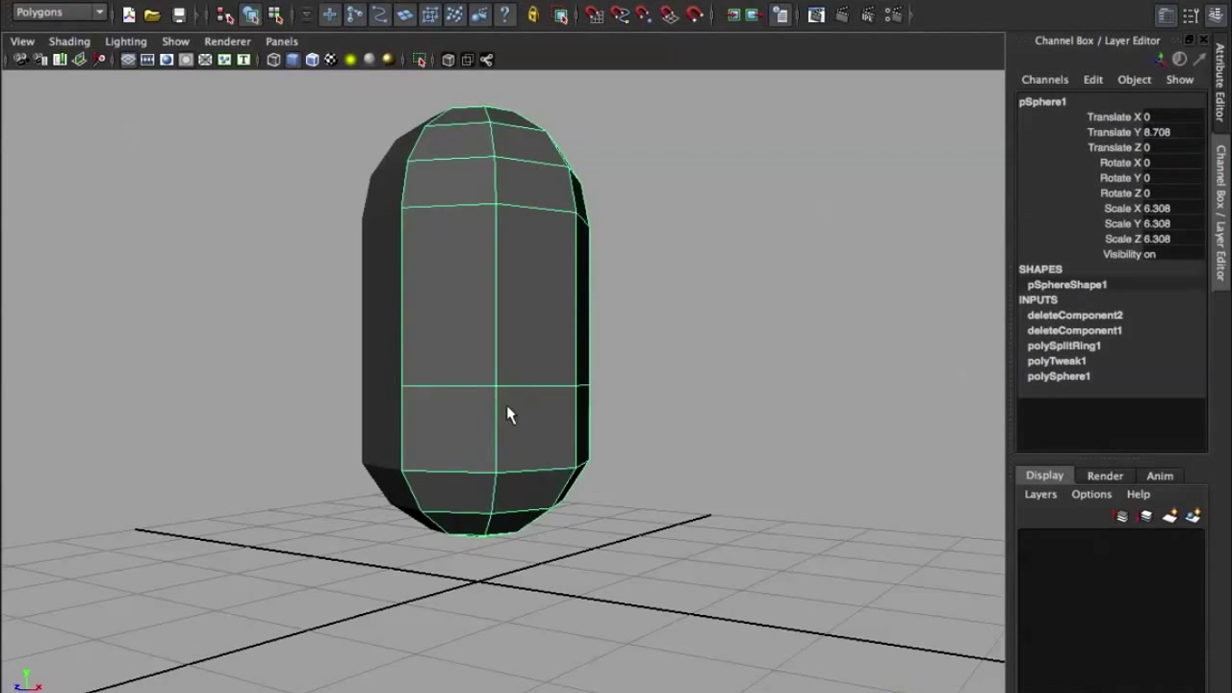
{"action": "left_click_drag", "start_coordinate": [508, 411], "coordinate": [576, 358], "text": "alt"}
{"action": "left_click_drag", "start_coordinate": [711, 358], "coordinate": [565, 325], "text": "alt"}
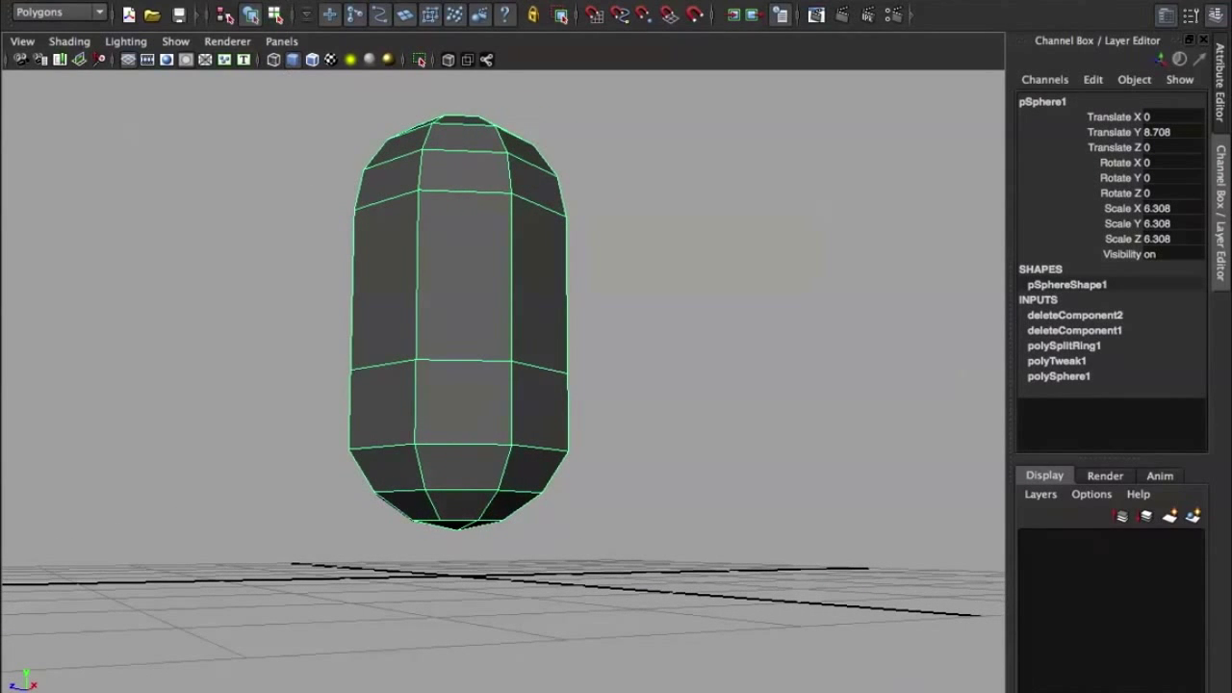
{"action": "left_click", "coordinate": [252, 0]}
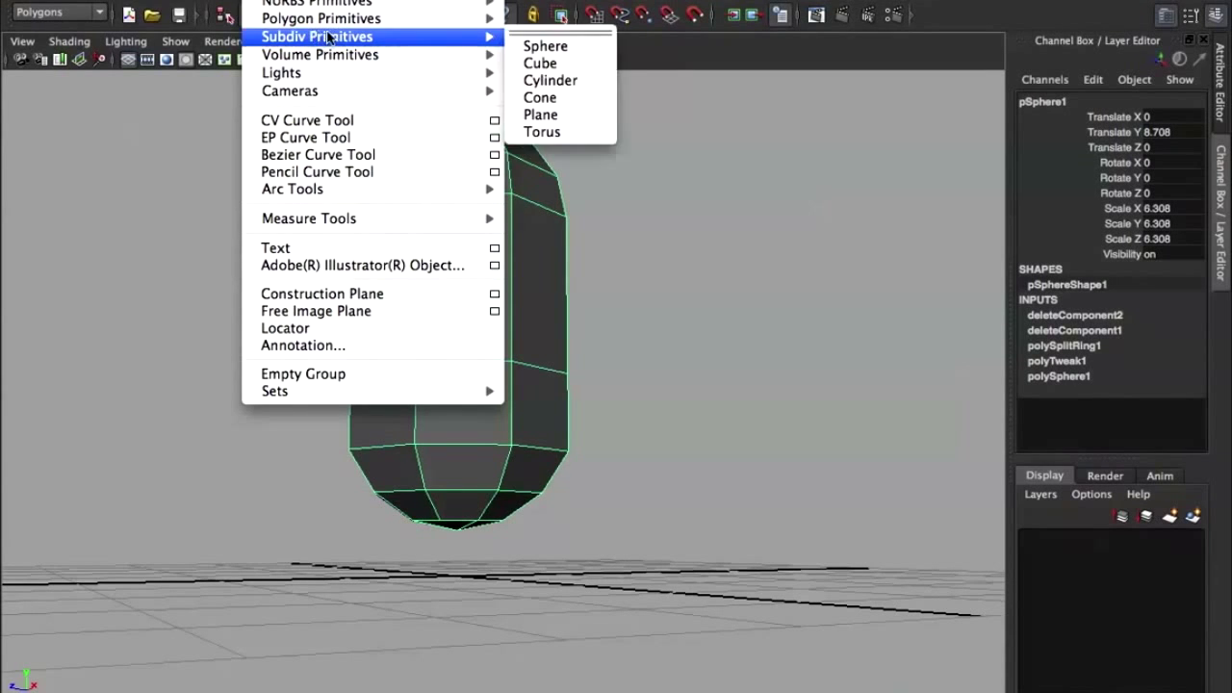
{"action": "mouse_move", "coordinate": [320, 18]}
{"action": "left_click", "coordinate": [586, 63]}
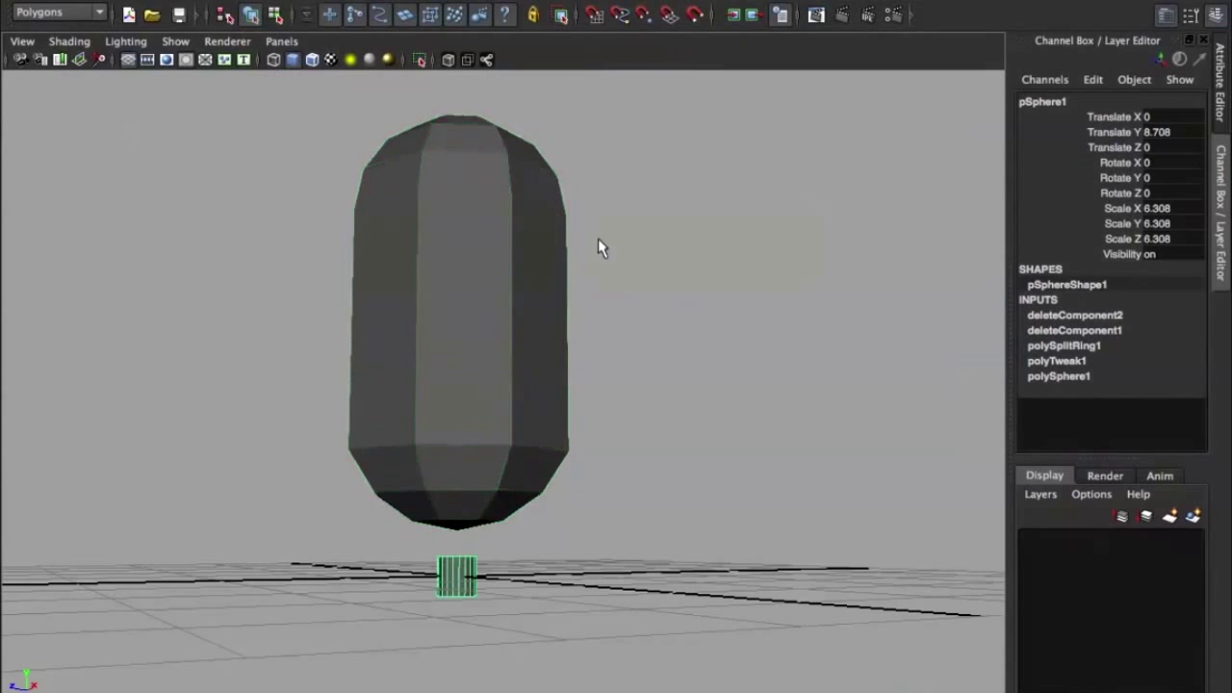
{"action": "left_click_drag", "start_coordinate": [550, 589], "coordinate": [756, 604]}
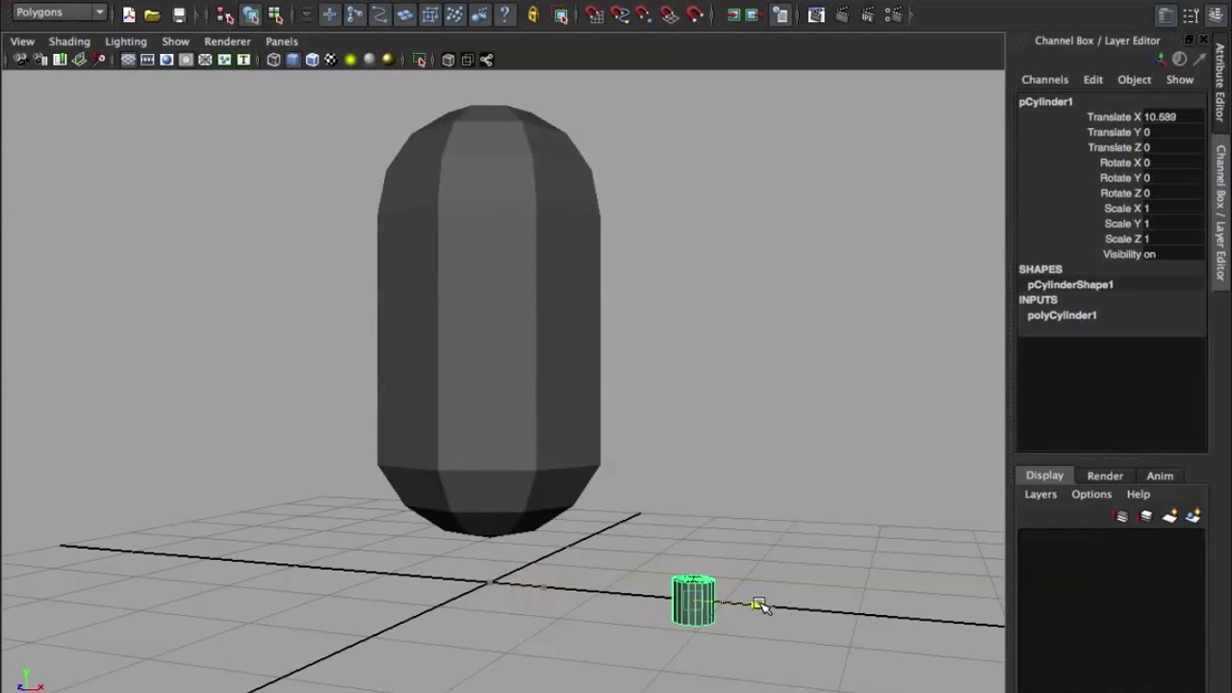
{"action": "left_click_drag", "start_coordinate": [689, 527], "coordinate": [697, 396]}
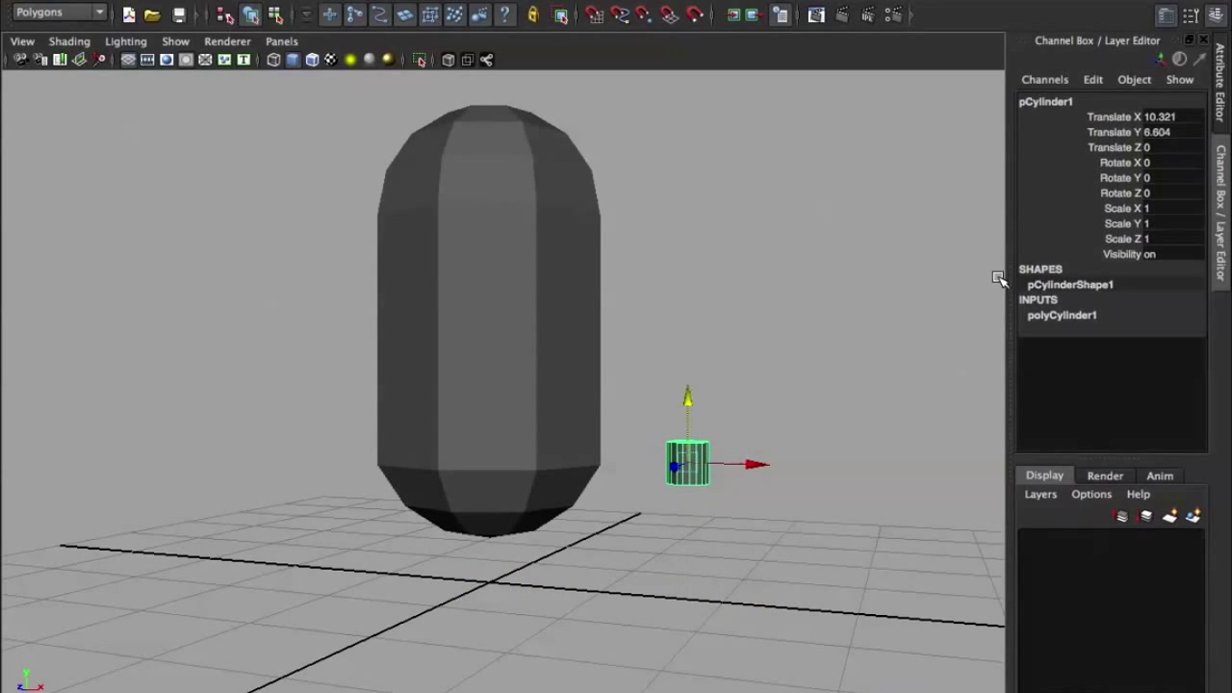
Set the cylinder's Rotate Z to 90 so it lies on its side
{"action": "left_click", "coordinate": [1164, 192]}
{"action": "type", "text": "9"}
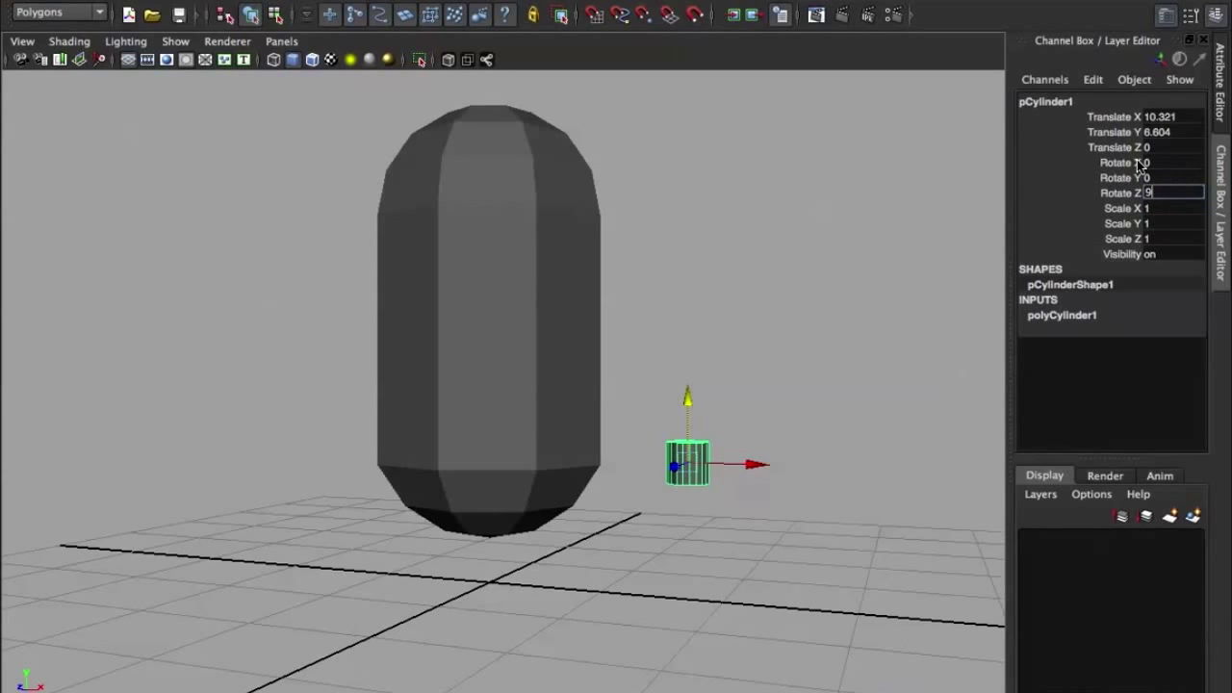
{"action": "key", "text": "Return"}
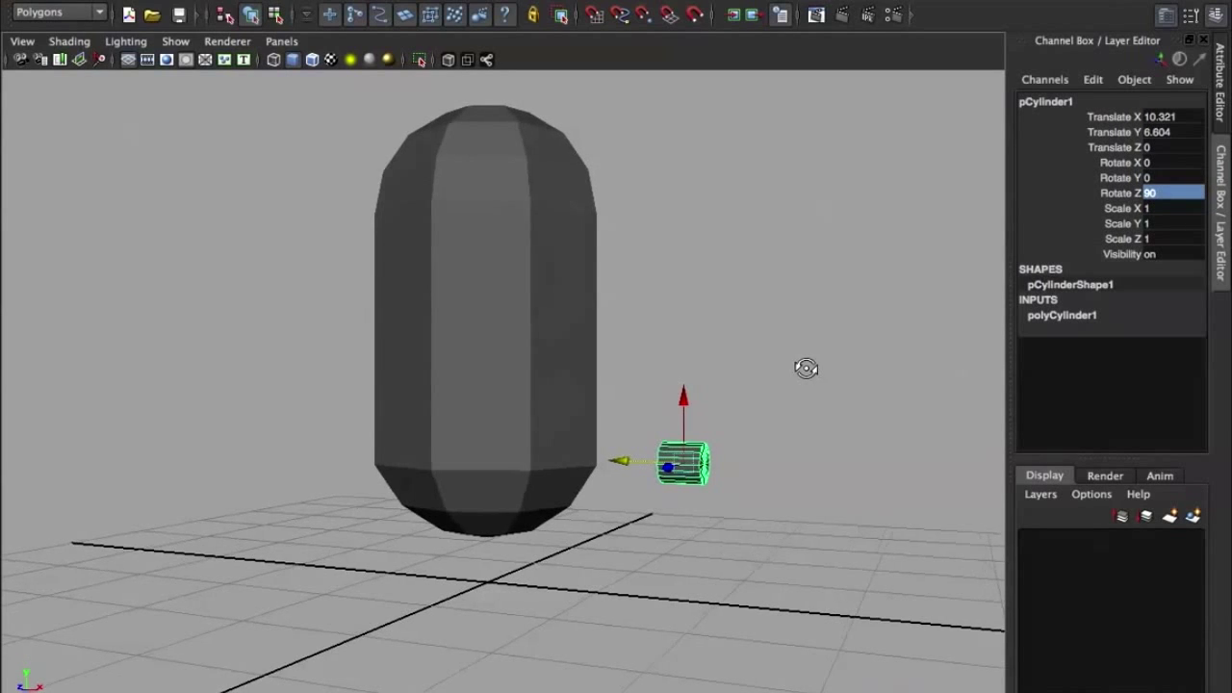
{"action": "left_click_drag", "start_coordinate": [805, 368], "coordinate": [806, 373], "text": "alt"}
Set polyCylinder1's Subdivisions Axis to 6, then to 8
{"action": "left_click", "coordinate": [1092, 316]}
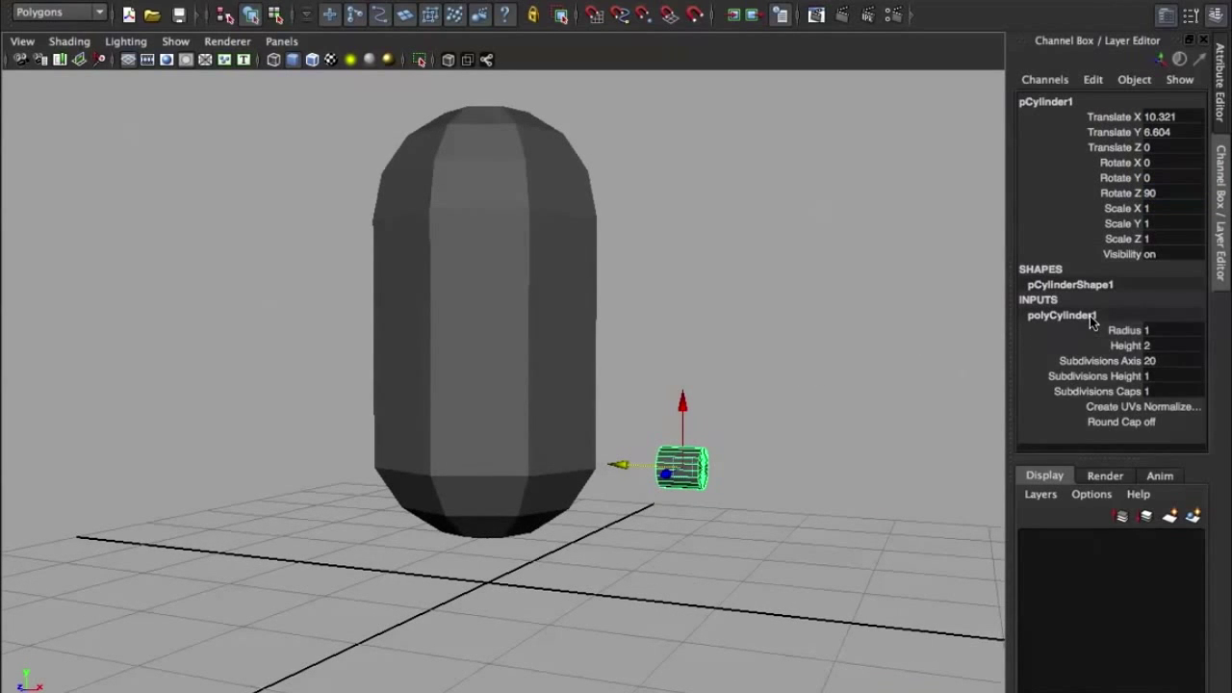
{"action": "double_click", "coordinate": [1169, 362]}
{"action": "type", "text": "8"}
{"action": "key", "text": "Return"}
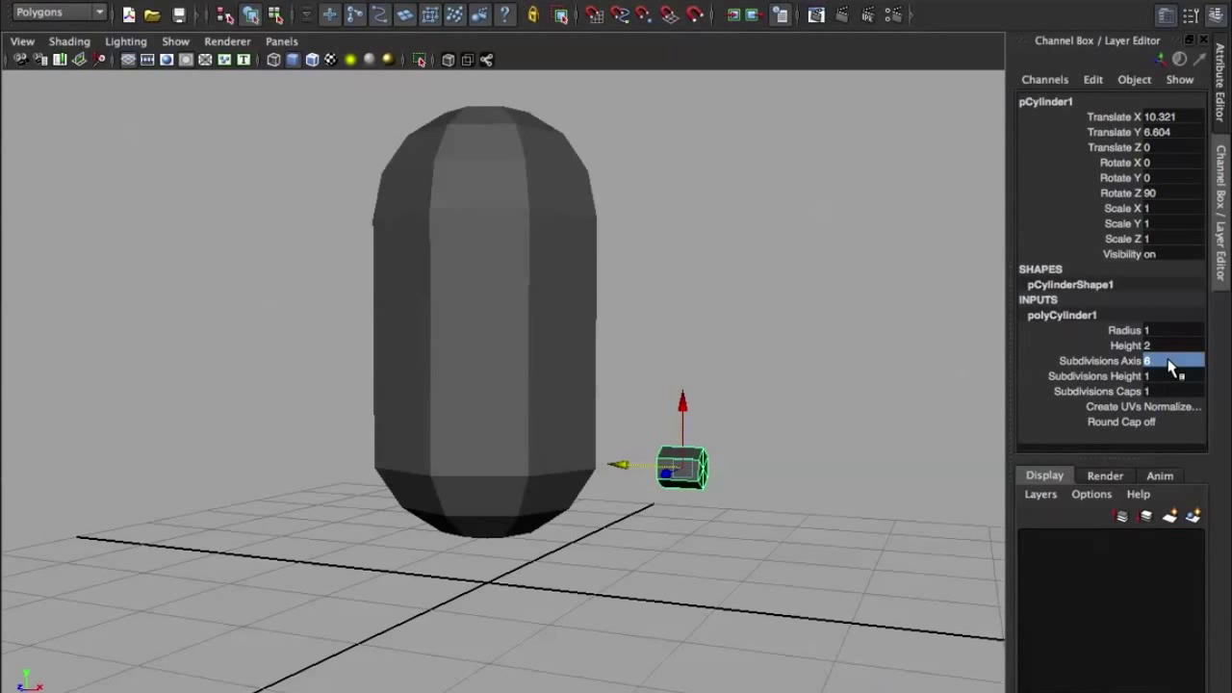
{"action": "mouse_move", "coordinate": [943, 390]}
{"action": "left_mouse_down", "text": "alt"}
{"action": "mouse_move", "coordinate": [772, 382]}
{"action": "mouse_move", "coordinate": [1183, 390]}
{"action": "left_mouse_up", "text": "alt"}
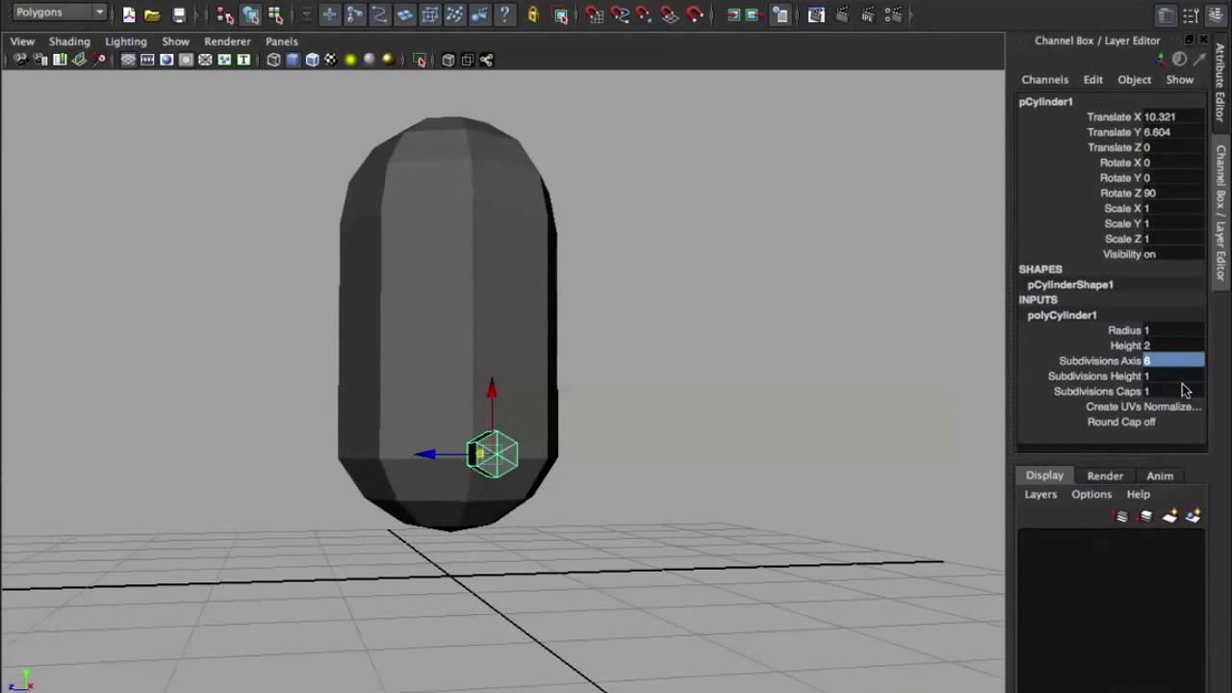
{"action": "double_click", "coordinate": [1163, 362]}
{"action": "type", "text": "8"}
{"action": "key", "text": "Return"}
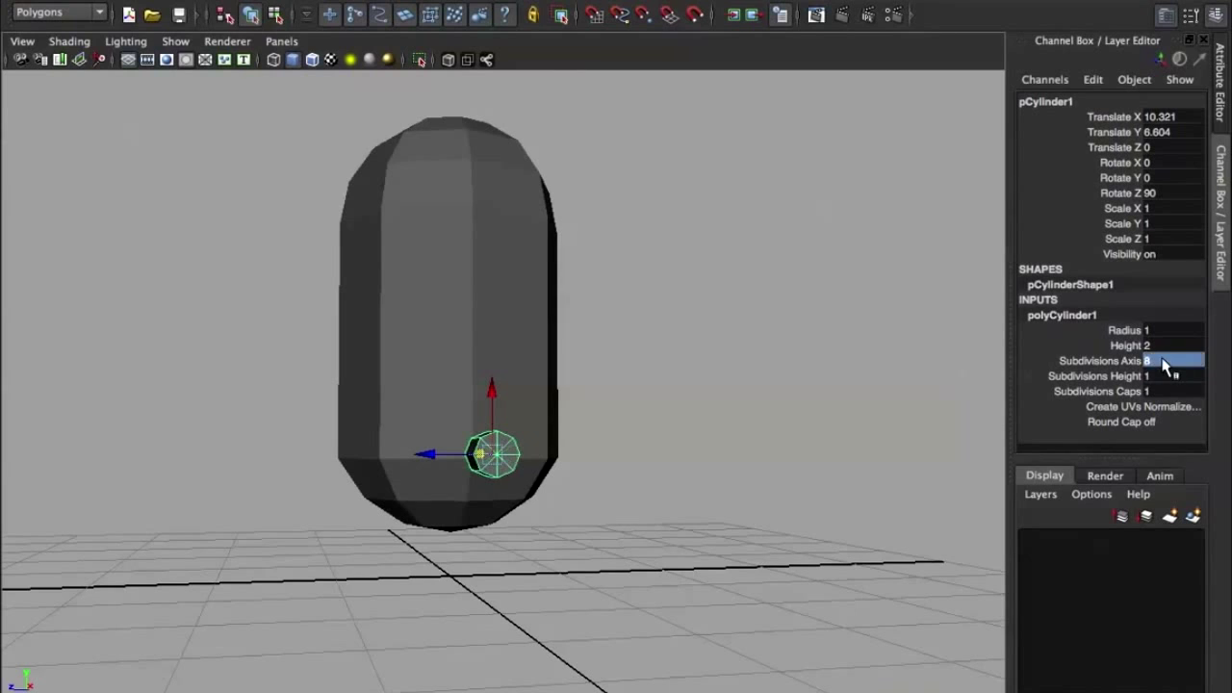
{"action": "scroll", "coordinate": [654, 412], "scroll_direction": "up", "scroll_amount": 3}
{"action": "mouse_move", "coordinate": [660, 418]}
{"action": "left_mouse_down", "text": "alt"}
{"action": "mouse_move", "coordinate": [731, 426]}
{"action": "mouse_move", "coordinate": [490, 352]}
{"action": "mouse_move", "coordinate": [514, 369]}
{"action": "mouse_move", "coordinate": [506, 358]}
{"action": "left_mouse_up", "text": "alt"}
{"action": "left_click", "coordinate": [553, 375]}
Try smoothing the half capsule body, then undo the smooth
{"action": "scroll", "coordinate": [536, 372], "scroll_direction": "down", "scroll_amount": 3}
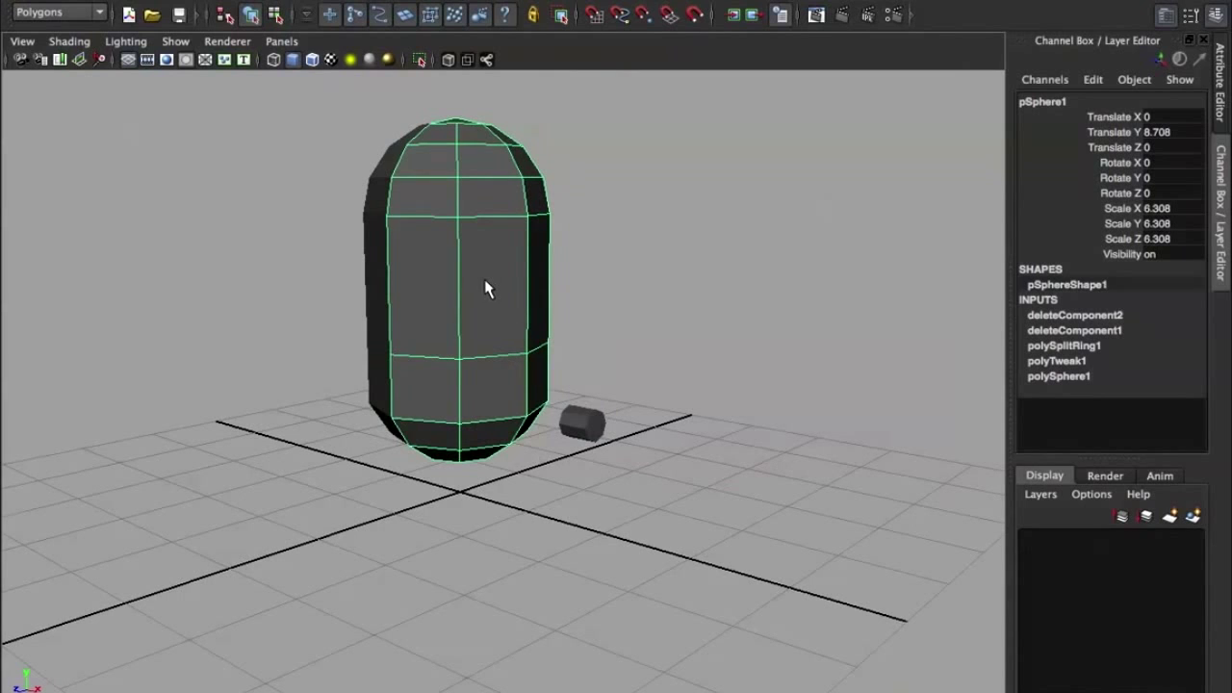
{"action": "right_click", "coordinate": [484, 278], "text": "shift"}
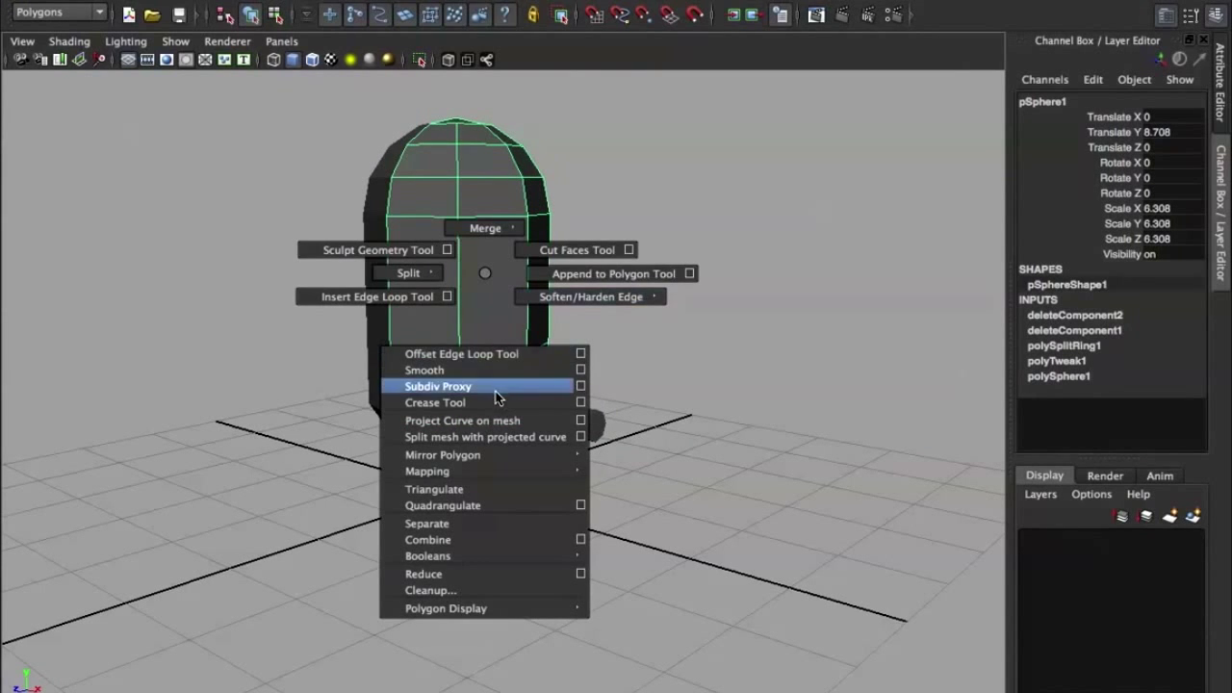
{"action": "right_click_drag", "start_coordinate": [484, 278], "coordinate": [489, 371], "text": "shift"}
{"action": "mouse_move", "coordinate": [671, 273]}
{"action": "left_mouse_down", "text": "alt"}
{"action": "mouse_move", "coordinate": [638, 264]}
{"action": "mouse_move", "coordinate": [587, 288]}
{"action": "mouse_move", "coordinate": [509, 275]}
{"action": "mouse_move", "coordinate": [473, 295]}
{"action": "left_mouse_up", "text": "alt"}
{"action": "scroll", "coordinate": [637, 263], "scroll_direction": "up", "scroll_amount": 3}
{"action": "left_click_drag", "start_coordinate": [557, 317], "coordinate": [549, 320], "text": "alt"}
{"action": "key", "text": "ctrl+z"}
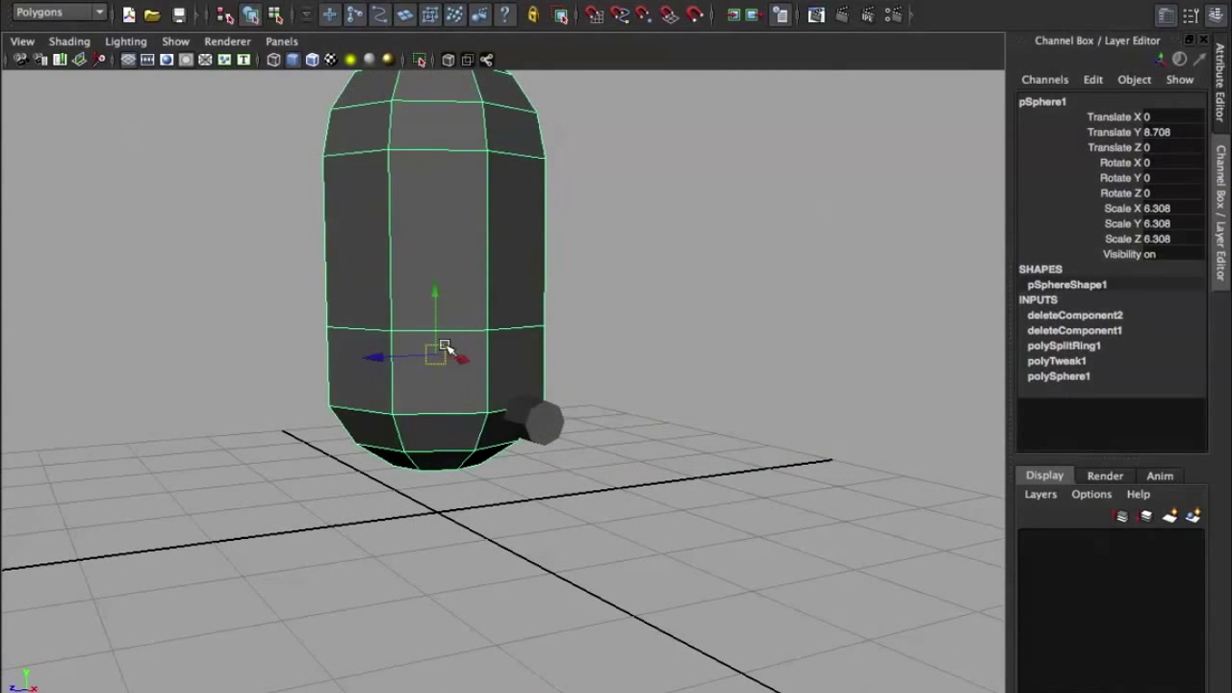
Duplicate the half as a Scale X -1 mirror and select both halves
{"action": "mouse_move", "coordinate": [444, 346]}
{"action": "left_mouse_down", "text": "alt"}
{"action": "mouse_move", "coordinate": [472, 330]}
{"action": "mouse_move", "coordinate": [525, 349]}
{"action": "mouse_move", "coordinate": [545, 316]}
{"action": "mouse_move", "coordinate": [478, 324]}
{"action": "mouse_move", "coordinate": [511, 295]}
{"action": "mouse_move", "coordinate": [516, 306]}
{"action": "left_mouse_up", "text": "alt"}
{"action": "key", "text": "ctrl+shift+d"}
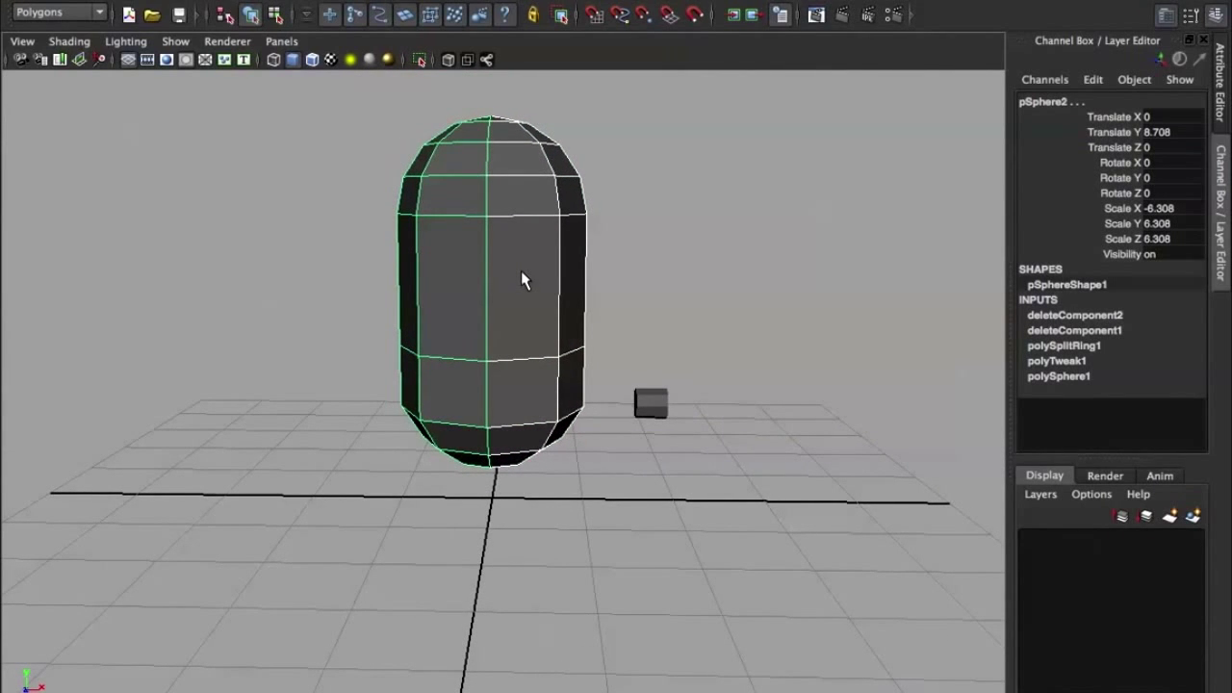
{"action": "left_click", "coordinate": [510, 275]}
{"action": "left_click", "coordinate": [468, 286]}
{"action": "left_click", "coordinate": [507, 271]}
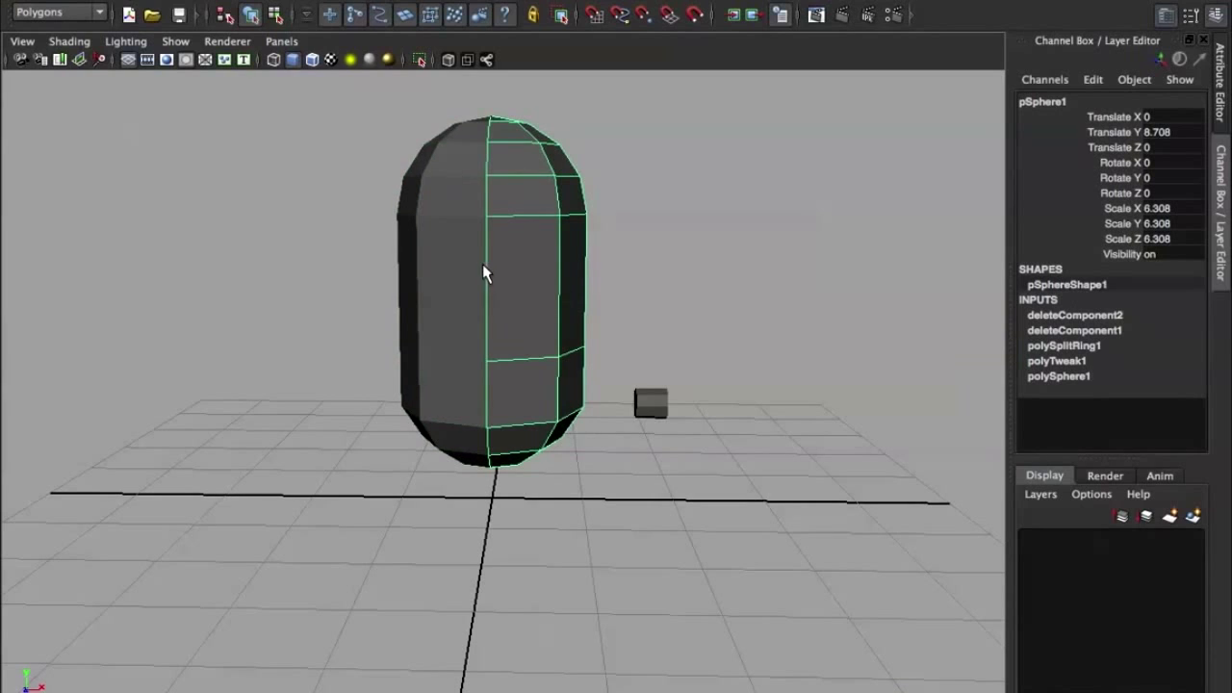
{"action": "left_click", "coordinate": [448, 267], "text": "shift"}
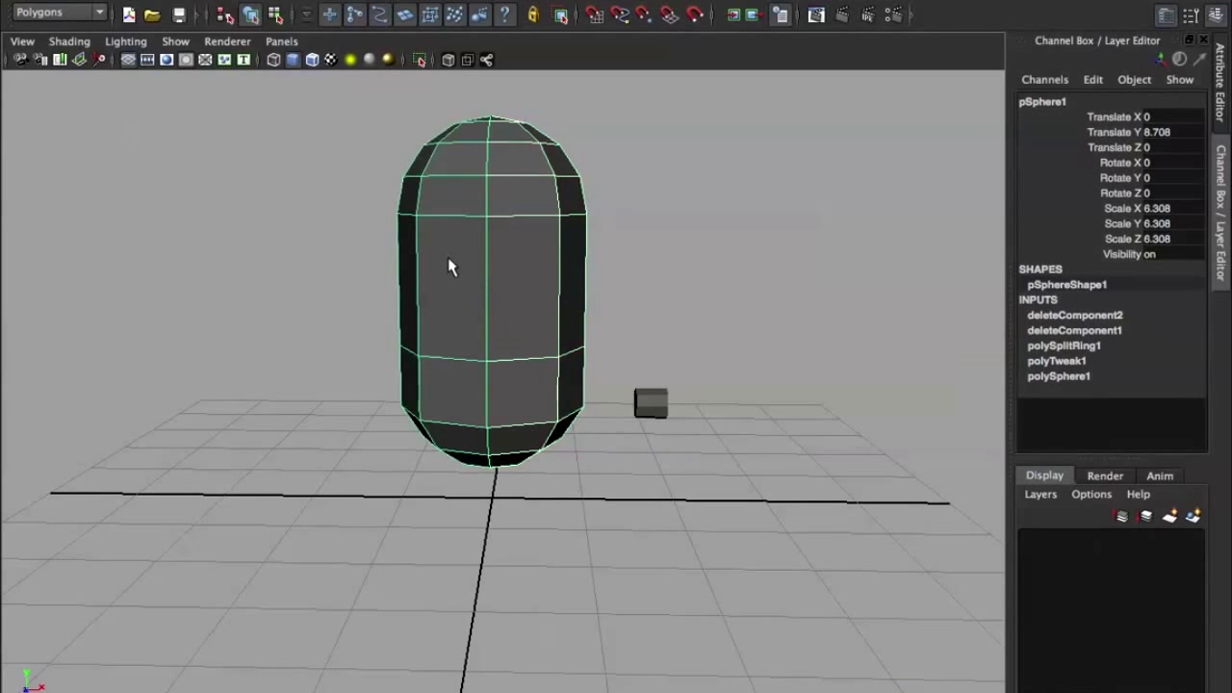
{"action": "right_click", "coordinate": [499, 224], "text": "shift"}
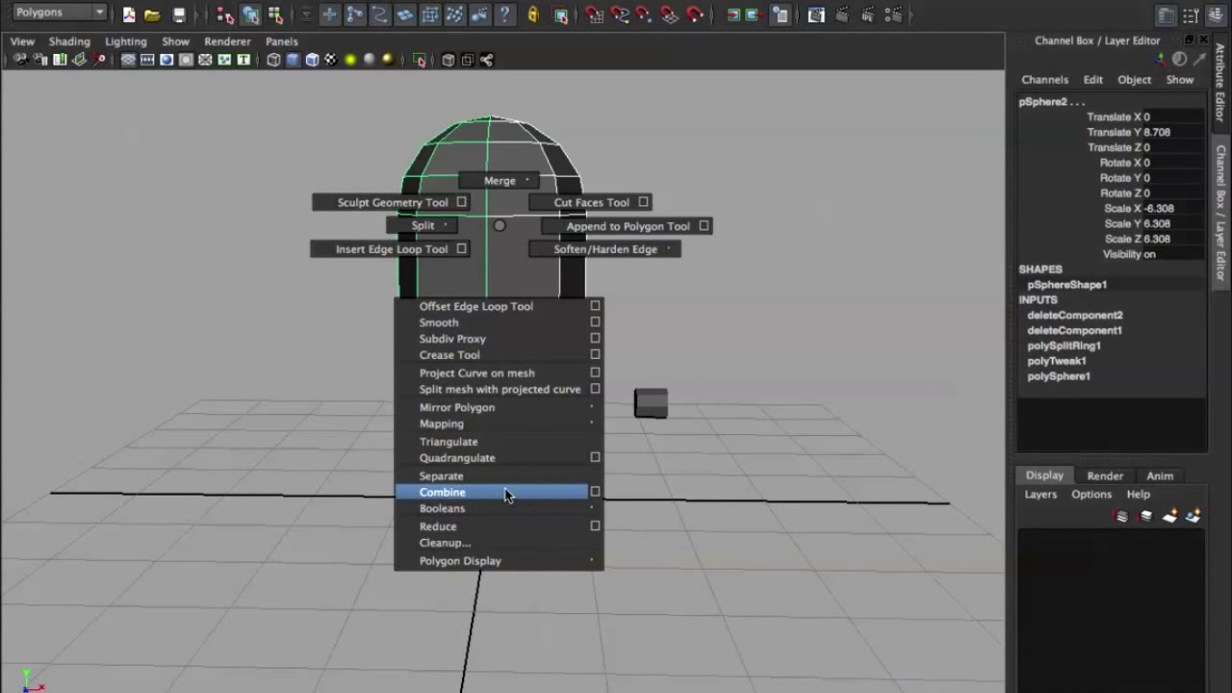
Combine the two halves and merge the vertices along the centre seam
{"action": "left_click", "coordinate": [505, 491]}
{"action": "right_click_drag", "start_coordinate": [523, 267], "coordinate": [524, 238]}
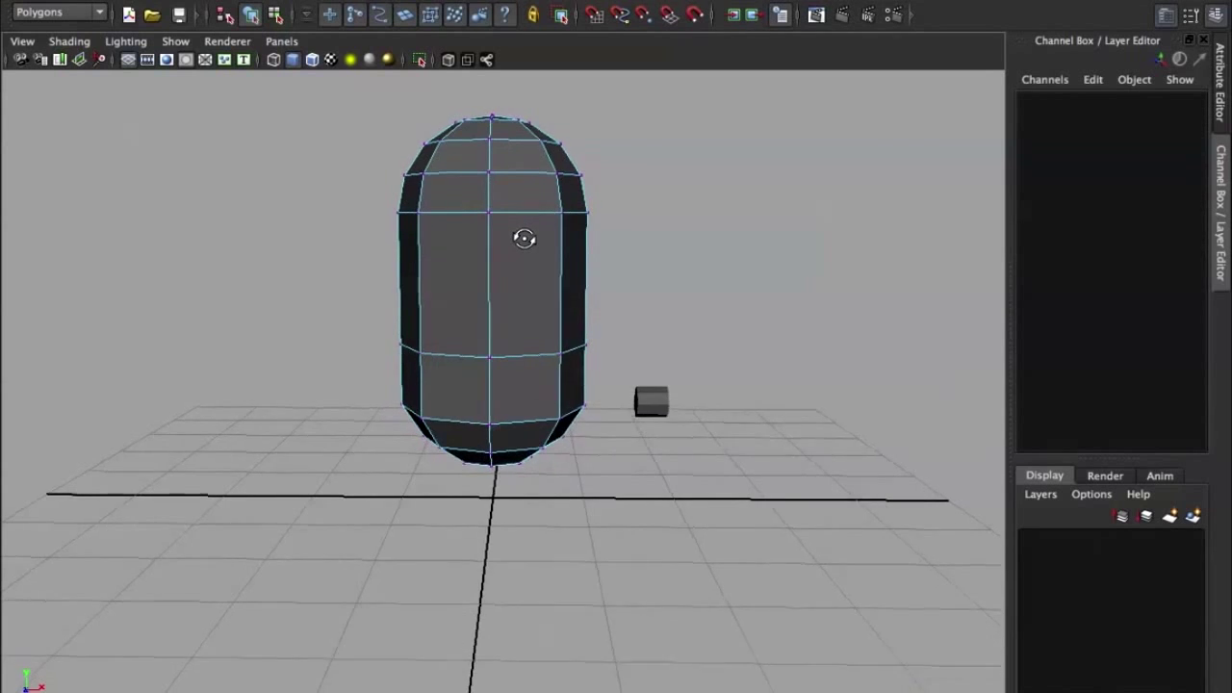
{"action": "left_click_drag", "start_coordinate": [524, 238], "coordinate": [529, 233], "text": "alt"}
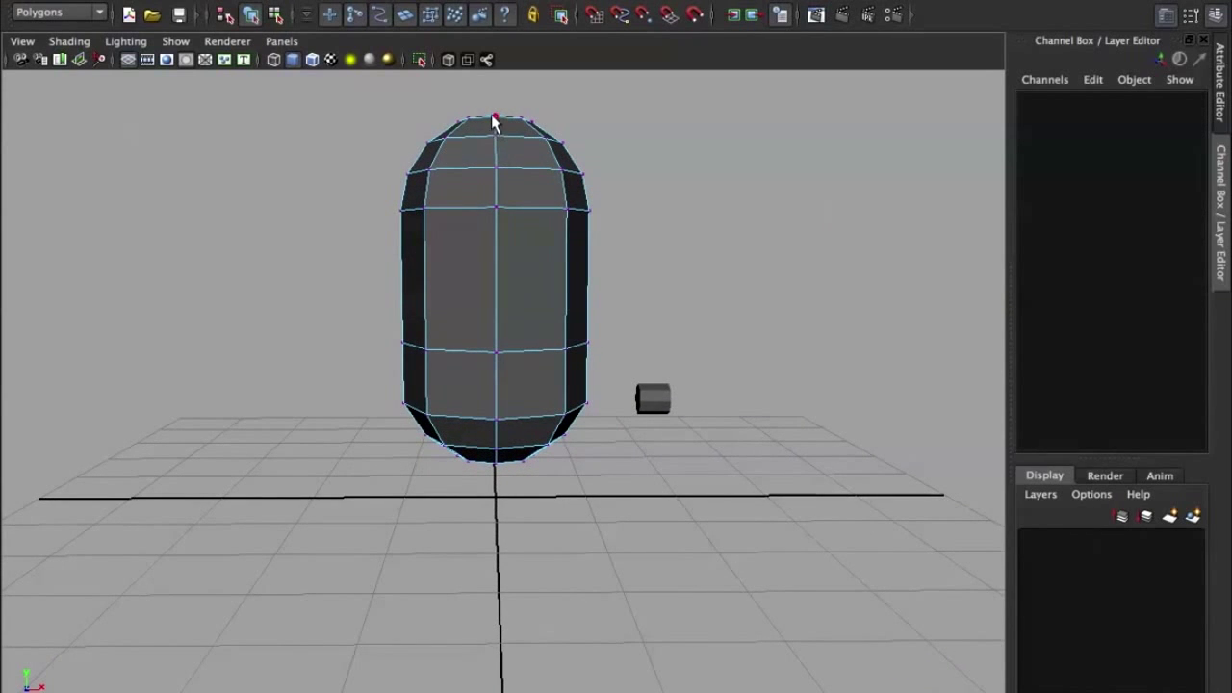
{"action": "left_click", "coordinate": [484, 435]}
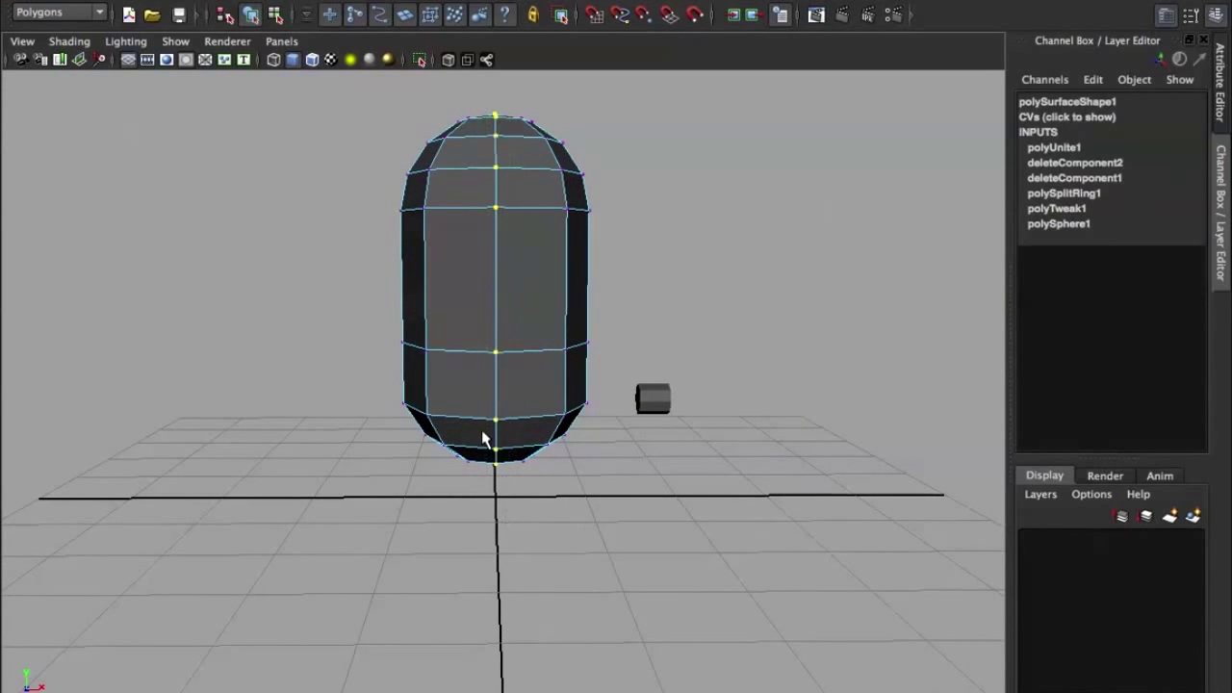
{"action": "mouse_move", "coordinate": [484, 435]}
{"action": "left_mouse_down", "text": "alt"}
{"action": "mouse_move", "coordinate": [683, 398]}
{"action": "mouse_move", "coordinate": [815, 409]}
{"action": "left_mouse_up", "text": "alt"}
{"action": "right_click_drag", "start_coordinate": [517, 254], "coordinate": [583, 173], "text": "shift"}
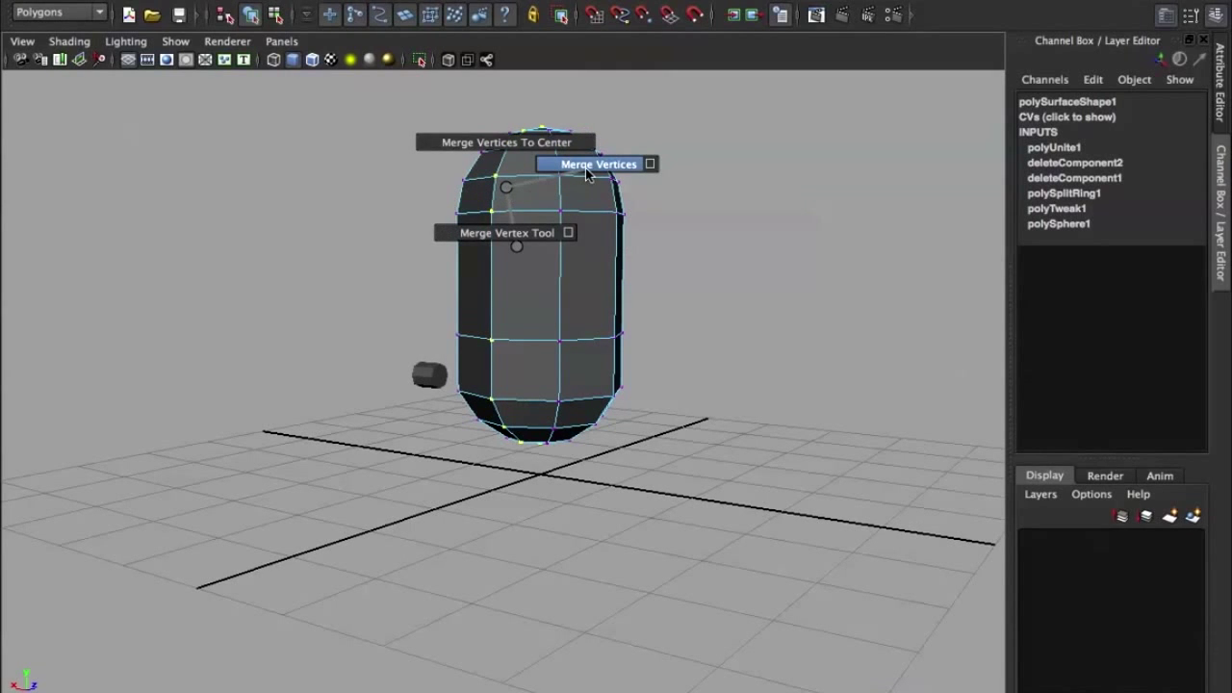
{"action": "right_click_drag", "start_coordinate": [586, 173], "coordinate": [589, 175], "text": "shift"}
Leave vertex mode and reselect the combined capsule
{"action": "left_click_drag", "start_coordinate": [626, 200], "coordinate": [330, 196], "text": "alt"}
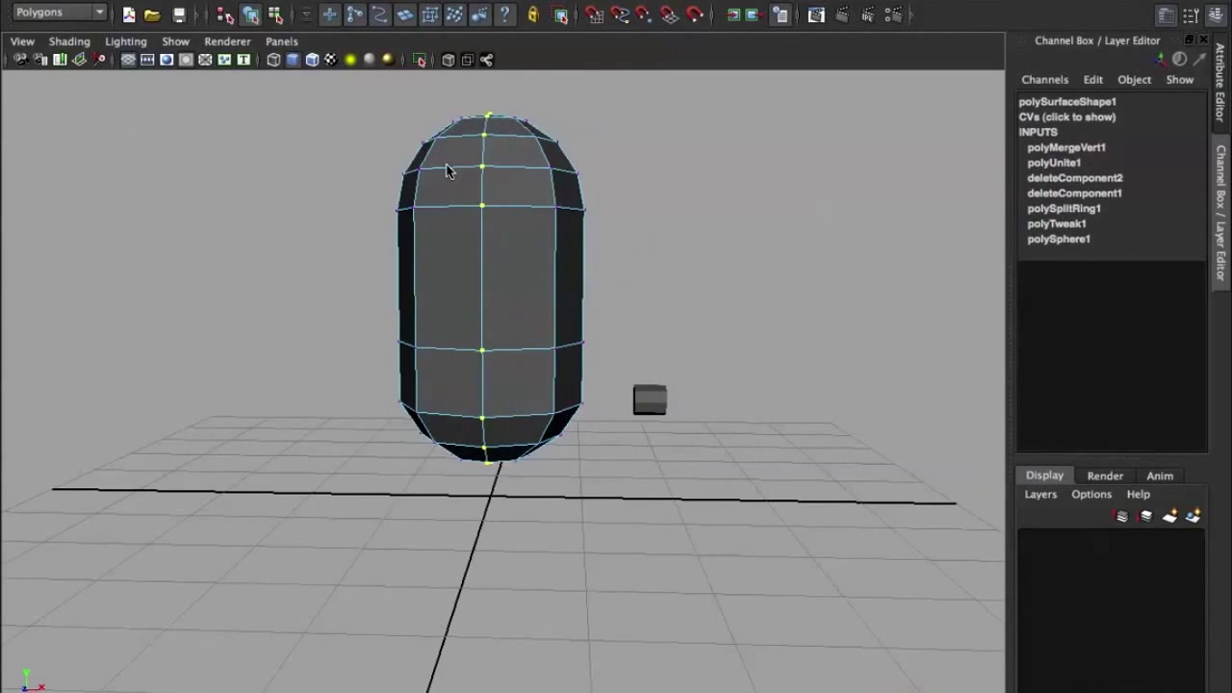
{"action": "right_click_drag", "start_coordinate": [448, 171], "coordinate": [577, 106]}
{"action": "left_click", "coordinate": [492, 184]}
{"action": "left_click", "coordinate": [672, 190]}
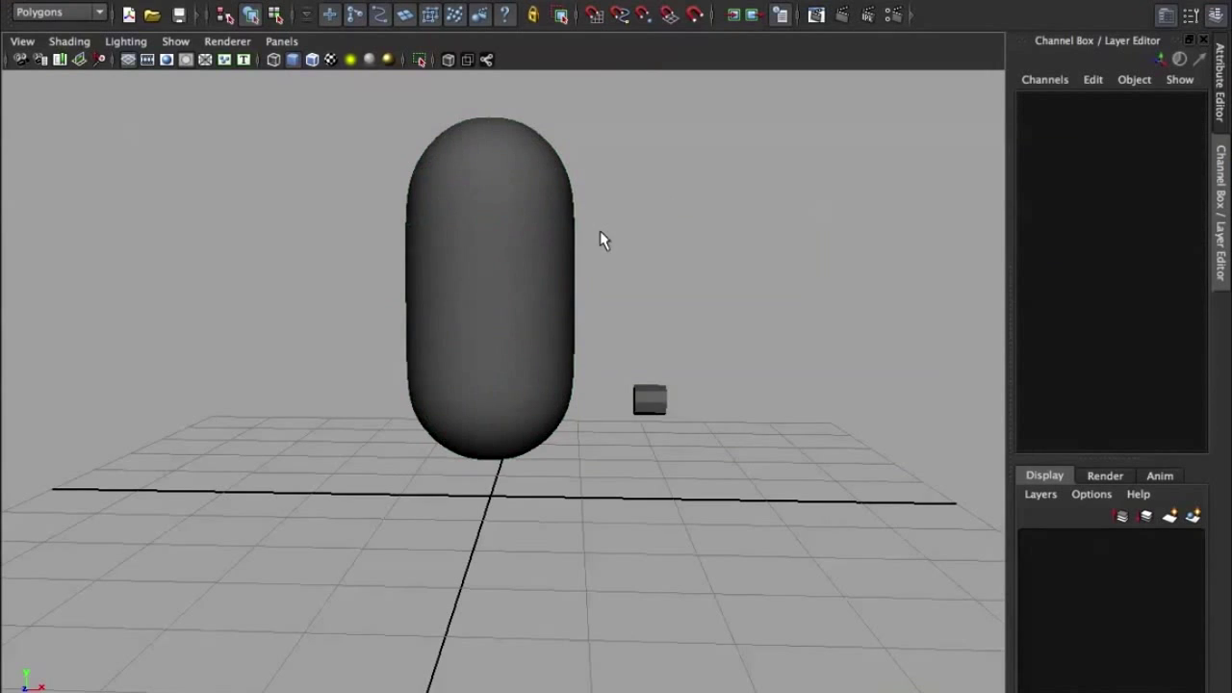
{"action": "mouse_move", "coordinate": [600, 240]}
{"action": "left_mouse_down", "text": "alt"}
{"action": "mouse_move", "coordinate": [495, 241]}
{"action": "mouse_move", "coordinate": [561, 289]}
{"action": "left_mouse_up", "text": "alt"}
{"action": "left_click", "coordinate": [495, 241]}
Apply Smooth to the combined capsule from the marking menu and inspect the denser mesh
{"action": "key", "text": "1"}
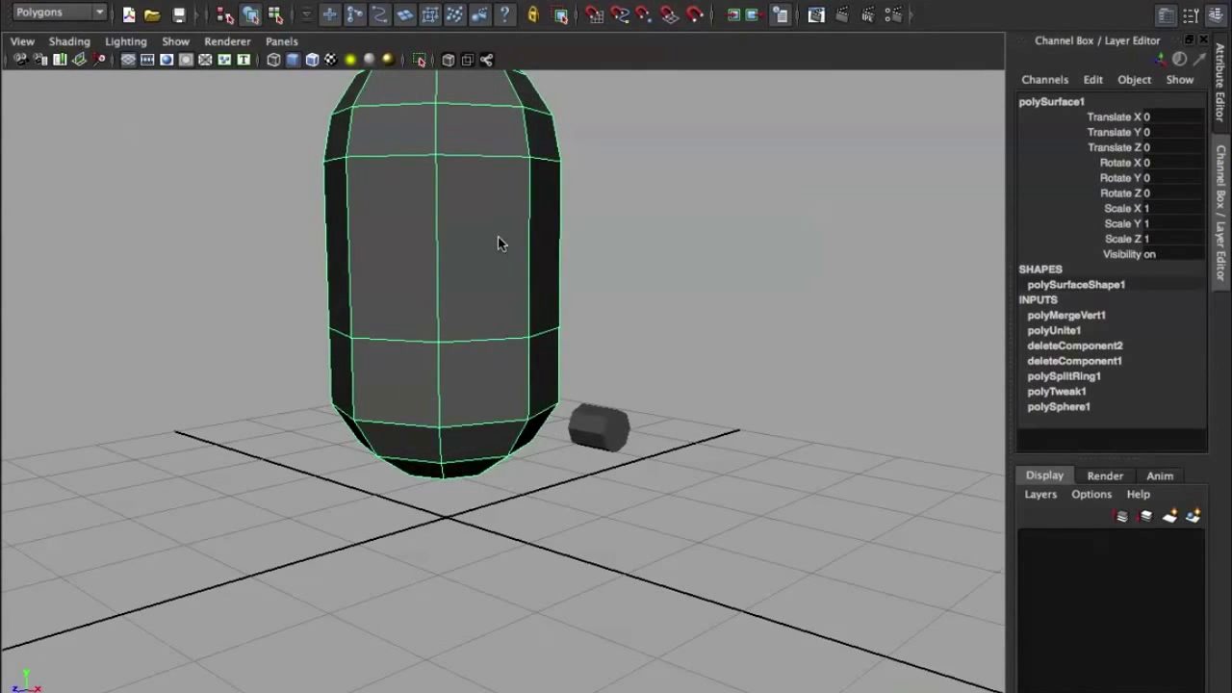
{"action": "mouse_move", "coordinate": [498, 237]}
{"action": "right_mouse_down", "text": "shift"}
{"action": "mouse_move", "coordinate": [507, 525]}
{"action": "mouse_move", "coordinate": [508, 359]}
{"action": "right_mouse_up", "text": "shift"}
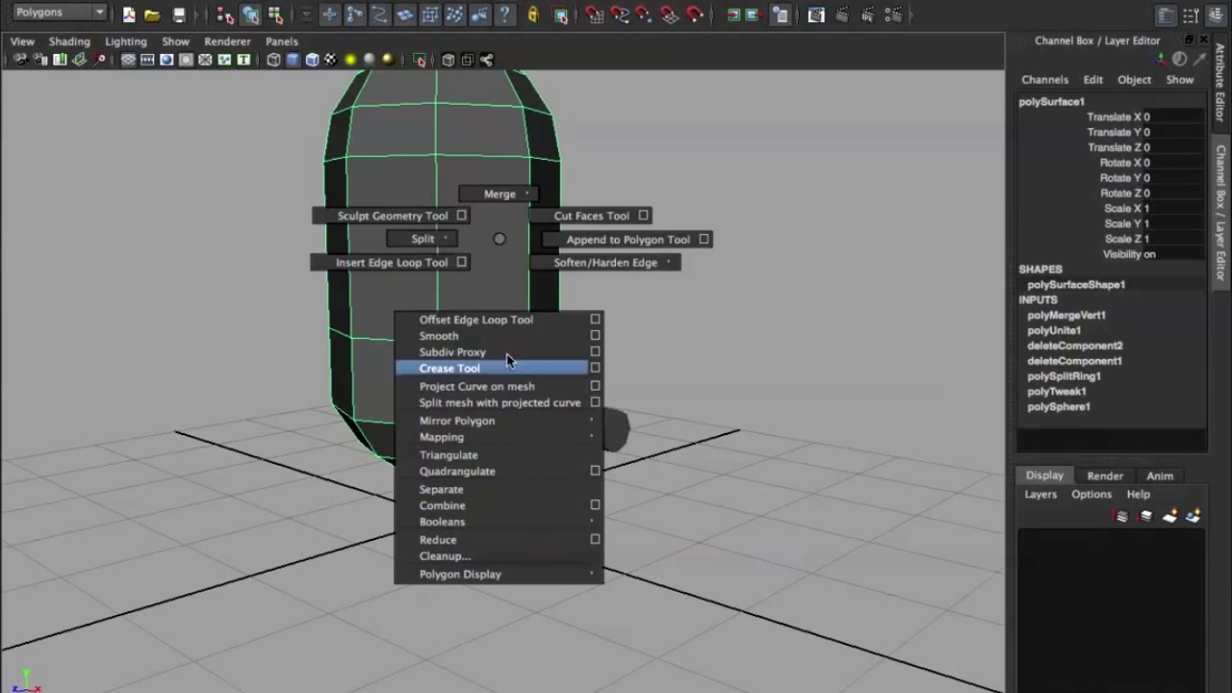
{"action": "right_click_drag", "start_coordinate": [508, 360], "coordinate": [508, 336], "text": "shift"}
{"action": "scroll", "coordinate": [613, 269], "scroll_direction": "down", "scroll_amount": 3}
{"action": "scroll", "coordinate": [563, 280], "scroll_direction": "down", "scroll_amount": 2}
{"action": "left_click", "coordinate": [563, 279]}
{"action": "left_click_drag", "start_coordinate": [558, 278], "coordinate": [586, 295], "text": "alt"}
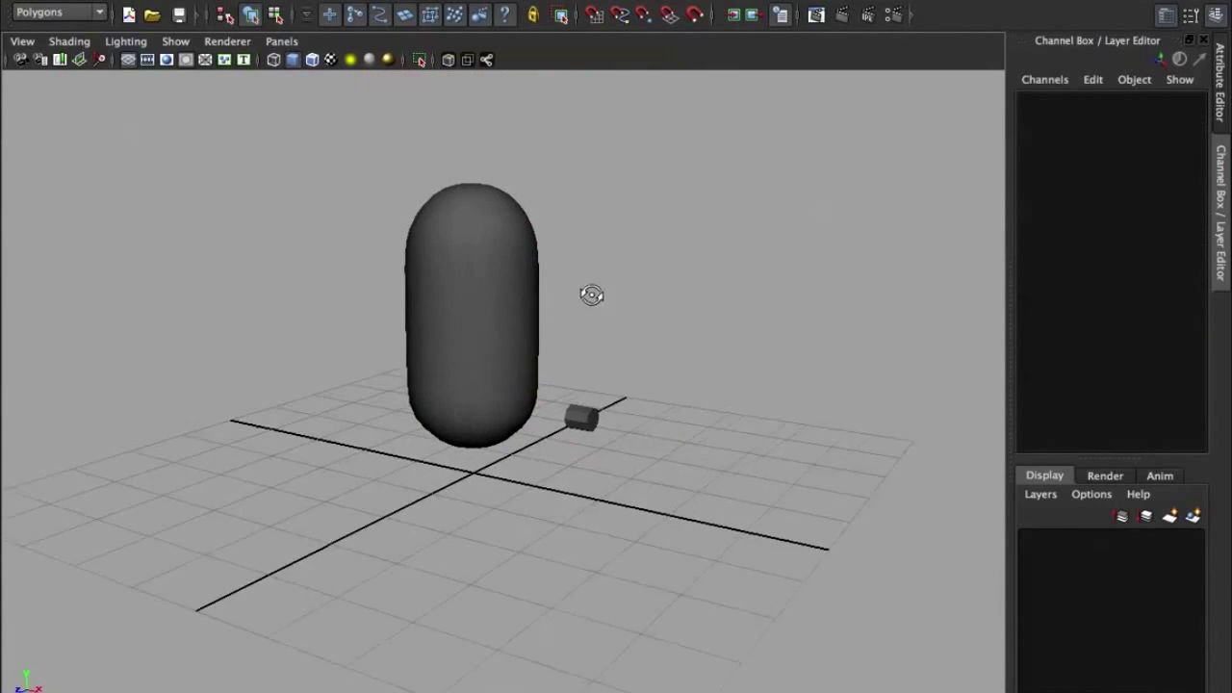
{"action": "scroll", "coordinate": [577, 318], "scroll_direction": "up", "scroll_amount": 3}
{"action": "left_click", "coordinate": [561, 333]}
{"action": "left_click_drag", "start_coordinate": [573, 380], "coordinate": [573, 393], "text": "alt"}
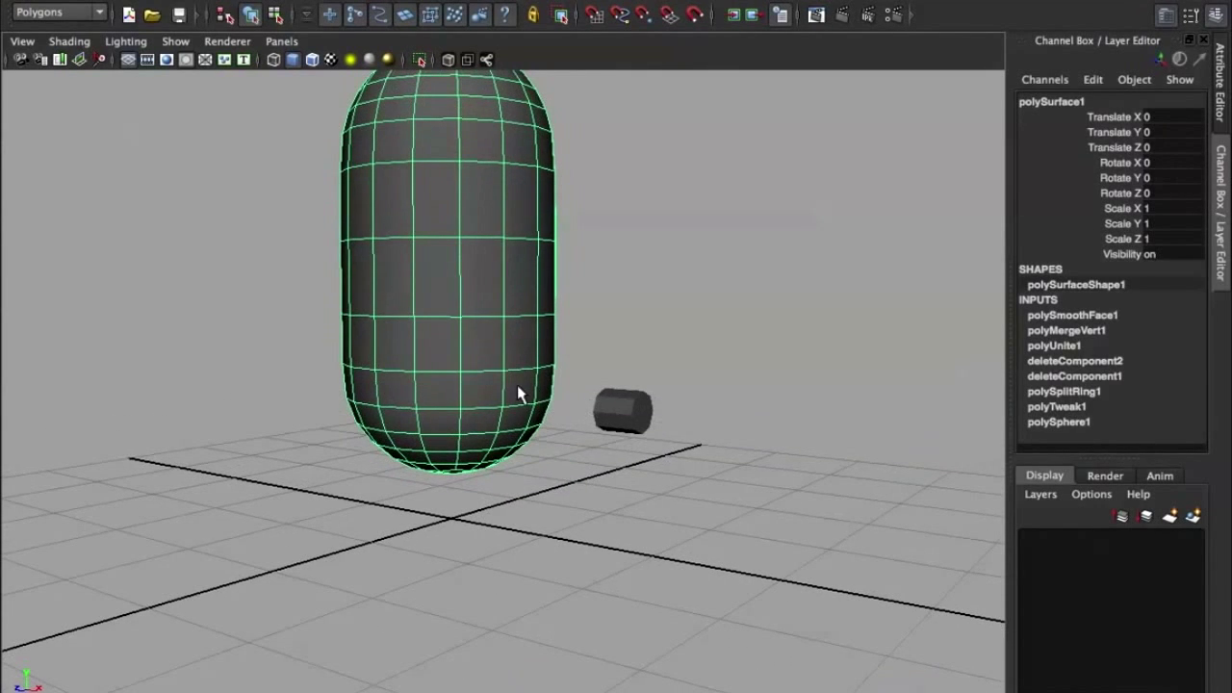
{"action": "left_click_drag", "start_coordinate": [644, 413], "coordinate": [603, 401], "text": "alt"}
{"action": "scroll", "coordinate": [441, 344], "scroll_direction": "up", "scroll_amount": 3}
{"action": "left_click_drag", "start_coordinate": [441, 343], "coordinate": [466, 340], "text": "alt"}
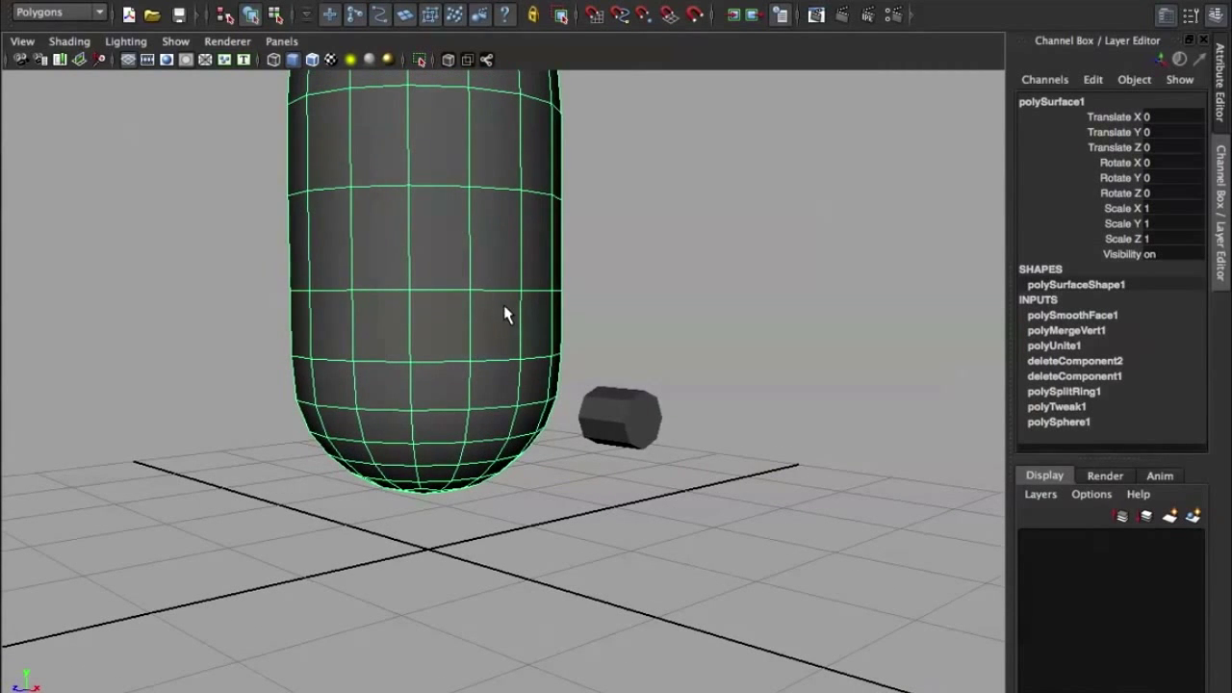
Select the arm cylinder with the Move tool and switch to Front view
{"action": "right_click", "coordinate": [467, 249], "text": "shift"}
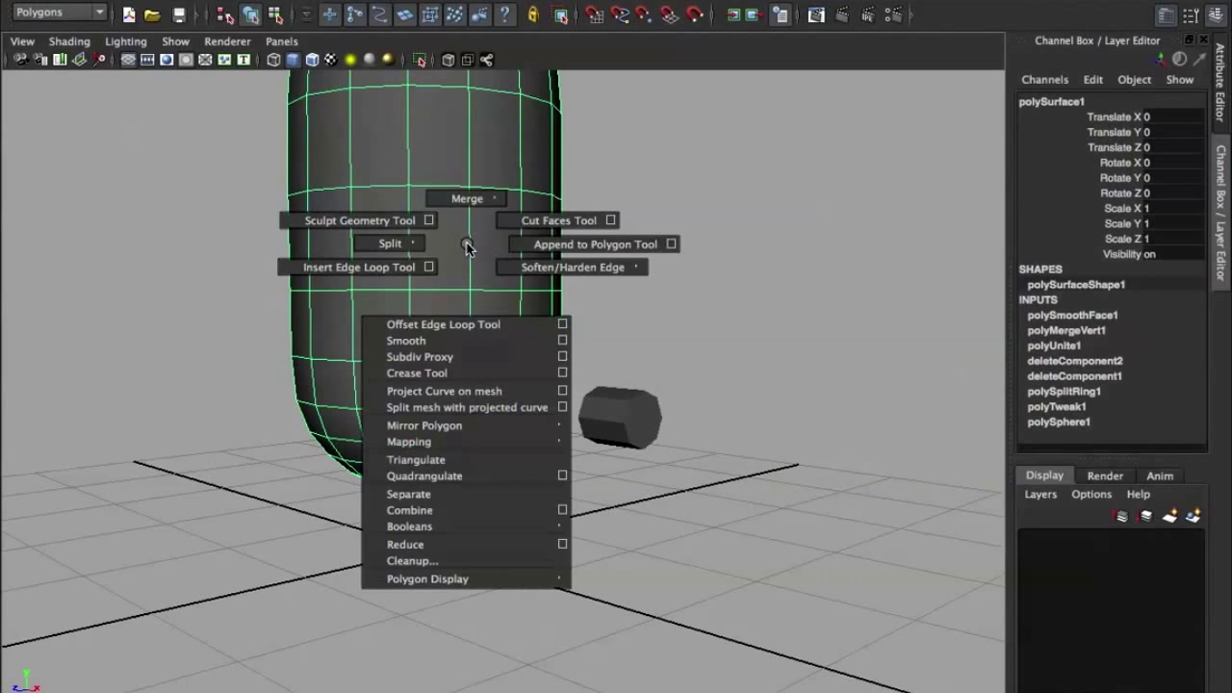
{"action": "left_click", "coordinate": [600, 432]}
{"action": "mouse_move", "coordinate": [564, 415]}
{"action": "left_mouse_down", "text": "alt"}
{"action": "mouse_move", "coordinate": [611, 413]}
{"action": "mouse_move", "coordinate": [564, 390]}
{"action": "mouse_move", "coordinate": [641, 369]}
{"action": "left_mouse_up", "text": "alt"}
{"action": "key", "text": "w"}
{"action": "scroll", "coordinate": [645, 373], "scroll_direction": "down", "scroll_amount": 2}
{"action": "scroll", "coordinate": [635, 371], "scroll_direction": "down", "scroll_amount": 3}
{"action": "scroll", "coordinate": [641, 369], "scroll_direction": "up", "scroll_amount": 5}
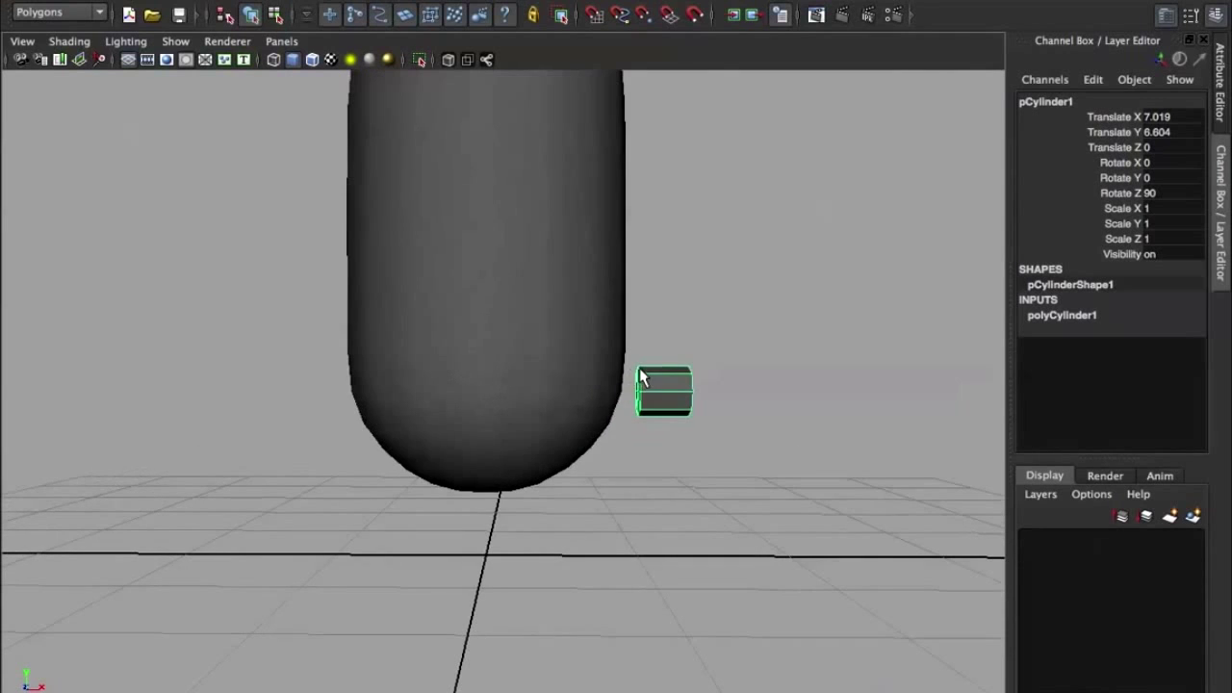
{"action": "key", "text": "space"}
{"action": "left_click_drag", "start_coordinate": [650, 371], "coordinate": [650, 404]}
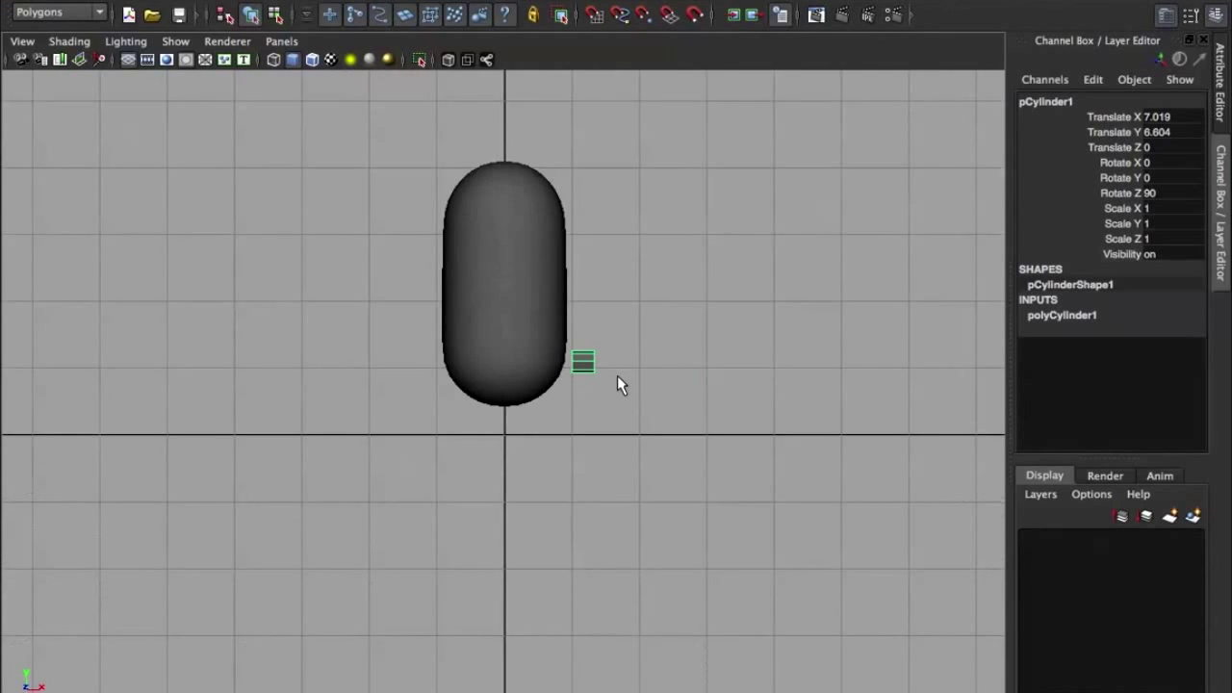
{"action": "scroll", "coordinate": [619, 378], "scroll_direction": "up", "scroll_amount": 3}
Scale the arm cylinder uniformly to 1.24 beside the body
{"action": "left_click_drag", "start_coordinate": [613, 356], "coordinate": [627, 339]}
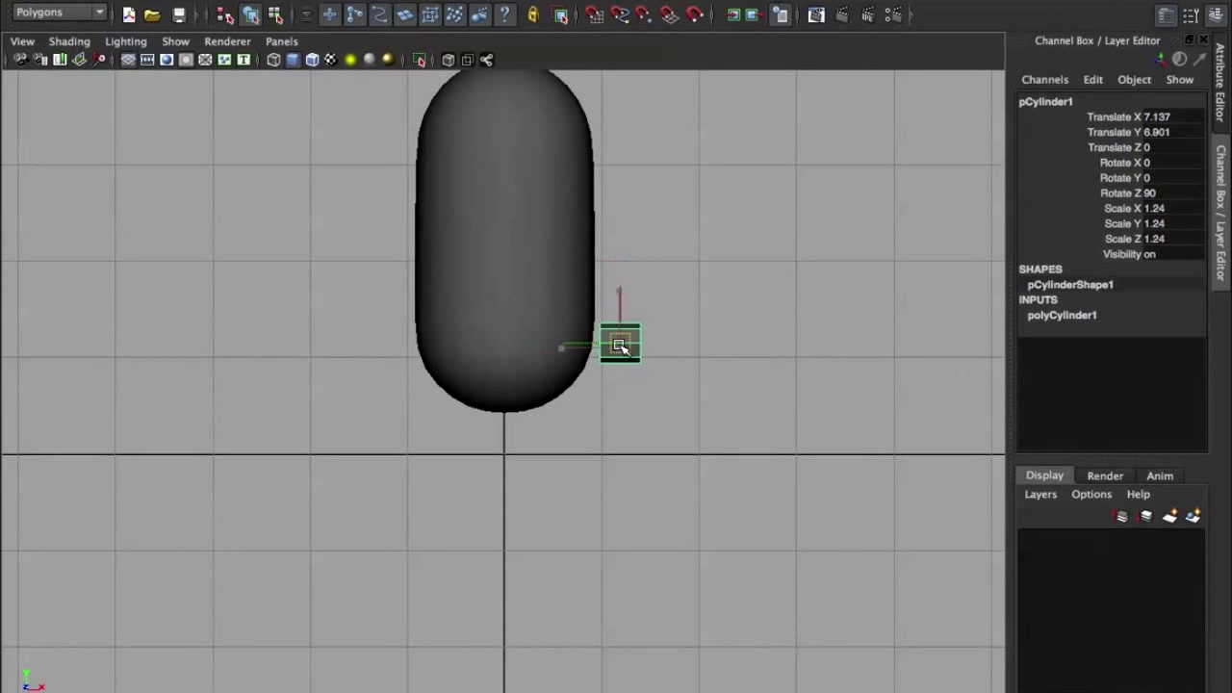
{"action": "scroll", "coordinate": [627, 340], "scroll_direction": "up", "scroll_amount": 2}
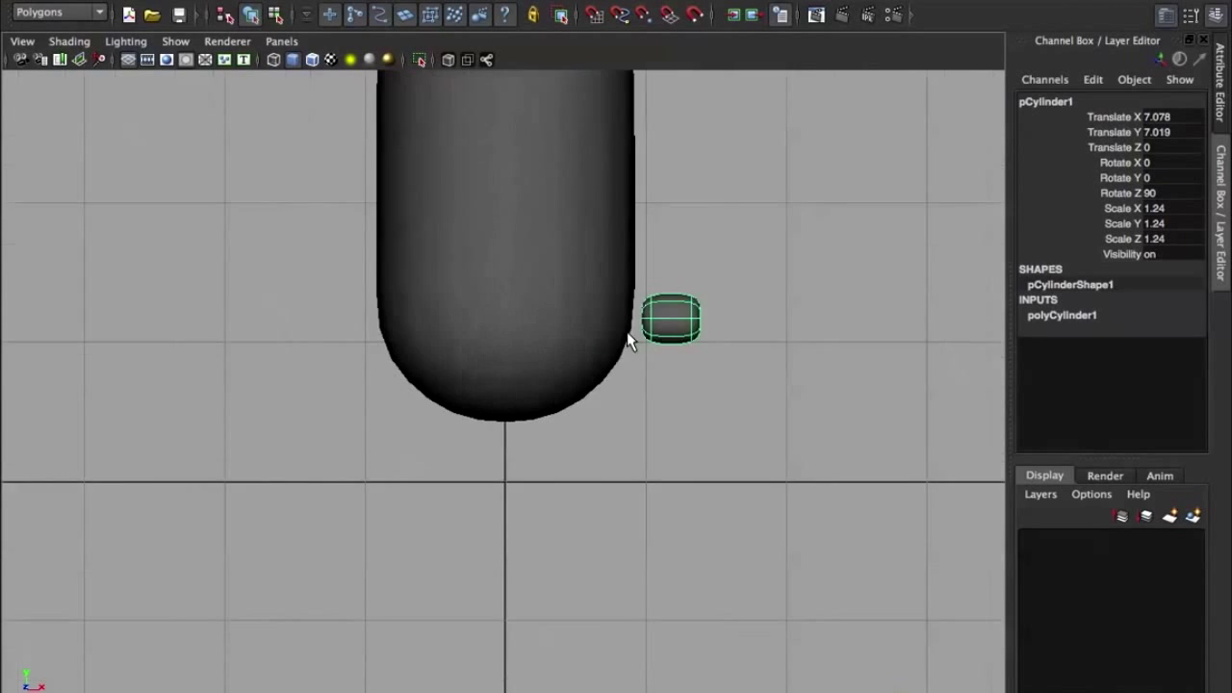
{"action": "scroll", "coordinate": [626, 340], "scroll_direction": "up", "scroll_amount": 2}
{"action": "scroll", "coordinate": [539, 351], "scroll_direction": "up", "scroll_amount": 2}
{"action": "scroll", "coordinate": [556, 342], "scroll_direction": "up", "scroll_amount": 2}
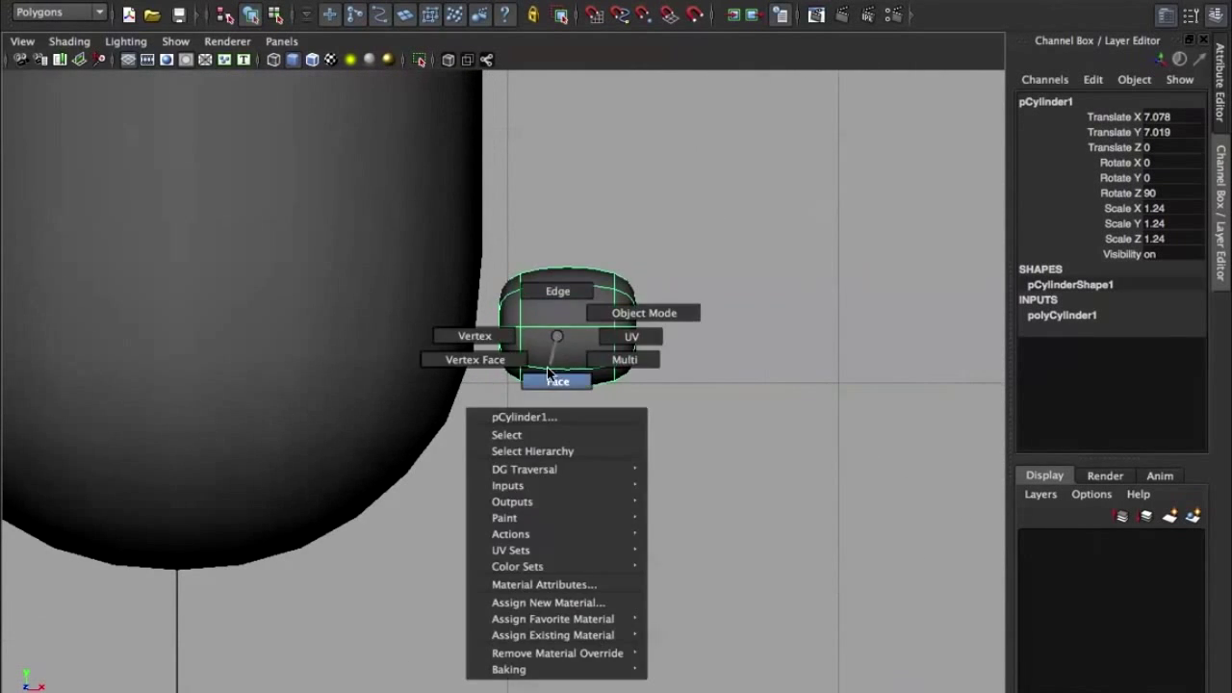
{"action": "right_click_drag", "start_coordinate": [556, 343], "coordinate": [648, 306]}
Extrude the arm cylinder's outer end faces and pull them outward to lengthen the arm
{"action": "left_click_drag", "start_coordinate": [631, 374], "coordinate": [630, 370]}
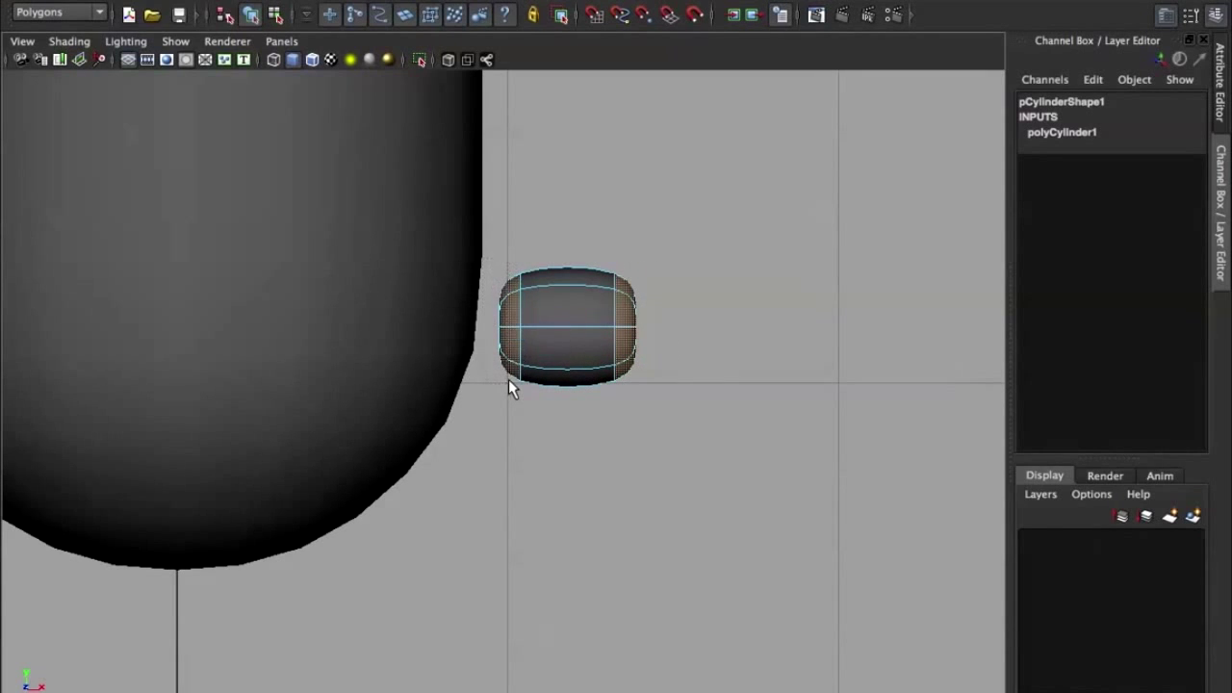
{"action": "left_click_drag", "start_coordinate": [511, 337], "coordinate": [510, 387]}
{"action": "key", "text": "3"}
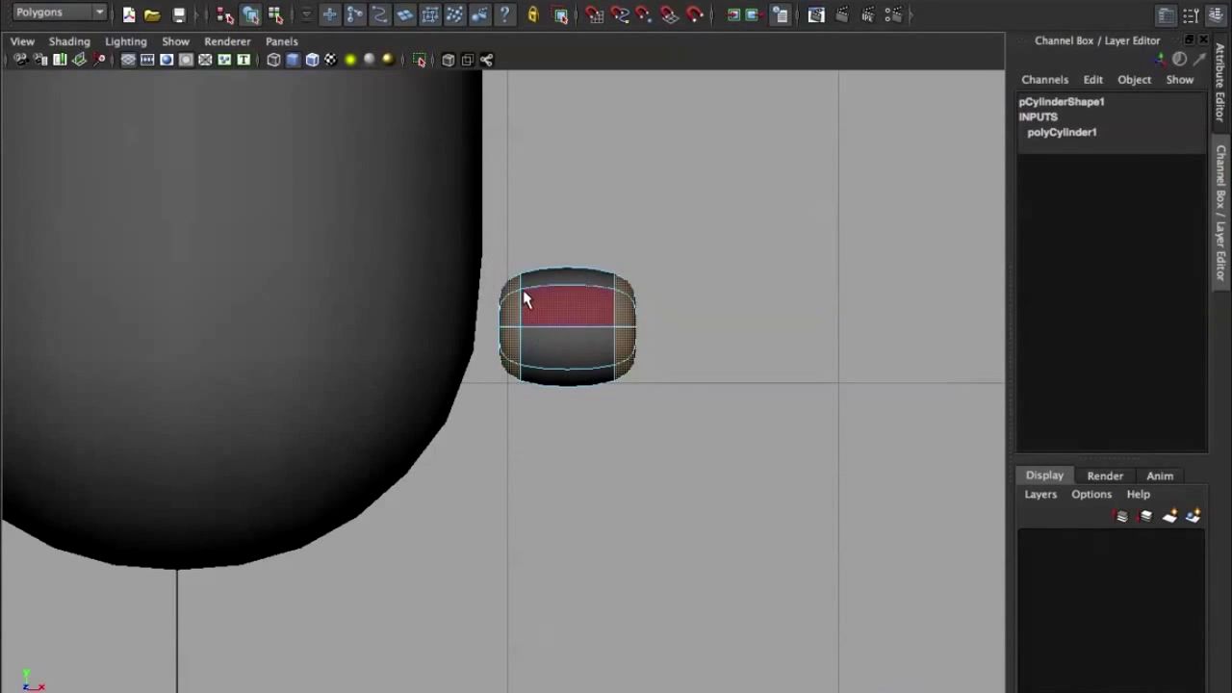
{"action": "left_click", "coordinate": [655, 459]}
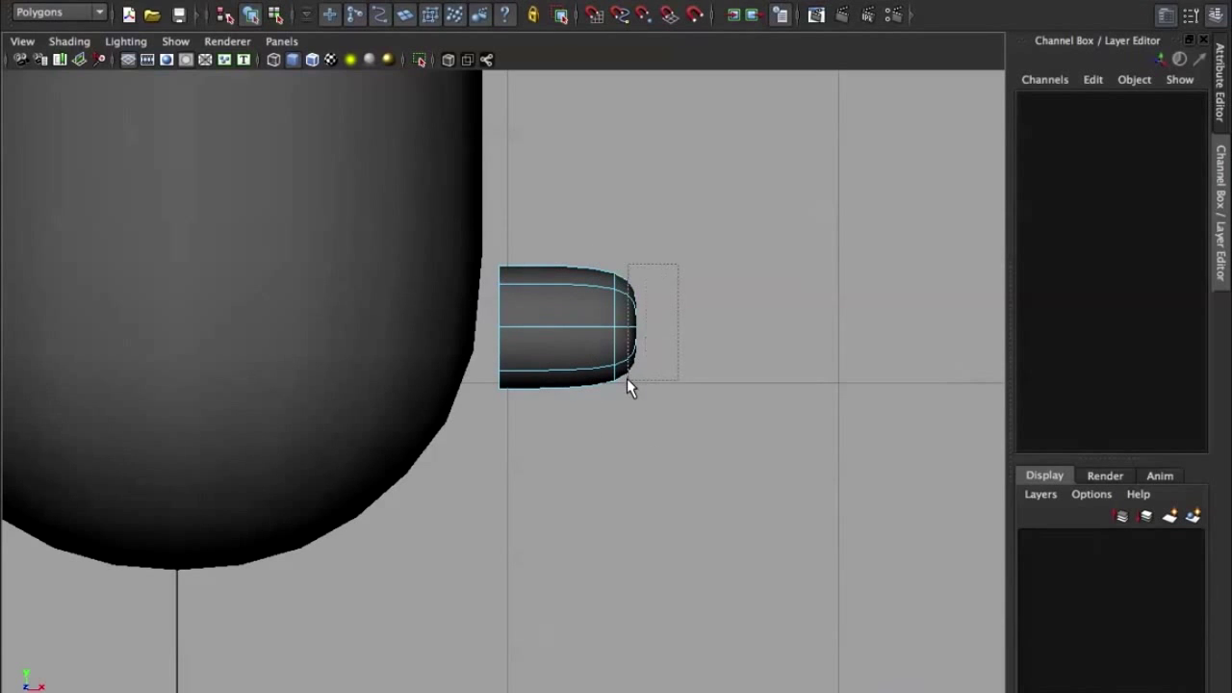
{"action": "left_click_drag", "start_coordinate": [662, 309], "coordinate": [626, 378]}
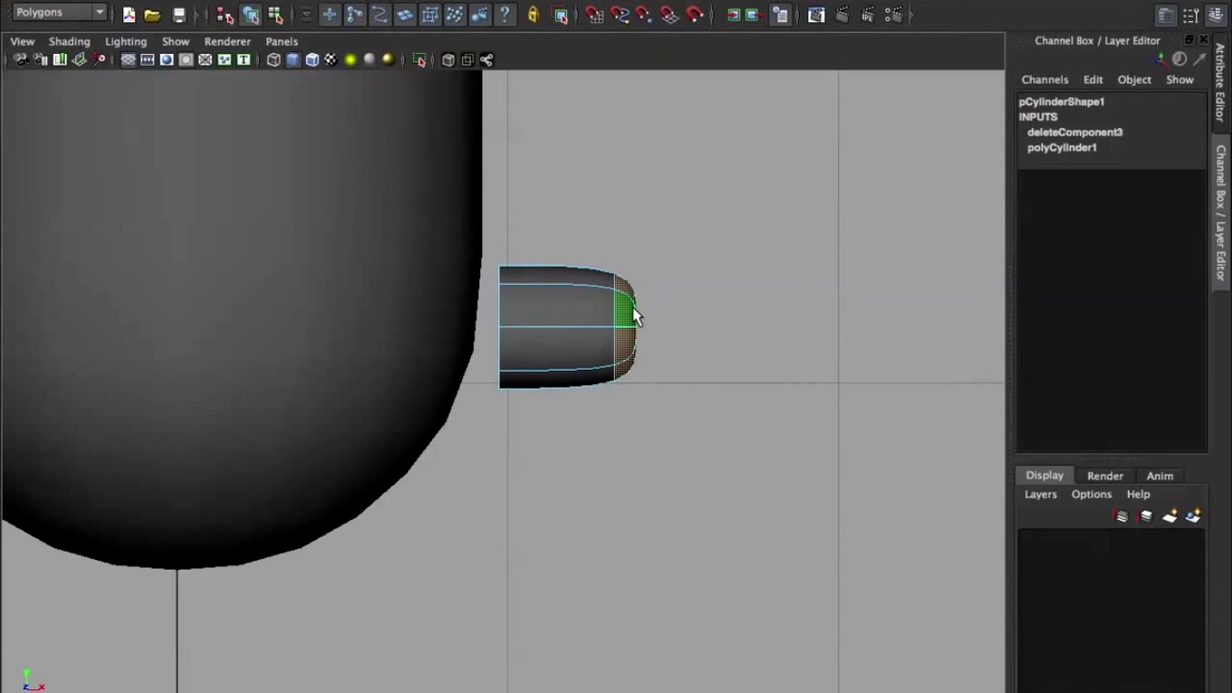
{"action": "key", "text": "1"}
{"action": "right_click_drag", "start_coordinate": [628, 308], "coordinate": [627, 334], "text": "shift"}
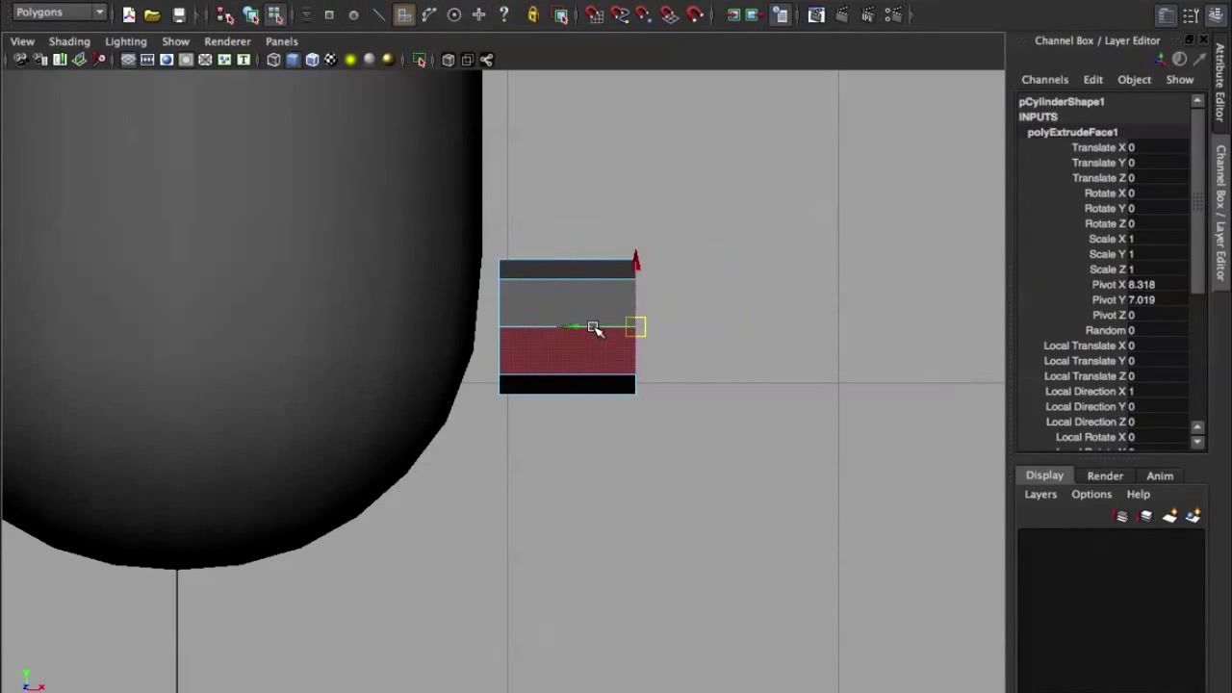
{"action": "left_click_drag", "start_coordinate": [593, 329], "coordinate": [737, 330]}
Try tapering the extruded end by scaling it, then undo the taper
{"action": "scroll", "coordinate": [751, 346], "scroll_direction": "down", "scroll_amount": 2}
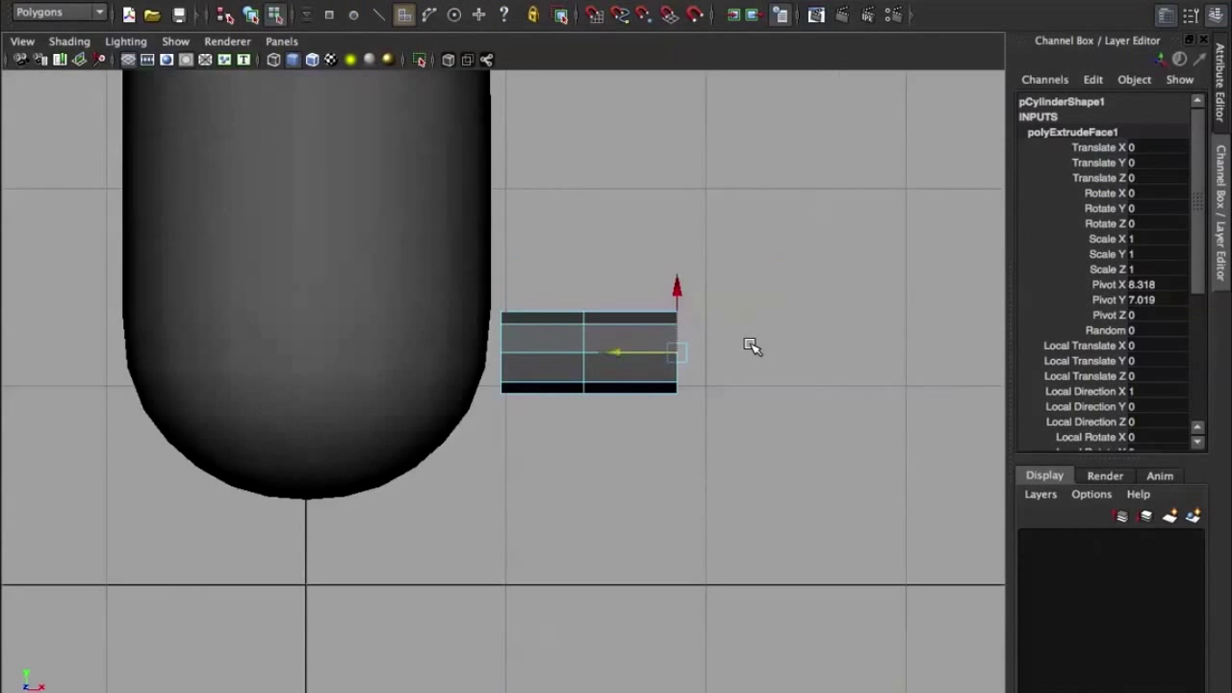
{"action": "middle_click_drag", "start_coordinate": [752, 346], "coordinate": [660, 393], "text": "alt"}
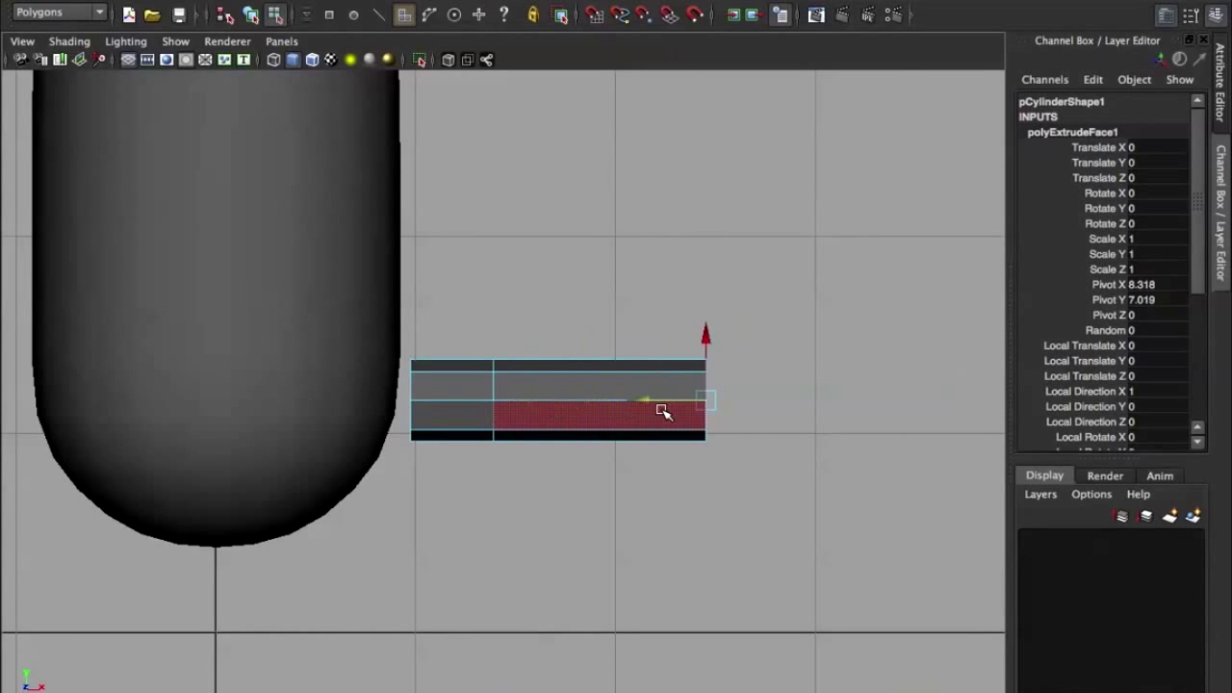
{"action": "scroll", "coordinate": [660, 413], "scroll_direction": "down", "scroll_amount": 2}
{"action": "scroll", "coordinate": [770, 404], "scroll_direction": "down", "scroll_amount": 3}
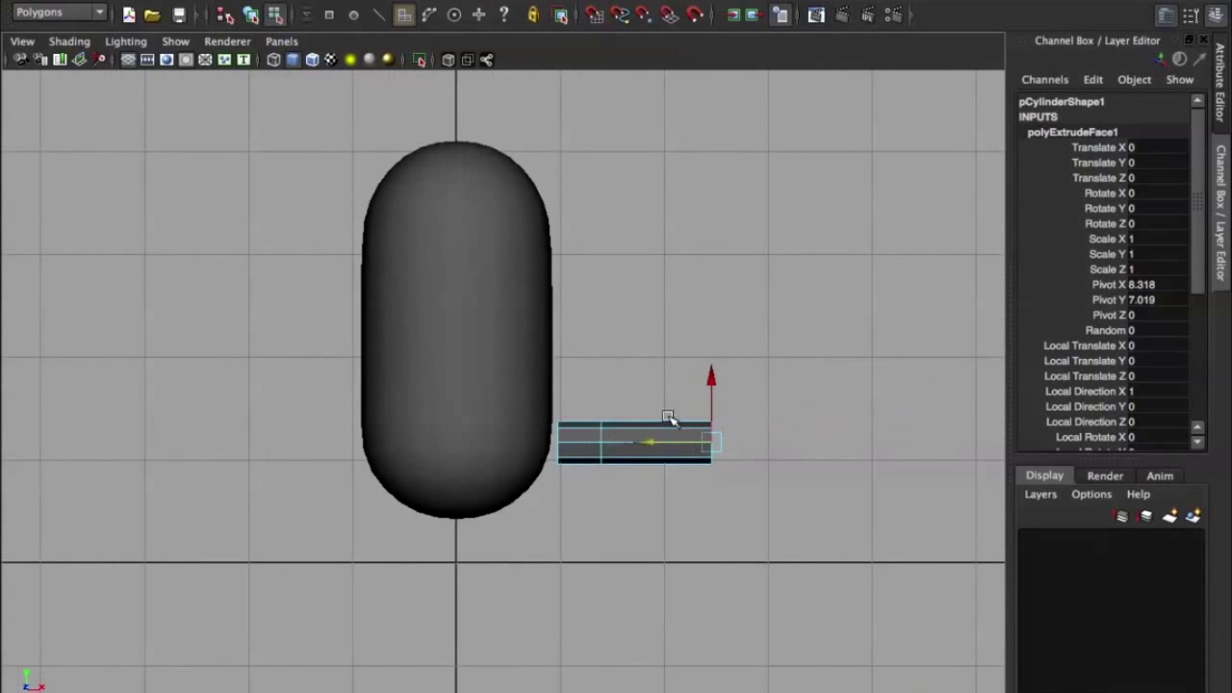
{"action": "scroll", "coordinate": [760, 454], "scroll_direction": "up", "scroll_amount": 2}
{"action": "scroll", "coordinate": [731, 476], "scroll_direction": "up", "scroll_amount": 3}
{"action": "middle_click_drag", "start_coordinate": [722, 481], "coordinate": [744, 479], "text": "alt"}
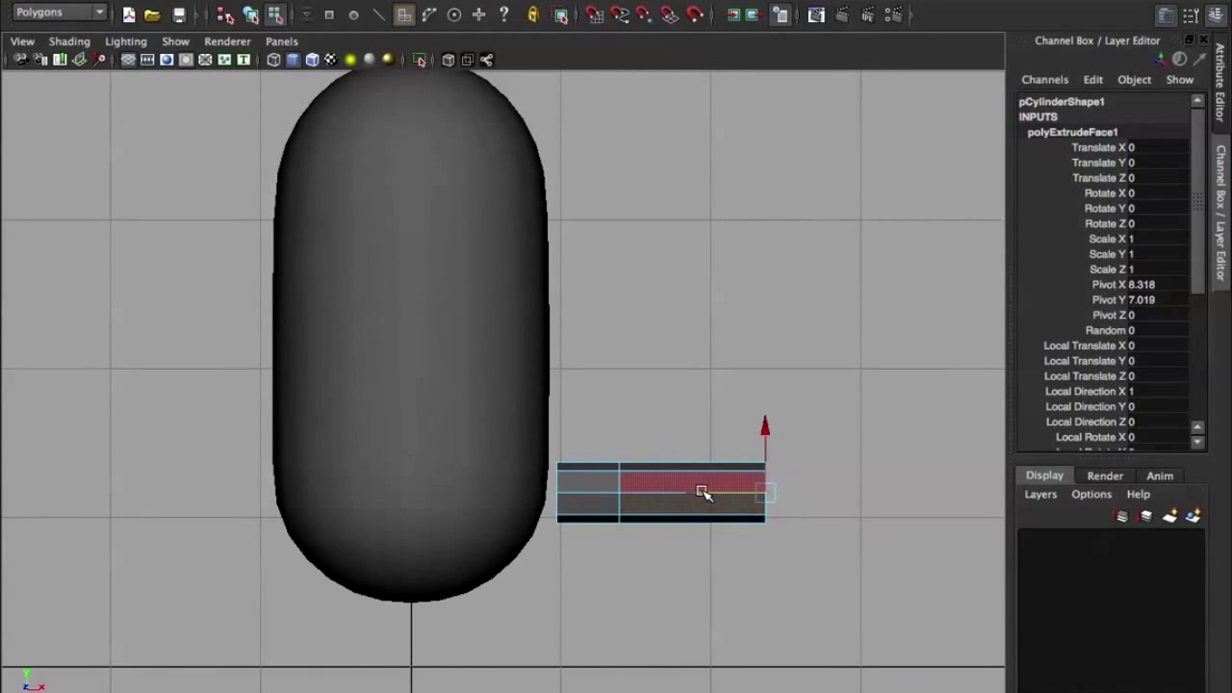
{"action": "left_click", "coordinate": [764, 492]}
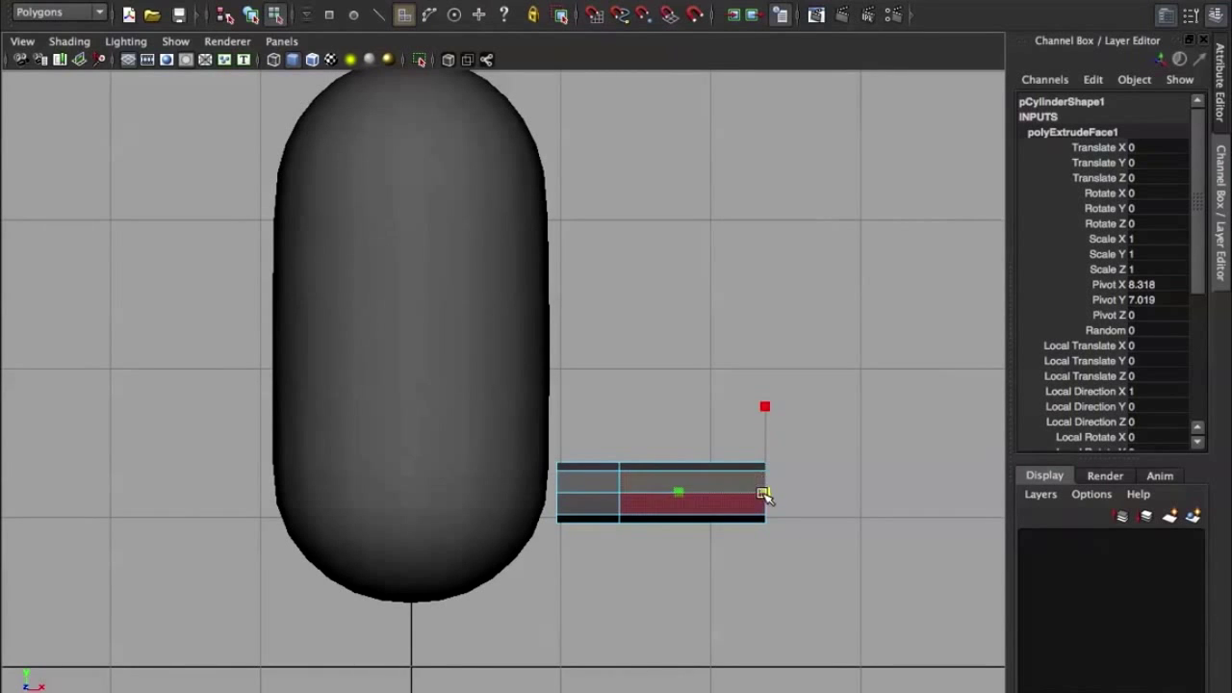
{"action": "left_click_drag", "start_coordinate": [764, 493], "coordinate": [744, 481]}
{"action": "key", "text": "ctrl+z"}
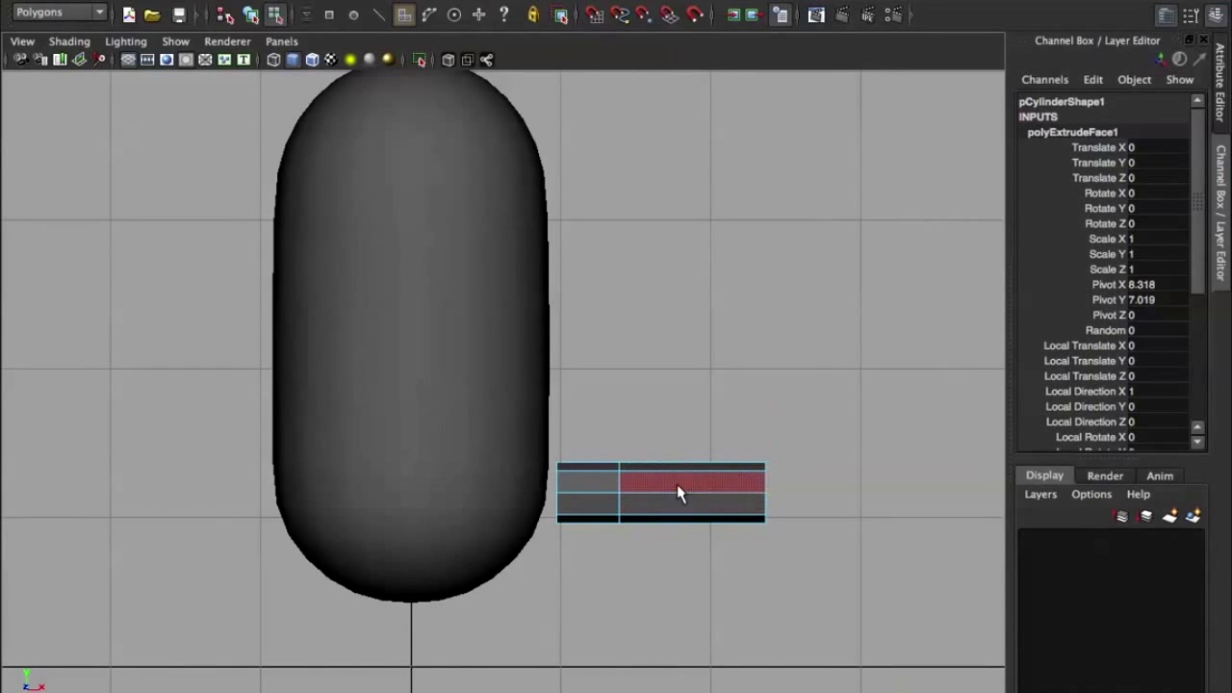
{"action": "right_click_drag", "start_coordinate": [700, 469], "coordinate": [742, 332]}
Insert new edge loops across the arm cylinder
{"action": "right_click_drag", "start_coordinate": [676, 482], "coordinate": [618, 399], "text": "shift"}
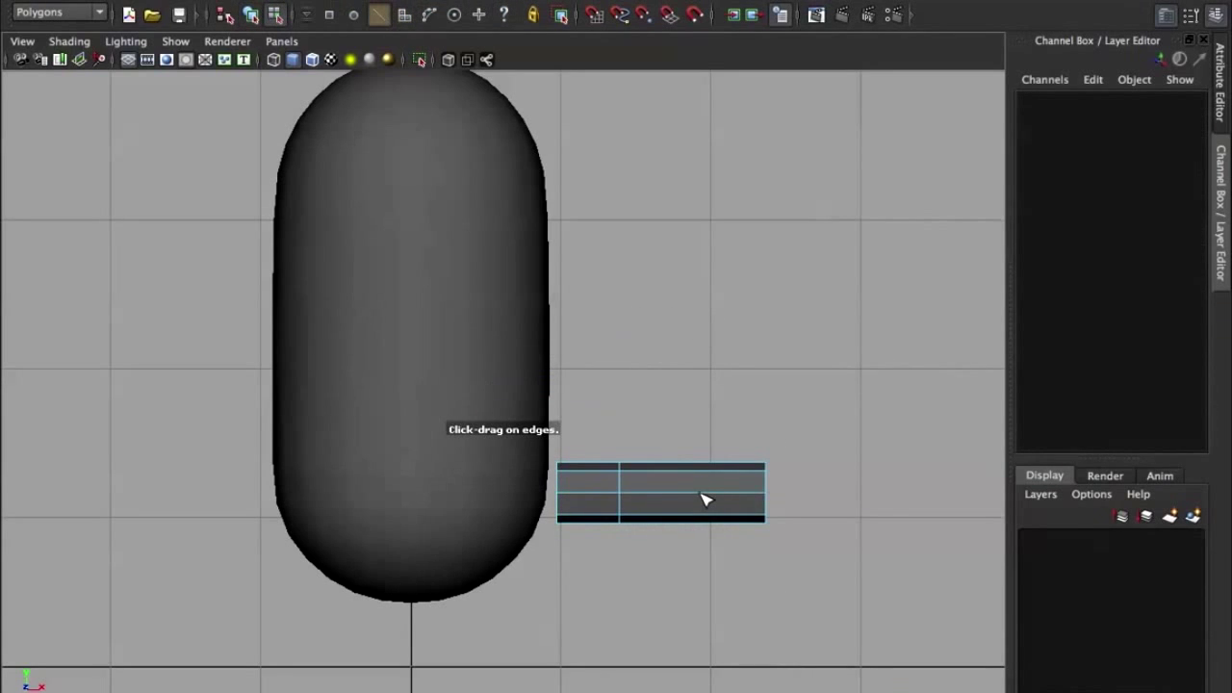
{"action": "left_click_drag", "start_coordinate": [701, 496], "coordinate": [655, 487]}
{"action": "key", "text": "r"}
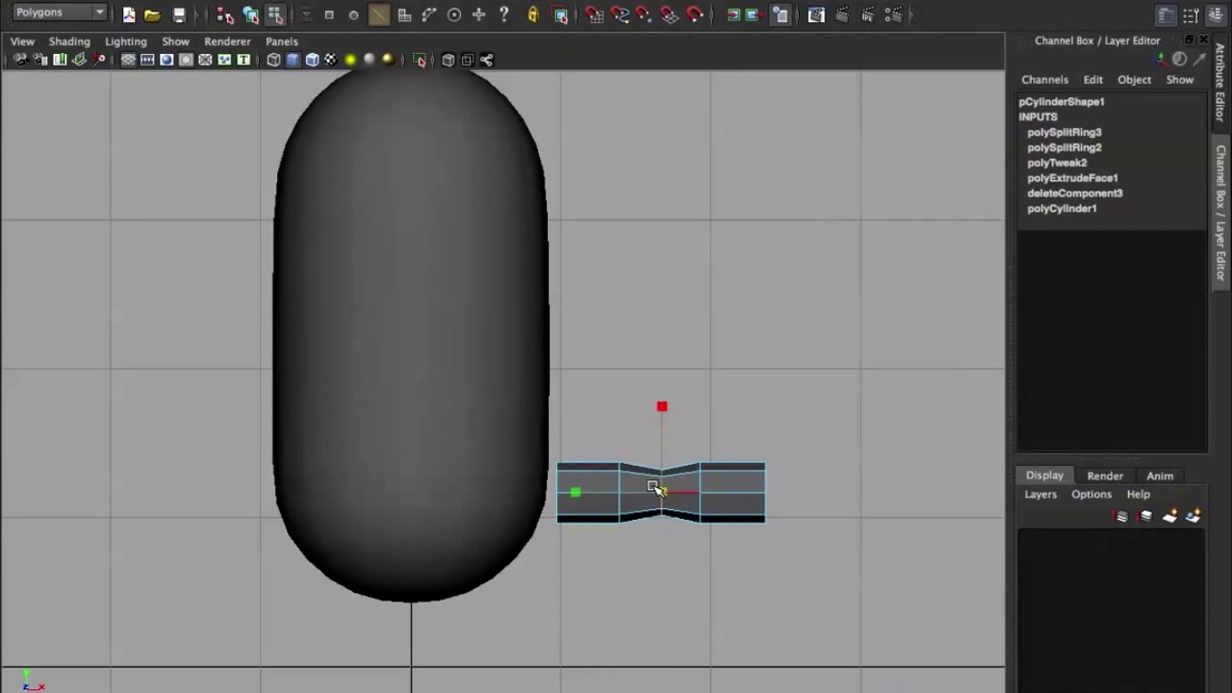
{"action": "left_click", "coordinate": [622, 472]}
{"action": "key", "text": "q"}
Scale down the middle, next and tip loops so the arm narrows toward its end
{"action": "key", "text": "e"}
{"action": "key", "text": "r"}
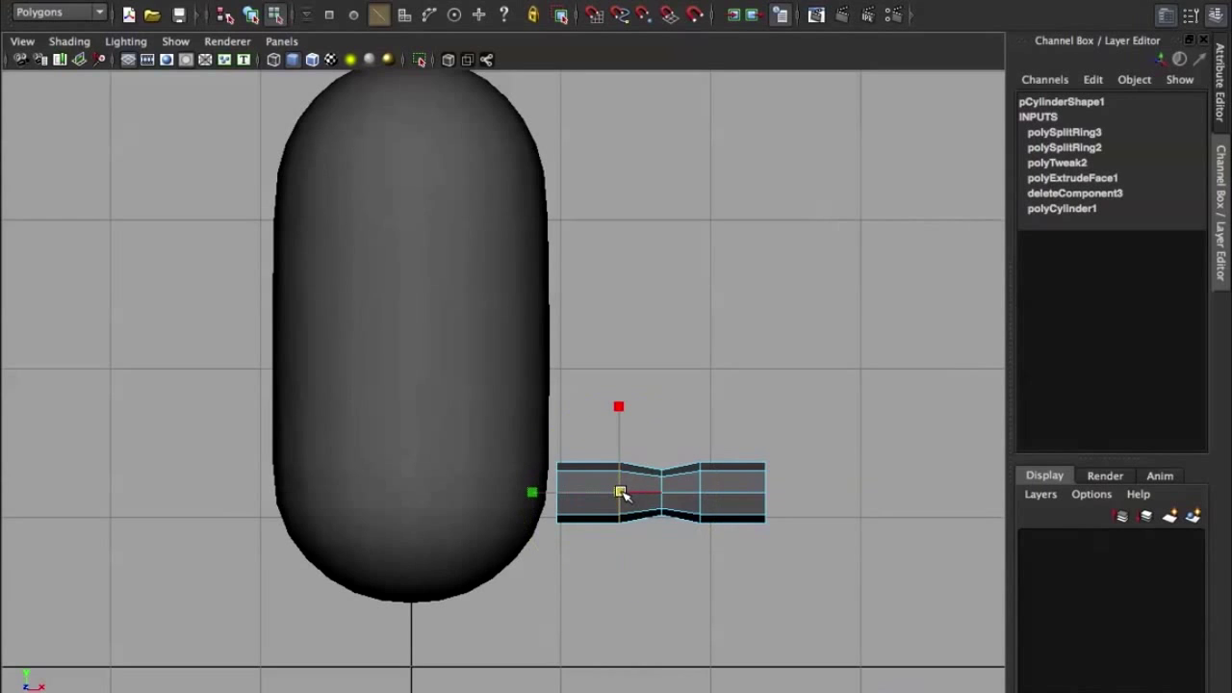
{"action": "left_click_drag", "start_coordinate": [621, 492], "coordinate": [616, 490]}
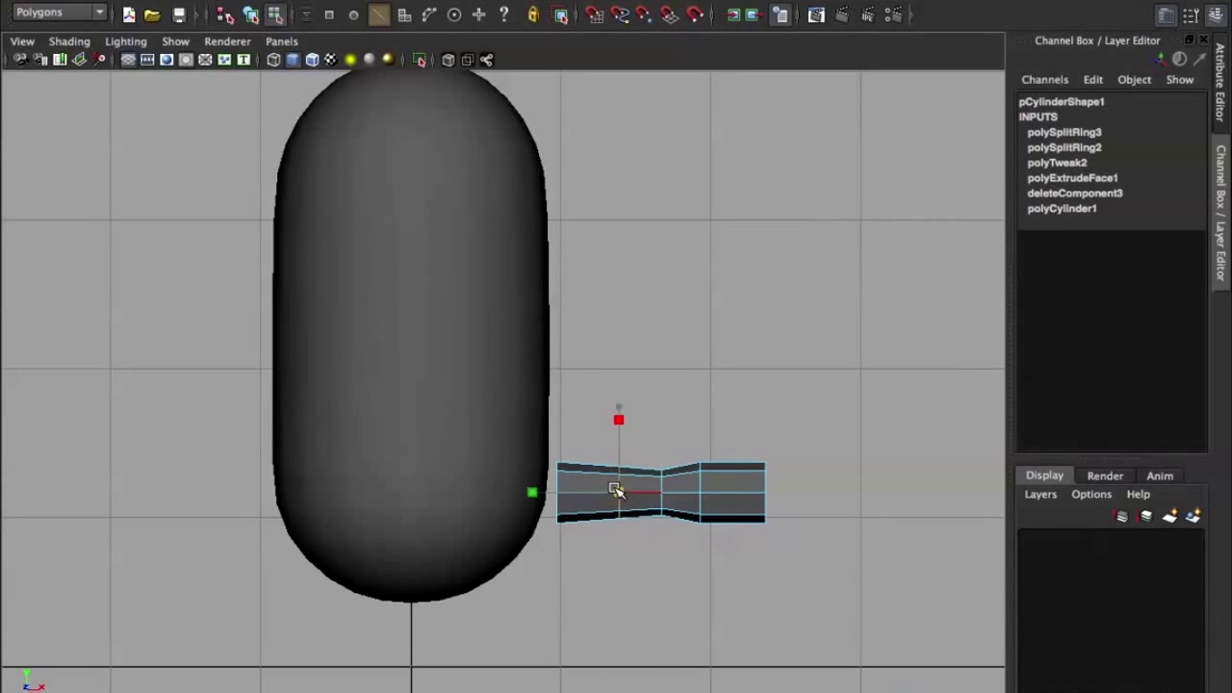
{"action": "left_click", "coordinate": [700, 485]}
{"action": "left_click_drag", "start_coordinate": [699, 492], "coordinate": [762, 490]}
{"action": "left_click", "coordinate": [767, 489]}
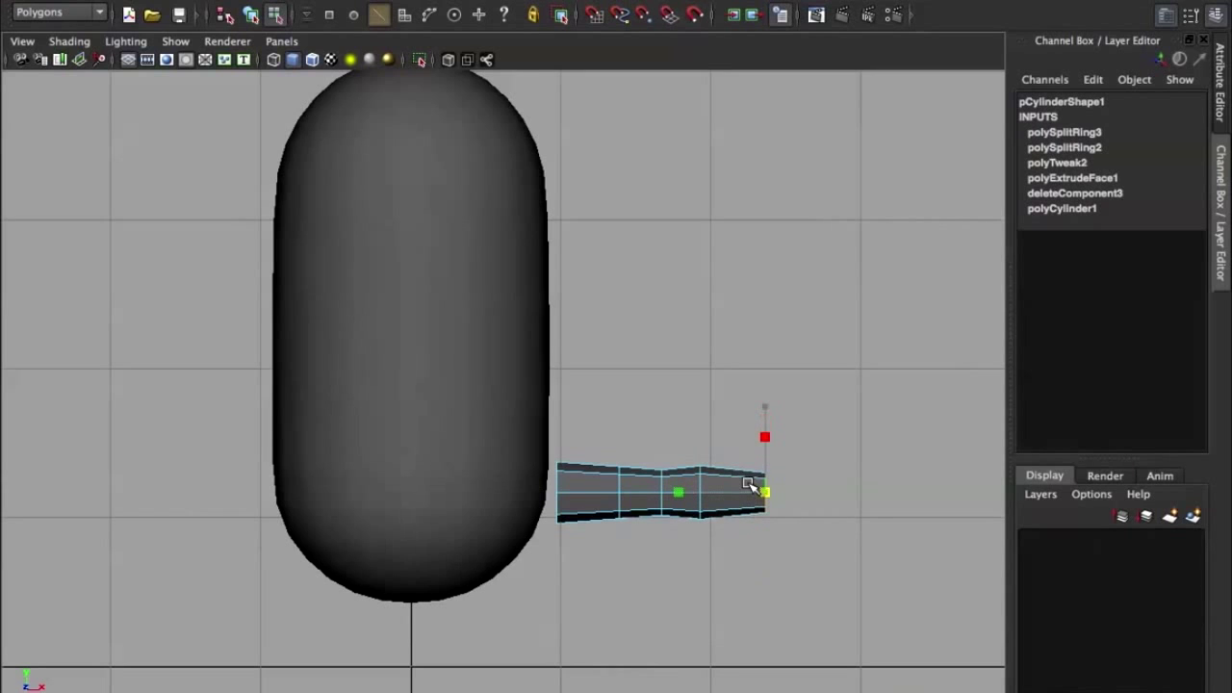
{"action": "left_click", "coordinate": [669, 451]}
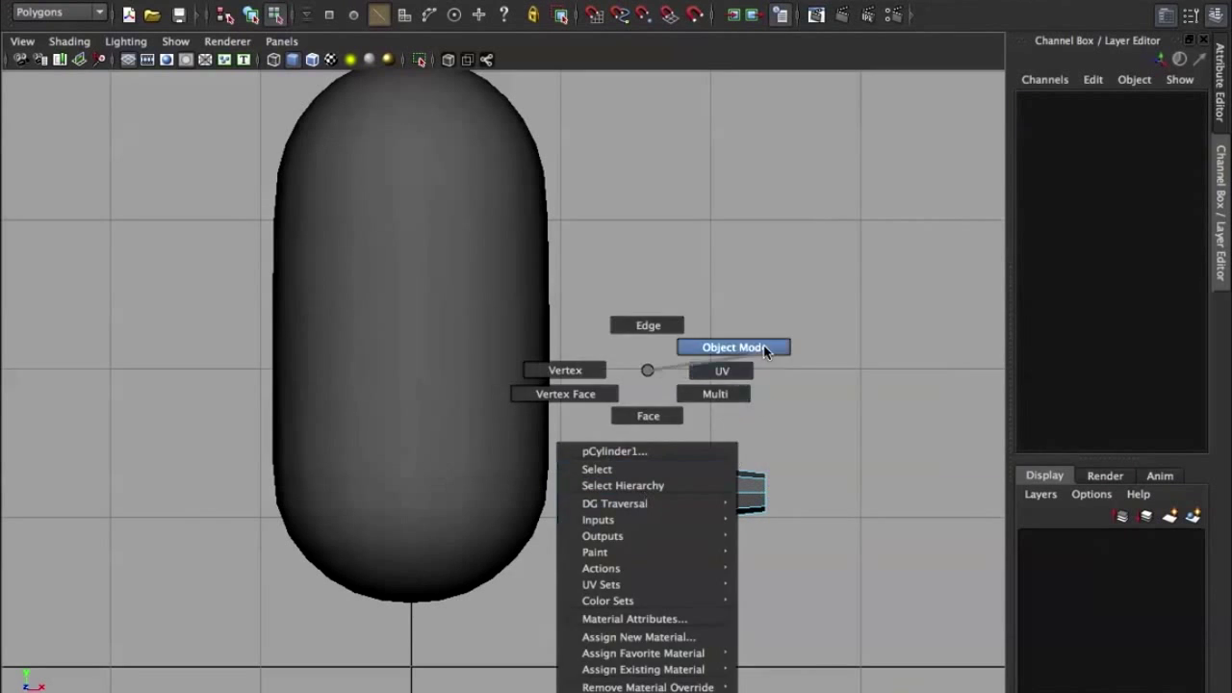
{"action": "right_click_drag", "start_coordinate": [646, 372], "coordinate": [732, 346]}
Soft-select the middle loop's vertices and push them sideways to bend the arm
{"action": "left_click", "coordinate": [671, 488]}
{"action": "key", "text": "space"}
{"action": "left_click_drag", "start_coordinate": [671, 487], "coordinate": [673, 428]}
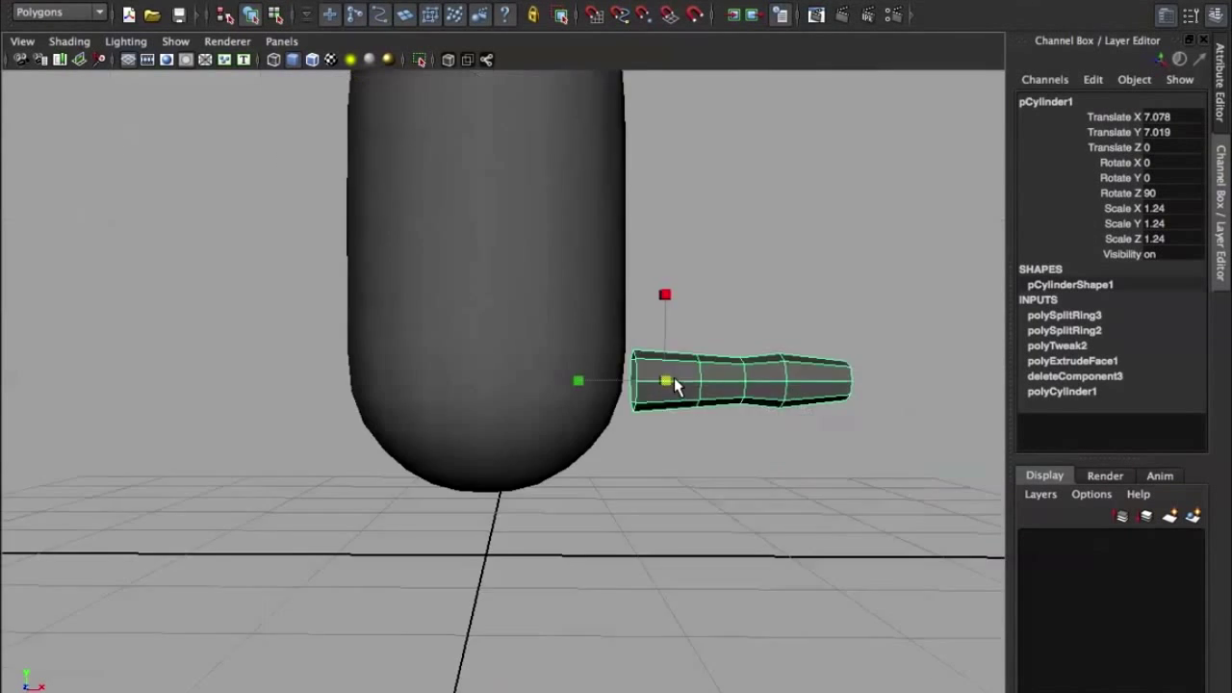
{"action": "right_click_drag", "start_coordinate": [497, 376], "coordinate": [550, 357]}
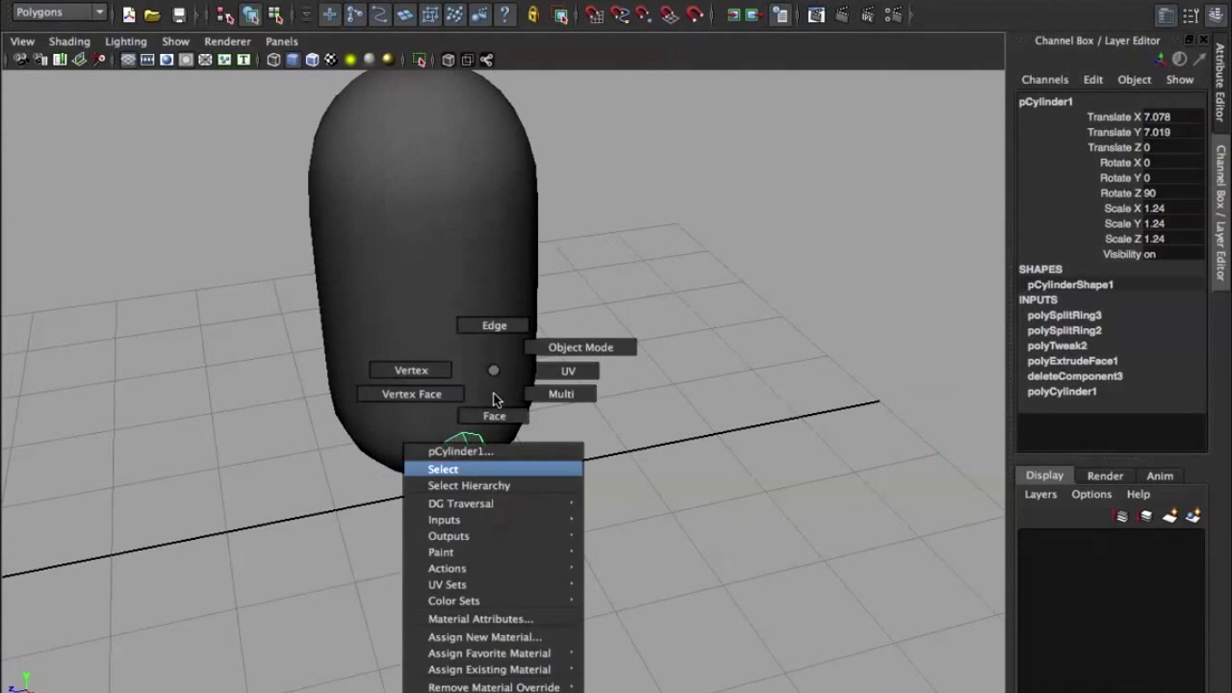
{"action": "middle_click_drag", "start_coordinate": [549, 357], "coordinate": [672, 99], "text": "alt"}
{"action": "left_click_drag", "start_coordinate": [672, 99], "coordinate": [654, 140], "text": "alt"}
{"action": "scroll", "coordinate": [558, 414], "scroll_direction": "up", "scroll_amount": 3}
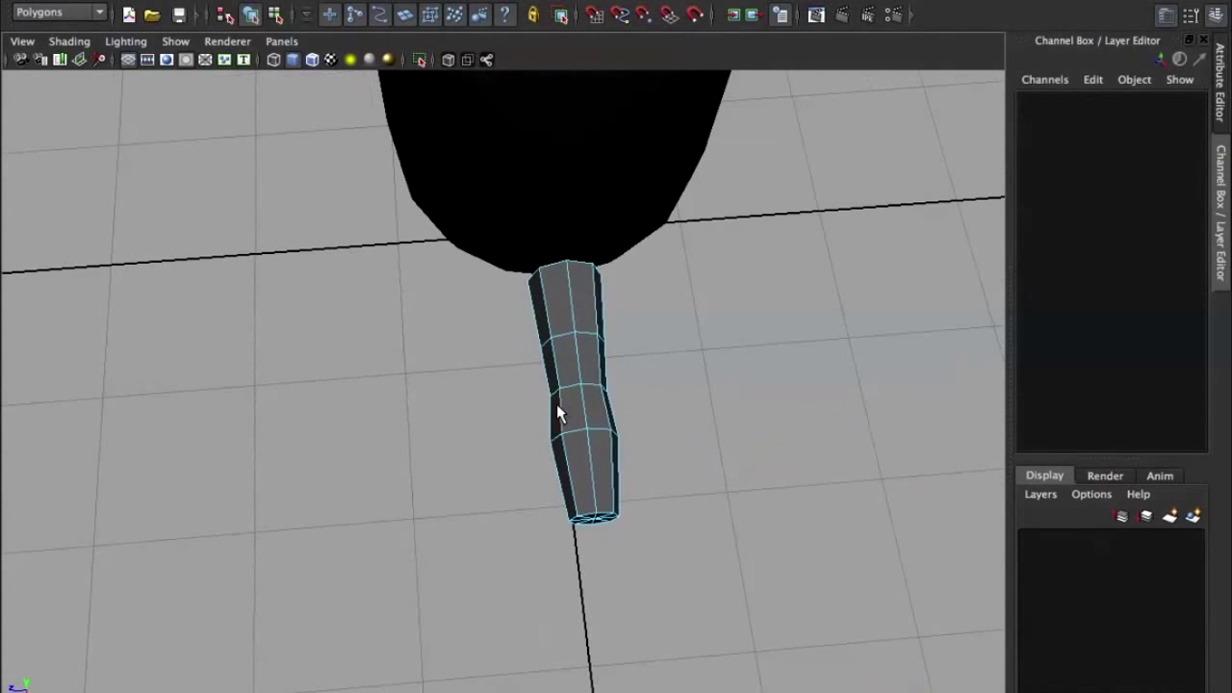
{"action": "left_click", "coordinate": [568, 390]}
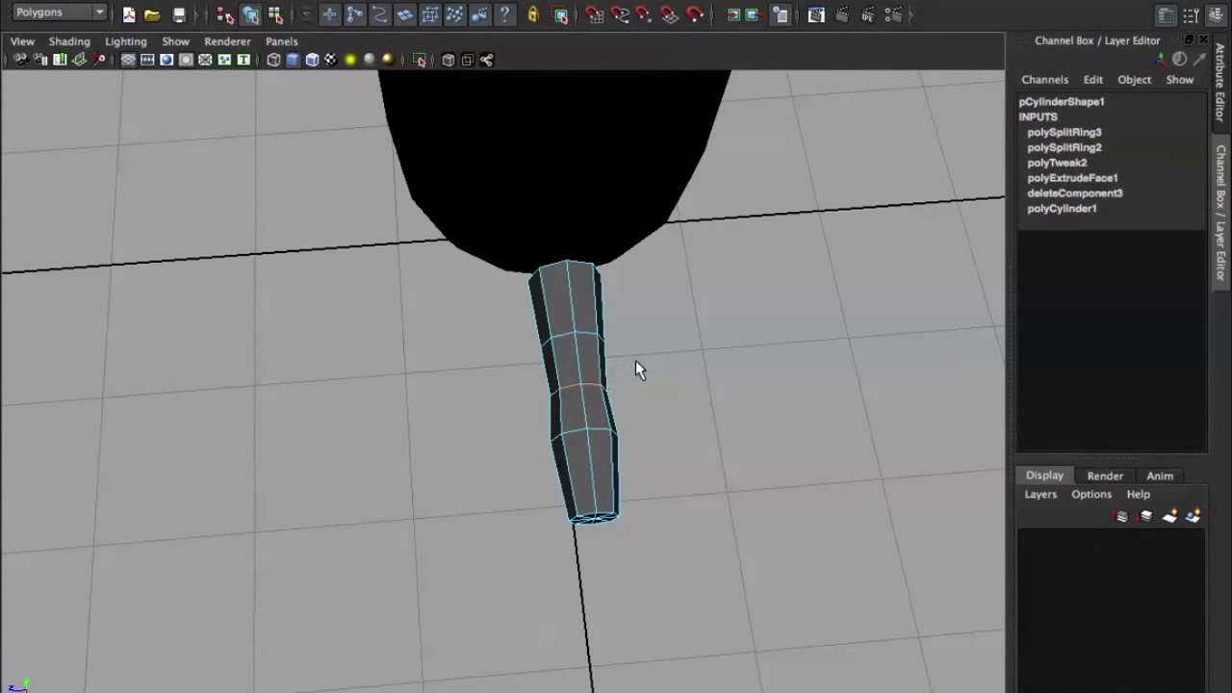
{"action": "key", "text": "ctrl+F9"}
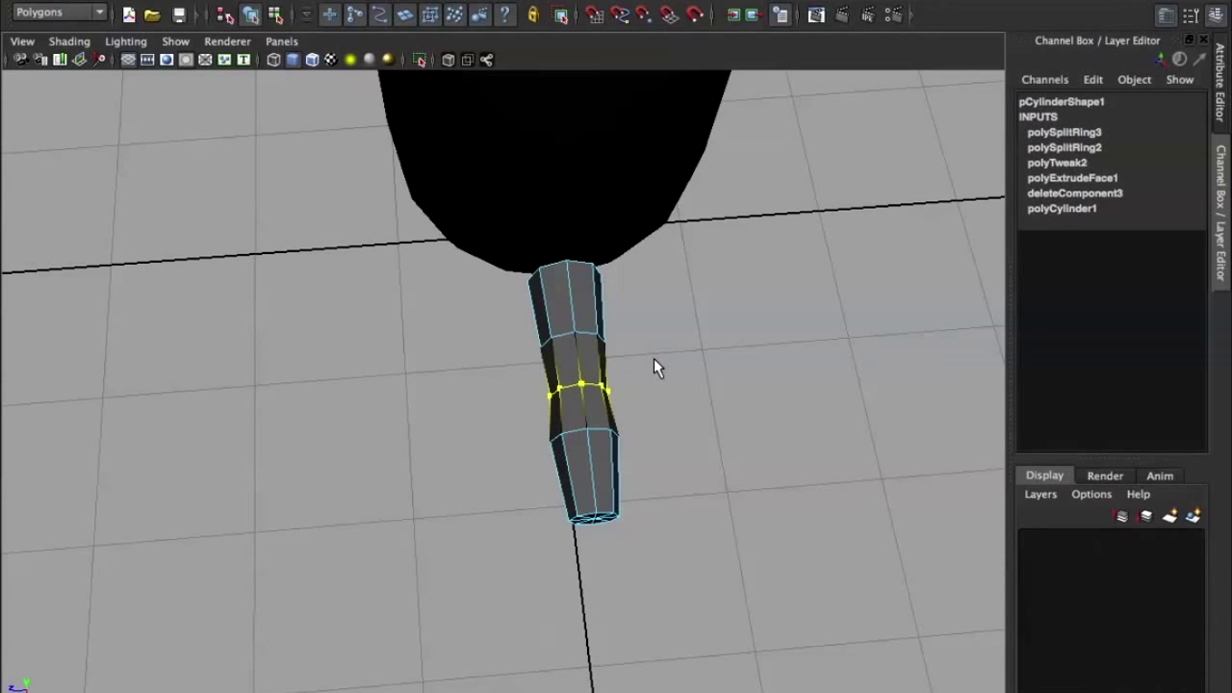
{"action": "key", "text": "b"}
{"action": "middle_click_drag", "start_coordinate": [653, 360], "coordinate": [743, 406]}
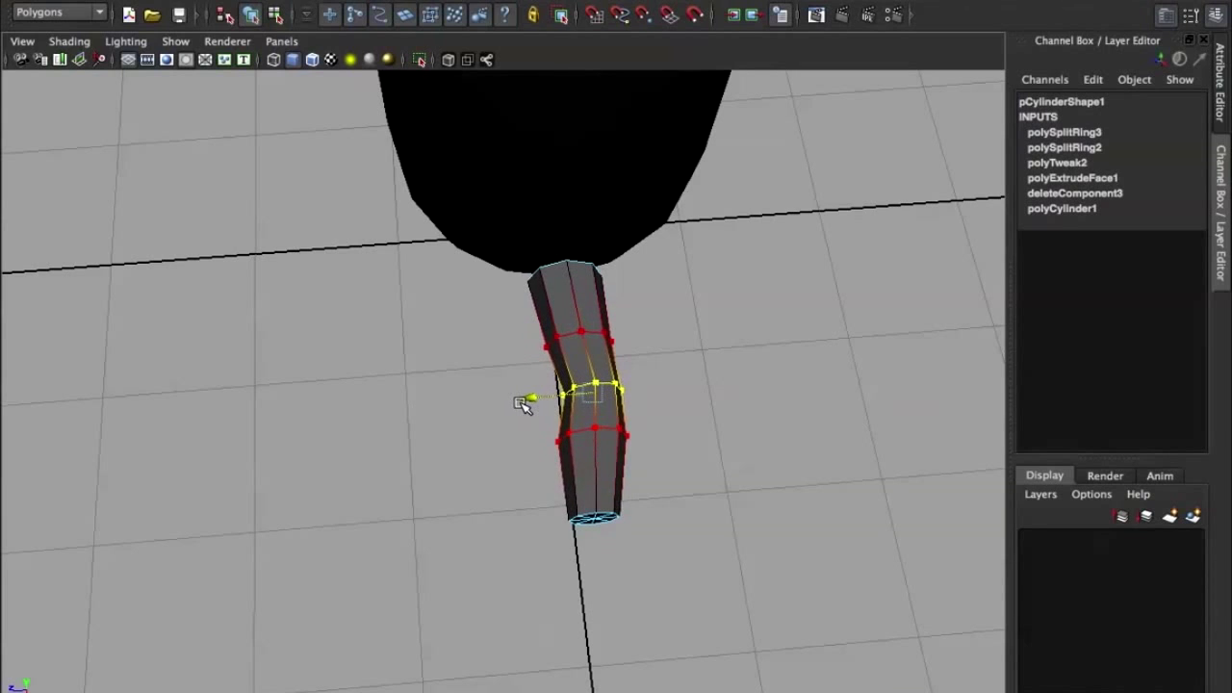
{"action": "middle_click_drag", "start_coordinate": [508, 402], "coordinate": [519, 402]}
Move the arm along Z to about -0.76 so it sits against the body
{"action": "right_click_drag", "start_coordinate": [566, 328], "coordinate": [640, 295]}
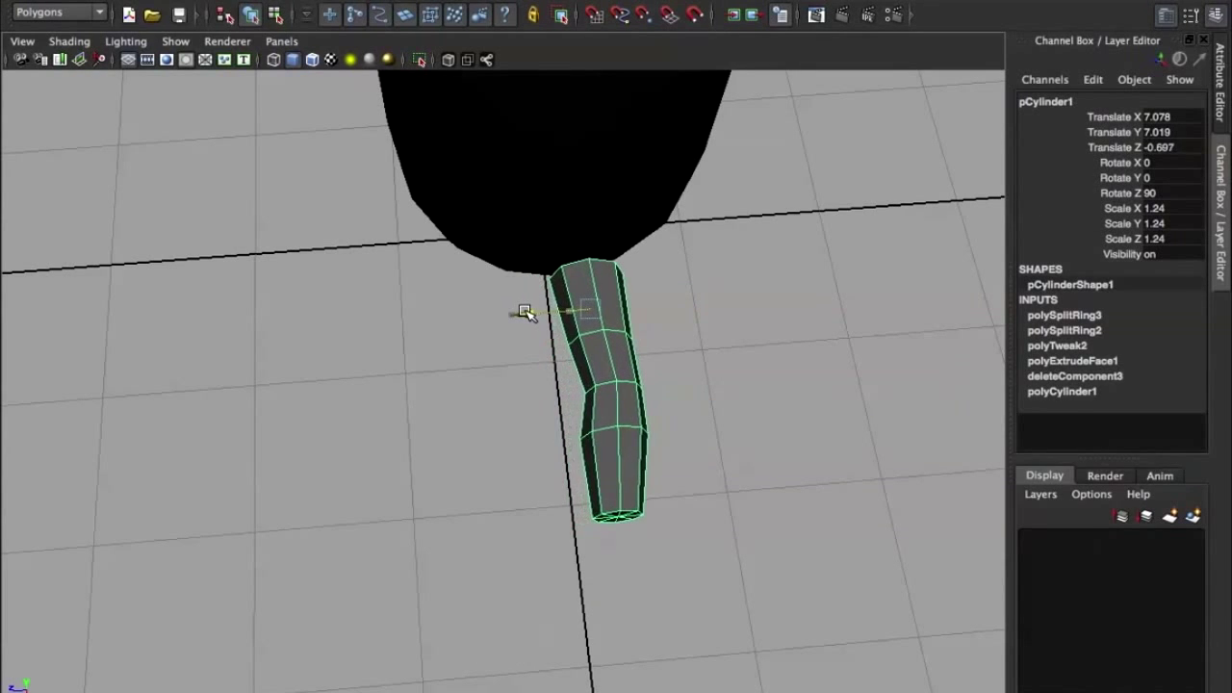
{"action": "mouse_move", "coordinate": [503, 310]}
{"action": "left_mouse_down"}
{"action": "mouse_move", "coordinate": [587, 319]}
{"action": "mouse_move", "coordinate": [779, 187]}
{"action": "mouse_move", "coordinate": [524, 255]}
{"action": "mouse_move", "coordinate": [549, 426]}
{"action": "mouse_move", "coordinate": [541, 466]}
{"action": "left_mouse_up"}
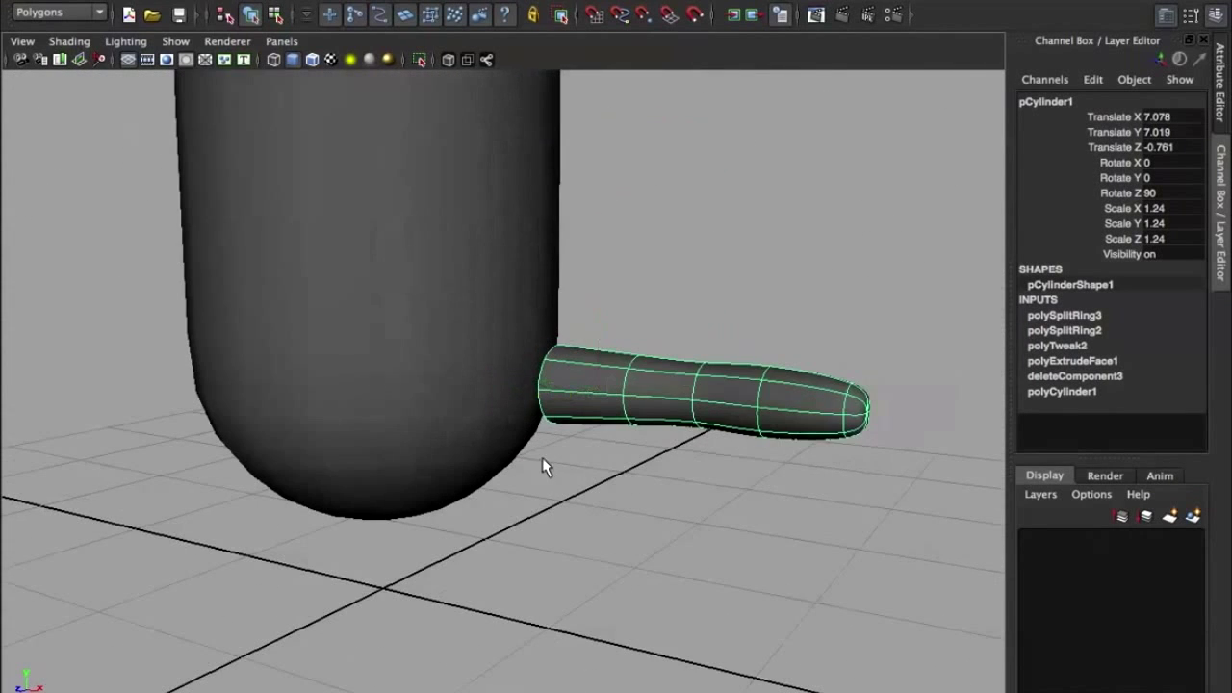
{"action": "left_click", "coordinate": [408, 367]}
{"action": "mouse_move", "coordinate": [366, 366]}
{"action": "left_mouse_down", "text": "alt"}
{"action": "mouse_move", "coordinate": [453, 346]}
{"action": "mouse_move", "coordinate": [467, 324]}
{"action": "mouse_move", "coordinate": [448, 290]}
{"action": "left_mouse_up", "text": "alt"}
Delete the faces of the capsule body's left half
{"action": "right_click_drag", "start_coordinate": [449, 291], "coordinate": [453, 335]}
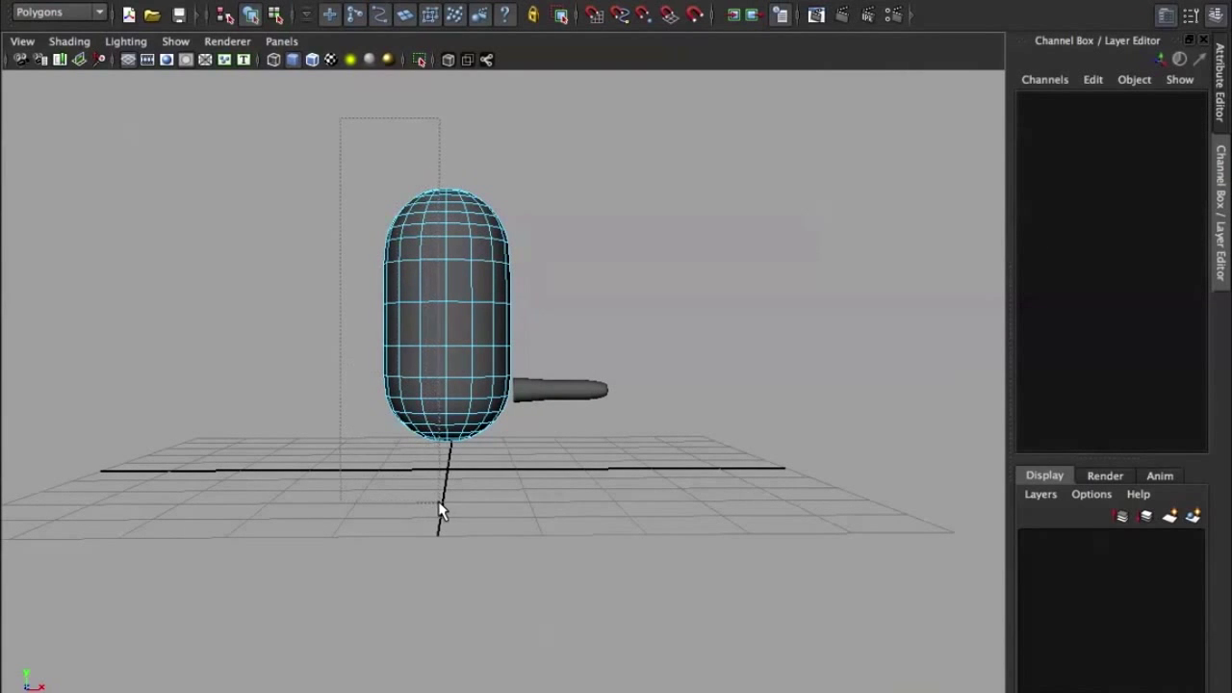
{"action": "mouse_move", "coordinate": [441, 510]}
{"action": "left_mouse_down"}
{"action": "mouse_move", "coordinate": [439, 468]}
{"action": "mouse_move", "coordinate": [591, 330]}
{"action": "mouse_move", "coordinate": [691, 397]}
{"action": "mouse_move", "coordinate": [448, 522]}
{"action": "mouse_move", "coordinate": [545, 310]}
{"action": "mouse_move", "coordinate": [577, 320]}
{"action": "mouse_move", "coordinate": [489, 320]}
{"action": "left_mouse_up"}
{"action": "key", "text": "Delete"}
{"action": "right_click_drag", "start_coordinate": [489, 320], "coordinate": [589, 218]}
{"action": "scroll", "coordinate": [511, 278], "scroll_direction": "up", "scroll_amount": 3}
{"action": "scroll", "coordinate": [534, 293], "scroll_direction": "up", "scroll_amount": 2}
Delete the body faces beside the arm to open a hole where it joins
{"action": "left_click", "coordinate": [534, 293]}
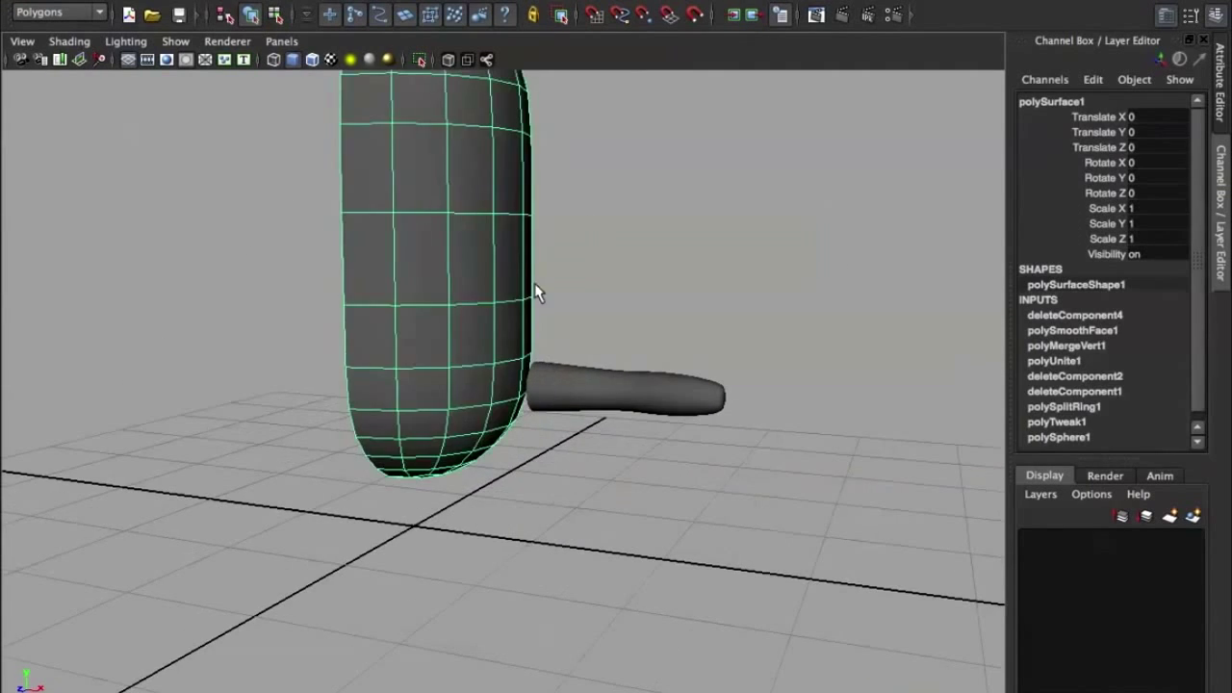
{"action": "mouse_move", "coordinate": [536, 292]}
{"action": "left_mouse_down", "text": "alt"}
{"action": "mouse_move", "coordinate": [517, 267]}
{"action": "mouse_move", "coordinate": [530, 344]}
{"action": "left_mouse_up", "text": "alt"}
{"action": "scroll", "coordinate": [561, 353], "scroll_direction": "up", "scroll_amount": 4}
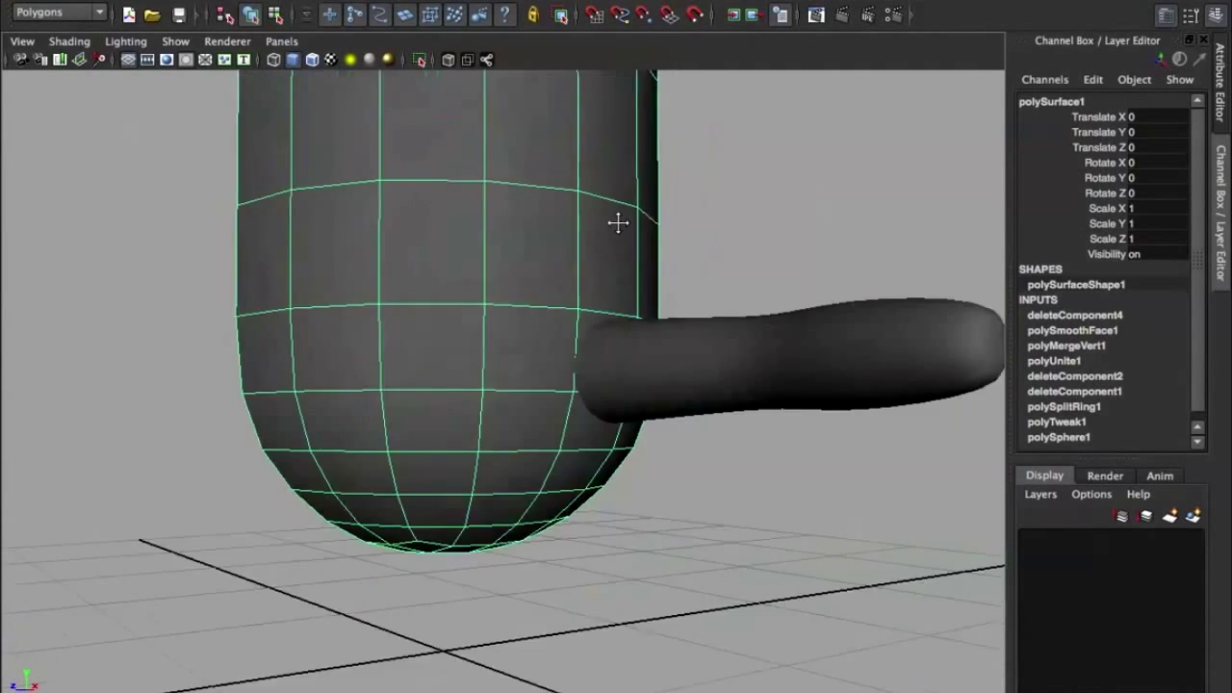
{"action": "left_click_drag", "start_coordinate": [618, 222], "coordinate": [523, 275], "text": "alt"}
{"action": "right_click_drag", "start_coordinate": [523, 275], "coordinate": [523, 316]}
{"action": "left_click", "coordinate": [524, 304]}
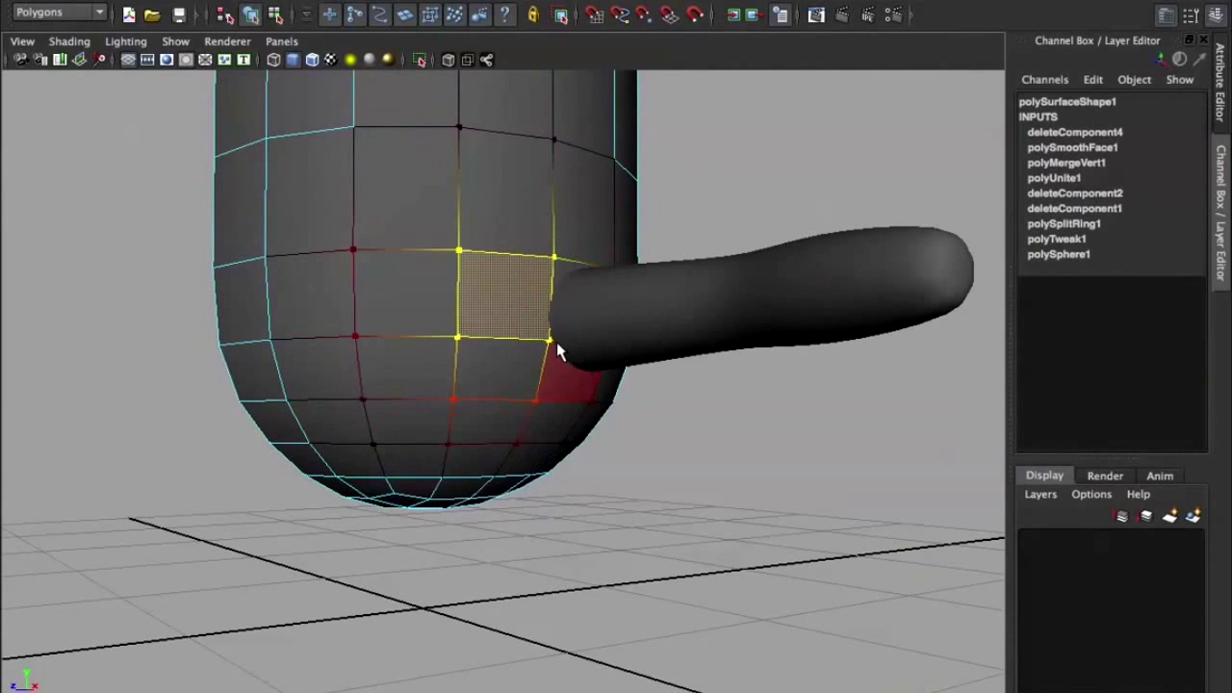
{"action": "left_click", "coordinate": [556, 354], "text": "shift"}
{"action": "key", "text": "Delete"}
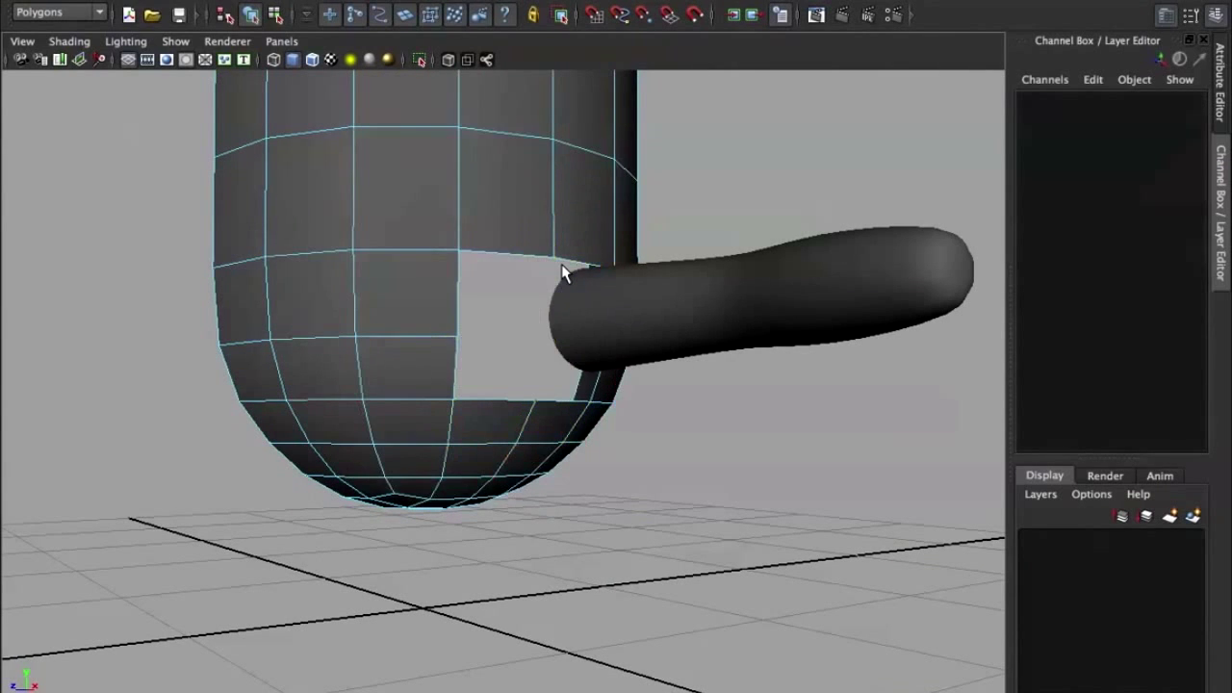
Select the edge loop at the arm's inner end
{"action": "left_click_drag", "start_coordinate": [545, 253], "coordinate": [539, 267], "text": "alt"}
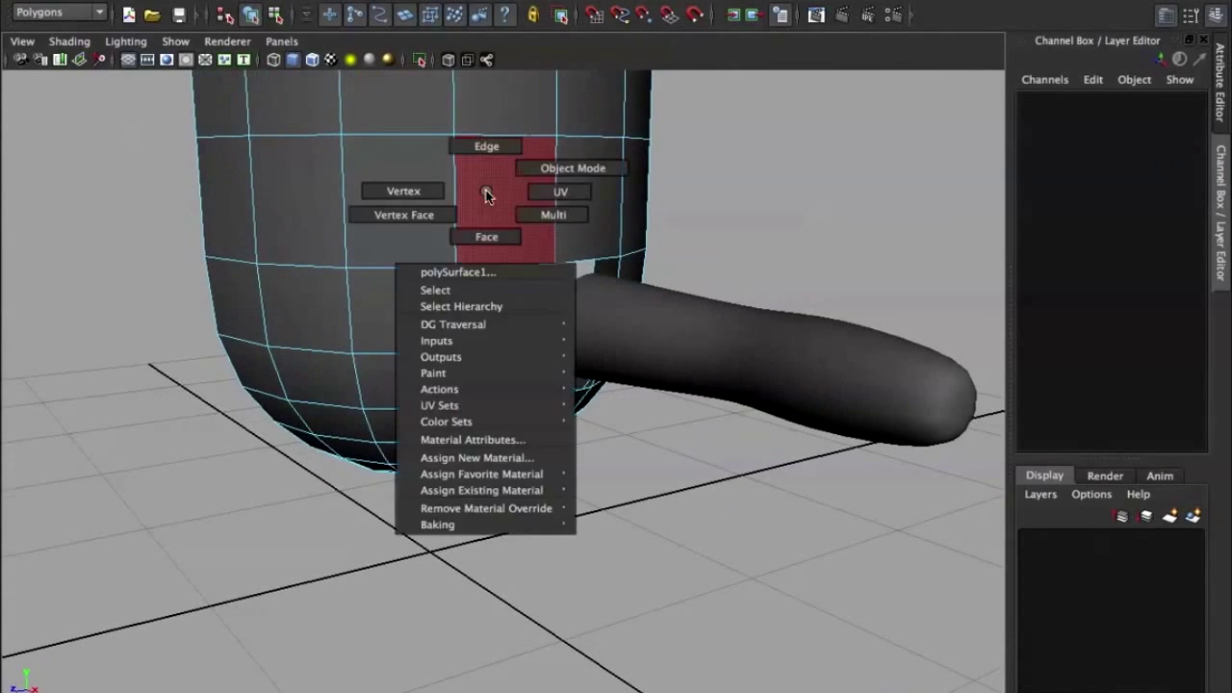
{"action": "right_click_drag", "start_coordinate": [481, 190], "coordinate": [563, 169]}
{"action": "left_click", "coordinate": [599, 311]}
{"action": "left_click_drag", "start_coordinate": [600, 311], "coordinate": [616, 309], "text": "alt"}
{"action": "right_click_drag", "start_coordinate": [593, 289], "coordinate": [599, 264]}
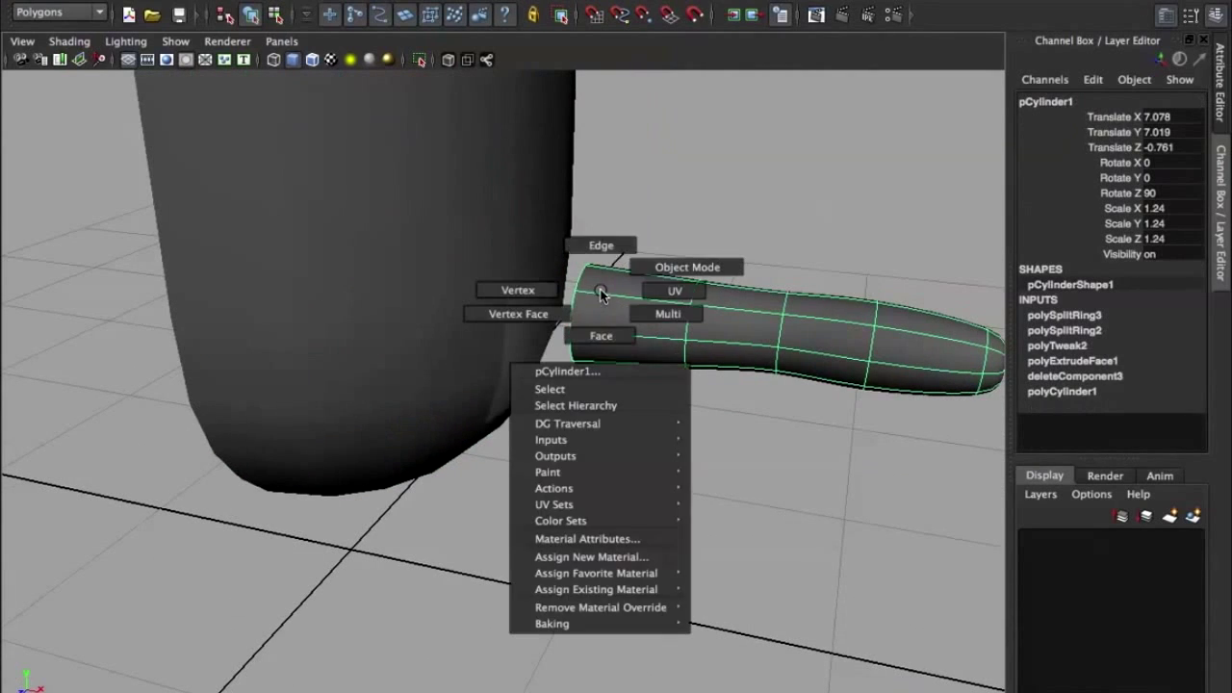
{"action": "double_click", "coordinate": [572, 315]}
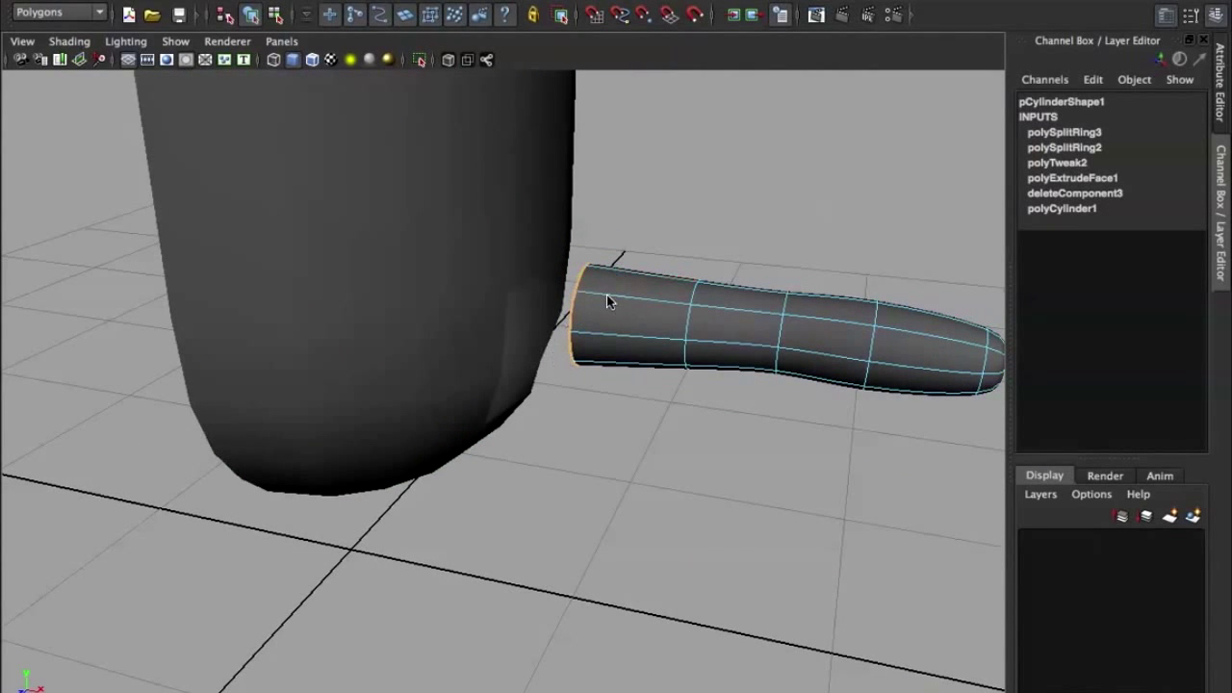
Extrude the arm's open-end edge loop toward the body to form a flared collar
{"action": "right_click_drag", "start_coordinate": [606, 295], "coordinate": [549, 301], "text": "shift"}
{"action": "mouse_move", "coordinate": [534, 306]}
{"action": "left_mouse_down"}
{"action": "mouse_move", "coordinate": [514, 298]}
{"action": "mouse_move", "coordinate": [578, 315]}
{"action": "mouse_move", "coordinate": [449, 299]}
{"action": "mouse_move", "coordinate": [494, 294]}
{"action": "left_mouse_up"}
{"action": "right_click_drag", "start_coordinate": [567, 290], "coordinate": [646, 256]}
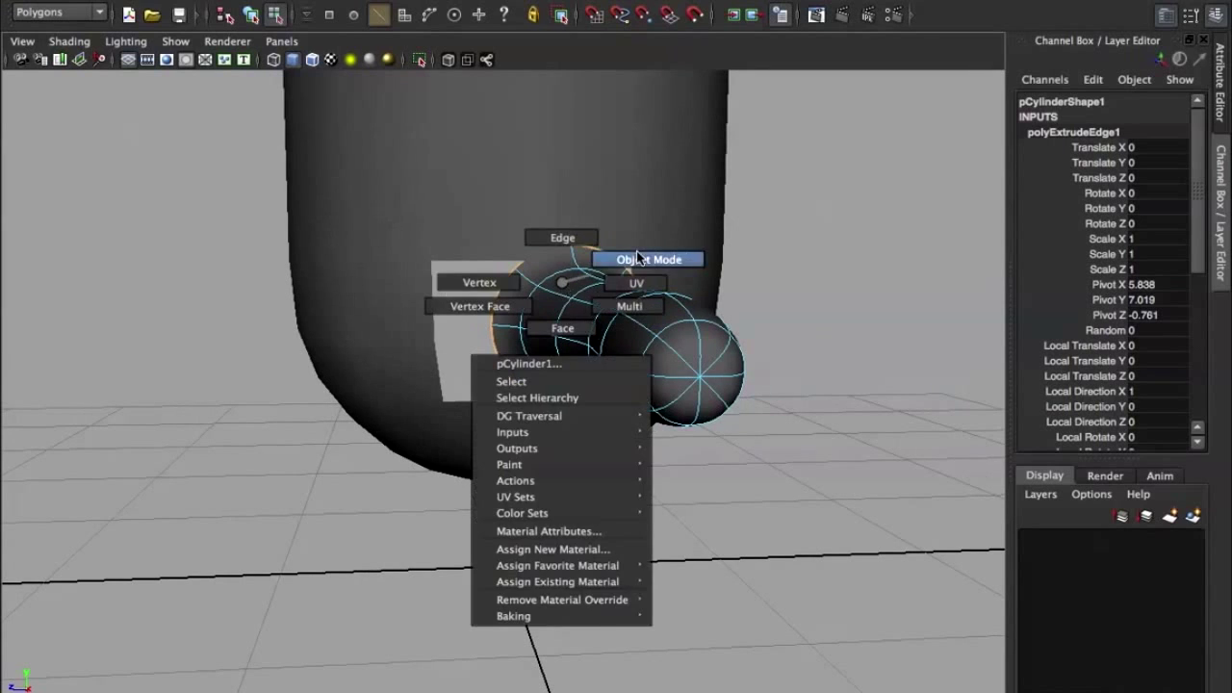
{"action": "mouse_move", "coordinate": [646, 256]}
{"action": "left_mouse_down", "text": "alt"}
{"action": "mouse_move", "coordinate": [564, 226]}
{"action": "mouse_move", "coordinate": [501, 231]}
{"action": "left_mouse_up", "text": "alt"}
Shift an edge beside the body's hole slightly sideways
{"action": "right_click", "coordinate": [468, 227]}
{"action": "right_click_drag", "start_coordinate": [468, 227], "coordinate": [468, 183]}
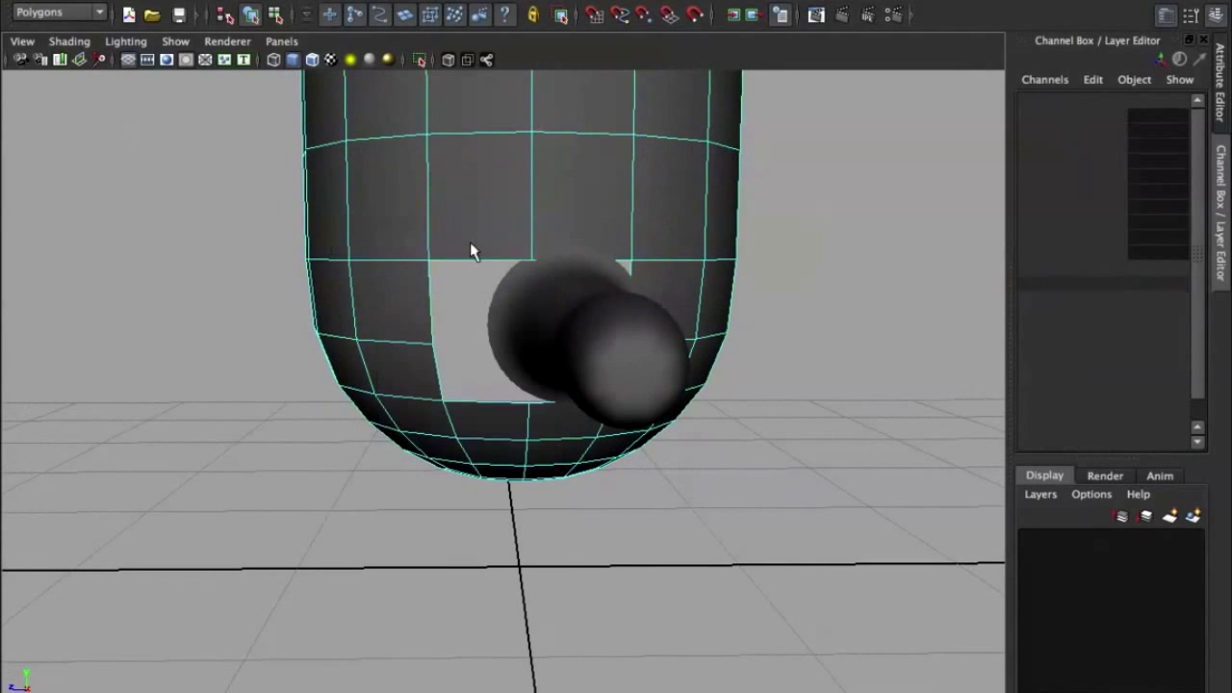
{"action": "left_click", "coordinate": [473, 260]}
{"action": "key", "text": "w"}
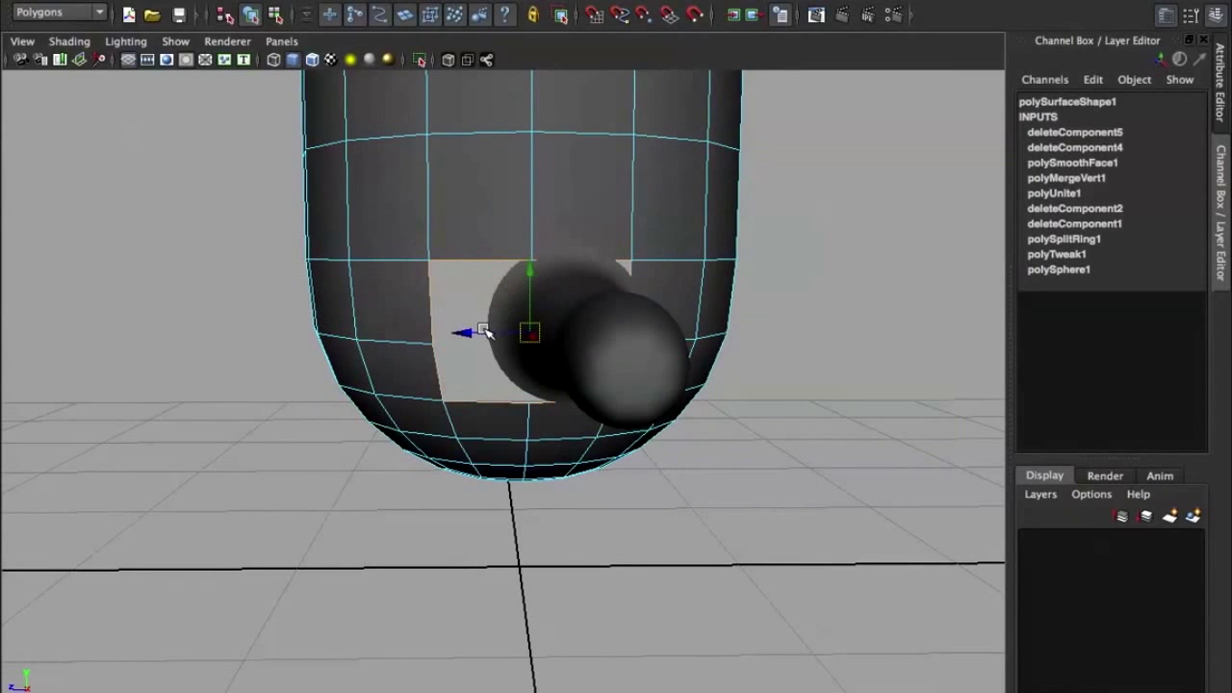
{"action": "mouse_move", "coordinate": [472, 333]}
{"action": "left_mouse_down"}
{"action": "mouse_move", "coordinate": [579, 286]}
{"action": "mouse_move", "coordinate": [632, 344]}
{"action": "mouse_move", "coordinate": [539, 319]}
{"action": "mouse_move", "coordinate": [585, 259]}
{"action": "mouse_move", "coordinate": [598, 303]}
{"action": "mouse_move", "coordinate": [581, 335]}
{"action": "left_mouse_up"}
{"action": "scroll", "coordinate": [489, 334], "scroll_direction": "down", "scroll_amount": 3}
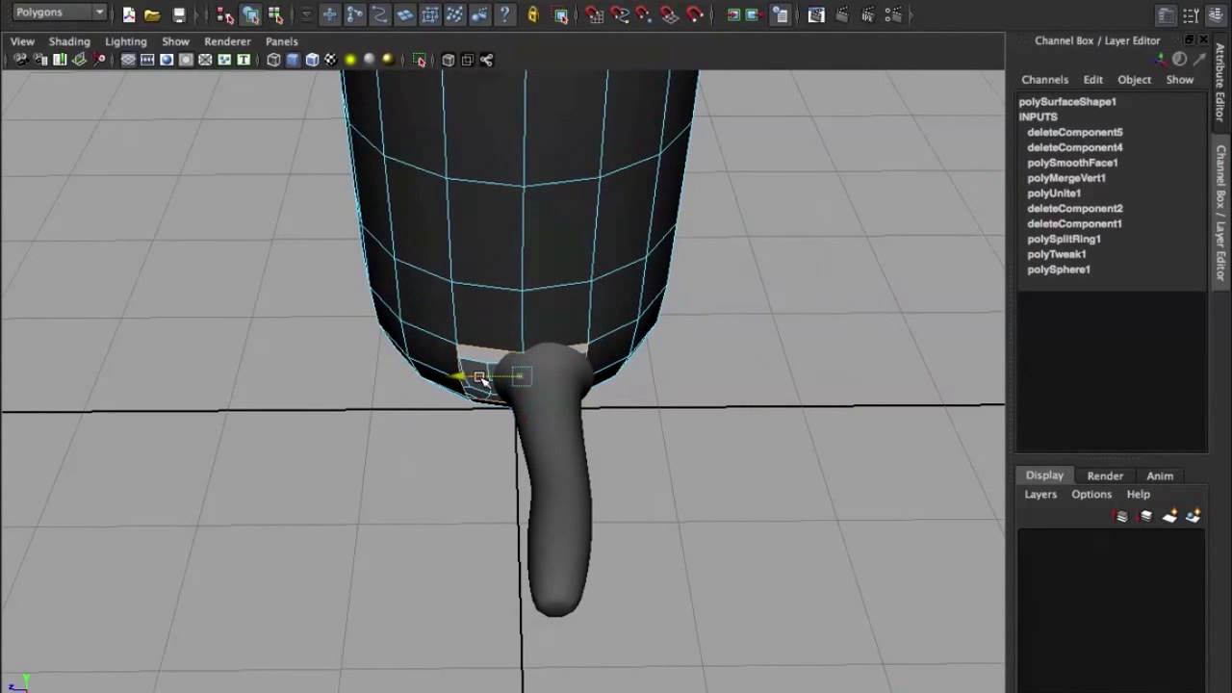
{"action": "key", "text": "q"}
Move the arm into the body's hole at about -0.06 Z, tilted roughly -4 degrees
{"action": "mouse_move", "coordinate": [543, 370]}
{"action": "left_mouse_down", "text": "alt"}
{"action": "mouse_move", "coordinate": [542, 324]}
{"action": "mouse_move", "coordinate": [525, 306]}
{"action": "left_mouse_up", "text": "alt"}
{"action": "left_click", "coordinate": [521, 363]}
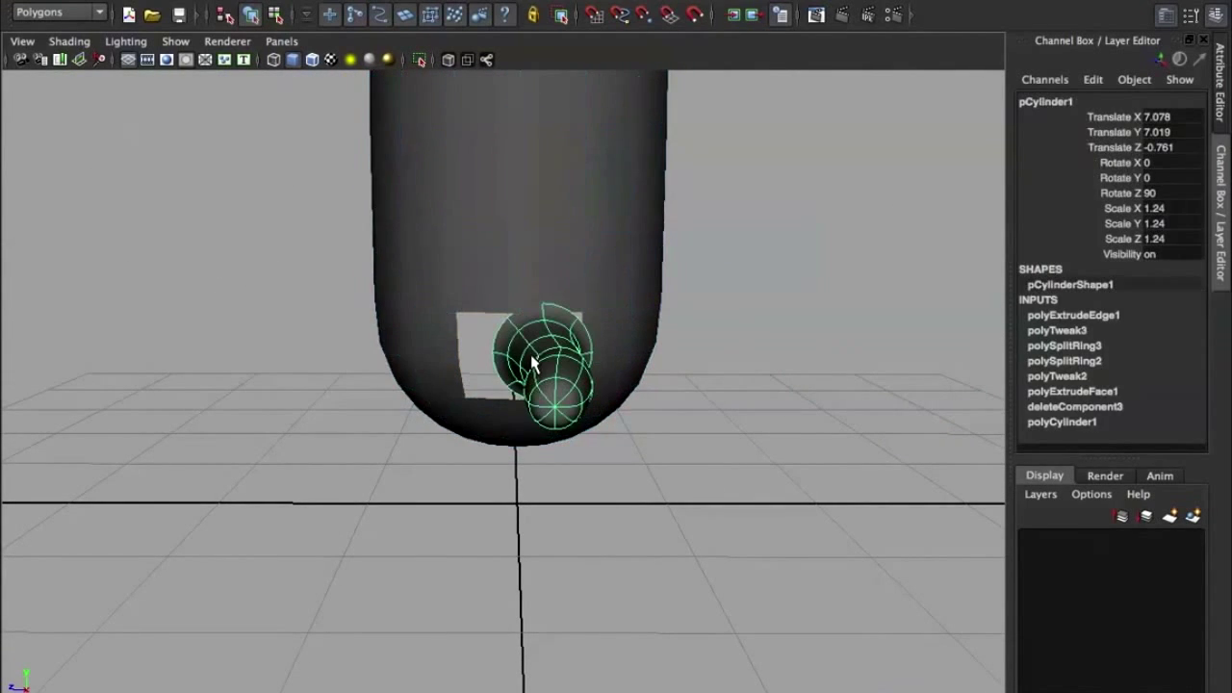
{"action": "key", "text": "w"}
{"action": "mouse_move", "coordinate": [471, 366]}
{"action": "left_mouse_down"}
{"action": "mouse_move", "coordinate": [452, 359]}
{"action": "mouse_move", "coordinate": [523, 318]}
{"action": "mouse_move", "coordinate": [518, 296]}
{"action": "mouse_move", "coordinate": [555, 276]}
{"action": "mouse_move", "coordinate": [560, 286]}
{"action": "left_mouse_up"}
{"action": "key", "text": "e"}
{"action": "key", "text": "w"}
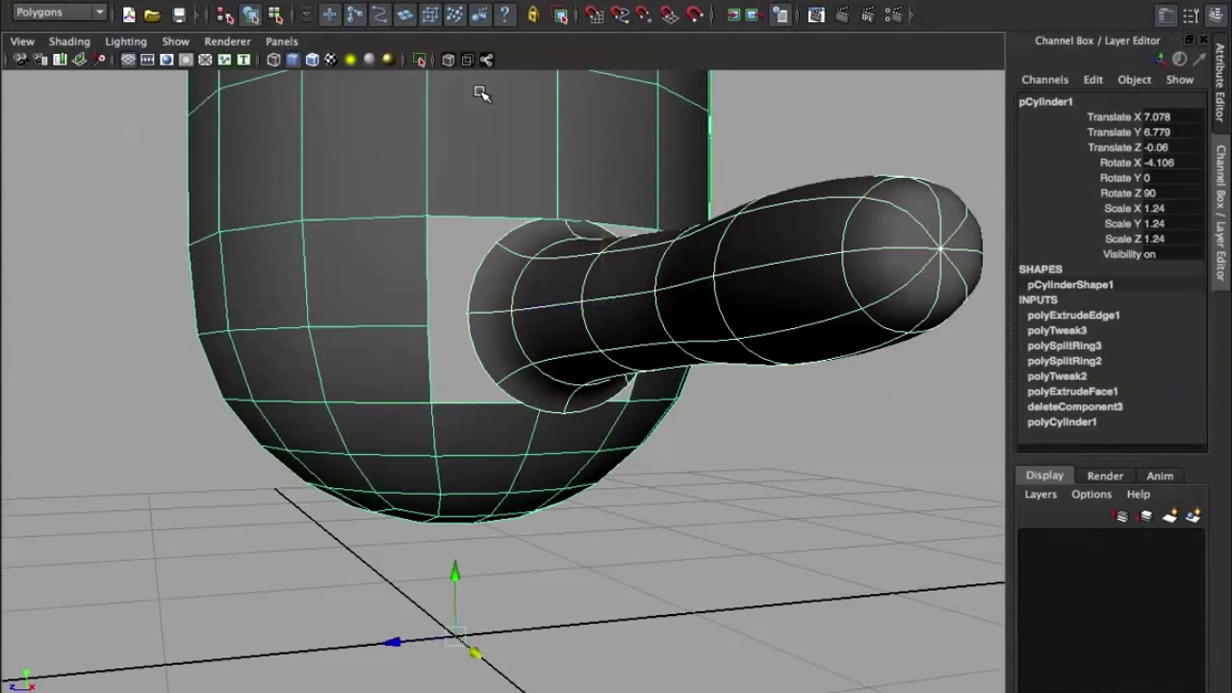
Combine the arm and body into a single mesh
{"action": "mouse_move", "coordinate": [515, 157]}
{"action": "left_mouse_down", "text": "alt"}
{"action": "mouse_move", "coordinate": [471, 179]}
{"action": "mouse_move", "coordinate": [517, 194]}
{"action": "left_mouse_up", "text": "alt"}
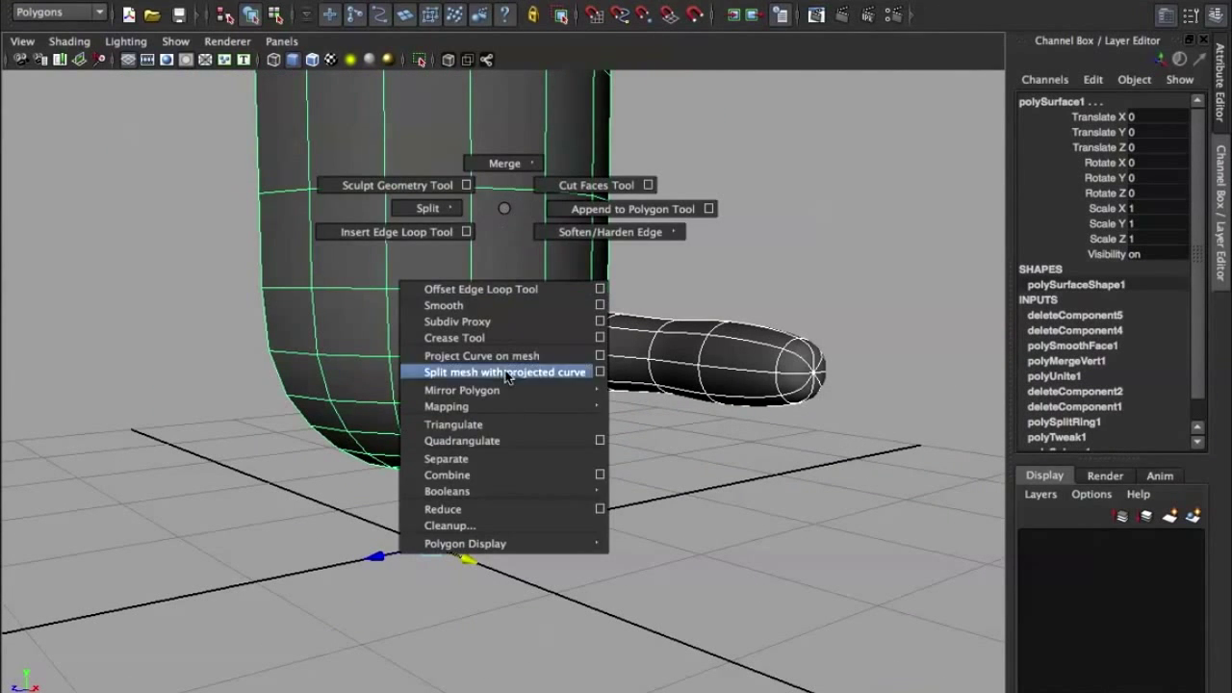
{"action": "right_click_drag", "start_coordinate": [504, 206], "coordinate": [507, 472], "text": "shift"}
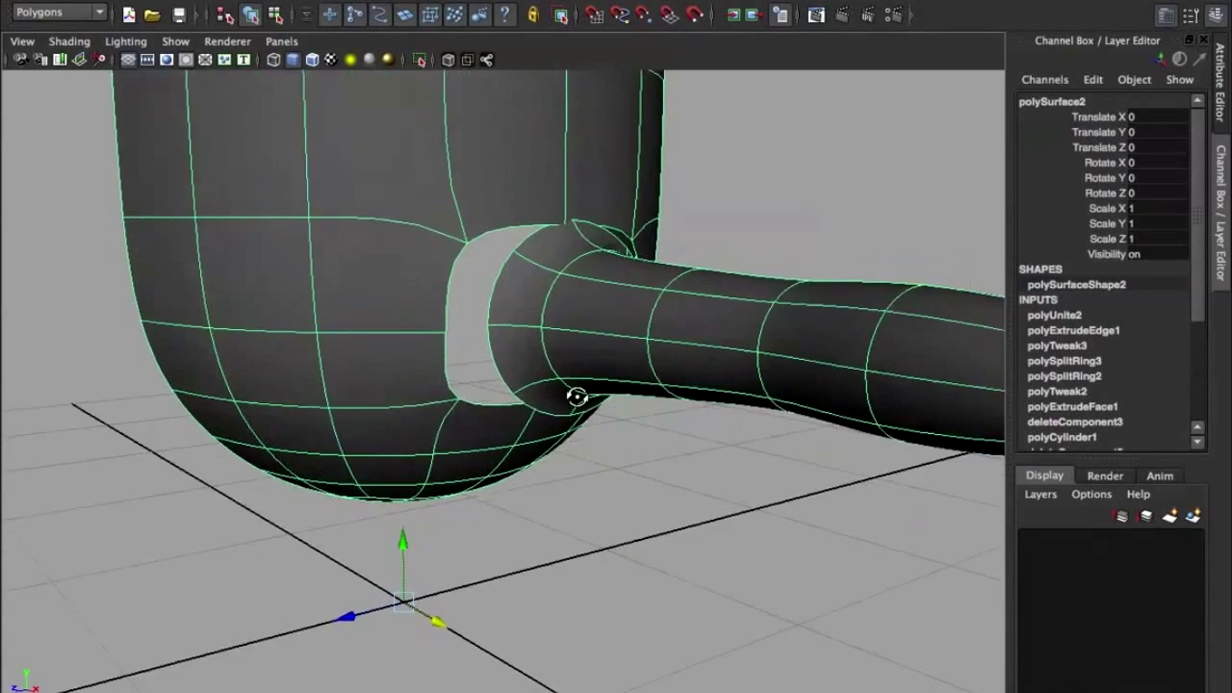
{"action": "left_click_drag", "start_coordinate": [577, 393], "coordinate": [559, 278], "text": "alt"}
{"action": "right_click", "coordinate": [558, 228]}
{"action": "right_click", "coordinate": [577, 275]}
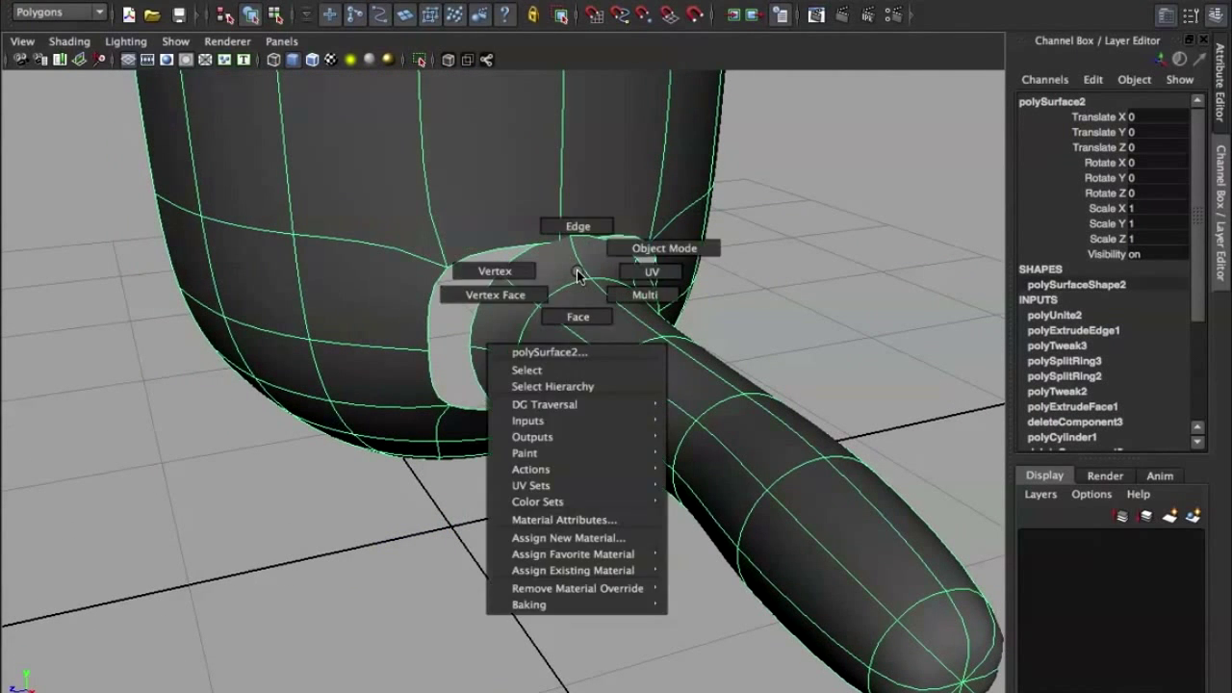
Target Weld the first arm collar vertices onto neighbouring body vertices
{"action": "mouse_move", "coordinate": [599, 248]}
{"action": "left_mouse_down", "text": "alt"}
{"action": "mouse_move", "coordinate": [595, 286]}
{"action": "mouse_move", "coordinate": [583, 277]}
{"action": "left_mouse_up", "text": "alt"}
{"action": "right_click", "coordinate": [582, 279], "text": "shift"}
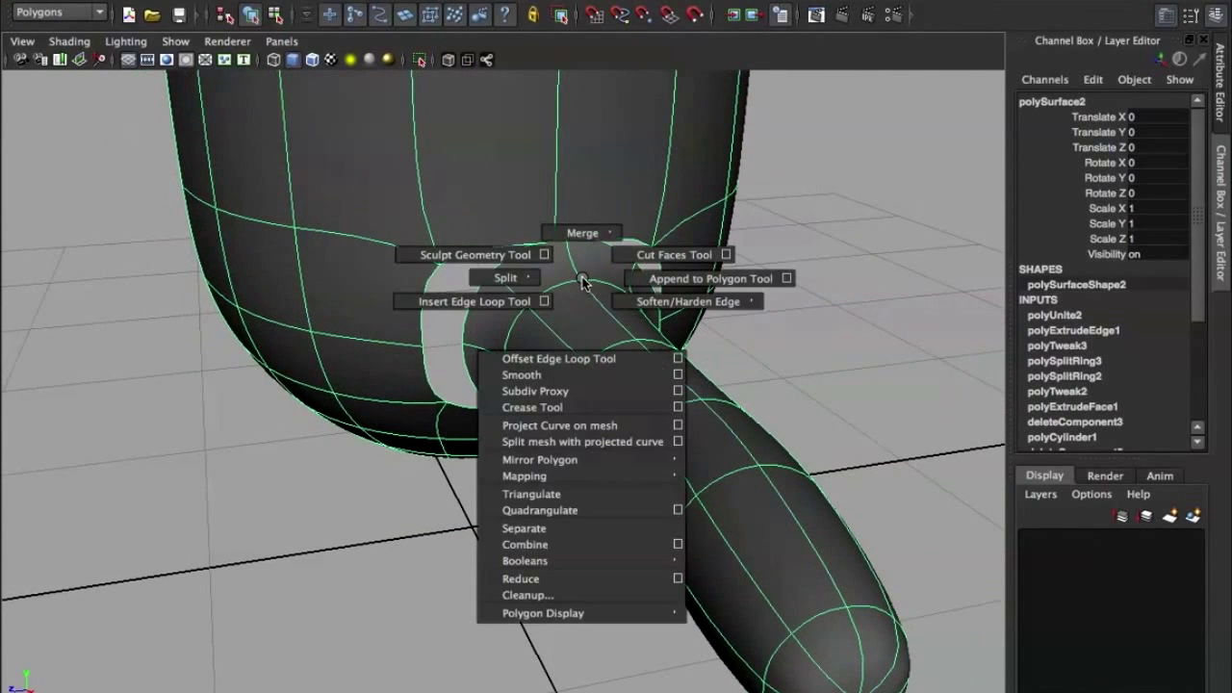
{"action": "mouse_move", "coordinate": [582, 279]}
{"action": "right_mouse_down", "text": "shift"}
{"action": "mouse_move", "coordinate": [577, 242]}
{"action": "mouse_move", "coordinate": [577, 284]}
{"action": "right_mouse_up", "text": "shift"}
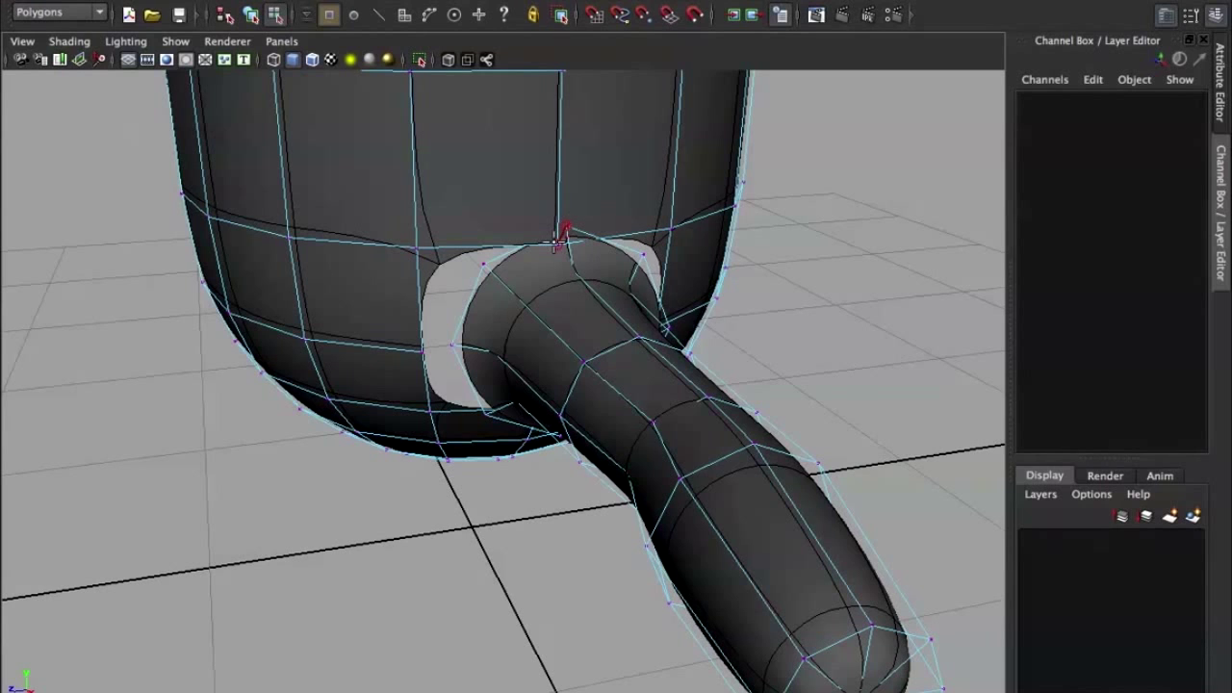
{"action": "left_click_drag", "start_coordinate": [561, 235], "coordinate": [569, 238]}
{"action": "mouse_move", "coordinate": [568, 223]}
{"action": "left_mouse_down"}
{"action": "mouse_move", "coordinate": [615, 214]}
{"action": "mouse_move", "coordinate": [402, 219]}
{"action": "left_mouse_up"}
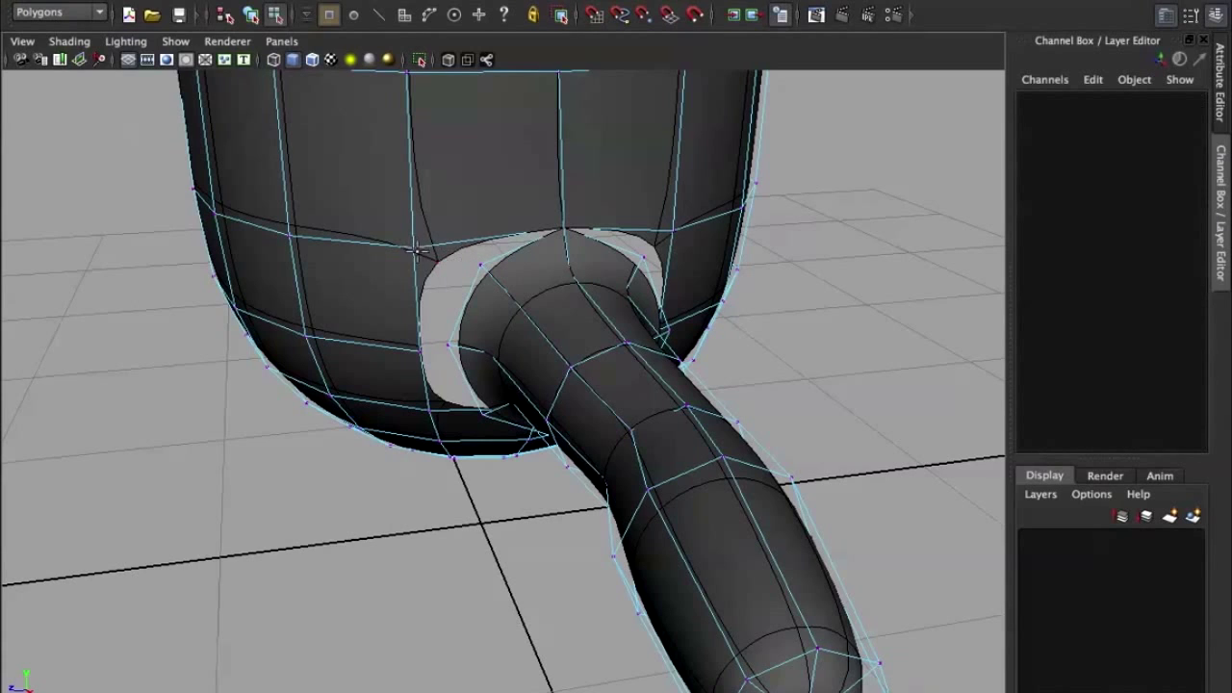
{"action": "mouse_move", "coordinate": [476, 265]}
{"action": "left_mouse_down"}
{"action": "mouse_move", "coordinate": [413, 248]}
{"action": "mouse_move", "coordinate": [479, 268]}
{"action": "left_mouse_up"}
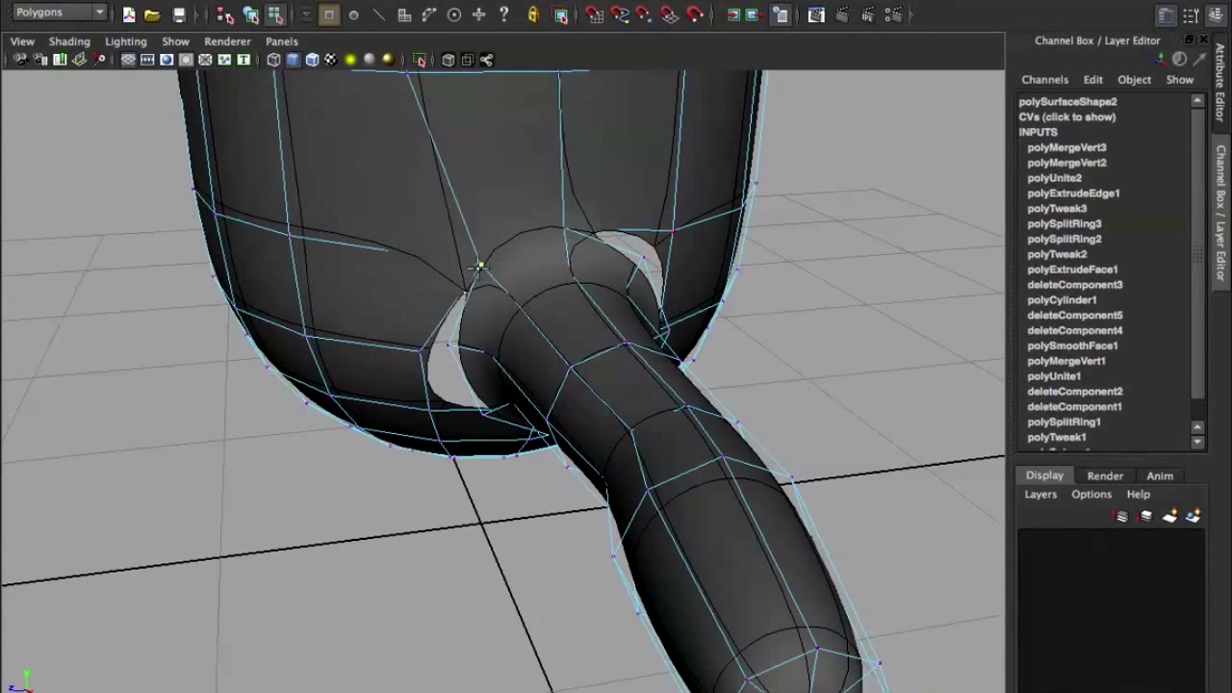
{"action": "left_click", "coordinate": [450, 346]}
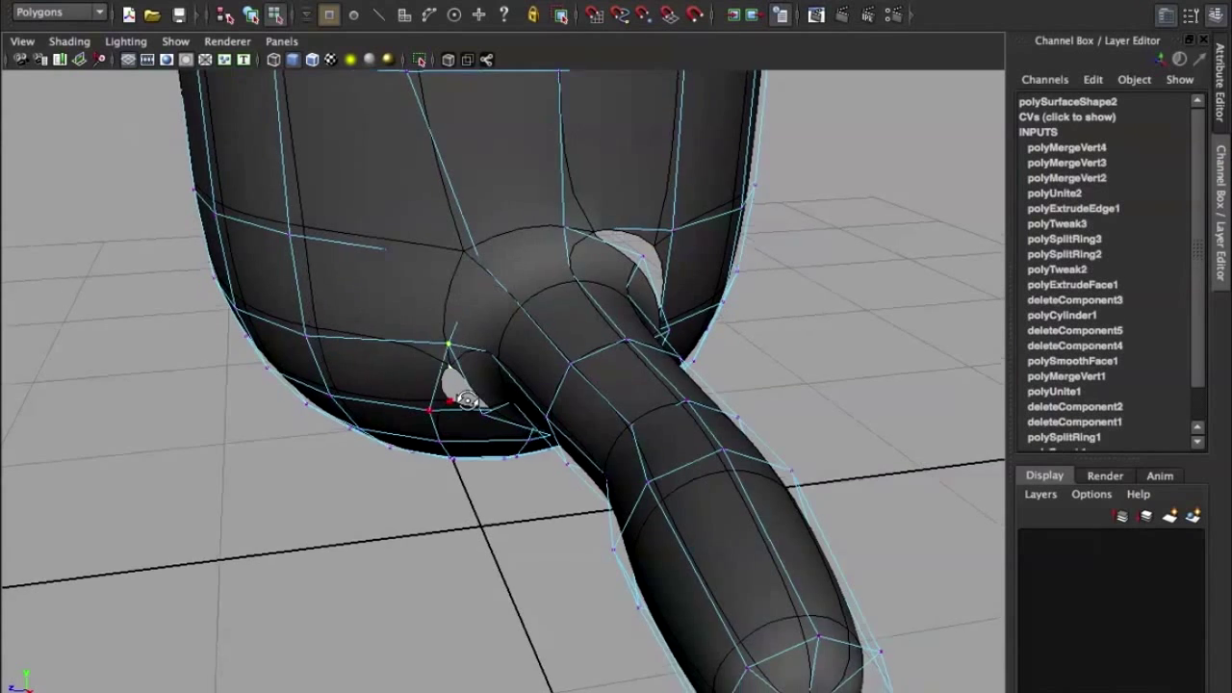
{"action": "mouse_move", "coordinate": [449, 346]}
{"action": "left_mouse_down", "text": "alt"}
{"action": "mouse_move", "coordinate": [453, 385]}
{"action": "mouse_move", "coordinate": [757, 408]}
{"action": "left_mouse_up", "text": "alt"}
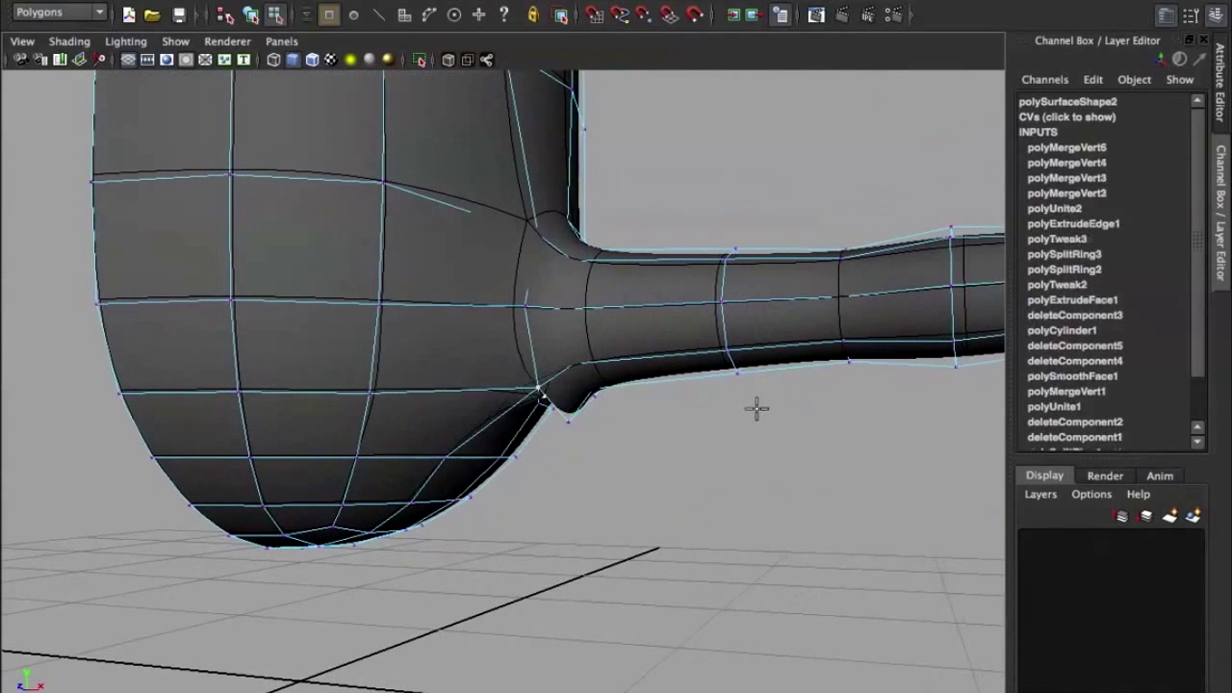
Undo two bad welds and weld the remaining collar vertices onto the body
{"action": "key", "text": "ctrl+z"}
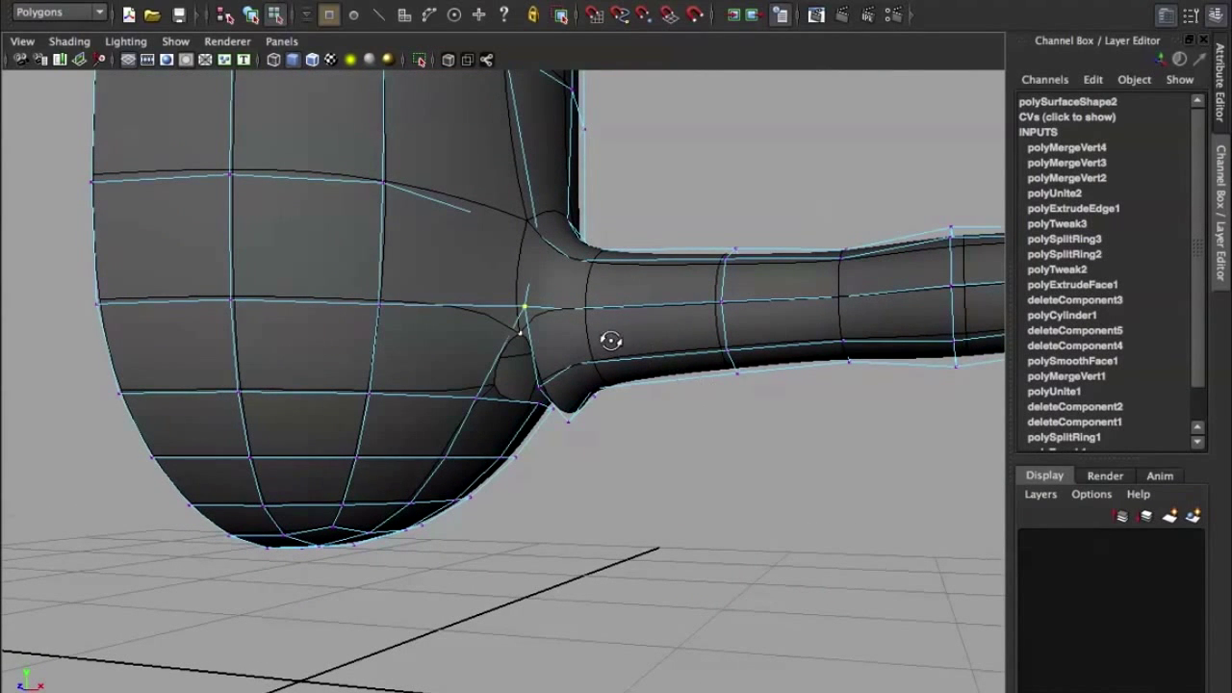
{"action": "left_click_drag", "start_coordinate": [610, 340], "coordinate": [625, 350], "text": "alt"}
{"action": "key", "text": "ctrl+z"}
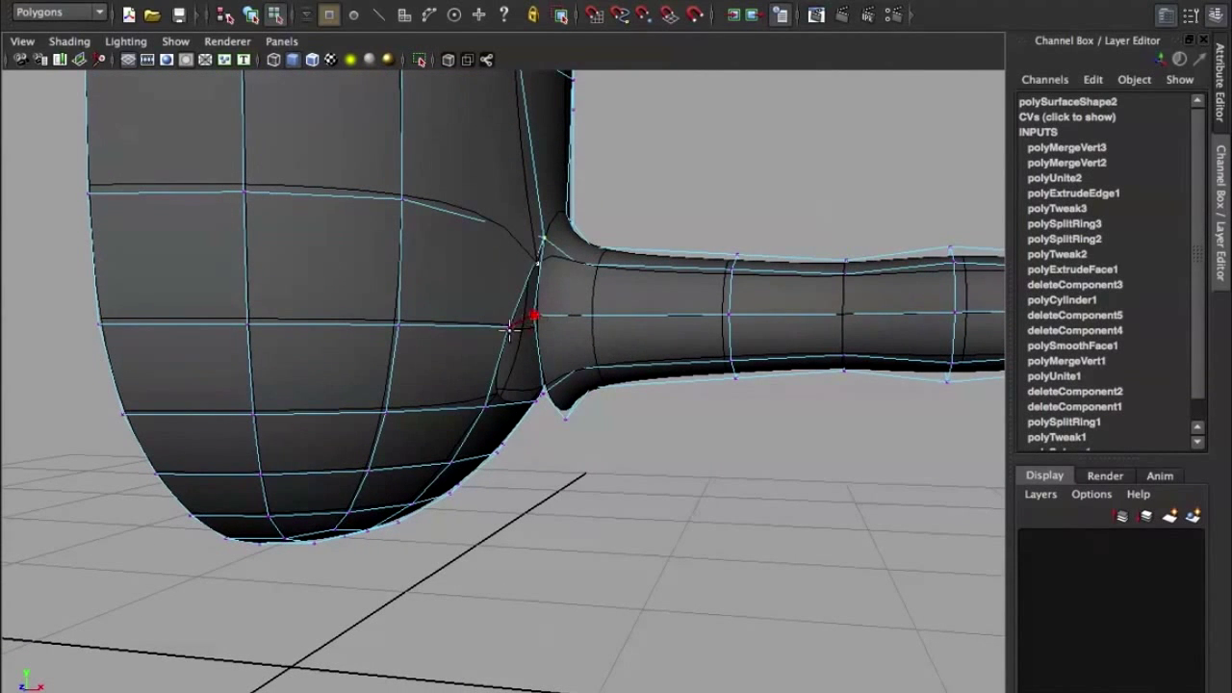
{"action": "left_click_drag", "start_coordinate": [534, 316], "coordinate": [510, 328]}
{"action": "mouse_move", "coordinate": [508, 392]}
{"action": "left_mouse_down"}
{"action": "mouse_move", "coordinate": [487, 405]}
{"action": "mouse_move", "coordinate": [545, 366]}
{"action": "mouse_move", "coordinate": [432, 336]}
{"action": "mouse_move", "coordinate": [563, 402]}
{"action": "mouse_move", "coordinate": [542, 404]}
{"action": "left_mouse_up"}
{"action": "left_click_drag", "start_coordinate": [542, 404], "coordinate": [525, 399], "text": "alt"}
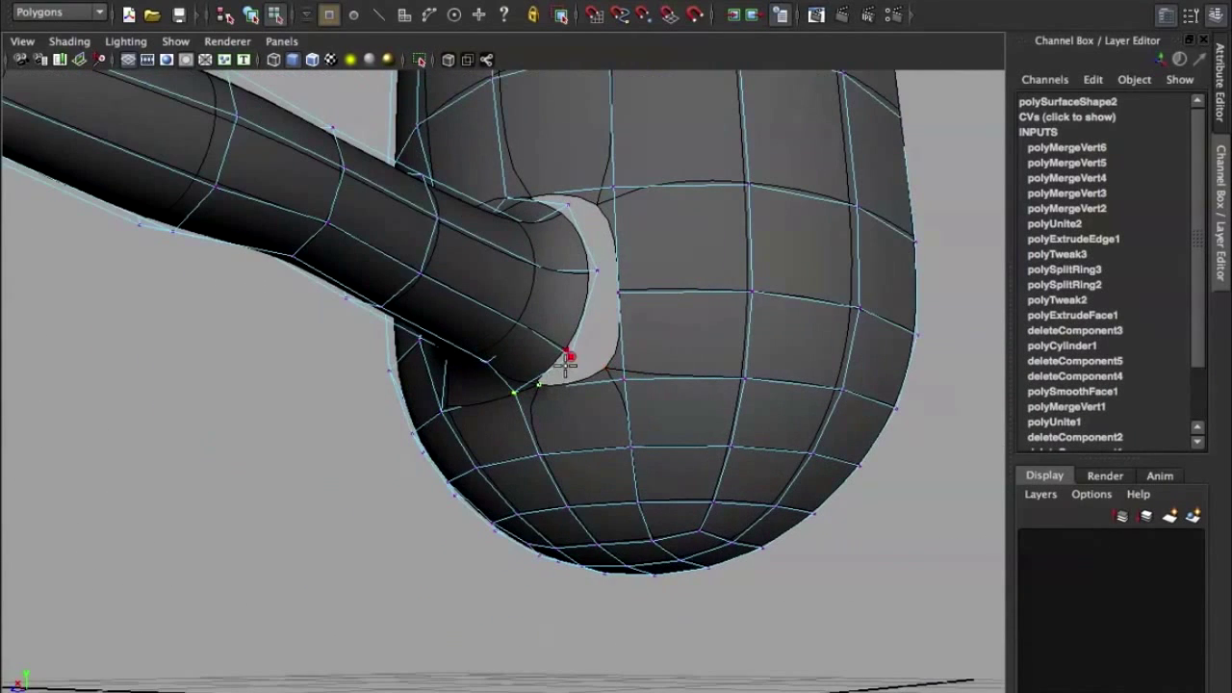
{"action": "mouse_move", "coordinate": [566, 362]}
{"action": "left_mouse_down"}
{"action": "mouse_move", "coordinate": [616, 371]}
{"action": "mouse_move", "coordinate": [622, 435]}
{"action": "mouse_move", "coordinate": [624, 394]}
{"action": "left_mouse_up"}
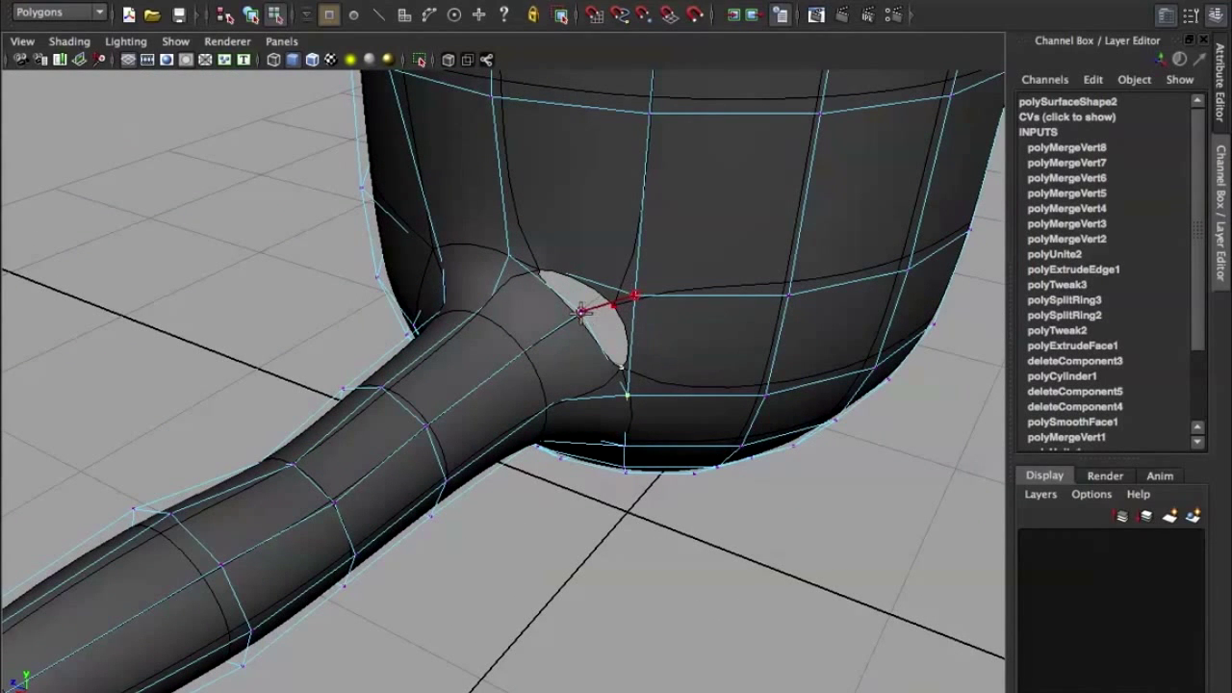
{"action": "mouse_move", "coordinate": [582, 311]}
{"action": "left_mouse_down"}
{"action": "mouse_move", "coordinate": [428, 286]}
{"action": "mouse_move", "coordinate": [660, 283]}
{"action": "left_mouse_up"}
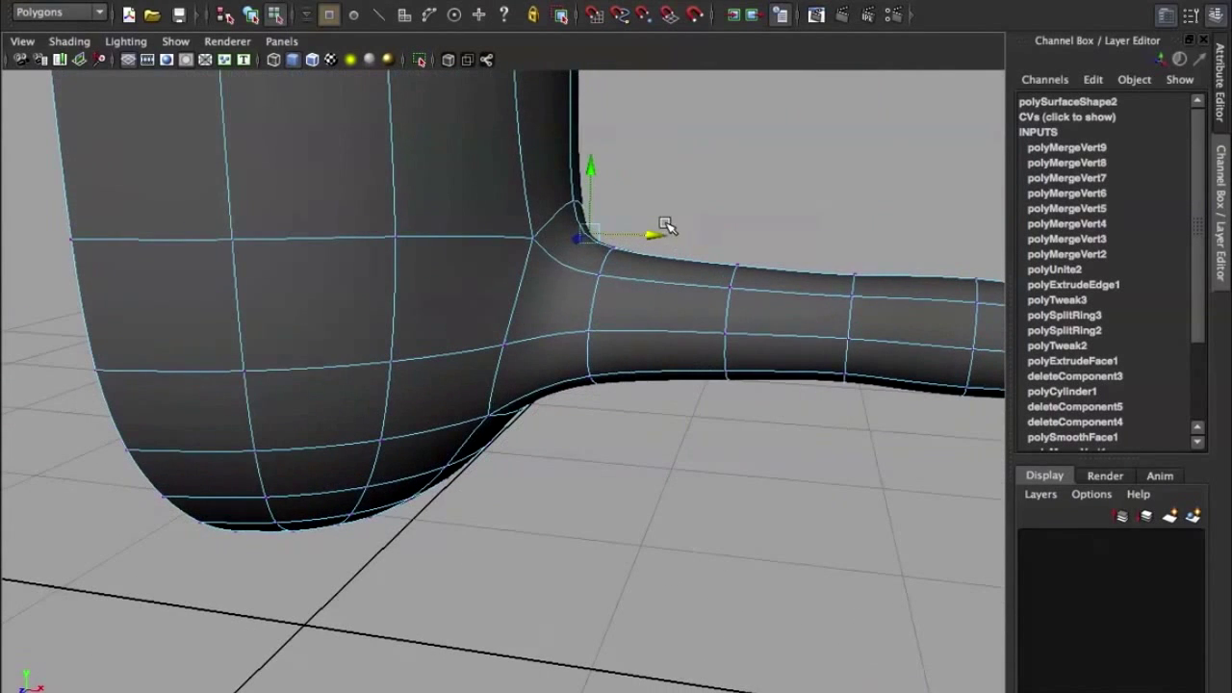
{"action": "mouse_move", "coordinate": [660, 228]}
{"action": "left_mouse_down"}
{"action": "mouse_move", "coordinate": [469, 272]}
{"action": "mouse_move", "coordinate": [622, 266]}
{"action": "mouse_move", "coordinate": [528, 336]}
{"action": "mouse_move", "coordinate": [586, 325]}
{"action": "mouse_move", "coordinate": [588, 372]}
{"action": "mouse_move", "coordinate": [547, 333]}
{"action": "left_mouse_up"}
{"action": "left_click", "coordinate": [694, 167]}
{"action": "key", "text": "F8"}
Select the edge at the arm's root and tilt it diagonally
{"action": "scroll", "coordinate": [625, 279], "scroll_direction": "down", "scroll_amount": 5}
{"action": "left_click", "coordinate": [521, 362]}
{"action": "scroll", "coordinate": [521, 362], "scroll_direction": "up", "scroll_amount": 5}
{"action": "scroll", "coordinate": [586, 324], "scroll_direction": "up", "scroll_amount": 3}
{"action": "right_click_drag", "start_coordinate": [546, 333], "coordinate": [556, 290]}
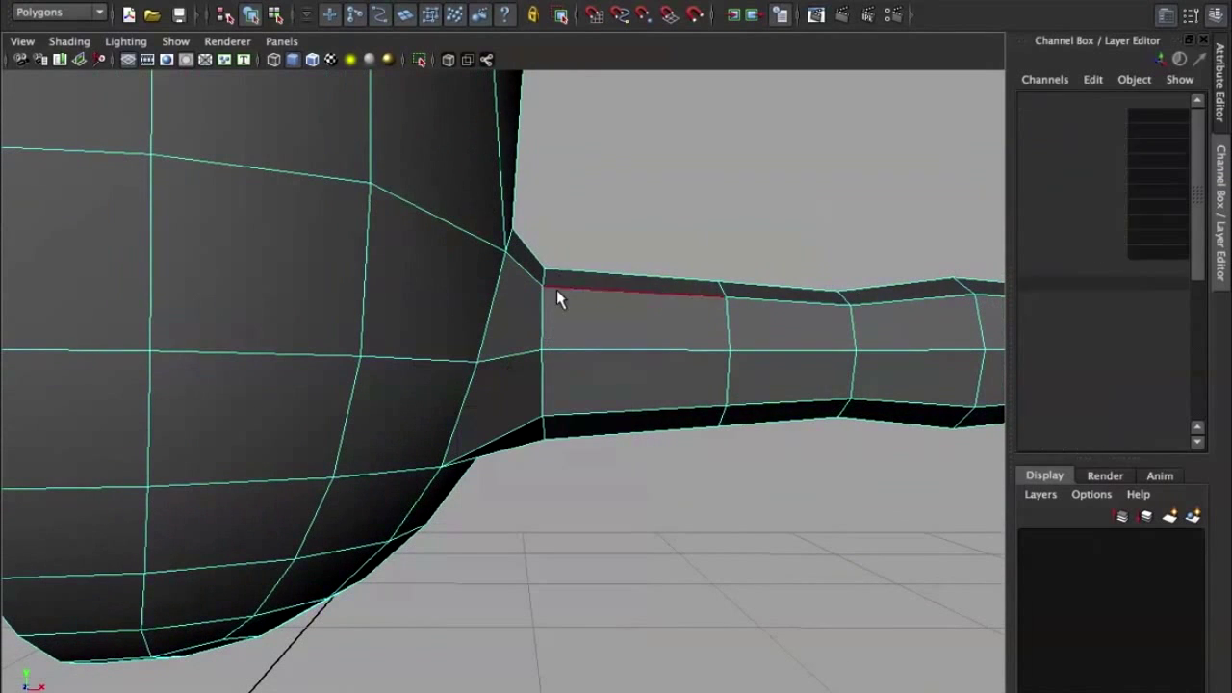
{"action": "left_click", "coordinate": [542, 327]}
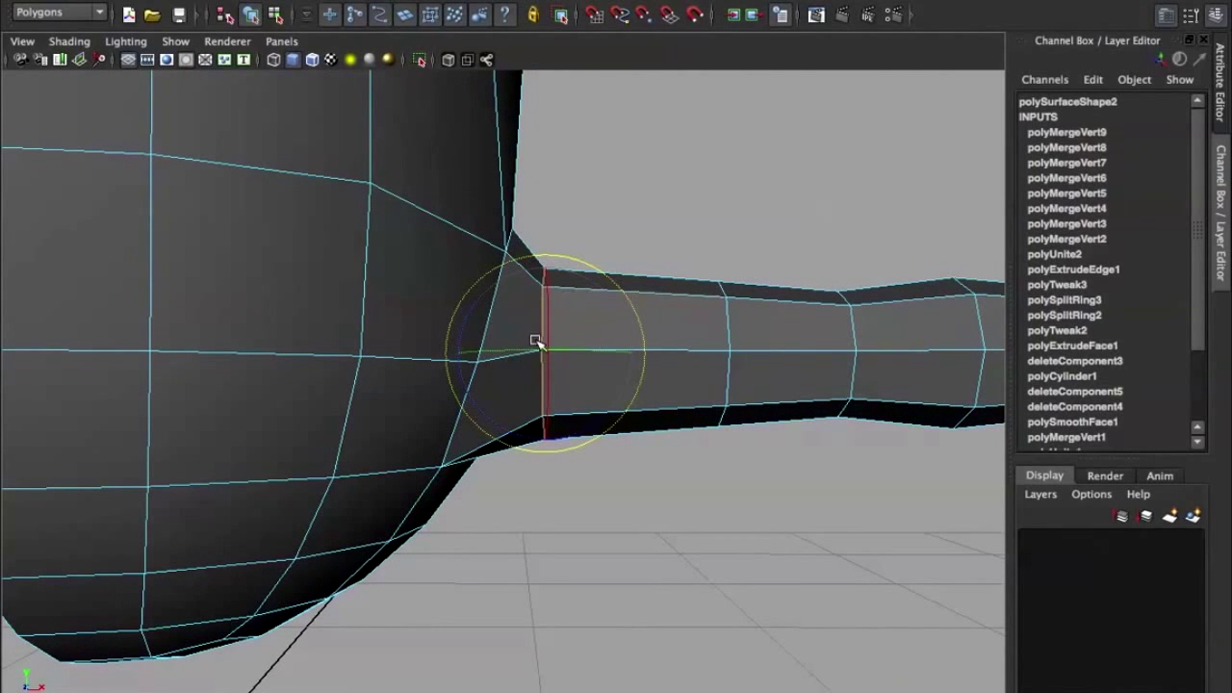
{"action": "left_click_drag", "start_coordinate": [449, 332], "coordinate": [472, 306]}
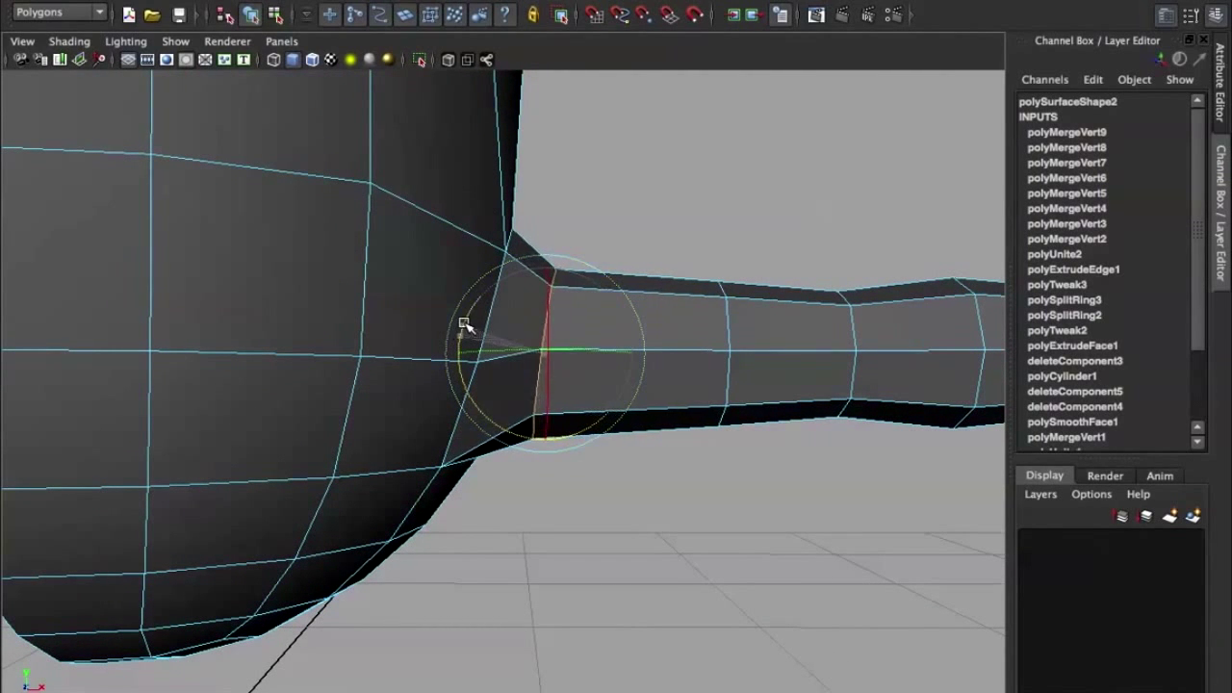
{"action": "key", "text": "w"}
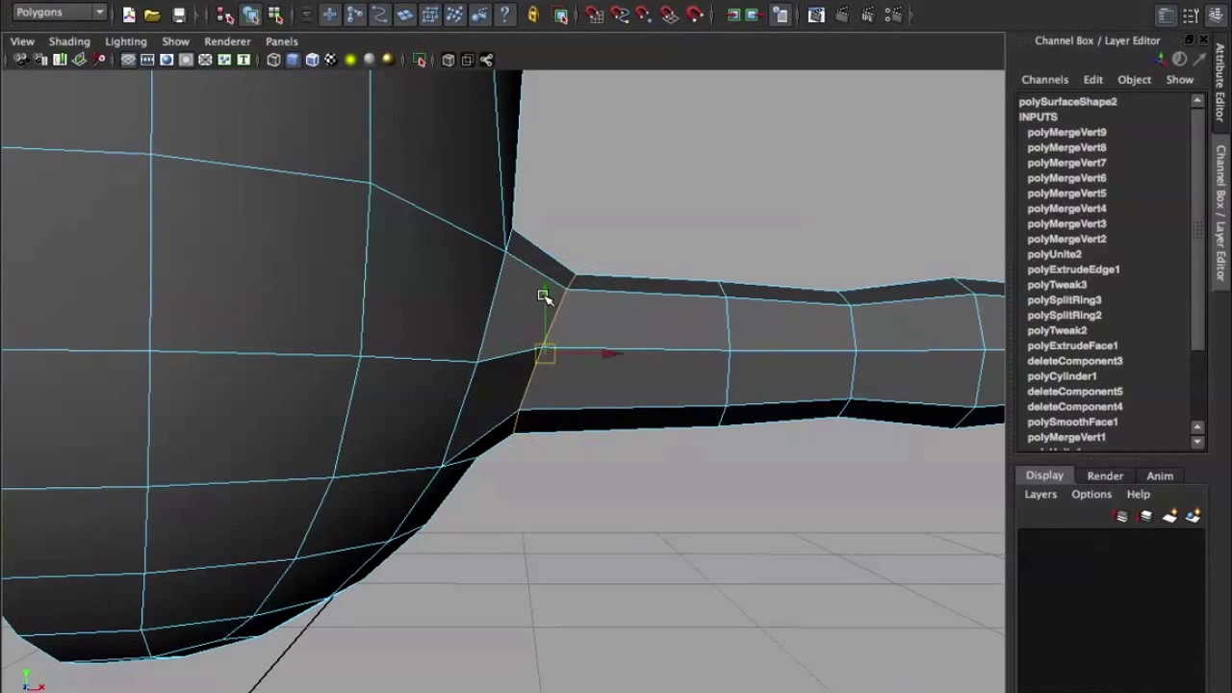
Slide the root edge loop along the arm toward the body with Slide Edge
{"action": "right_click", "coordinate": [561, 285], "text": "shift"}
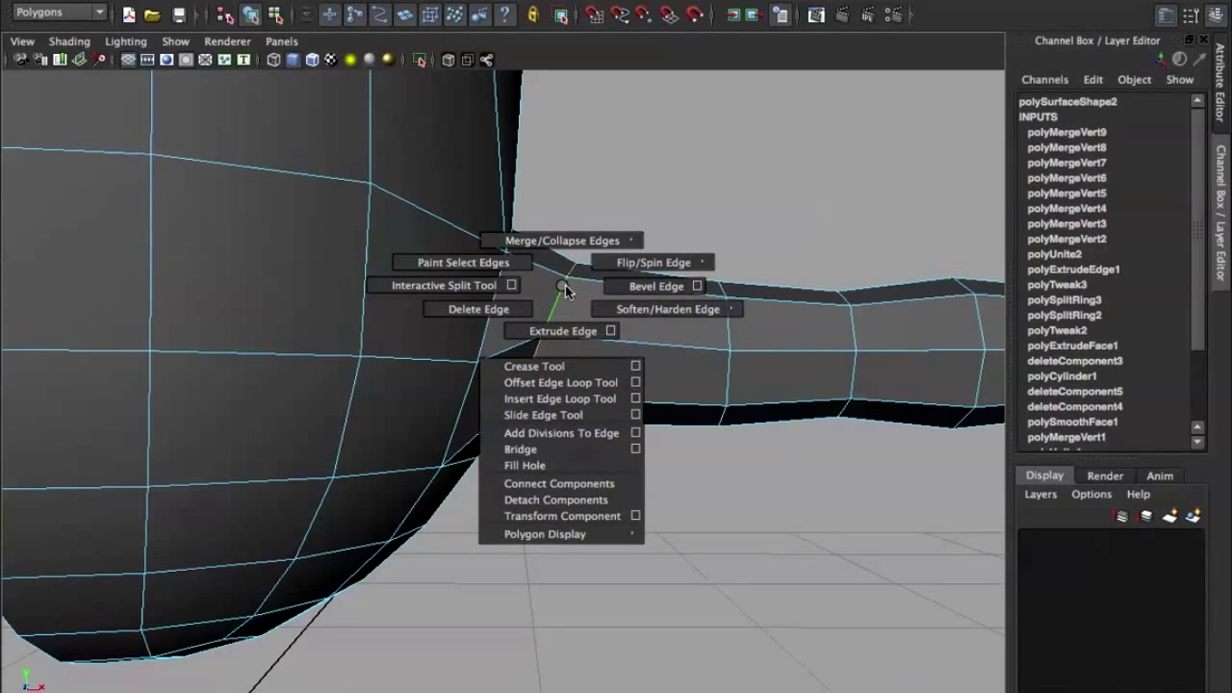
{"action": "left_click", "coordinate": [575, 421]}
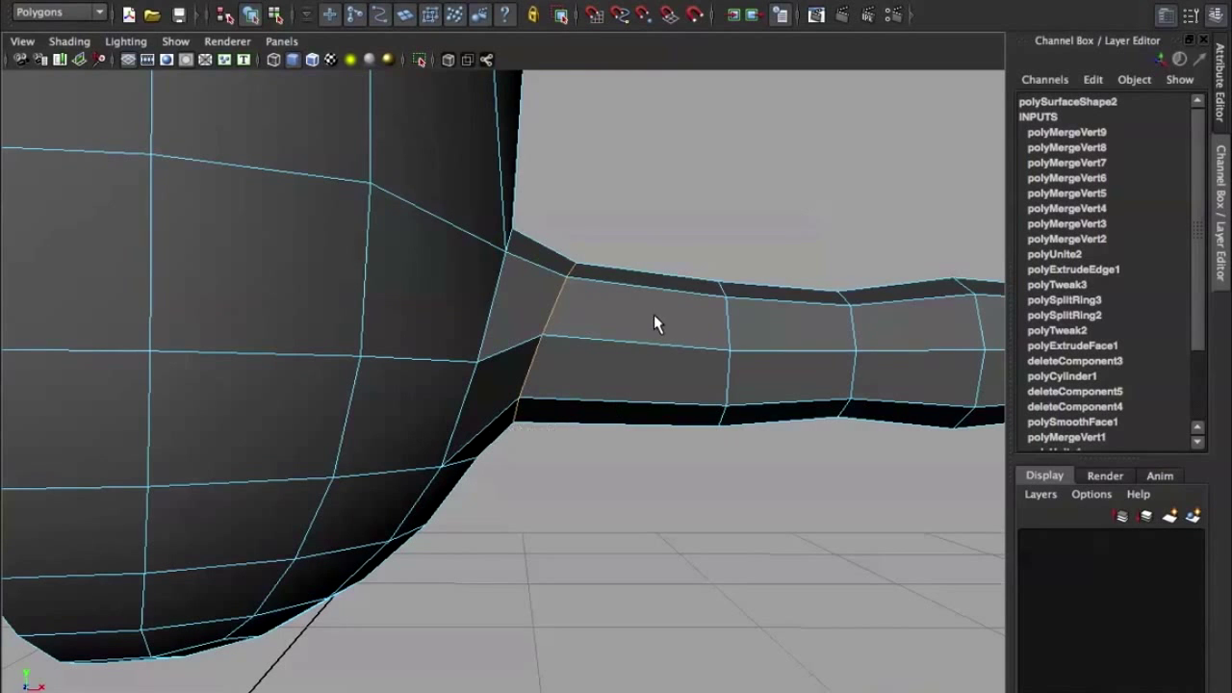
{"action": "middle_click_drag", "start_coordinate": [658, 323], "coordinate": [621, 323]}
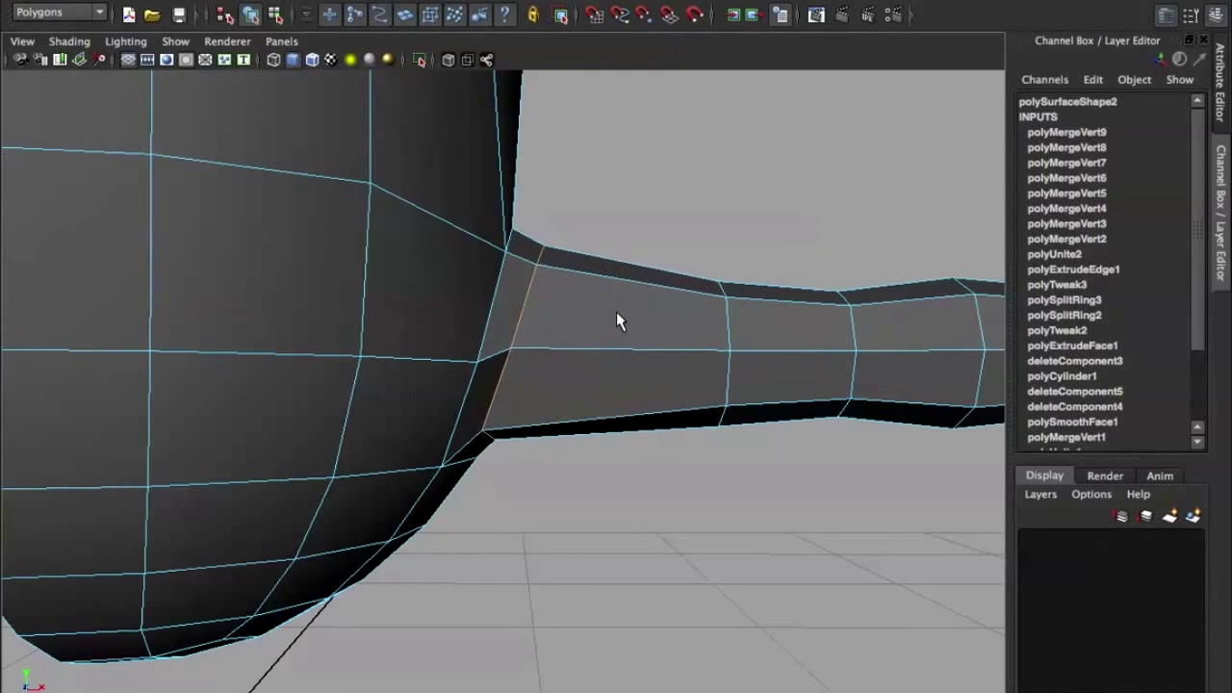
{"action": "scroll", "coordinate": [620, 320], "scroll_direction": "down", "scroll_amount": 5}
{"action": "mouse_move", "coordinate": [627, 324]}
{"action": "left_mouse_down", "text": "alt"}
{"action": "mouse_move", "coordinate": [491, 344]}
{"action": "mouse_move", "coordinate": [564, 361]}
{"action": "left_mouse_up", "text": "alt"}
{"action": "mouse_move", "coordinate": [549, 350]}
{"action": "right_mouse_down"}
{"action": "mouse_move", "coordinate": [526, 339]}
{"action": "mouse_move", "coordinate": [558, 352]}
{"action": "right_mouse_up"}
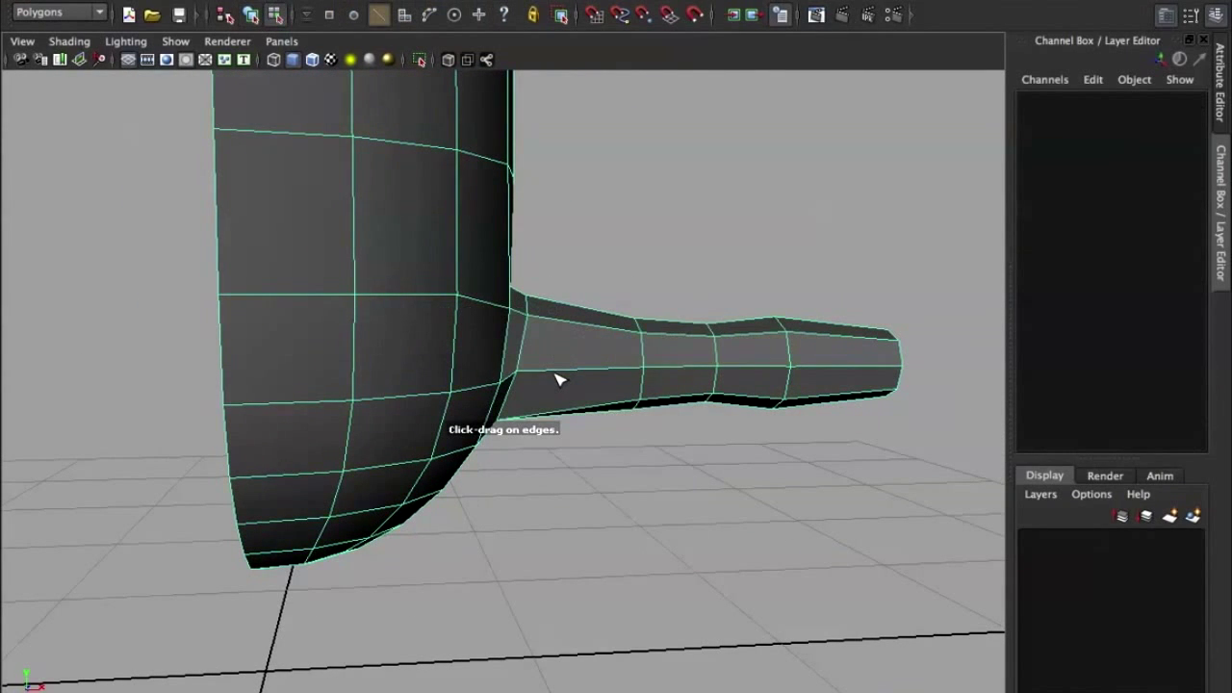
Add an edge loop along the arm and preview the mesh smoothed
{"action": "left_click", "coordinate": [556, 378]}
{"action": "mouse_move", "coordinate": [564, 371]}
{"action": "left_mouse_down", "text": "alt"}
{"action": "mouse_move", "coordinate": [506, 346]}
{"action": "mouse_move", "coordinate": [468, 351]}
{"action": "mouse_move", "coordinate": [502, 288]}
{"action": "mouse_move", "coordinate": [568, 308]}
{"action": "mouse_move", "coordinate": [564, 297]}
{"action": "mouse_move", "coordinate": [581, 297]}
{"action": "left_mouse_up", "text": "alt"}
{"action": "key", "text": "w"}
{"action": "key", "text": "3"}
{"action": "left_click", "coordinate": [502, 289]}
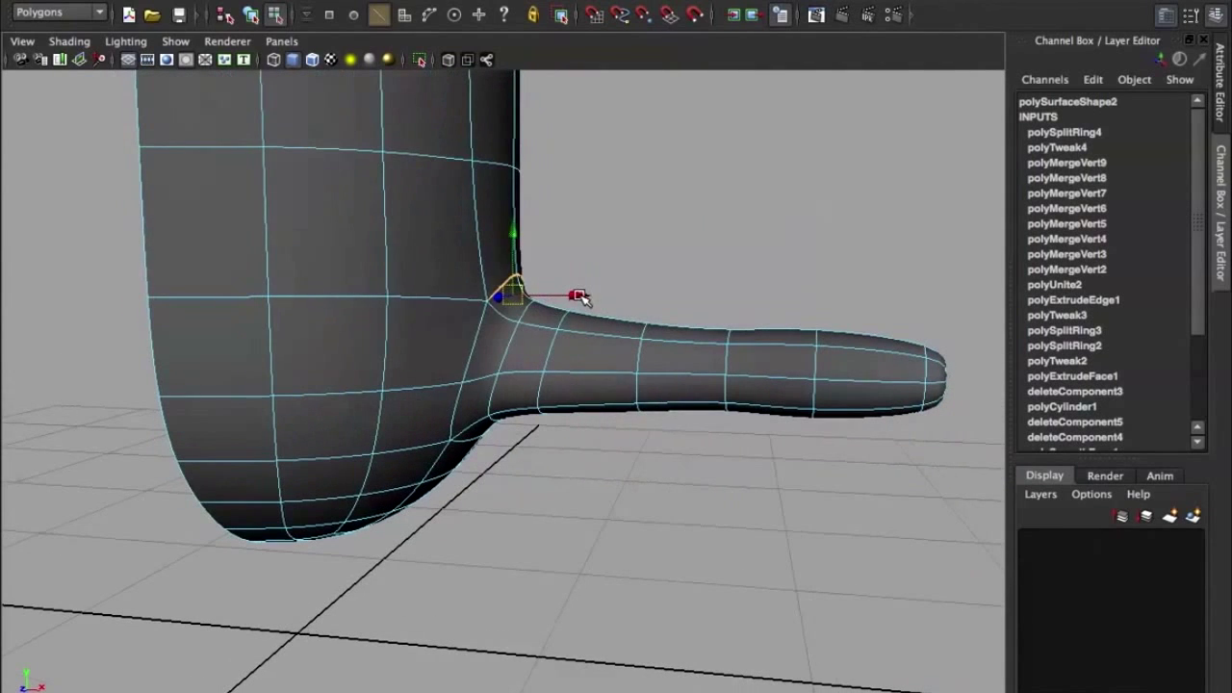
{"action": "left_click", "coordinate": [586, 239]}
{"action": "right_click_drag", "start_coordinate": [430, 322], "coordinate": [598, 252]}
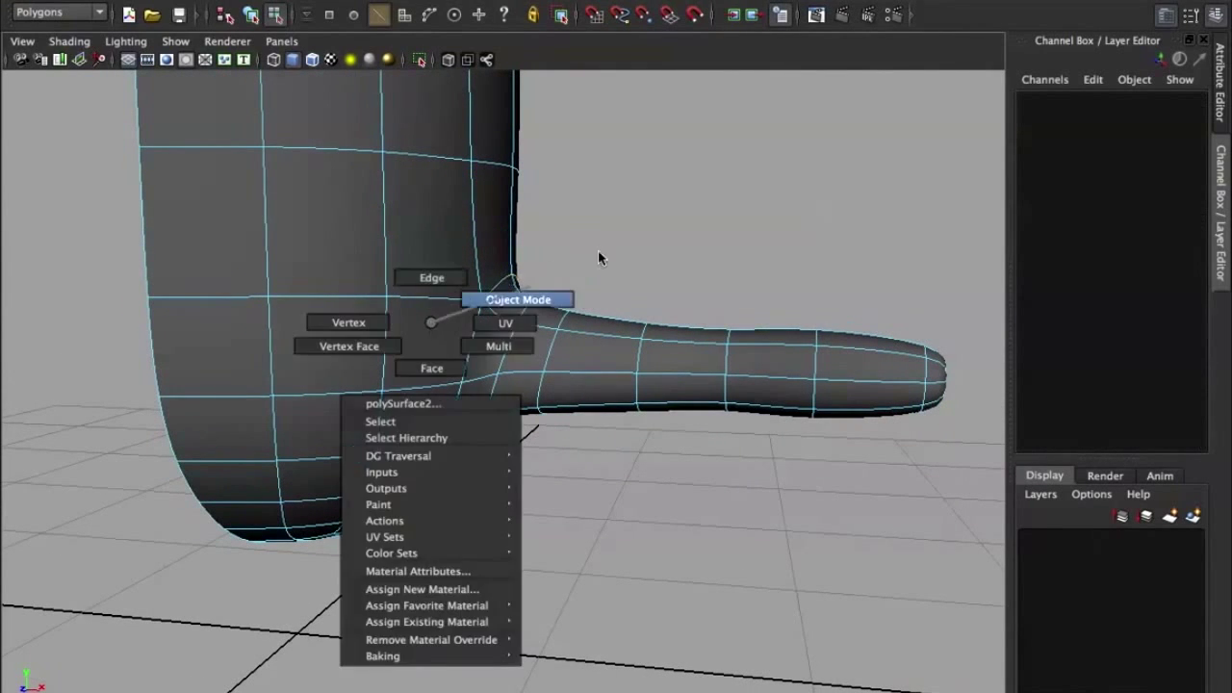
Zoom in on the arm joint and insert a new edge loop near the shoulder
{"action": "mouse_move", "coordinate": [598, 252]}
{"action": "left_mouse_down", "text": "alt"}
{"action": "mouse_move", "coordinate": [699, 288]}
{"action": "mouse_move", "coordinate": [635, 283]}
{"action": "mouse_move", "coordinate": [626, 325]}
{"action": "mouse_move", "coordinate": [661, 299]}
{"action": "mouse_move", "coordinate": [488, 354]}
{"action": "left_mouse_up", "text": "alt"}
{"action": "left_click_drag", "start_coordinate": [582, 384], "coordinate": [564, 432], "text": "alt"}
{"action": "mouse_move", "coordinate": [564, 432]}
{"action": "right_mouse_down", "text": "alt"}
{"action": "mouse_move", "coordinate": [611, 432]}
{"action": "mouse_move", "coordinate": [585, 574]}
{"action": "right_mouse_up", "text": "alt"}
{"action": "left_click", "coordinate": [575, 518]}
{"action": "right_click_drag", "start_coordinate": [574, 517], "coordinate": [528, 263], "text": "alt"}
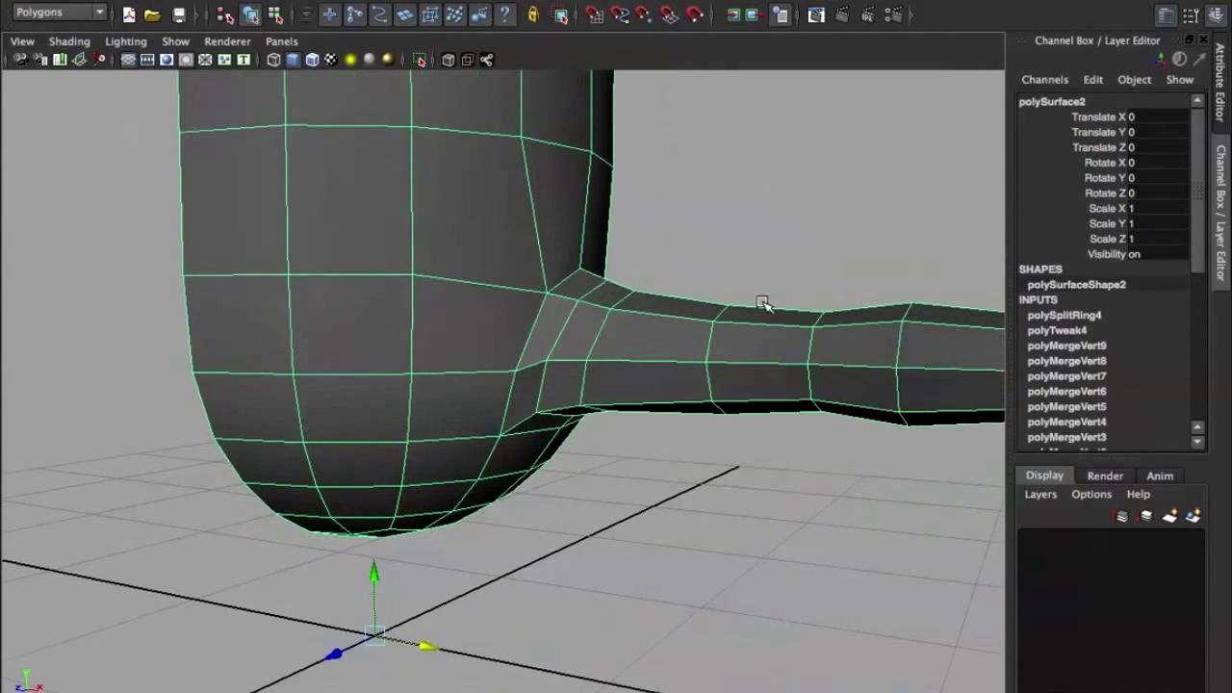
{"action": "left_click_drag", "start_coordinate": [761, 308], "coordinate": [591, 332], "text": "alt"}
{"action": "right_click_drag", "start_coordinate": [592, 332], "coordinate": [544, 343], "text": "shift"}
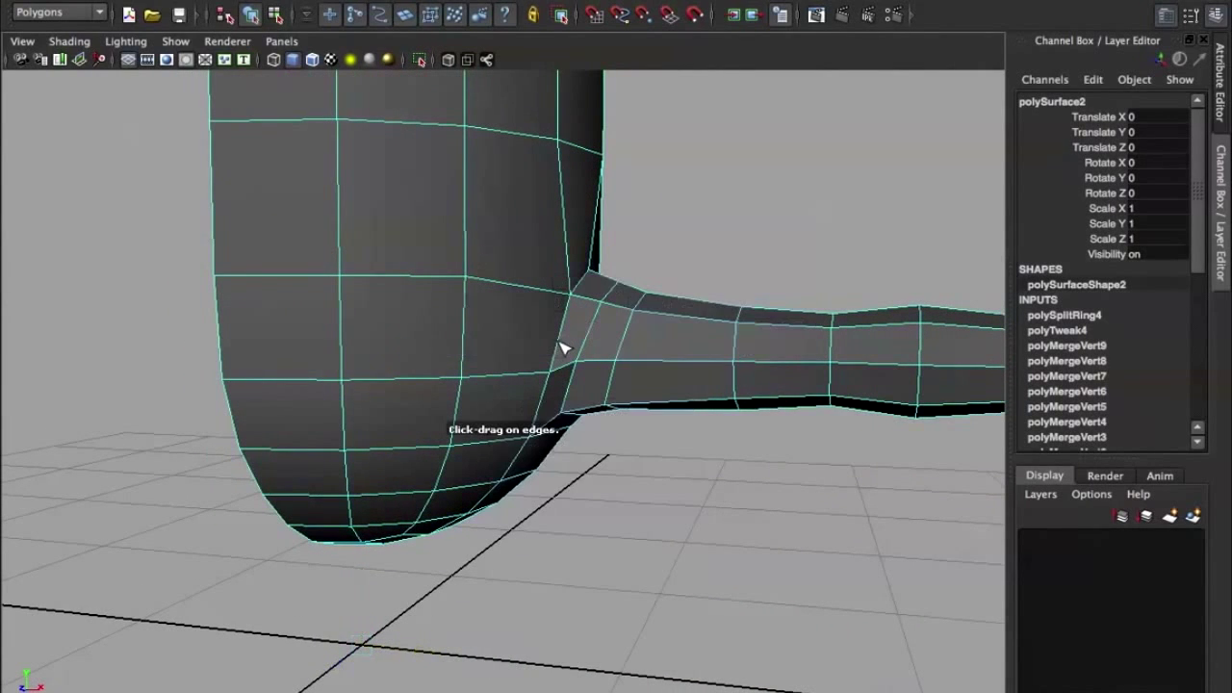
{"action": "left_click", "coordinate": [654, 364]}
{"action": "key", "text": "w"}
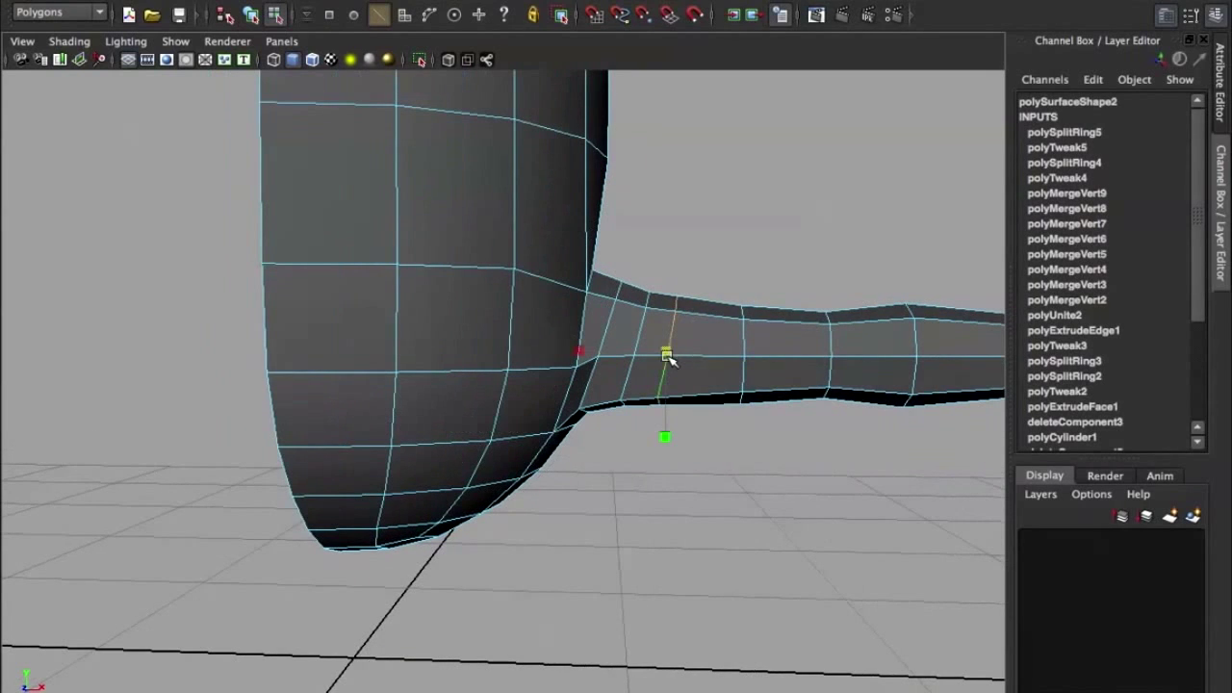
Scale the shoulder edge loop down slightly and slide the next loop toward the body
{"action": "left_click", "coordinate": [635, 325]}
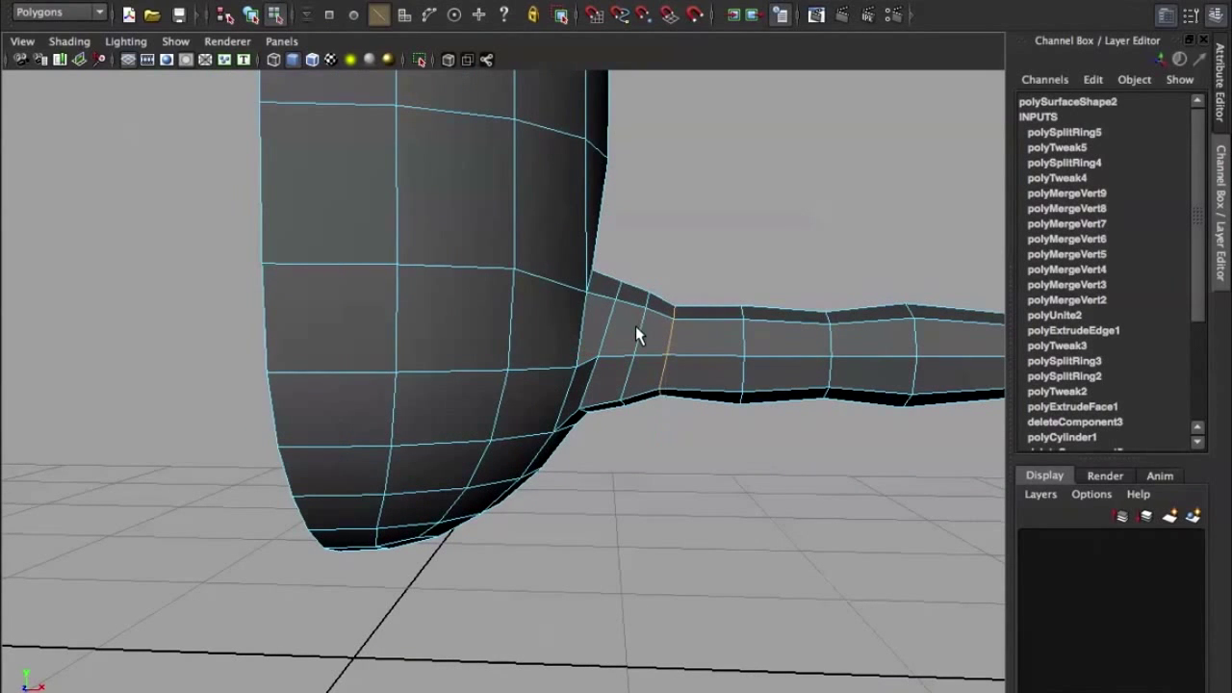
{"action": "key", "text": "e"}
{"action": "key", "text": "r"}
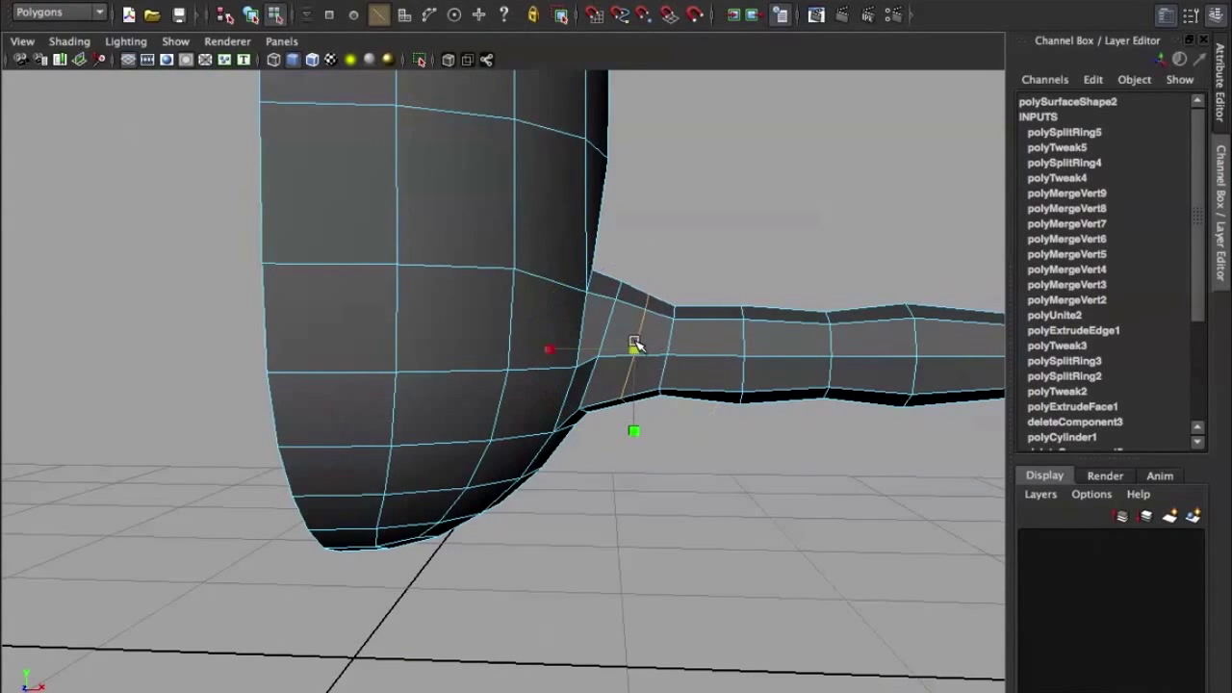
{"action": "left_click_drag", "start_coordinate": [635, 356], "coordinate": [631, 349]}
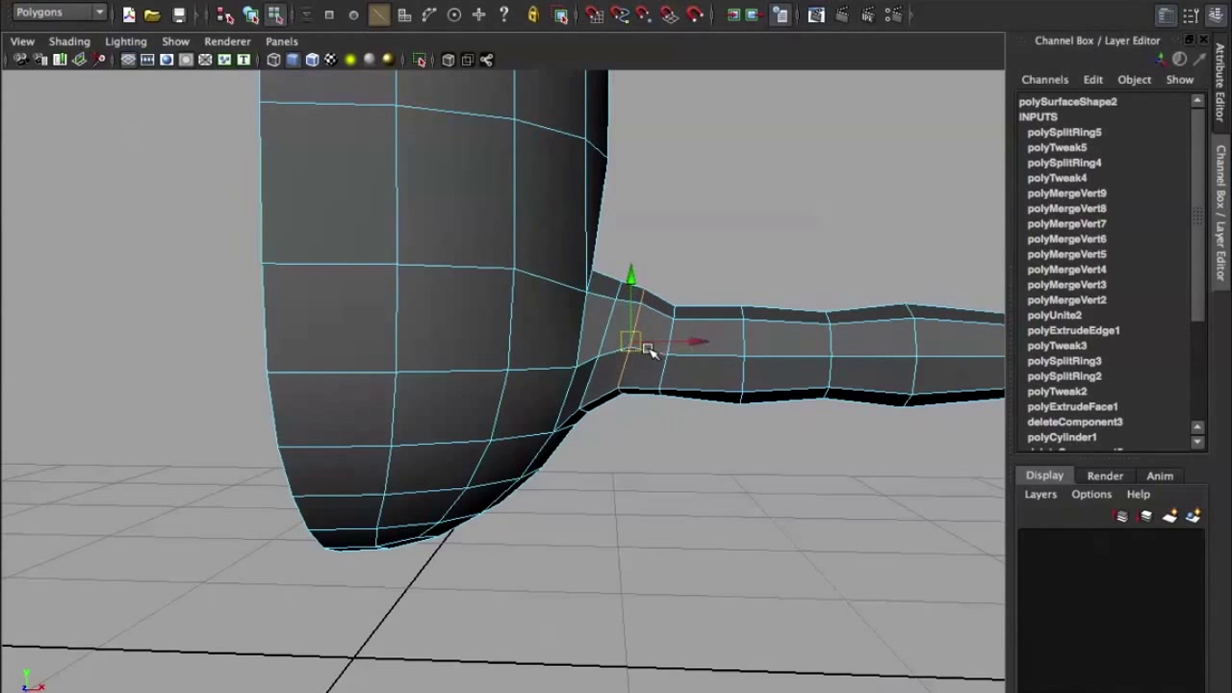
{"action": "double_click", "coordinate": [668, 352]}
{"action": "key", "text": "e"}
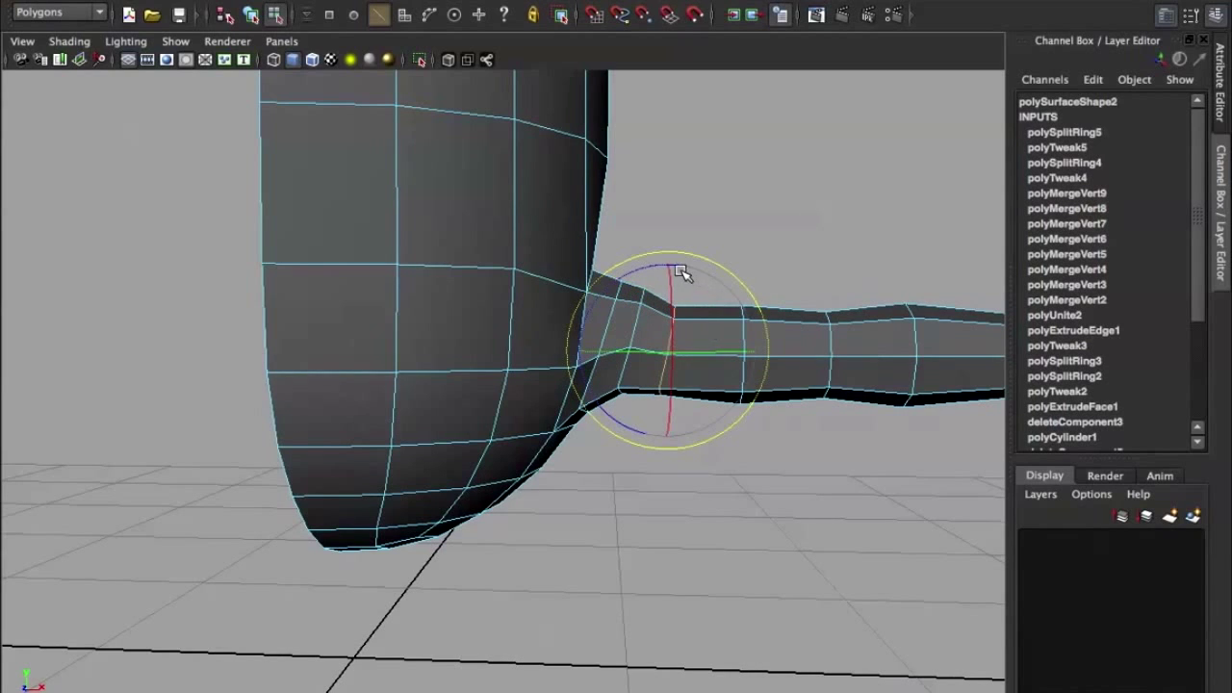
{"action": "key", "text": "w"}
{"action": "left_click_drag", "start_coordinate": [670, 353], "coordinate": [667, 351]}
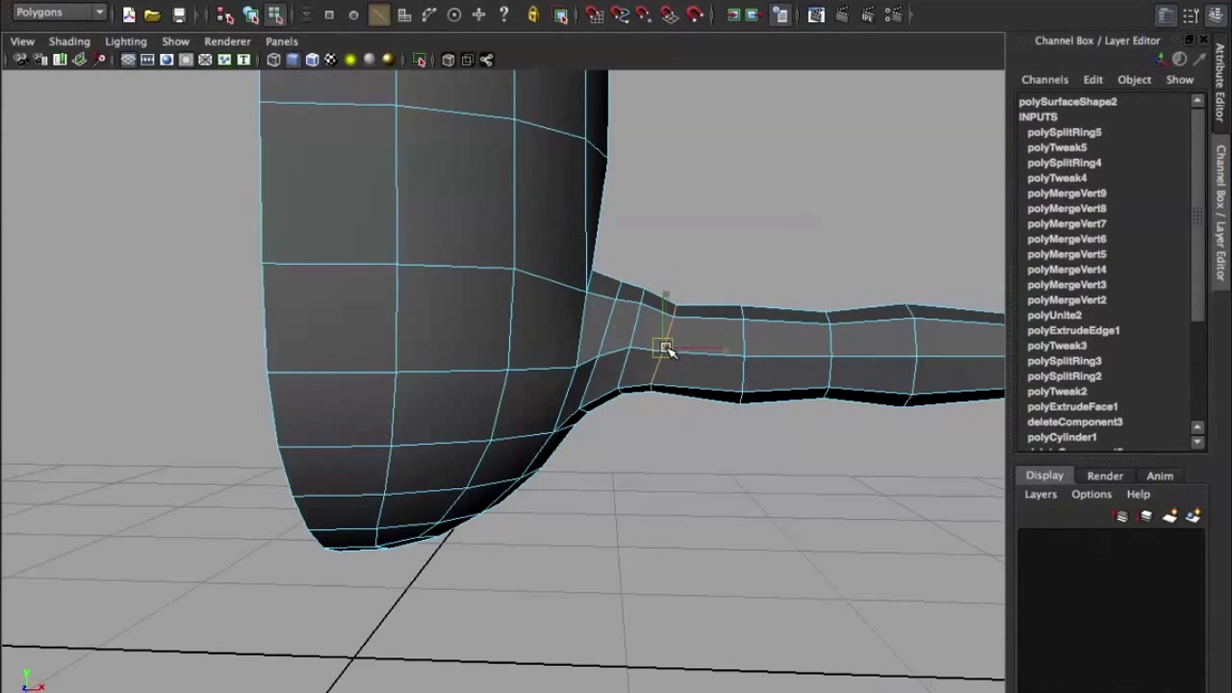
Shift and tilt an edge loop further out on the arm toward the body
{"action": "double_click", "coordinate": [744, 332]}
{"action": "key", "text": "4"}
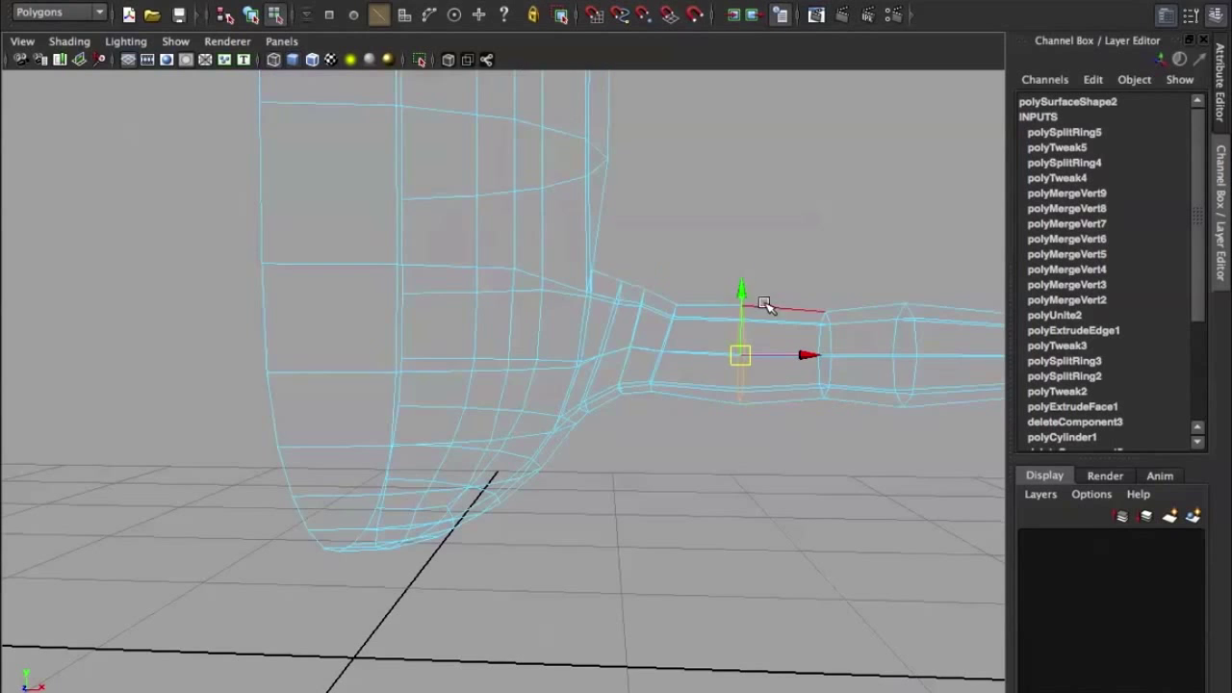
{"action": "key", "text": "5"}
{"action": "key", "text": "e"}
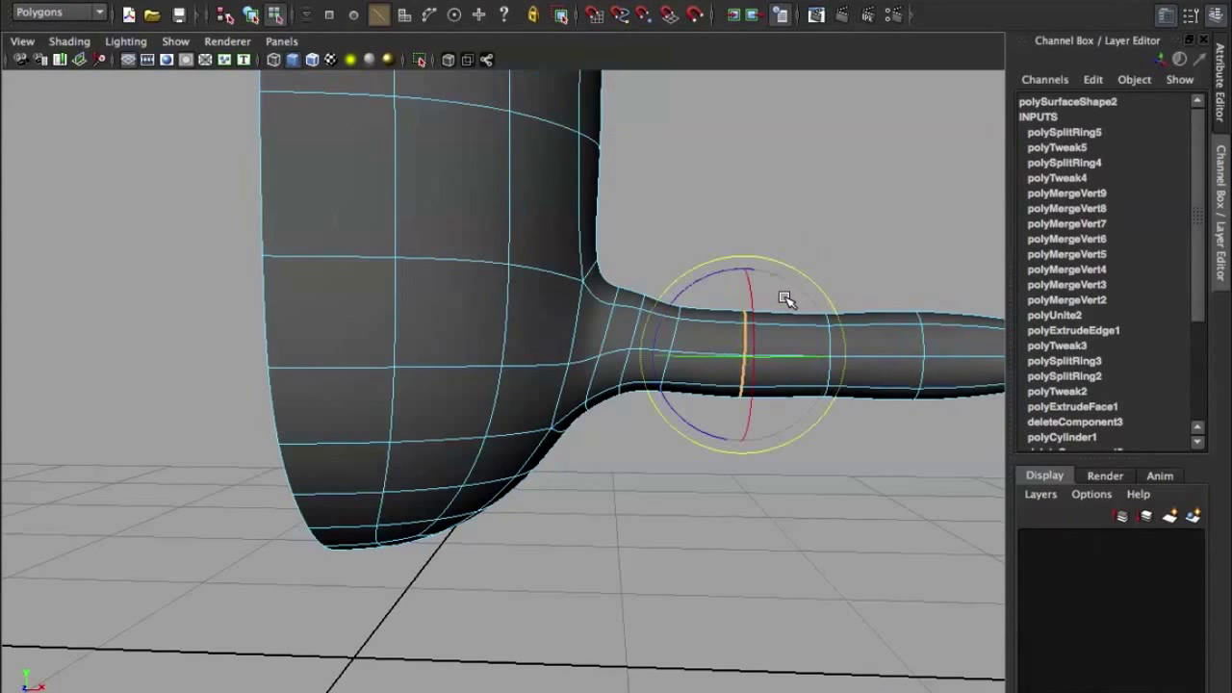
{"action": "left_click", "coordinate": [712, 275]}
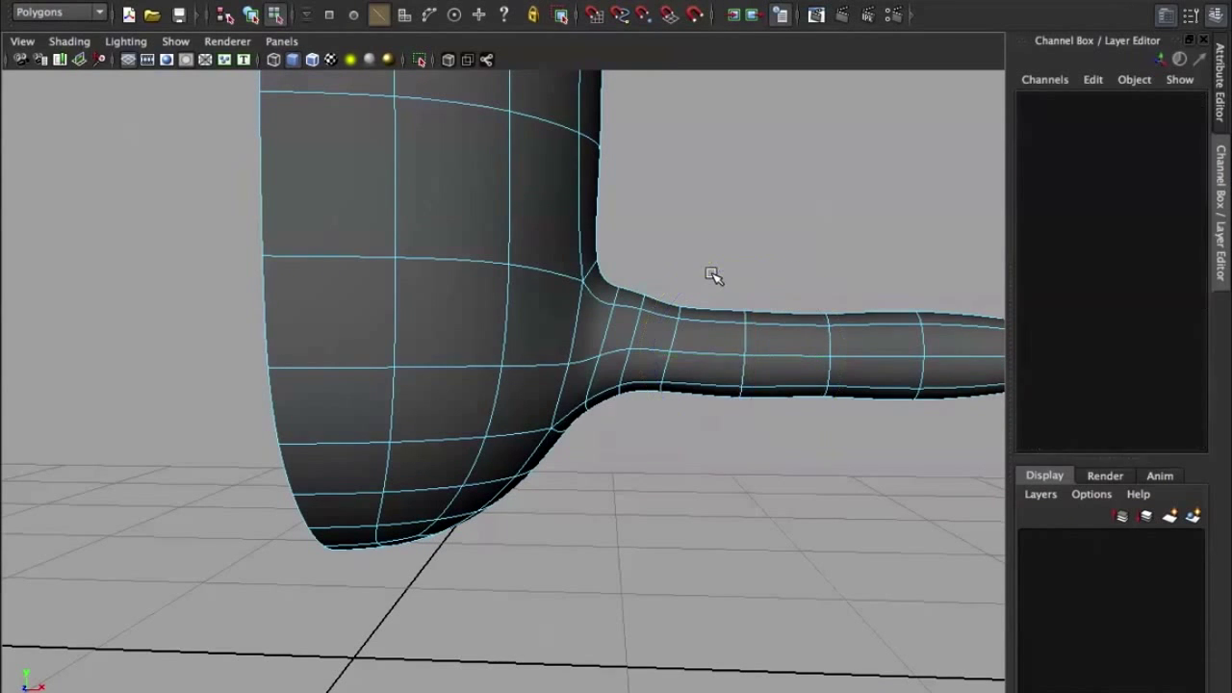
{"action": "key", "text": "ctrl+z"}
{"action": "key", "text": "w"}
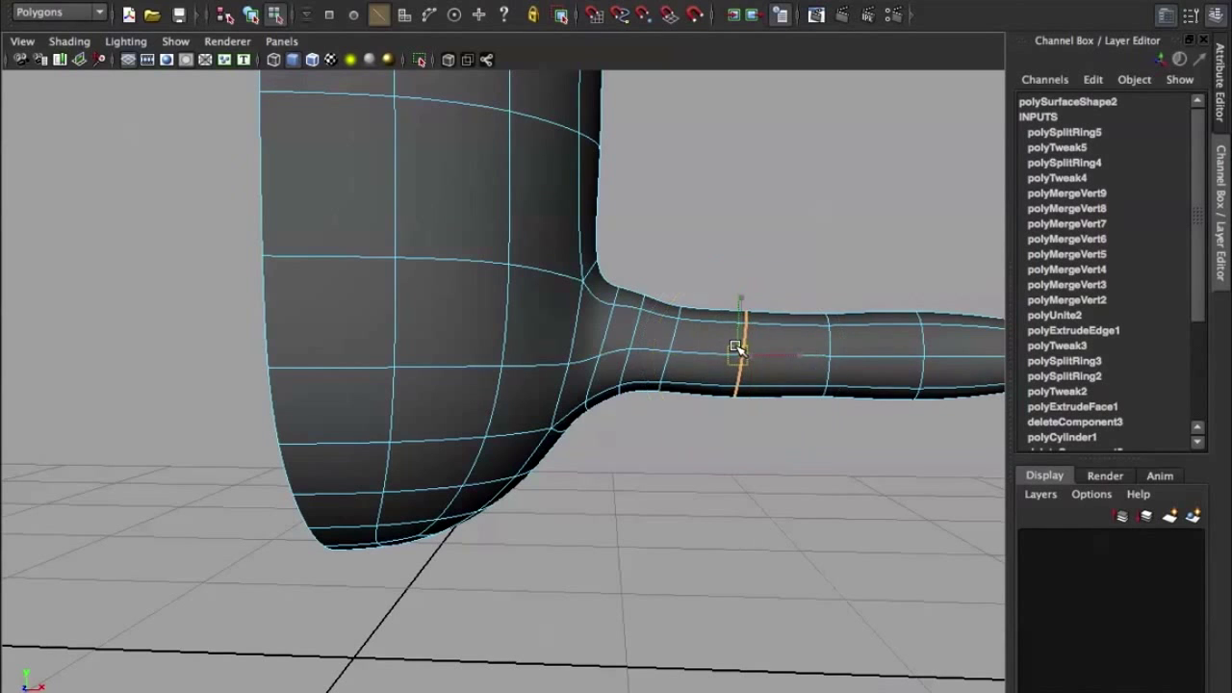
{"action": "left_click_drag", "start_coordinate": [729, 340], "coordinate": [732, 345]}
Work along the arm's edge loops out to the loop near the tip
{"action": "left_click", "coordinate": [733, 347]}
{"action": "left_click_drag", "start_coordinate": [778, 330], "coordinate": [708, 338], "text": "alt"}
{"action": "left_click", "coordinate": [717, 339]}
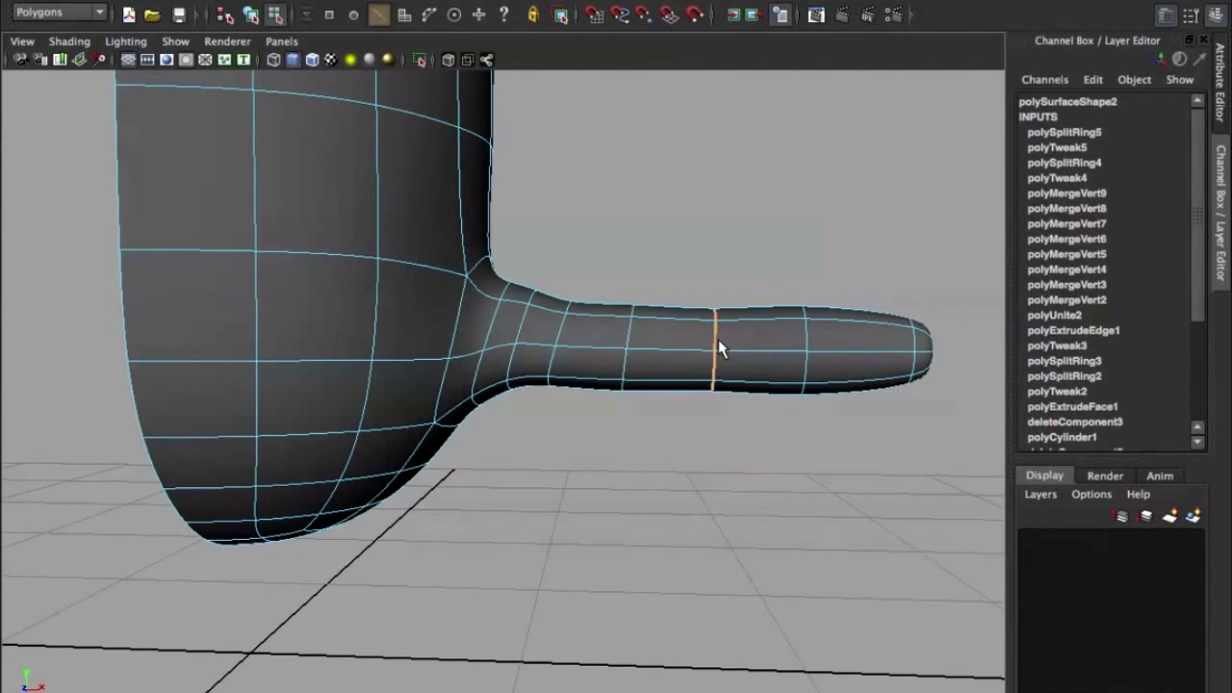
{"action": "key", "text": "w"}
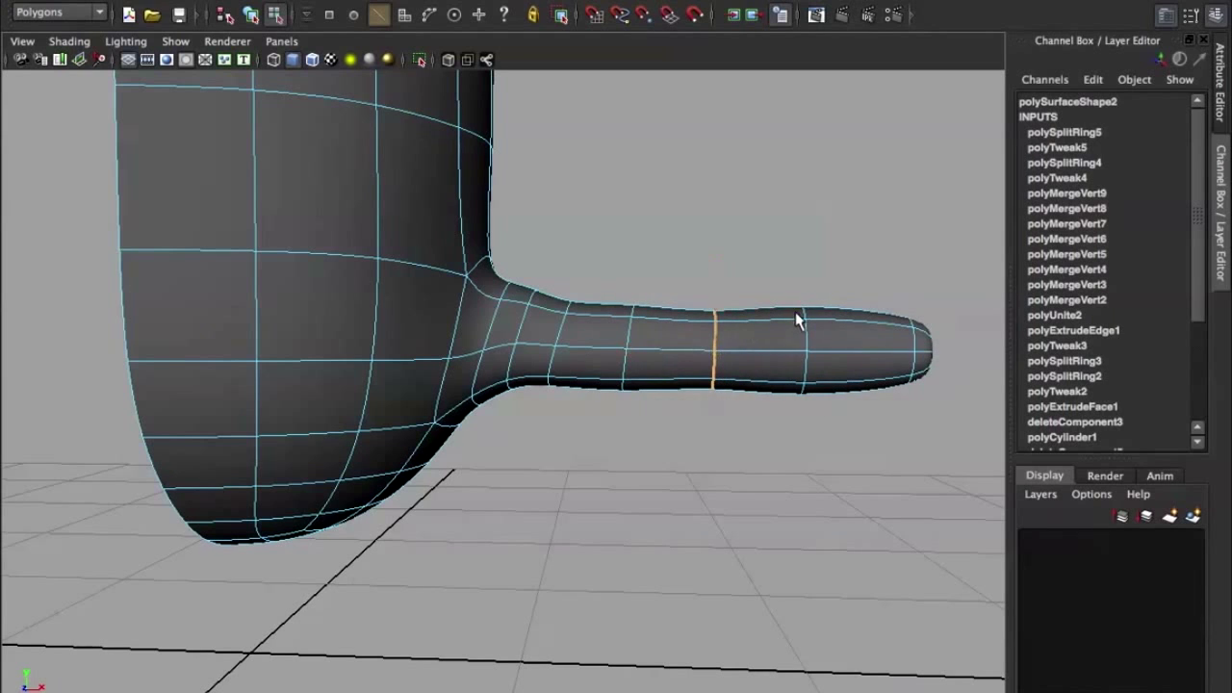
{"action": "left_click", "coordinate": [803, 323]}
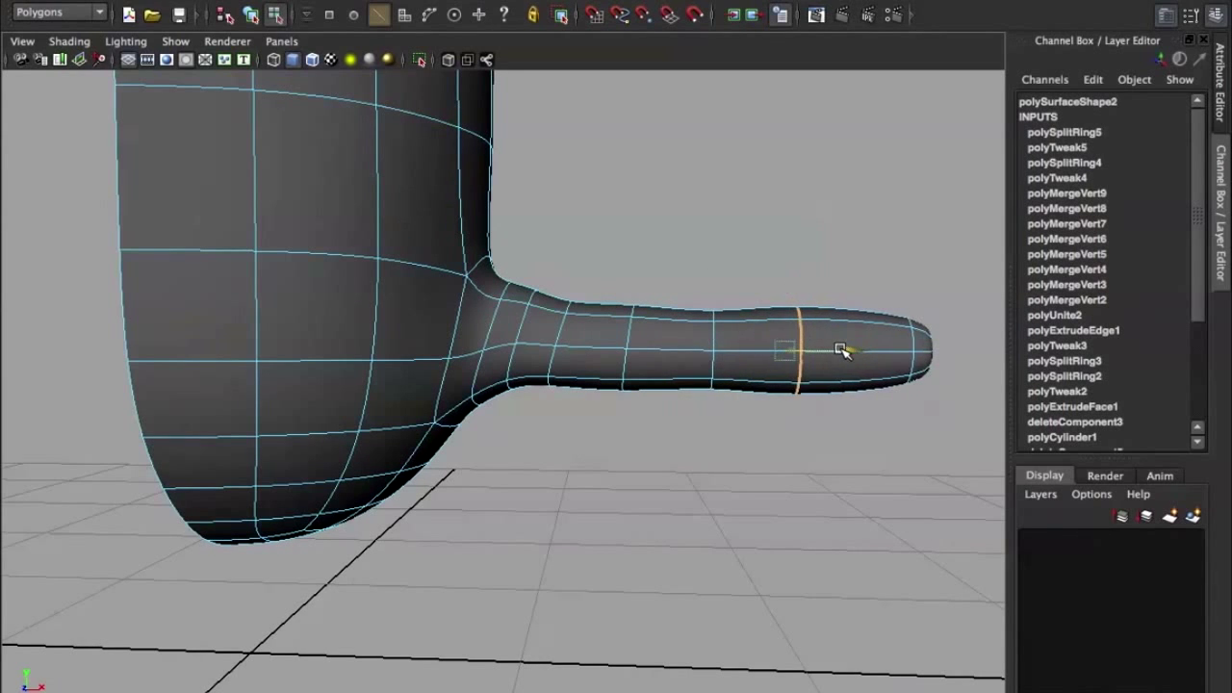
Return to Object Mode, orbit around the body, and select the half-body mesh
{"action": "left_click_drag", "start_coordinate": [693, 267], "coordinate": [557, 329], "text": "alt"}
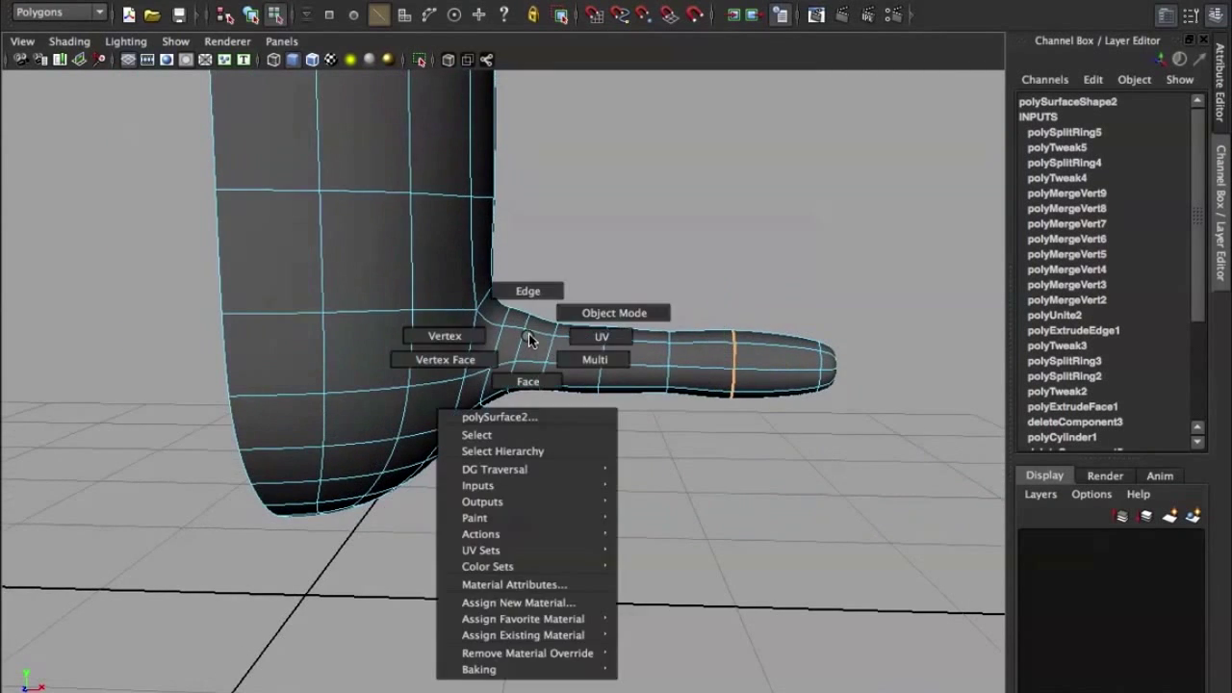
{"action": "right_click_drag", "start_coordinate": [528, 333], "coordinate": [615, 313]}
{"action": "middle_click_drag", "start_coordinate": [614, 274], "coordinate": [780, 330], "text": "alt"}
{"action": "left_click_drag", "start_coordinate": [780, 330], "coordinate": [645, 308], "text": "alt"}
{"action": "left_click", "coordinate": [626, 357]}
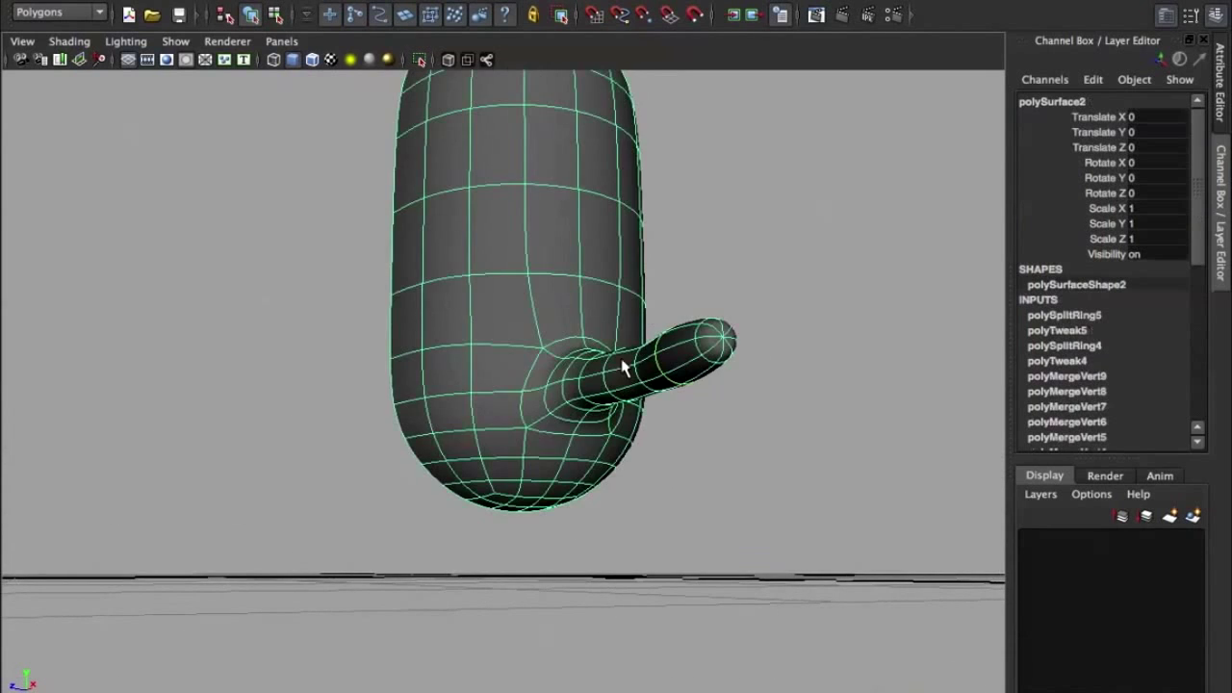
{"action": "left_click_drag", "start_coordinate": [626, 357], "coordinate": [640, 405], "text": "alt"}
{"action": "mouse_move", "coordinate": [702, 361]}
{"action": "left_mouse_down", "text": "alt"}
{"action": "mouse_move", "coordinate": [742, 330]}
{"action": "mouse_move", "coordinate": [583, 385]}
{"action": "mouse_move", "coordinate": [600, 385]}
{"action": "mouse_move", "coordinate": [626, 384]}
{"action": "mouse_move", "coordinate": [605, 371]}
{"action": "mouse_move", "coordinate": [563, 385]}
{"action": "mouse_move", "coordinate": [538, 334]}
{"action": "left_mouse_up", "text": "alt"}
{"action": "left_click", "coordinate": [742, 330]}
{"action": "left_click", "coordinate": [585, 352]}
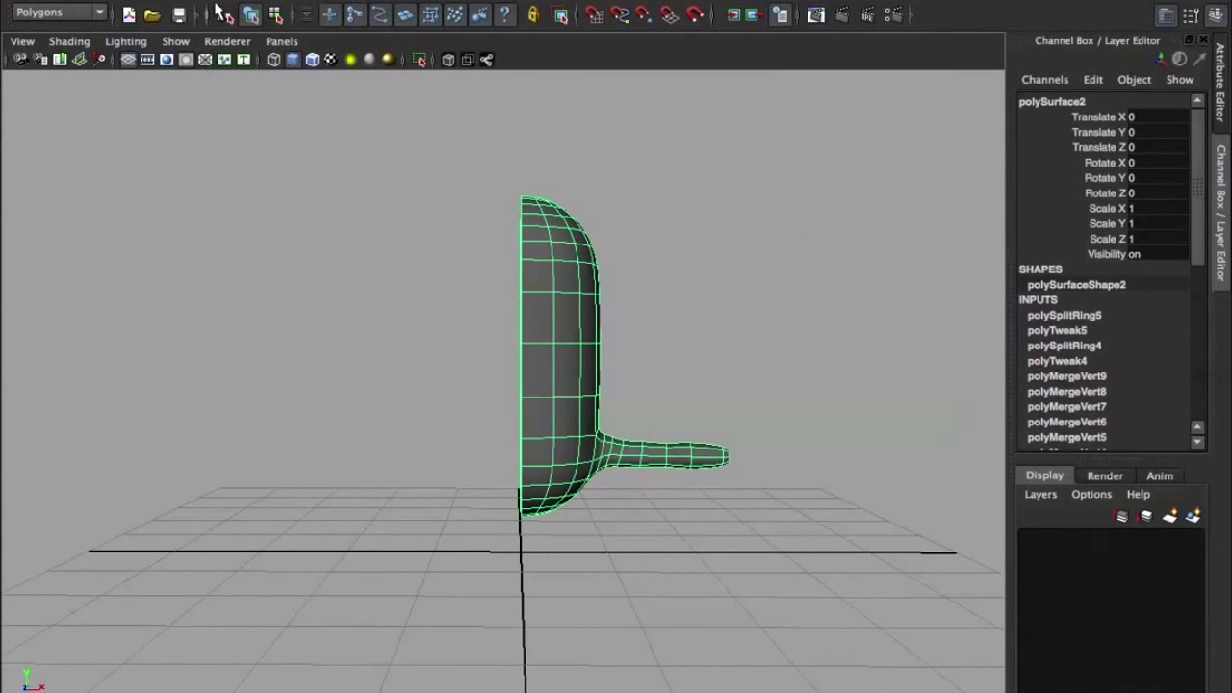
Mirror the half body with Duplicate Special set to Scale X -1
{"action": "left_click", "coordinate": [160, 2]}
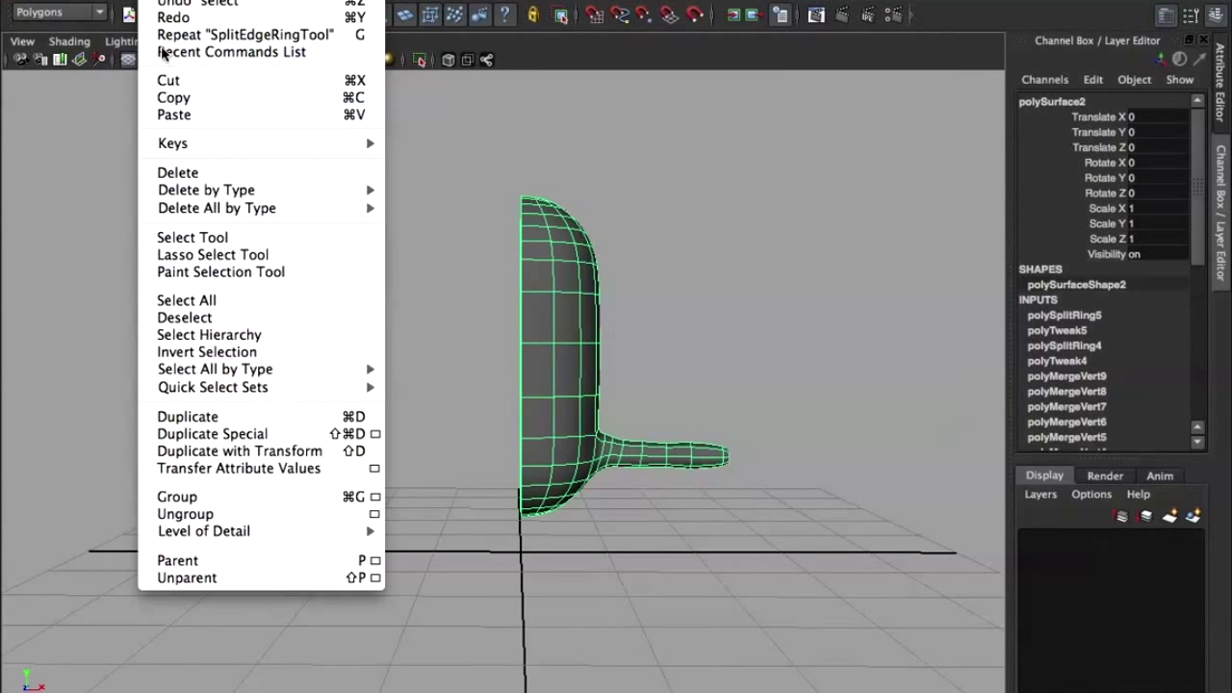
{"action": "left_click", "coordinate": [380, 438]}
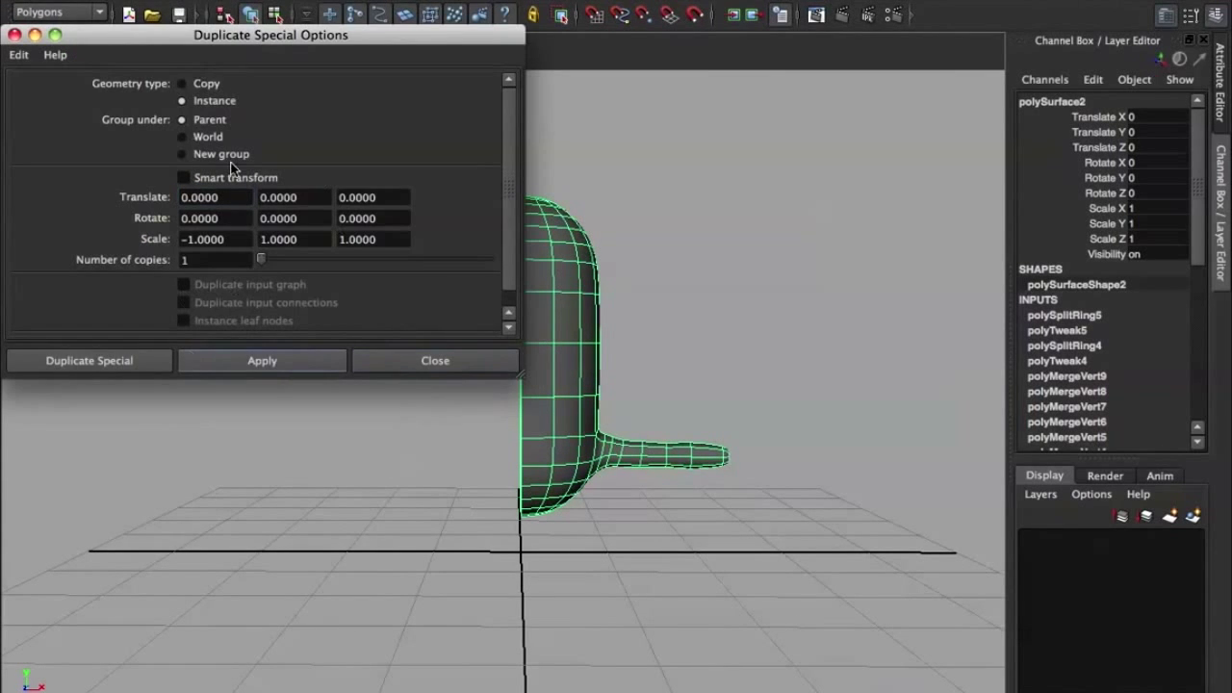
{"action": "left_click", "coordinate": [452, 356]}
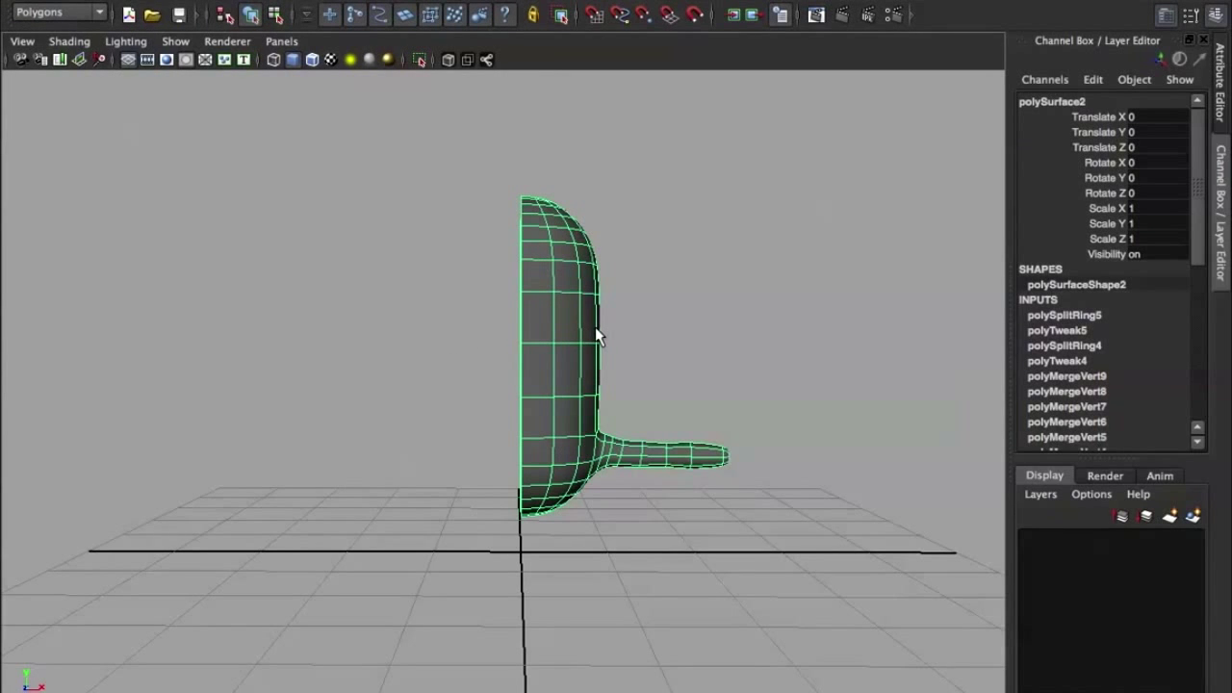
{"action": "key", "text": "ctrl+shift+d"}
Inspect the full two-armed body from several angles, ending on a level front view
{"action": "left_click", "coordinate": [663, 335]}
{"action": "mouse_move", "coordinate": [671, 335]}
{"action": "left_mouse_down", "text": "alt"}
{"action": "mouse_move", "coordinate": [756, 363]}
{"action": "mouse_move", "coordinate": [683, 357]}
{"action": "mouse_move", "coordinate": [559, 298]}
{"action": "mouse_move", "coordinate": [745, 360]}
{"action": "mouse_move", "coordinate": [584, 368]}
{"action": "mouse_move", "coordinate": [626, 432]}
{"action": "mouse_move", "coordinate": [564, 346]}
{"action": "mouse_move", "coordinate": [635, 385]}
{"action": "left_mouse_up", "text": "alt"}
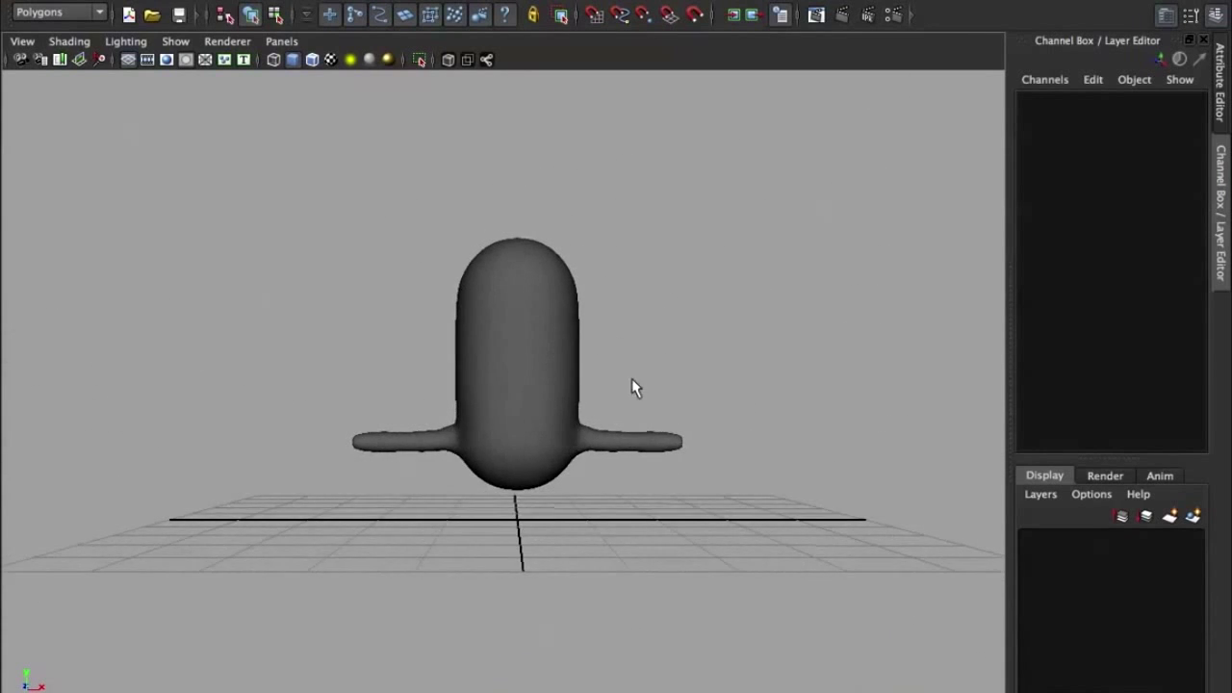
{"action": "scroll", "coordinate": [459, 319], "scroll_direction": "up", "scroll_amount": 5}
{"action": "mouse_move", "coordinate": [459, 319]}
{"action": "left_mouse_down", "text": "alt"}
{"action": "mouse_move", "coordinate": [370, 344]}
{"action": "mouse_move", "coordinate": [298, 341]}
{"action": "mouse_move", "coordinate": [500, 308]}
{"action": "mouse_move", "coordinate": [473, 314]}
{"action": "mouse_move", "coordinate": [648, 403]}
{"action": "mouse_move", "coordinate": [551, 408]}
{"action": "left_mouse_up", "text": "alt"}
{"action": "scroll", "coordinate": [588, 458], "scroll_direction": "down", "scroll_amount": 3}
{"action": "mouse_move", "coordinate": [588, 457]}
{"action": "left_mouse_down", "text": "alt"}
{"action": "mouse_move", "coordinate": [641, 448]}
{"action": "mouse_move", "coordinate": [635, 459]}
{"action": "left_mouse_up", "text": "alt"}
{"action": "scroll", "coordinate": [641, 448], "scroll_direction": "down", "scroll_amount": 2}
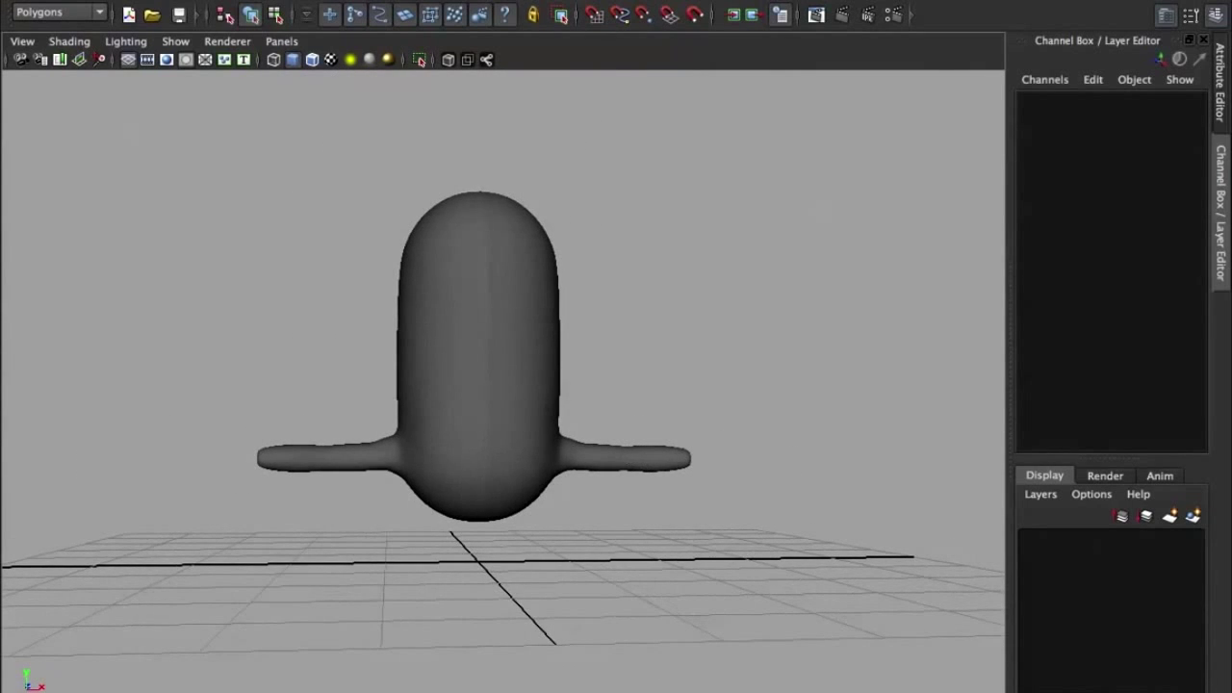
{"action": "mouse_move", "coordinate": [590, 673]}
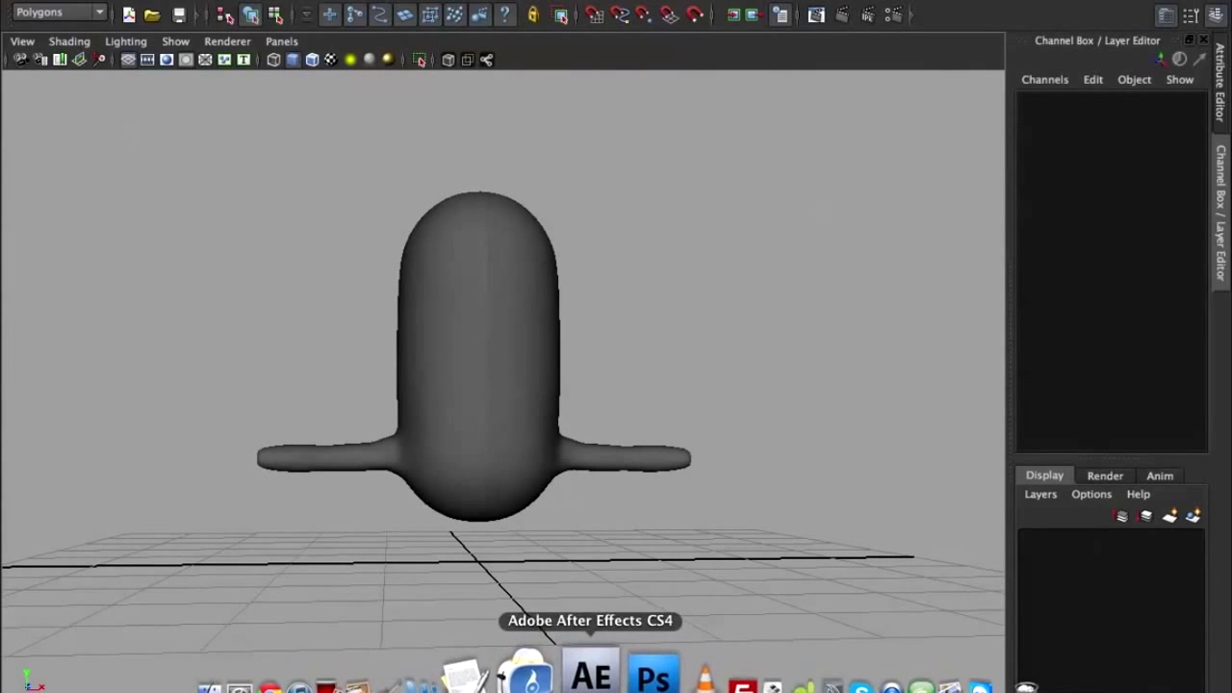
{"action": "left_click", "coordinate": [330, 674]}
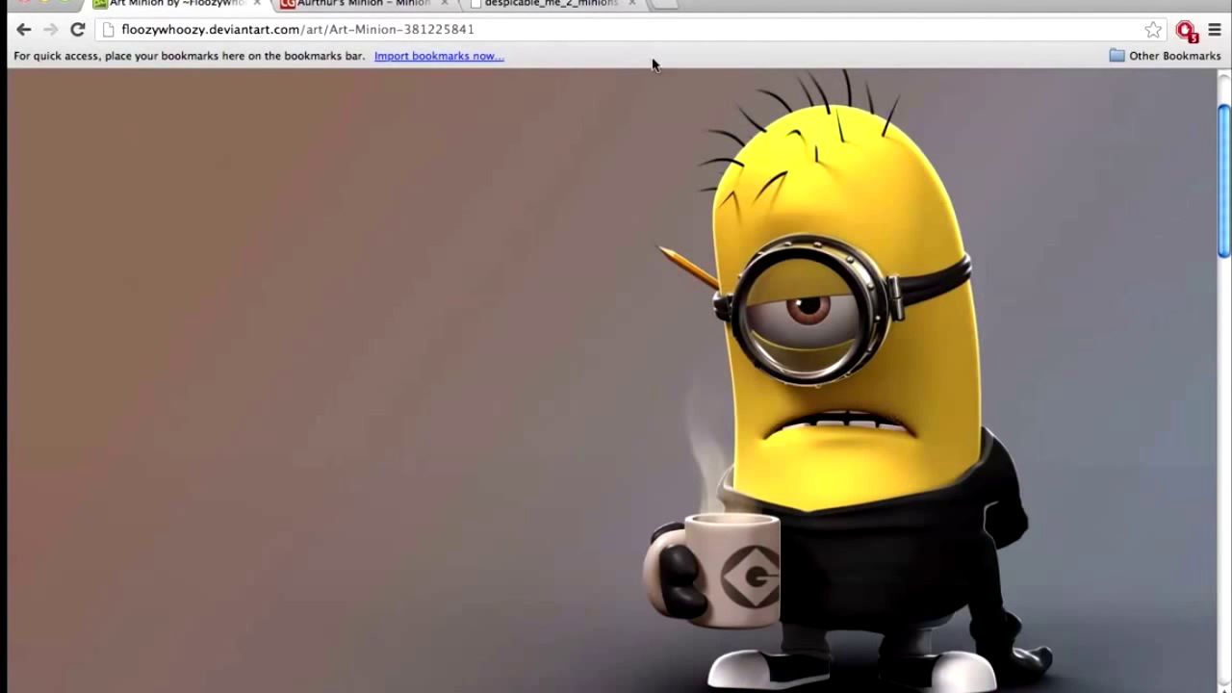
View the despicable_me_2_minions reference at fit-to-window and full size, then go back to Maya
{"action": "left_click", "coordinate": [544, 2]}
{"action": "scroll", "coordinate": [792, 544], "scroll_direction": "down", "scroll_amount": 1}
{"action": "scroll", "coordinate": [806, 517], "scroll_direction": "down", "scroll_amount": 3}
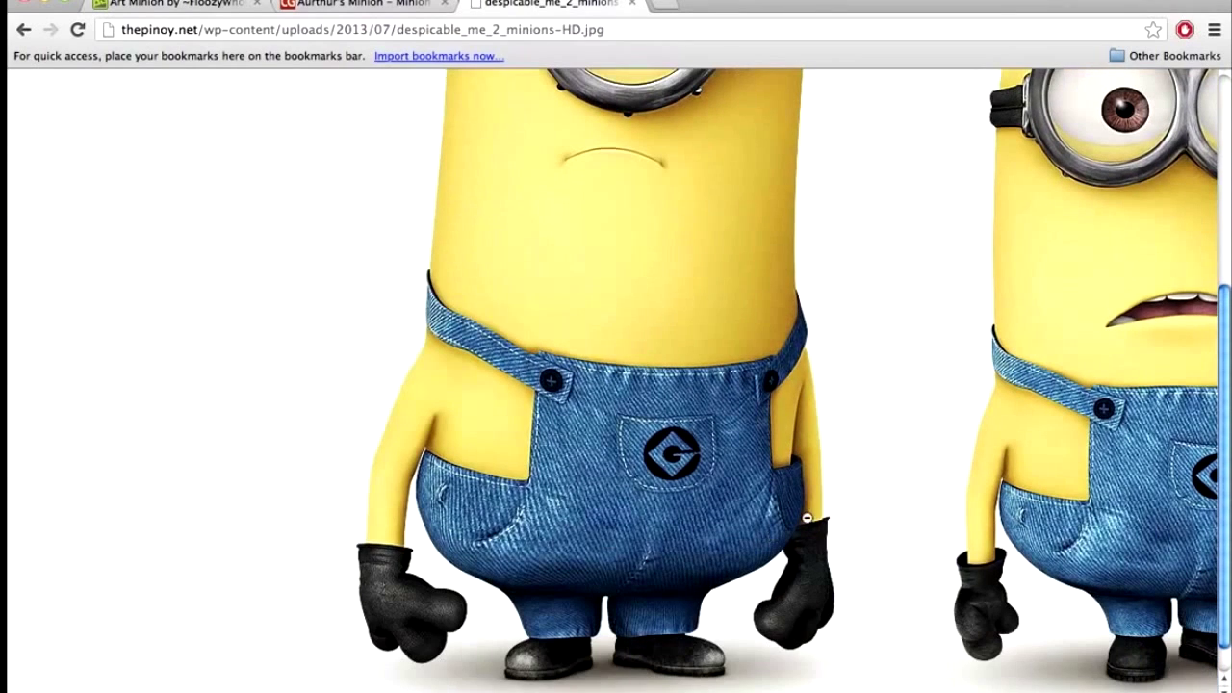
{"action": "scroll", "coordinate": [795, 452], "scroll_direction": "up", "scroll_amount": 3}
{"action": "scroll", "coordinate": [784, 405], "scroll_direction": "down", "scroll_amount": 2}
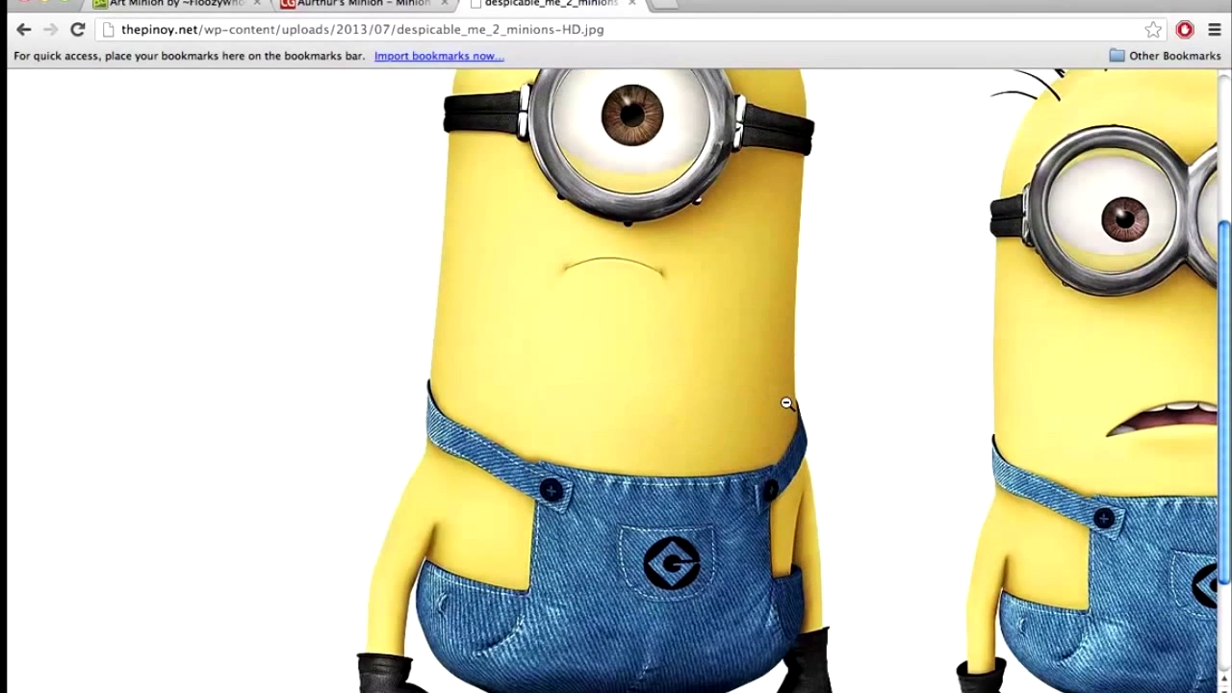
{"action": "left_click", "coordinate": [786, 403]}
{"action": "key", "text": "super+minus"}
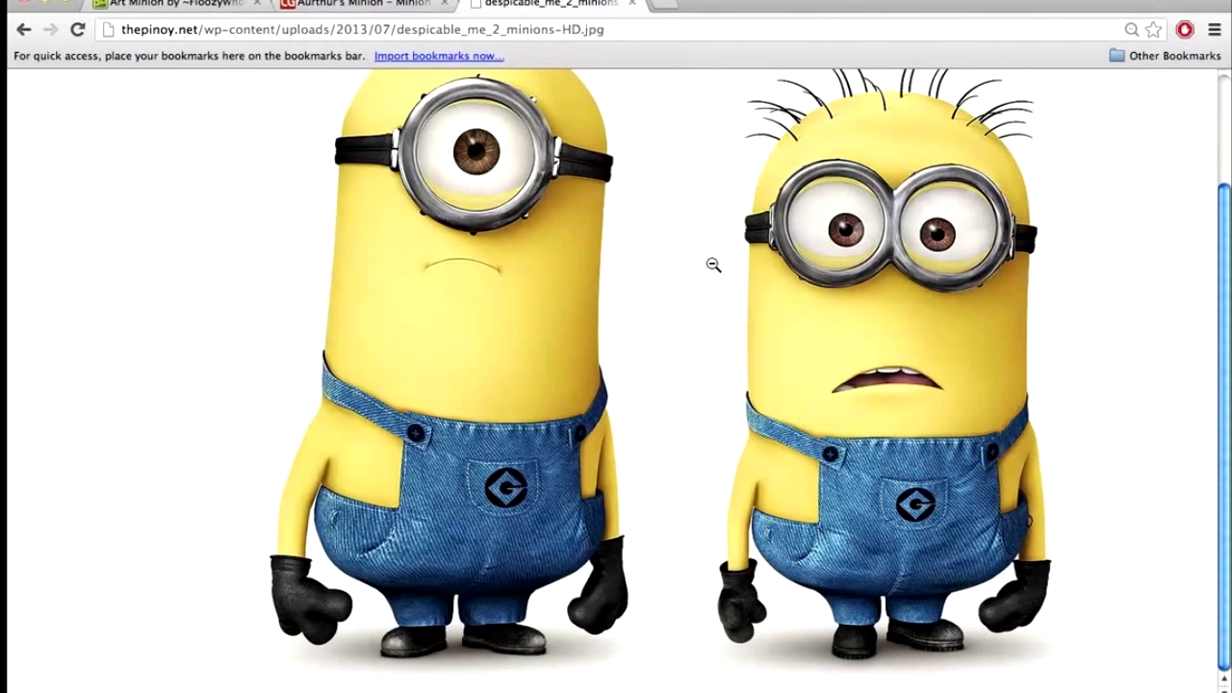
{"action": "left_click", "coordinate": [718, 329]}
{"action": "left_click", "coordinate": [583, 300]}
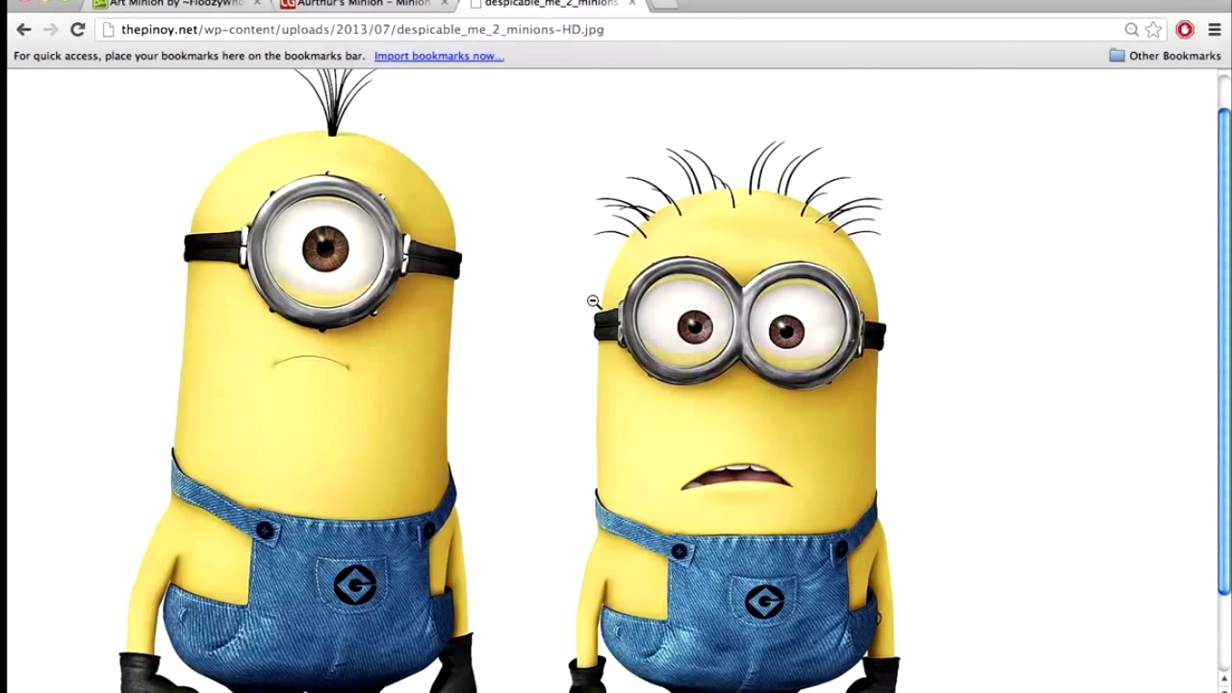
{"action": "scroll", "coordinate": [654, 338], "scroll_direction": "down", "scroll_amount": 2}
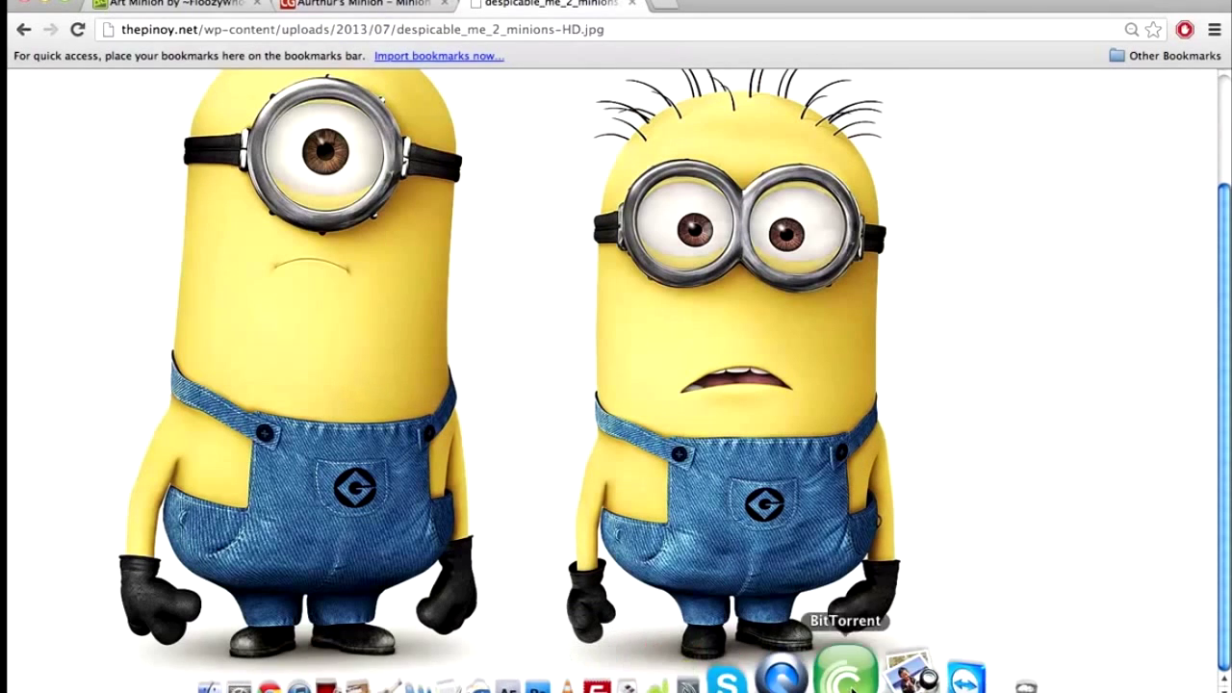
{"action": "mouse_move", "coordinate": [758, 673]}
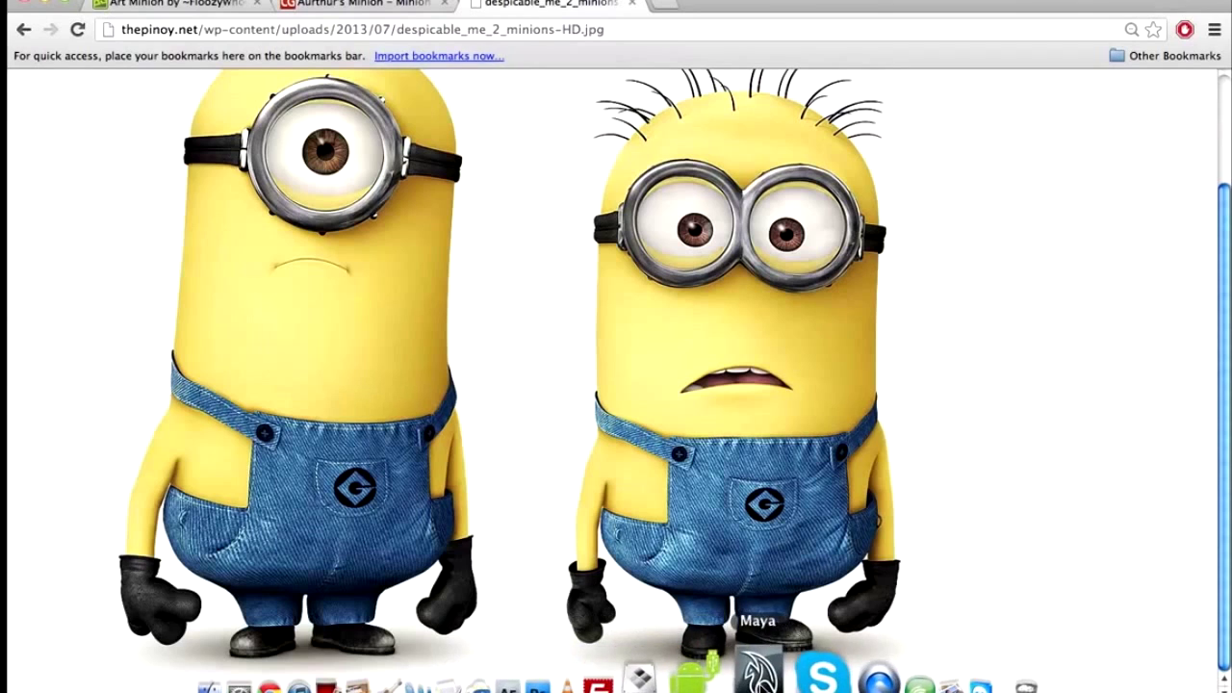
{"action": "left_click", "coordinate": [757, 682]}
Pull the armpit junction face up and outward using soft selection
{"action": "scroll", "coordinate": [712, 394], "scroll_direction": "up", "scroll_amount": 3}
{"action": "scroll", "coordinate": [664, 481], "scroll_direction": "up", "scroll_amount": 3}
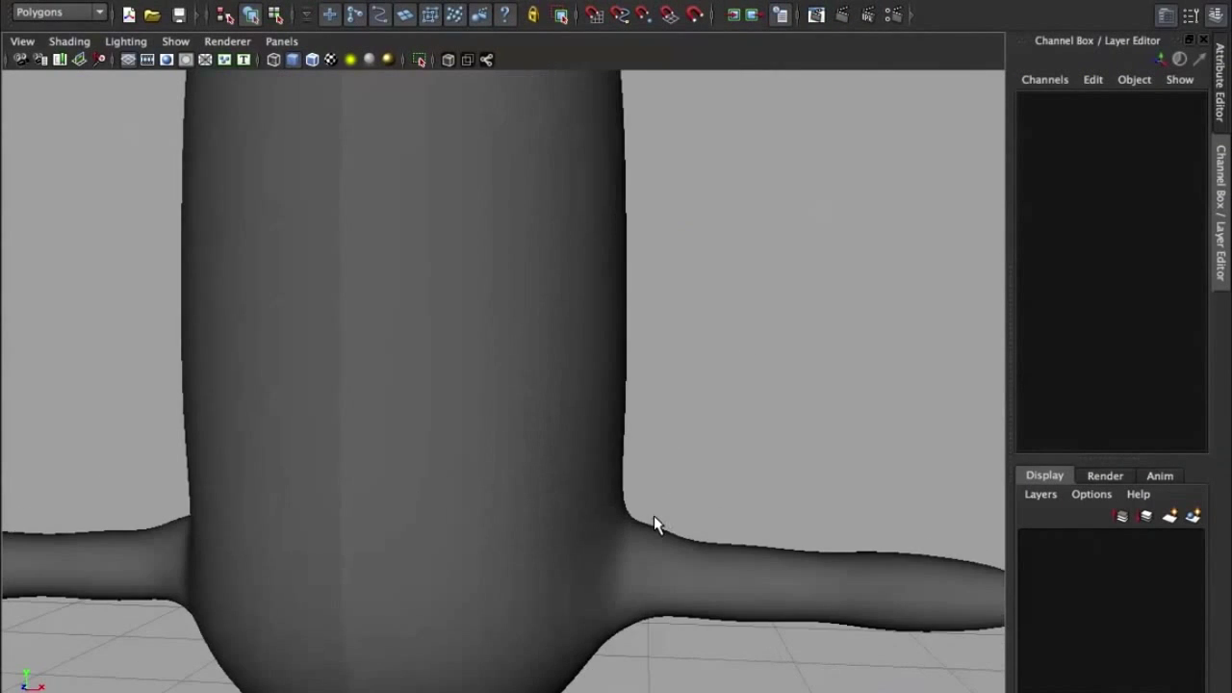
{"action": "left_click", "coordinate": [660, 523]}
{"action": "left_click_drag", "start_coordinate": [635, 530], "coordinate": [649, 418], "text": "alt"}
{"action": "right_click_drag", "start_coordinate": [645, 412], "coordinate": [674, 380]}
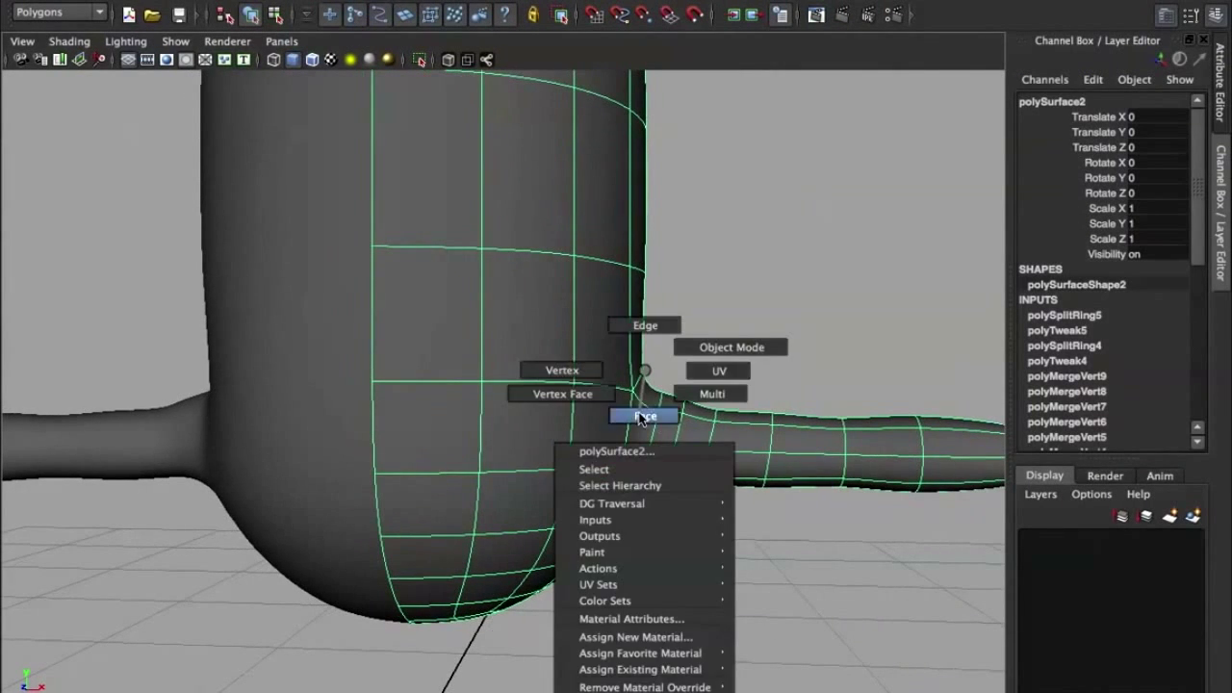
{"action": "left_click", "coordinate": [663, 399]}
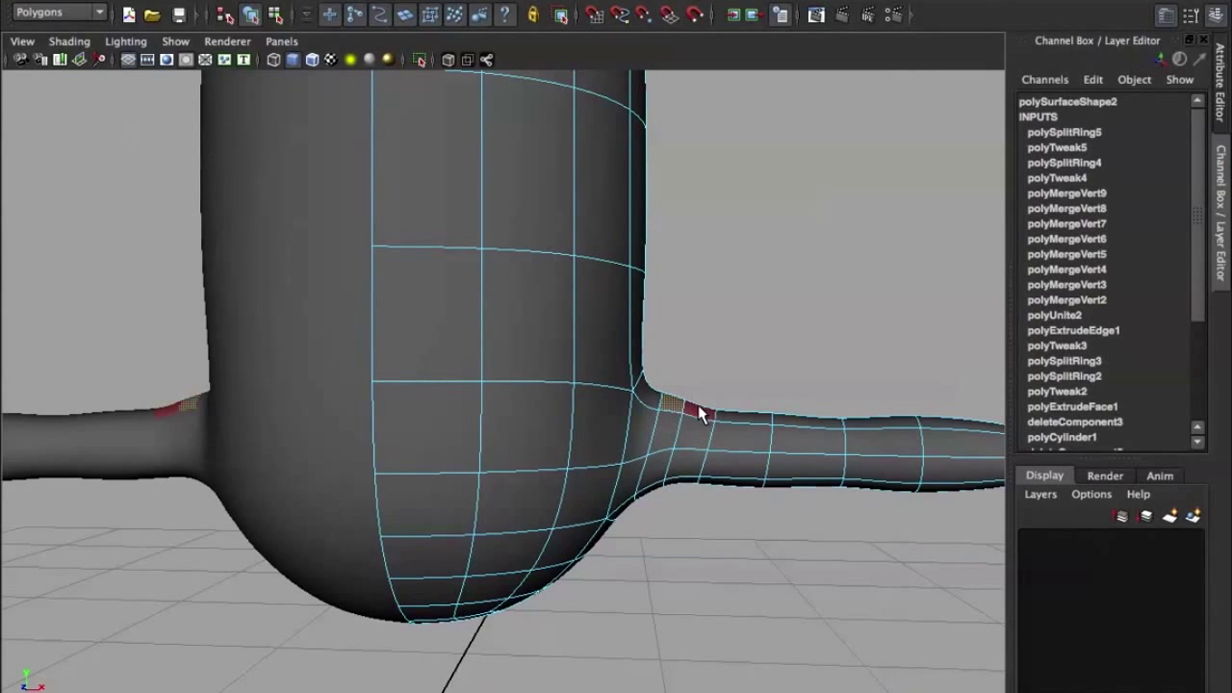
{"action": "key", "text": "b"}
{"action": "key", "text": "w"}
{"action": "left_click_drag", "start_coordinate": [678, 404], "coordinate": [689, 395]}
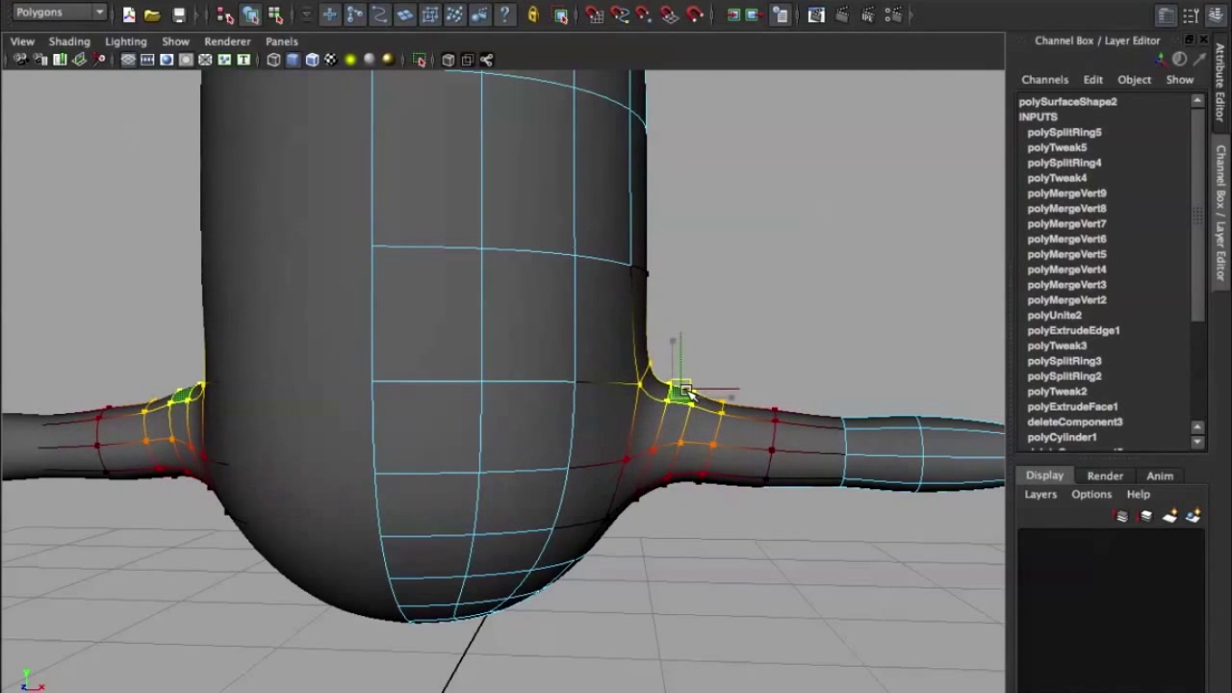
Return to Object Mode and orbit to view the character from the front-left
{"action": "right_click_drag", "start_coordinate": [635, 399], "coordinate": [644, 346]}
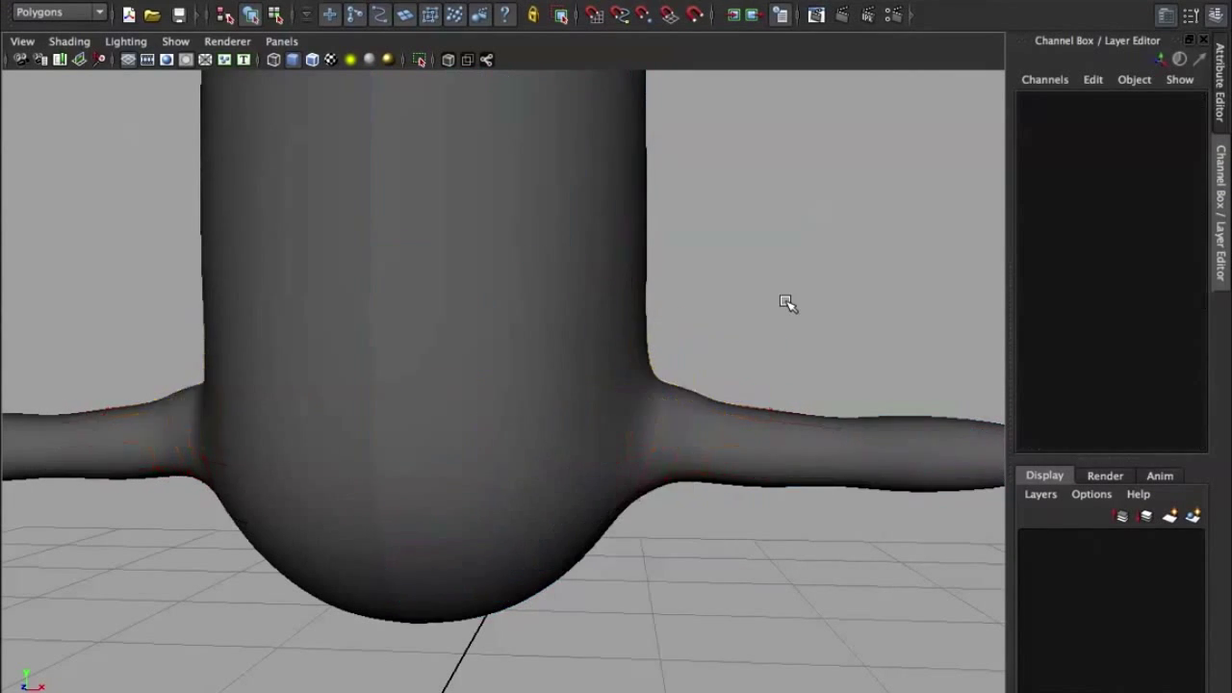
{"action": "scroll", "coordinate": [633, 363], "scroll_direction": "down", "scroll_amount": 3}
{"action": "scroll", "coordinate": [637, 365], "scroll_direction": "down", "scroll_amount": 3}
{"action": "mouse_move", "coordinate": [552, 416]}
{"action": "left_mouse_down", "text": "alt"}
{"action": "mouse_move", "coordinate": [564, 413]}
{"action": "mouse_move", "coordinate": [481, 426]}
{"action": "mouse_move", "coordinate": [850, 433]}
{"action": "mouse_move", "coordinate": [748, 413]}
{"action": "left_mouse_up", "text": "alt"}
Select the body's middle edge loop with soft selection widened over most of the body
{"action": "left_click", "coordinate": [610, 321]}
{"action": "scroll", "coordinate": [582, 319], "scroll_direction": "up", "scroll_amount": 2}
{"action": "right_click_drag", "start_coordinate": [556, 270], "coordinate": [558, 236]}
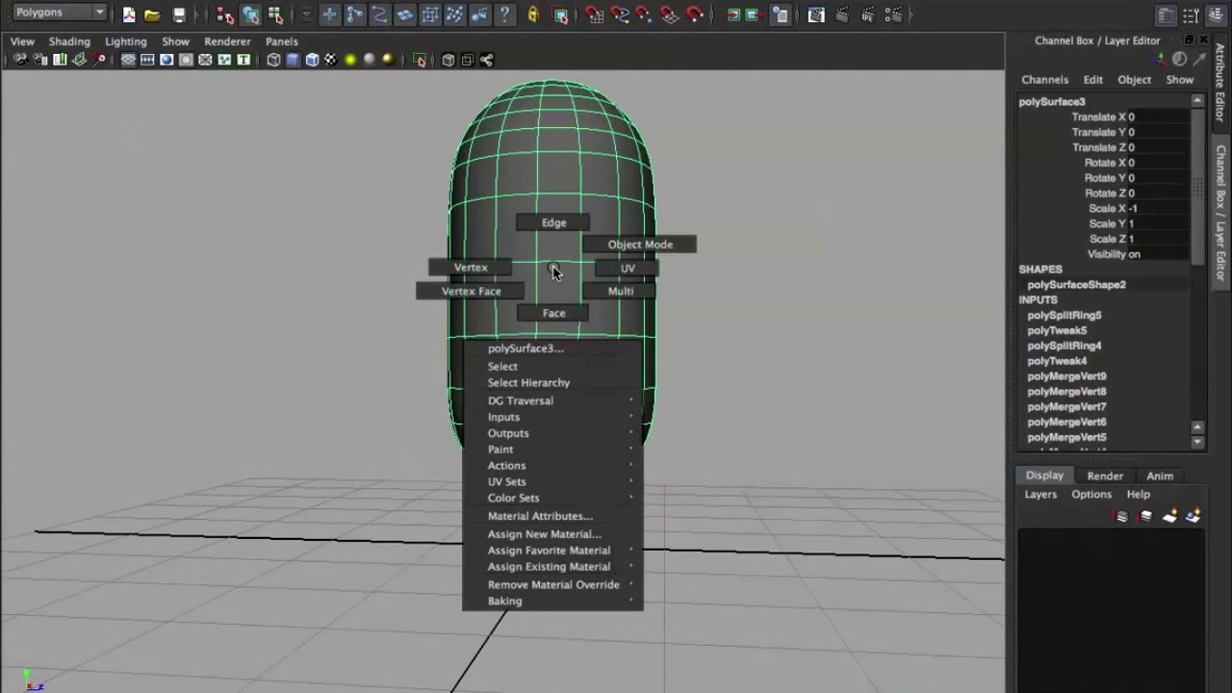
{"action": "double_click", "coordinate": [553, 264]}
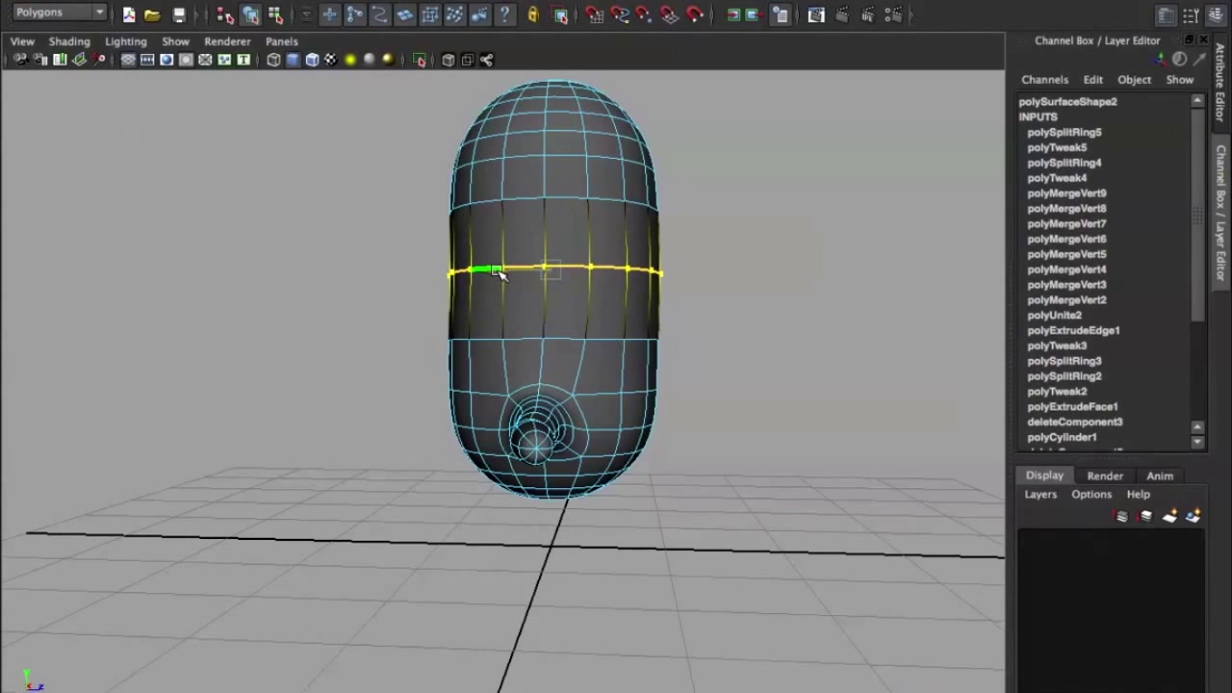
{"action": "key", "text": "w"}
{"action": "key", "text": "b"}
{"action": "left_click_drag", "start_coordinate": [608, 267], "coordinate": [626, 275]}
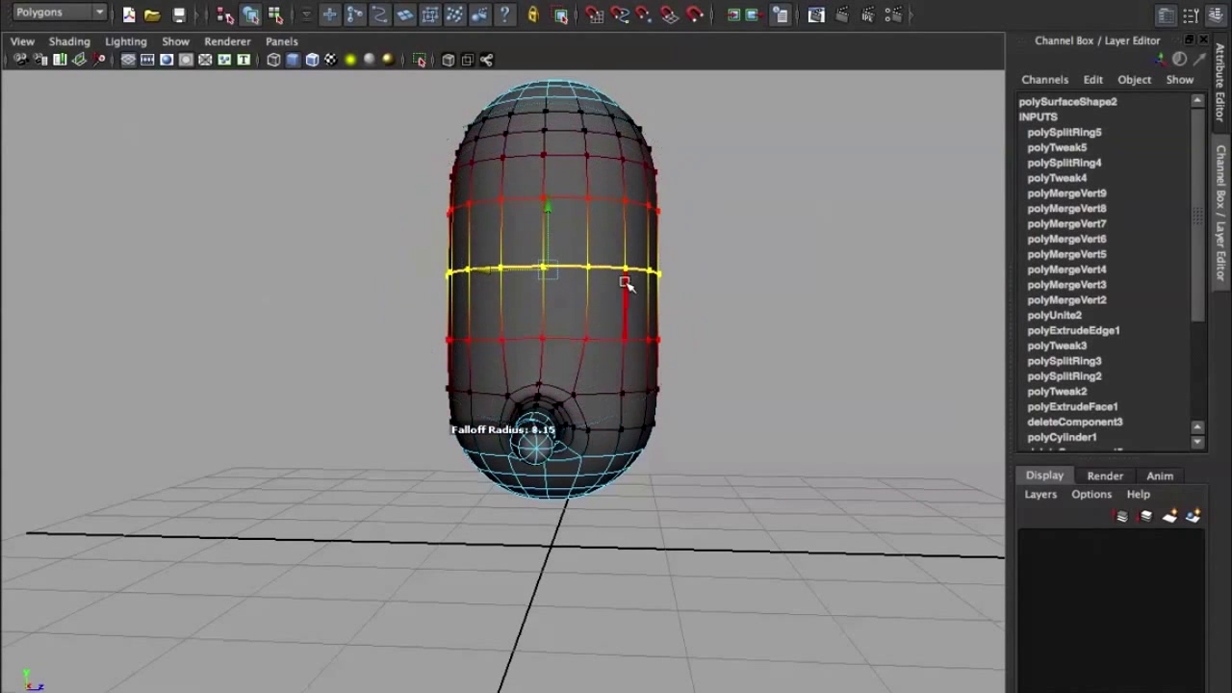
Shift the middle edge loop slightly to the right to start the lean
{"action": "left_click", "coordinate": [743, 229]}
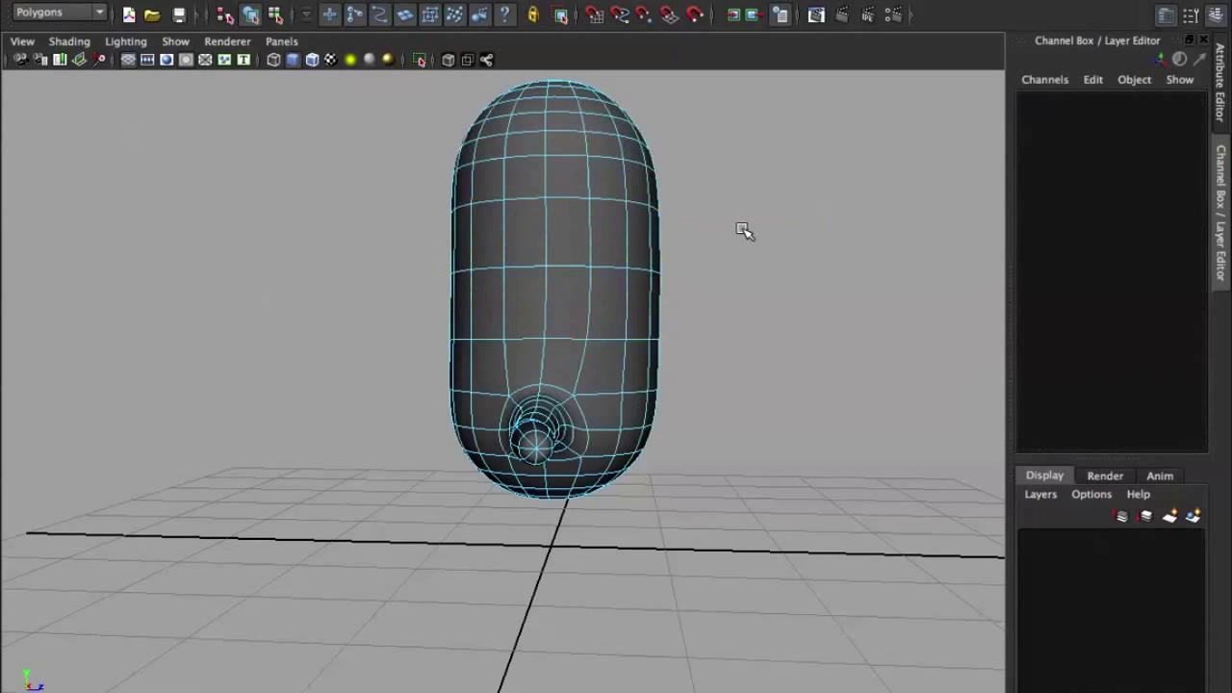
{"action": "left_click", "coordinate": [651, 193]}
{"action": "left_click_drag", "start_coordinate": [651, 193], "coordinate": [657, 192], "text": "alt"}
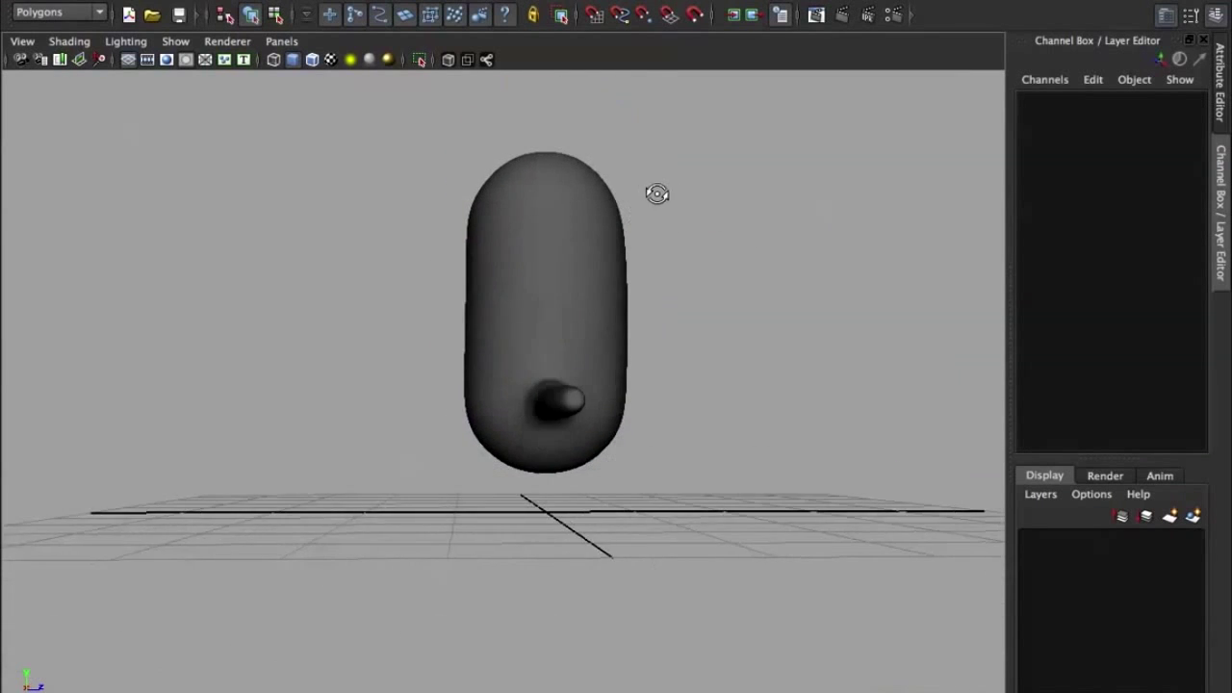
{"action": "left_click", "coordinate": [627, 204]}
{"action": "key", "text": "ctrl+z"}
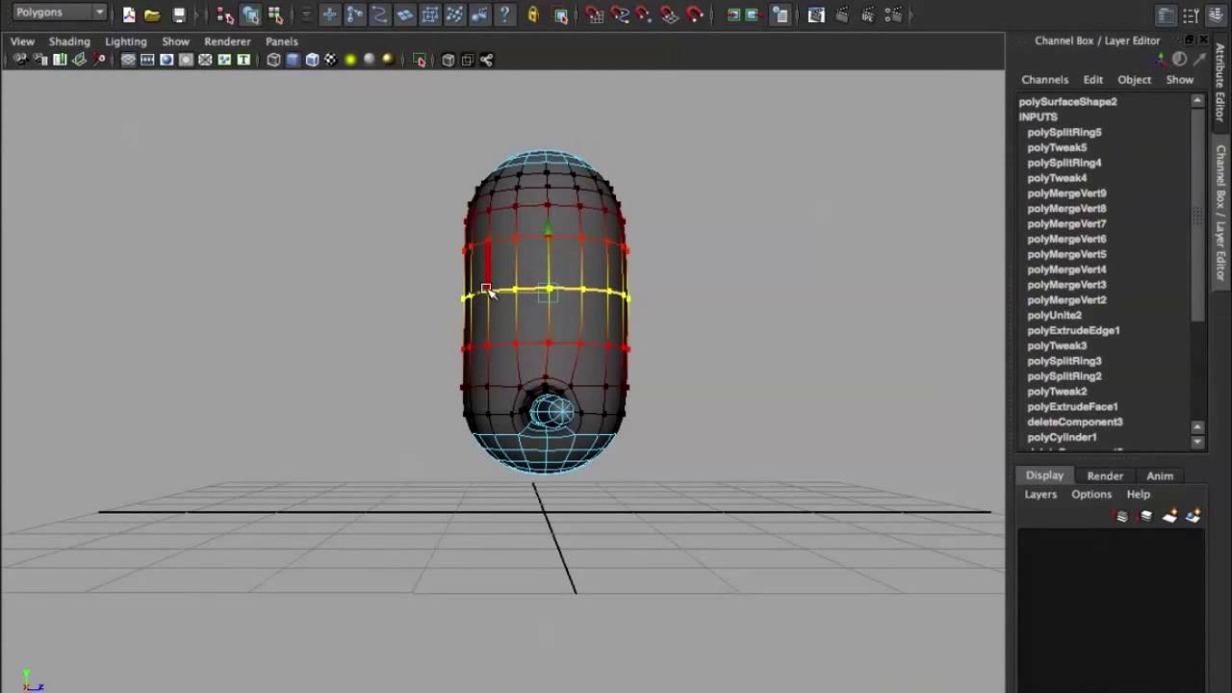
{"action": "middle_click_drag", "start_coordinate": [486, 291], "coordinate": [491, 293]}
Select the upper-half vertices for rotating, then inspect the body in Object Mode
{"action": "right_click_drag", "start_coordinate": [505, 252], "coordinate": [413, 248]}
{"action": "mouse_move", "coordinate": [428, 112]}
{"action": "left_mouse_down"}
{"action": "mouse_move", "coordinate": [751, 240]}
{"action": "mouse_move", "coordinate": [754, 252]}
{"action": "left_mouse_up"}
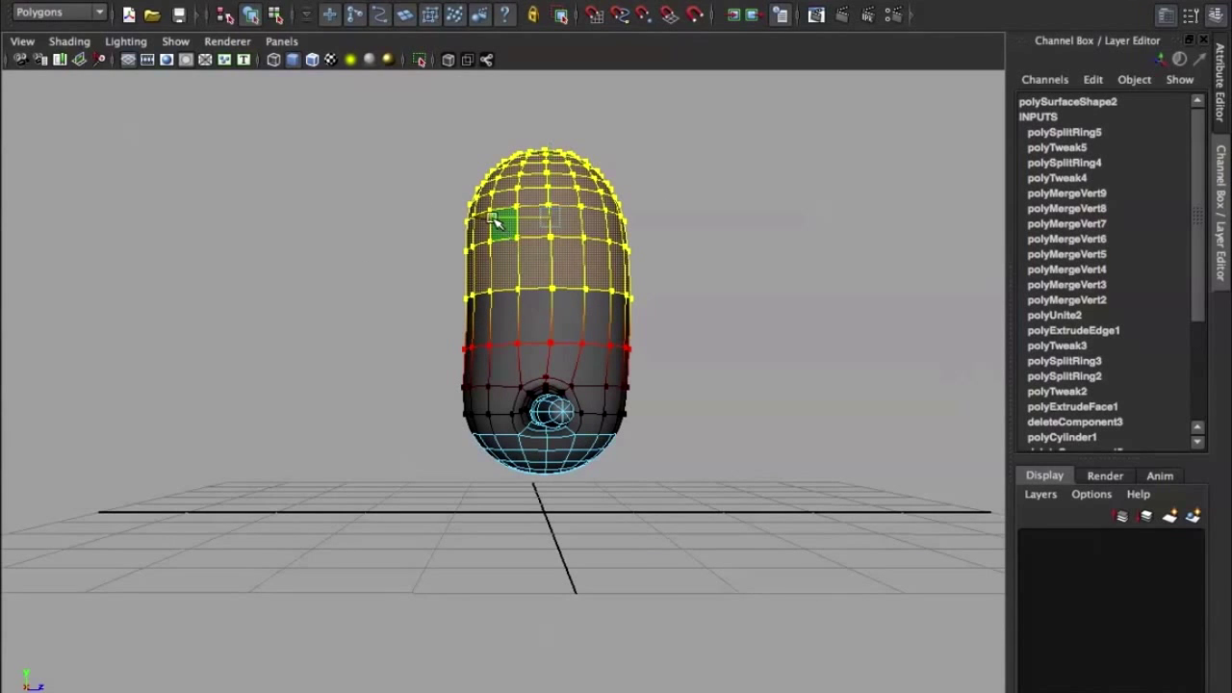
{"action": "key", "text": "e"}
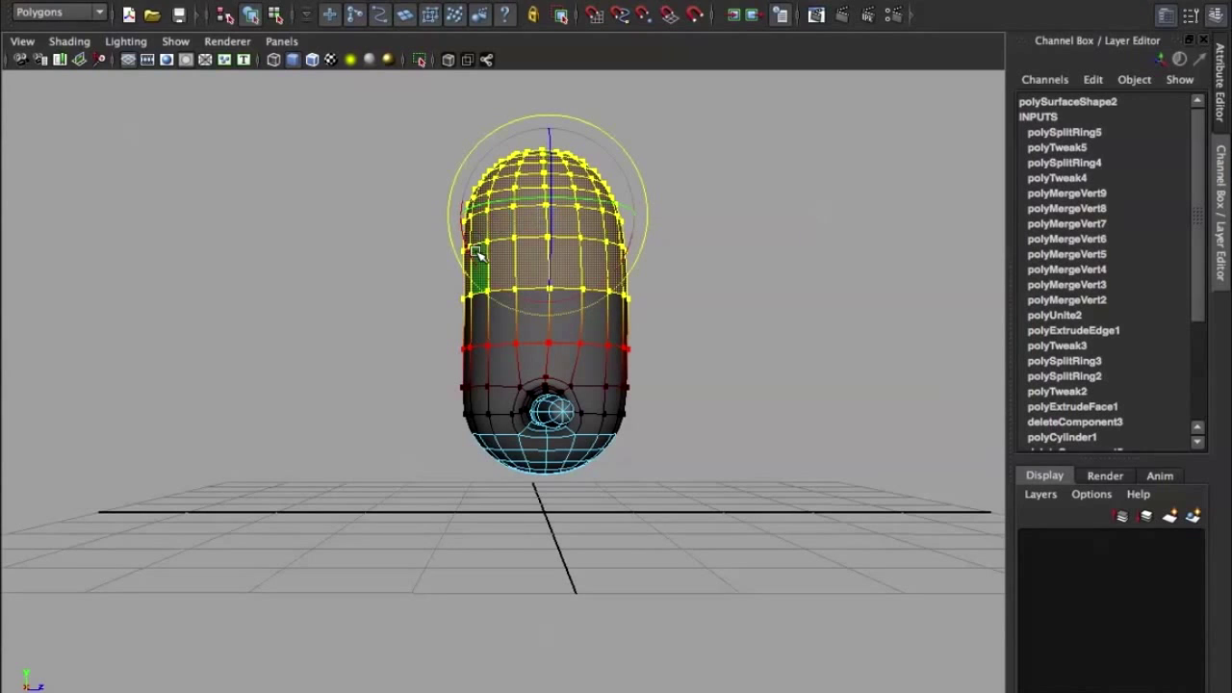
{"action": "left_click", "coordinate": [770, 262]}
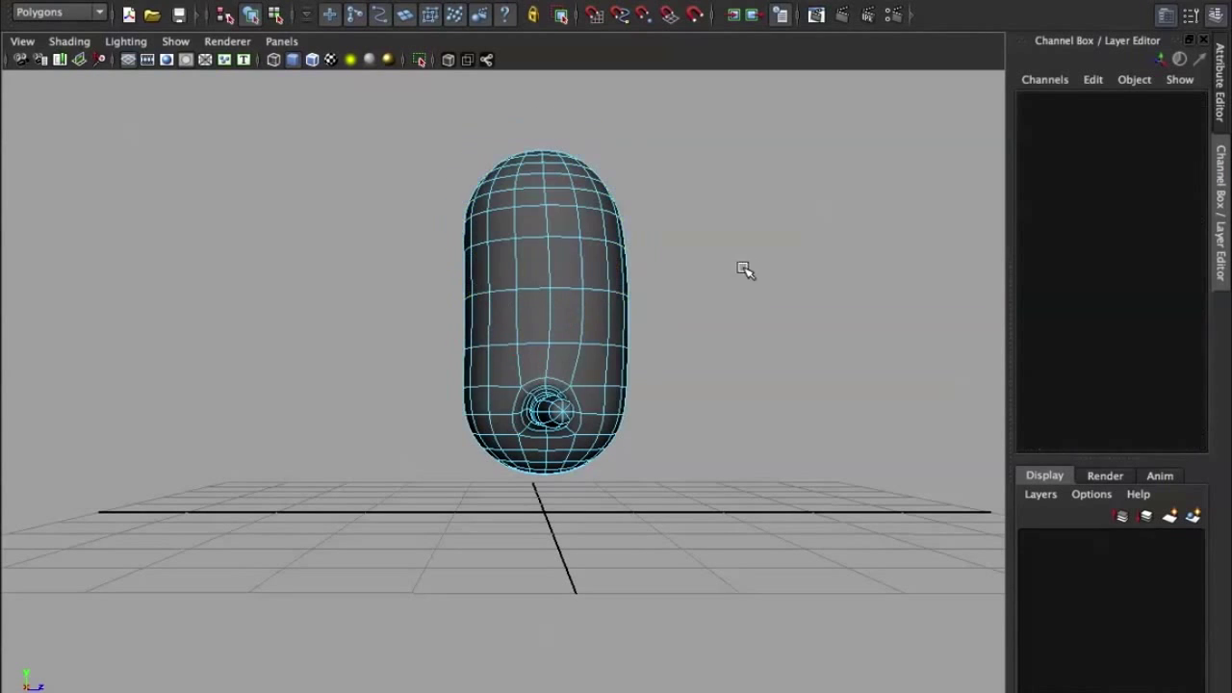
{"action": "right_click_drag", "start_coordinate": [559, 247], "coordinate": [681, 185]}
{"action": "mouse_move", "coordinate": [681, 186]}
{"action": "left_mouse_down", "text": "alt"}
{"action": "mouse_move", "coordinate": [660, 201]}
{"action": "mouse_move", "coordinate": [677, 187]}
{"action": "left_mouse_up", "text": "alt"}
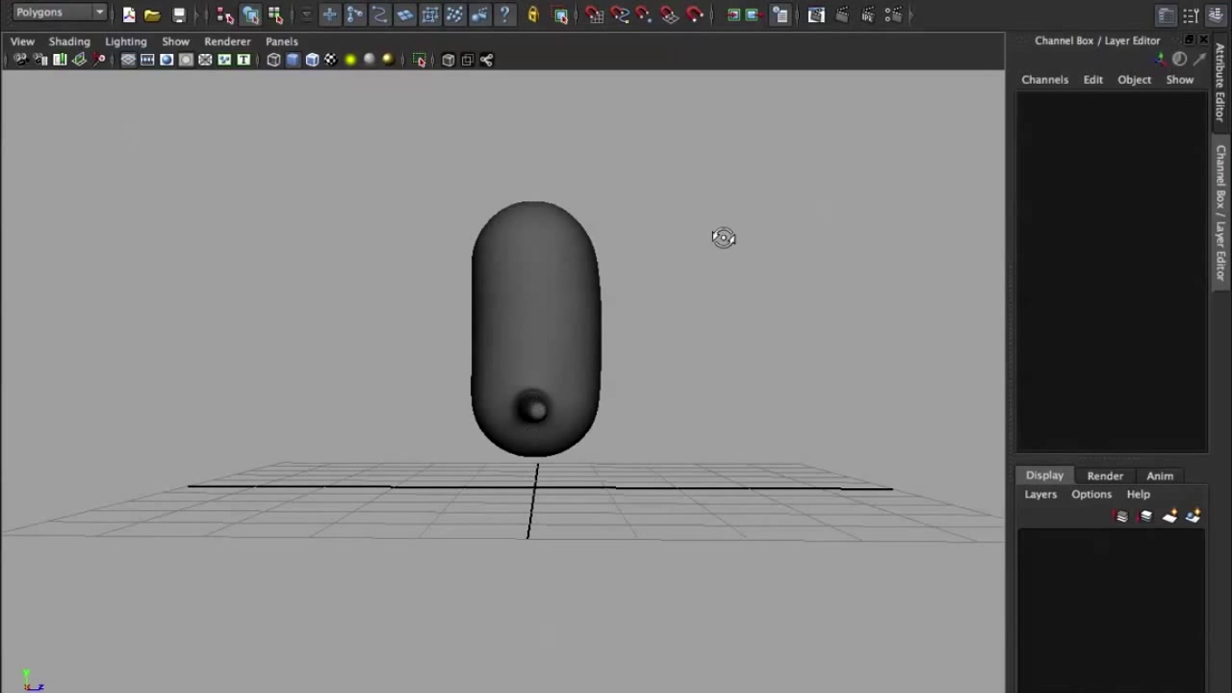
{"action": "left_click_drag", "start_coordinate": [723, 238], "coordinate": [325, 242], "text": "alt"}
Make a brief face edit on the capsule, then return to a front object view
{"action": "scroll", "coordinate": [469, 289], "scroll_direction": "up", "scroll_amount": 2}
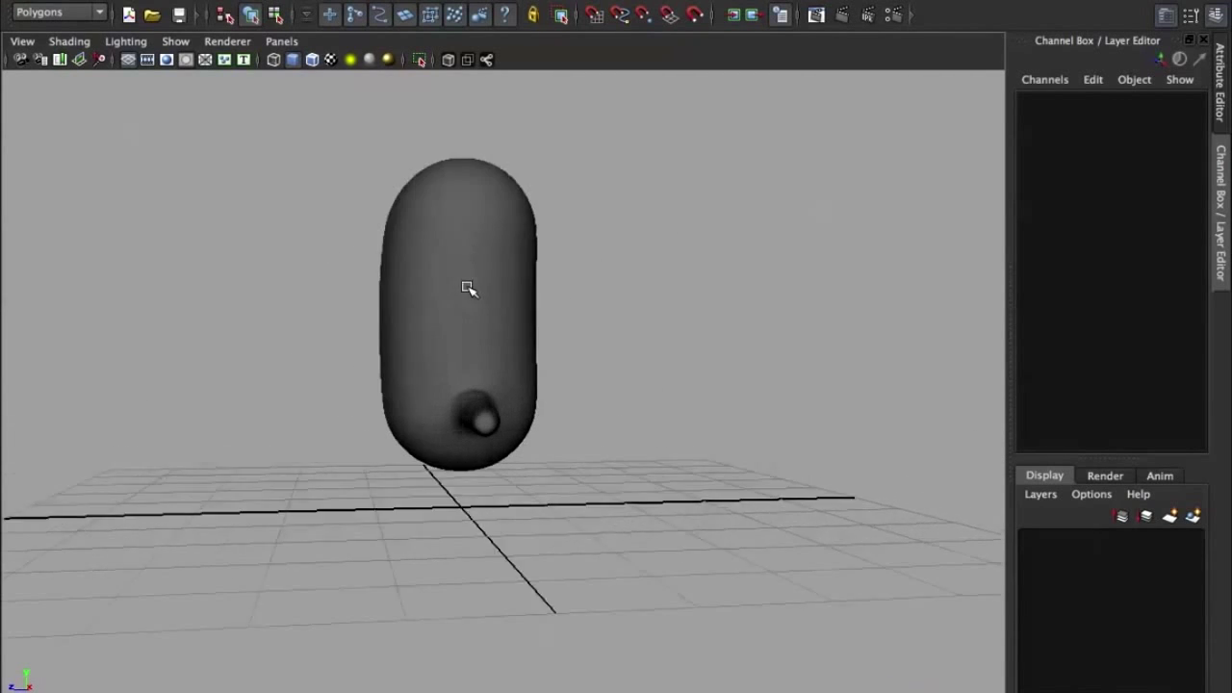
{"action": "left_click", "coordinate": [468, 289]}
{"action": "scroll", "coordinate": [469, 289], "scroll_direction": "up", "scroll_amount": 1}
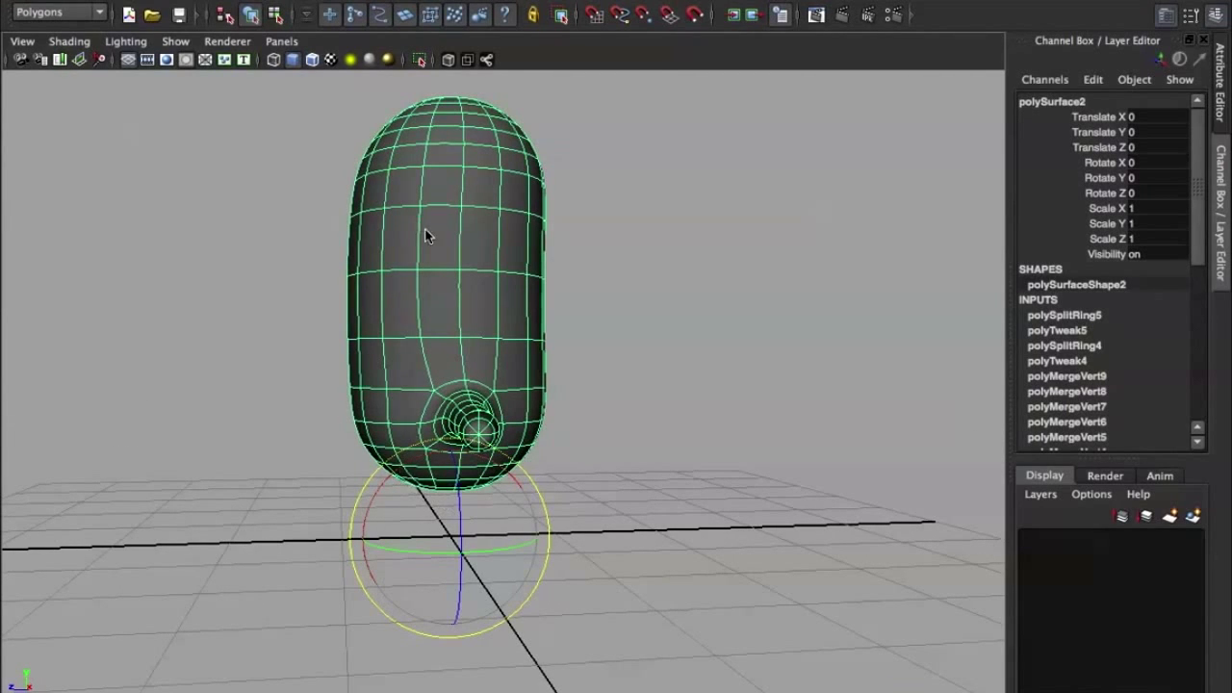
{"action": "right_click_drag", "start_coordinate": [428, 236], "coordinate": [421, 275]}
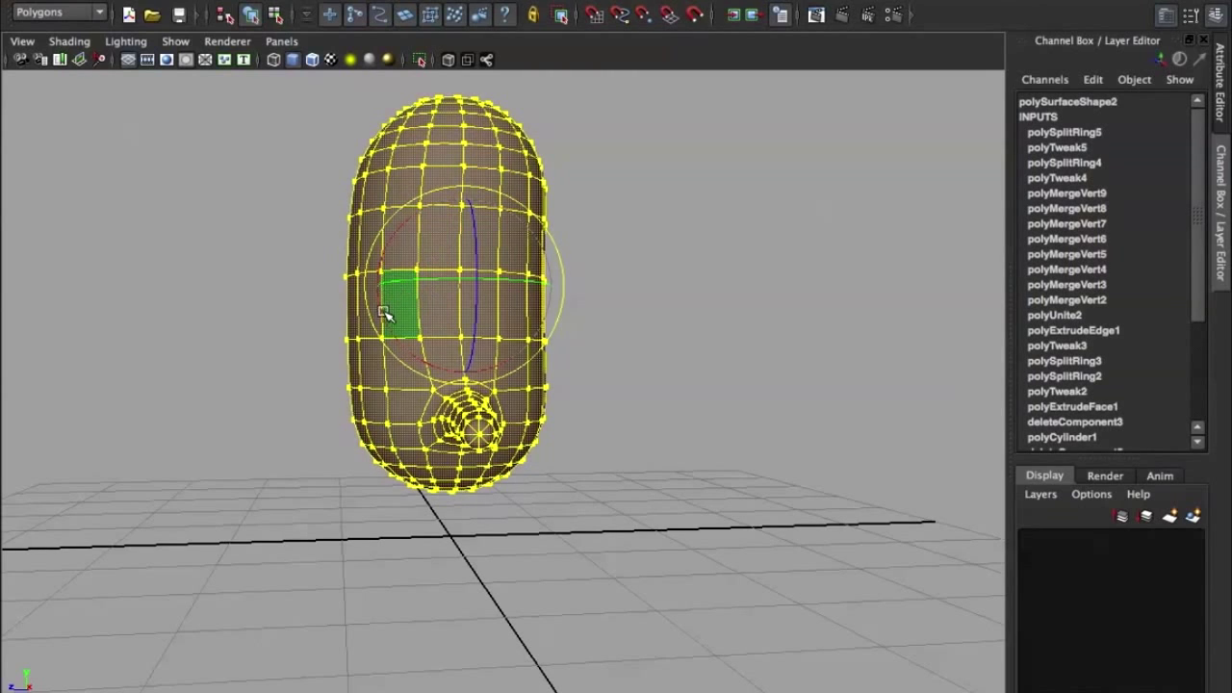
{"action": "key", "text": "w"}
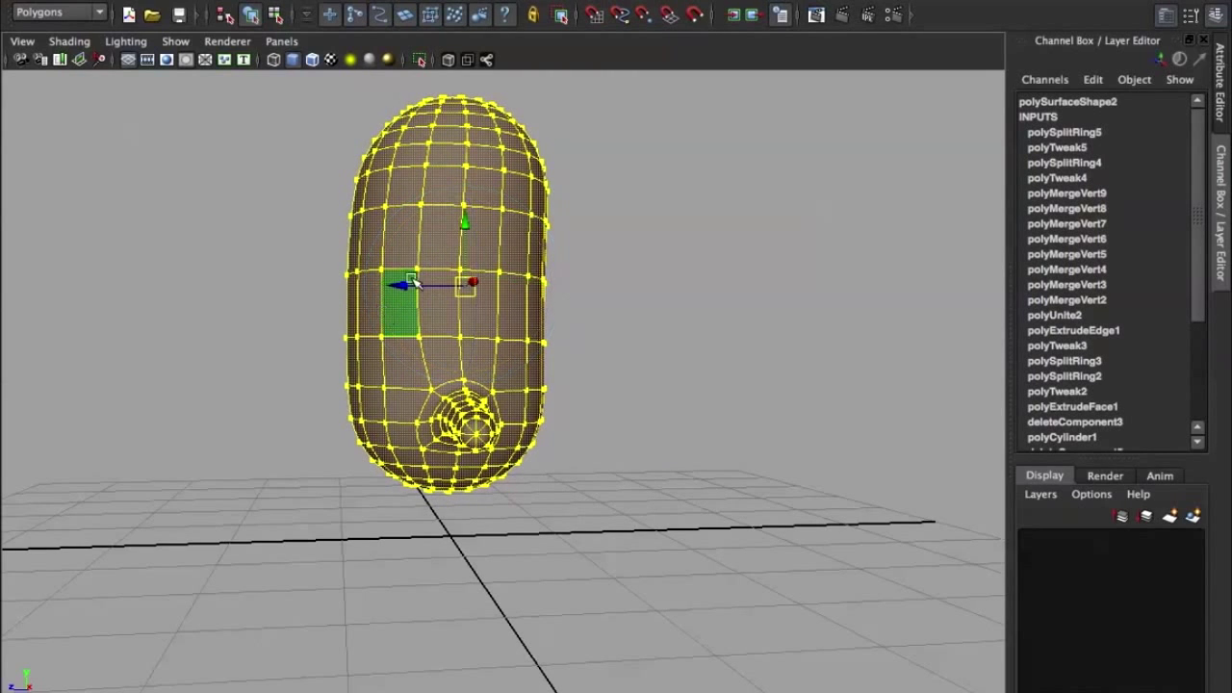
{"action": "left_click", "coordinate": [643, 278]}
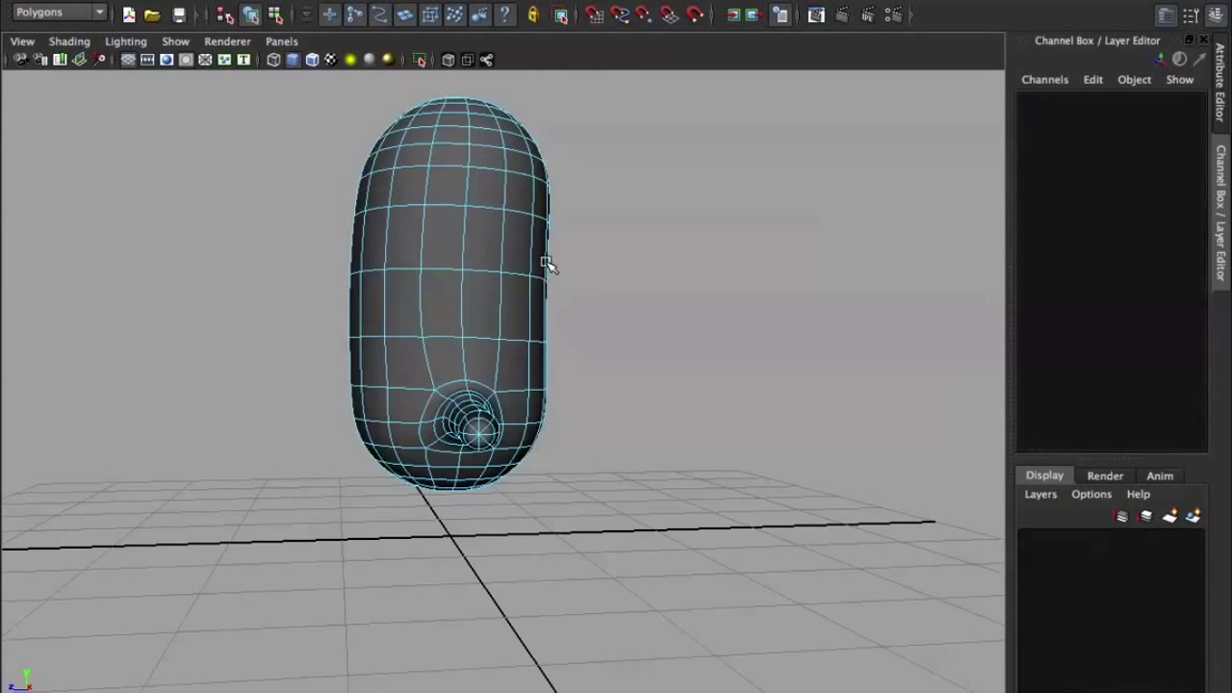
{"action": "right_click_drag", "start_coordinate": [490, 244], "coordinate": [554, 222]}
{"action": "mouse_move", "coordinate": [682, 189]}
{"action": "left_mouse_down", "text": "alt"}
{"action": "mouse_move", "coordinate": [1095, 183]}
{"action": "mouse_move", "coordinate": [903, 178]}
{"action": "mouse_move", "coordinate": [913, 178]}
{"action": "left_mouse_up", "text": "alt"}
Raise the edge loop beneath the arm with soft selection turned off
{"action": "scroll", "coordinate": [751, 278], "scroll_direction": "up", "scroll_amount": 2}
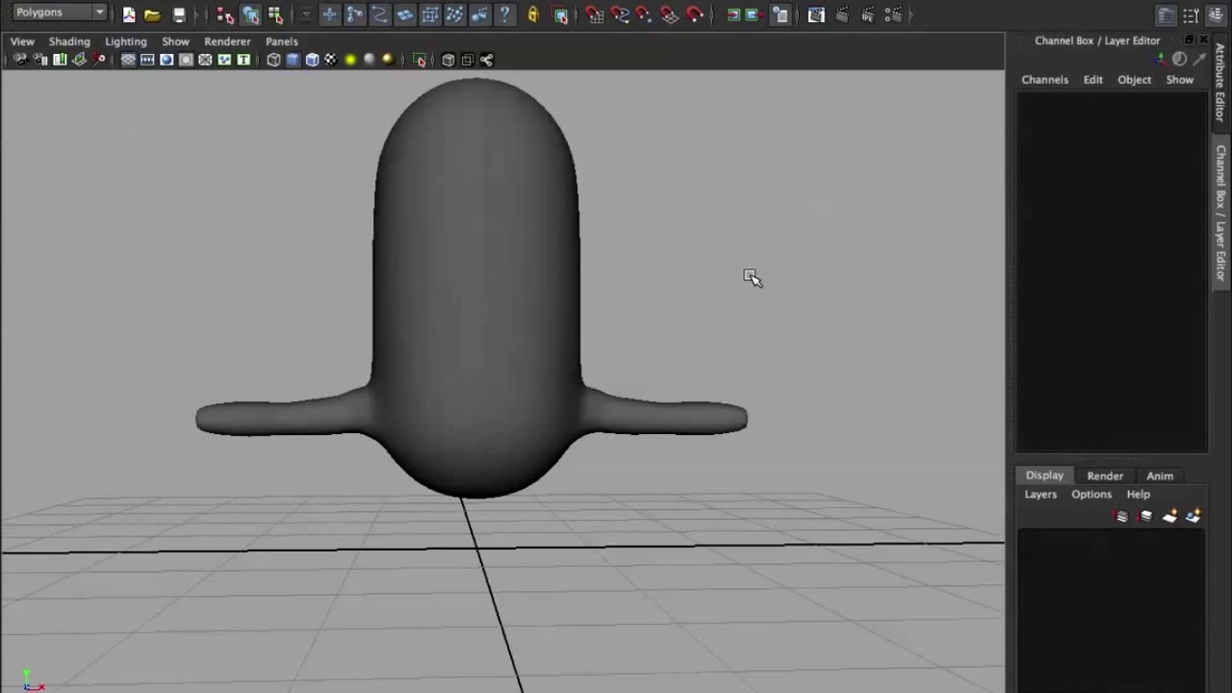
{"action": "scroll", "coordinate": [554, 438], "scroll_direction": "down", "scroll_amount": 2}
{"action": "scroll", "coordinate": [553, 438], "scroll_direction": "up", "scroll_amount": 2}
{"action": "mouse_move", "coordinate": [622, 365]}
{"action": "left_mouse_down", "text": "alt"}
{"action": "mouse_move", "coordinate": [702, 355]}
{"action": "mouse_move", "coordinate": [612, 288]}
{"action": "left_mouse_up", "text": "alt"}
{"action": "left_click", "coordinate": [701, 355]}
{"action": "scroll", "coordinate": [712, 318], "scroll_direction": "up", "scroll_amount": 2}
{"action": "scroll", "coordinate": [612, 289], "scroll_direction": "down", "scroll_amount": 2}
{"action": "scroll", "coordinate": [578, 298], "scroll_direction": "up", "scroll_amount": 4}
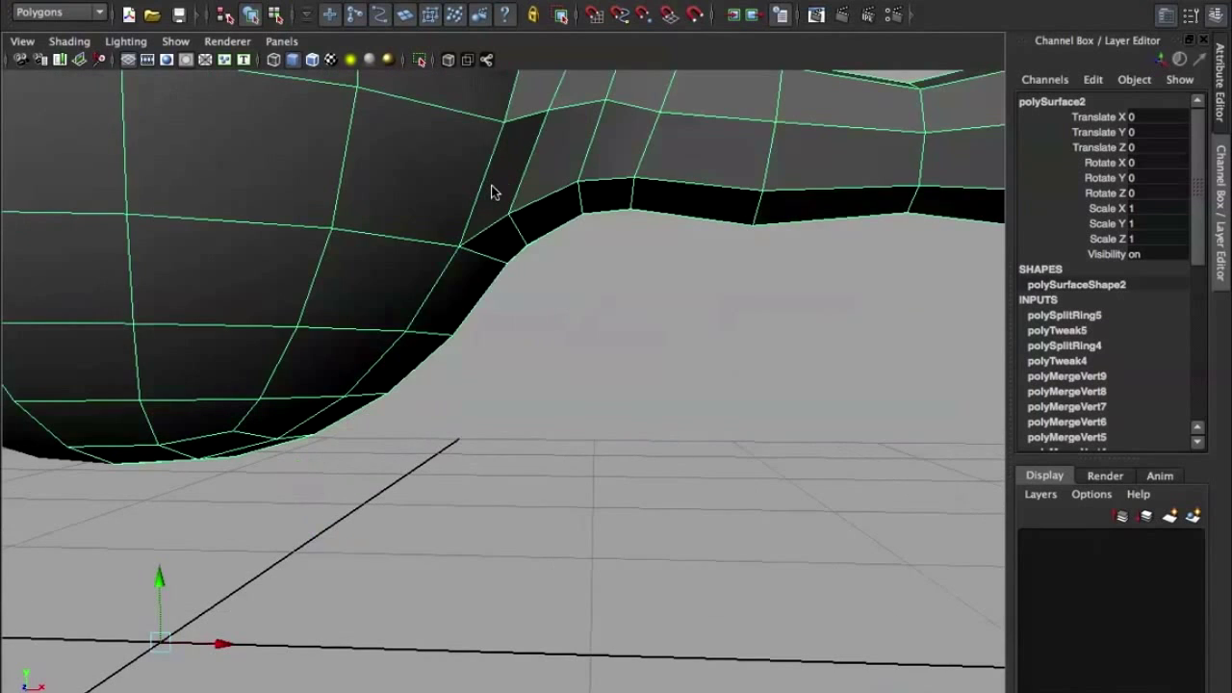
{"action": "right_click_drag", "start_coordinate": [490, 186], "coordinate": [513, 216]}
{"action": "double_click", "coordinate": [510, 274]}
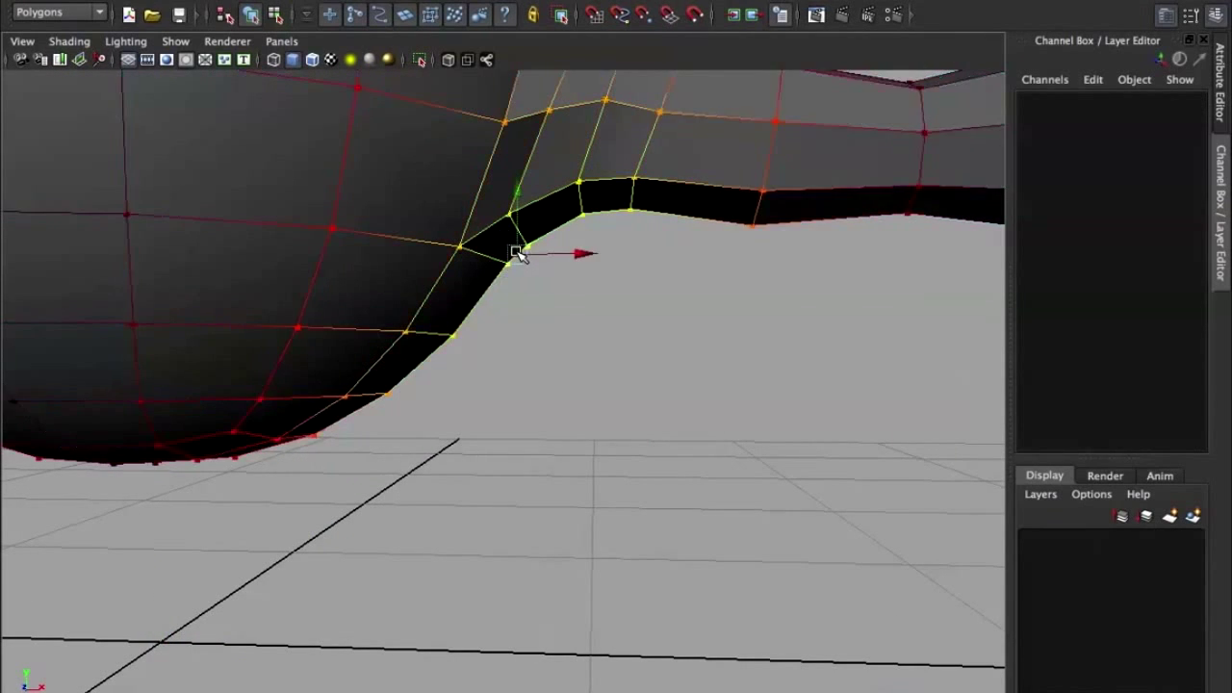
{"action": "scroll", "coordinate": [525, 256], "scroll_direction": "down", "scroll_amount": 4}
{"action": "key", "text": "b"}
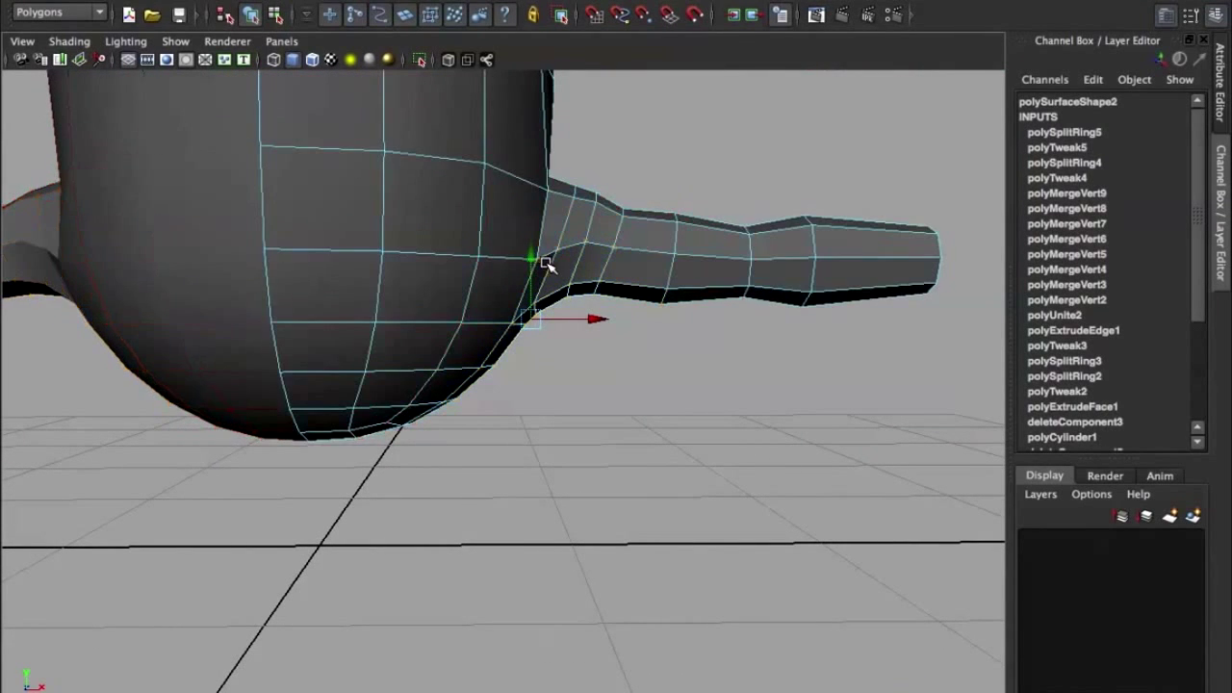
{"action": "mouse_move", "coordinate": [530, 258]}
{"action": "left_mouse_down"}
{"action": "mouse_move", "coordinate": [530, 238]}
{"action": "mouse_move", "coordinate": [486, 303]}
{"action": "left_mouse_up"}
Move the face under the armpit into place, then switch to vertex editing
{"action": "right_click_drag", "start_coordinate": [518, 295], "coordinate": [516, 317]}
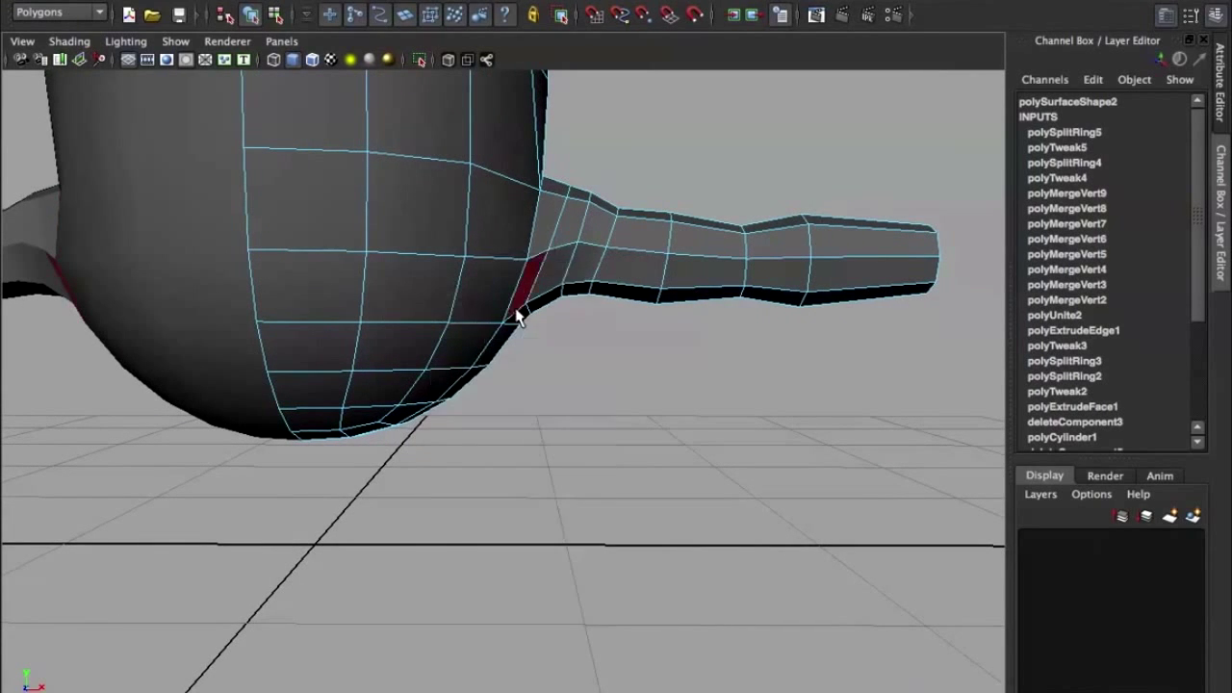
{"action": "left_click_drag", "start_coordinate": [517, 311], "coordinate": [432, 307], "text": "alt"}
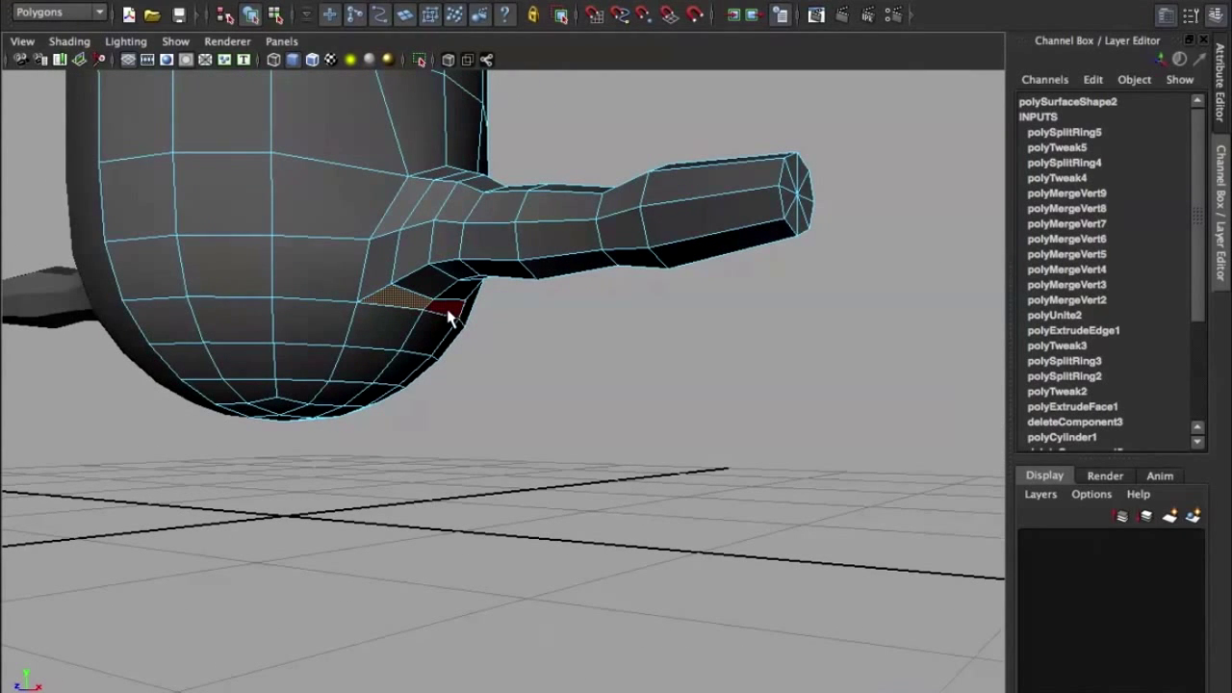
{"action": "key", "text": "w"}
{"action": "mouse_move", "coordinate": [392, 261]}
{"action": "left_mouse_down", "text": "alt"}
{"action": "mouse_move", "coordinate": [458, 269]}
{"action": "mouse_move", "coordinate": [488, 242]}
{"action": "left_mouse_up", "text": "alt"}
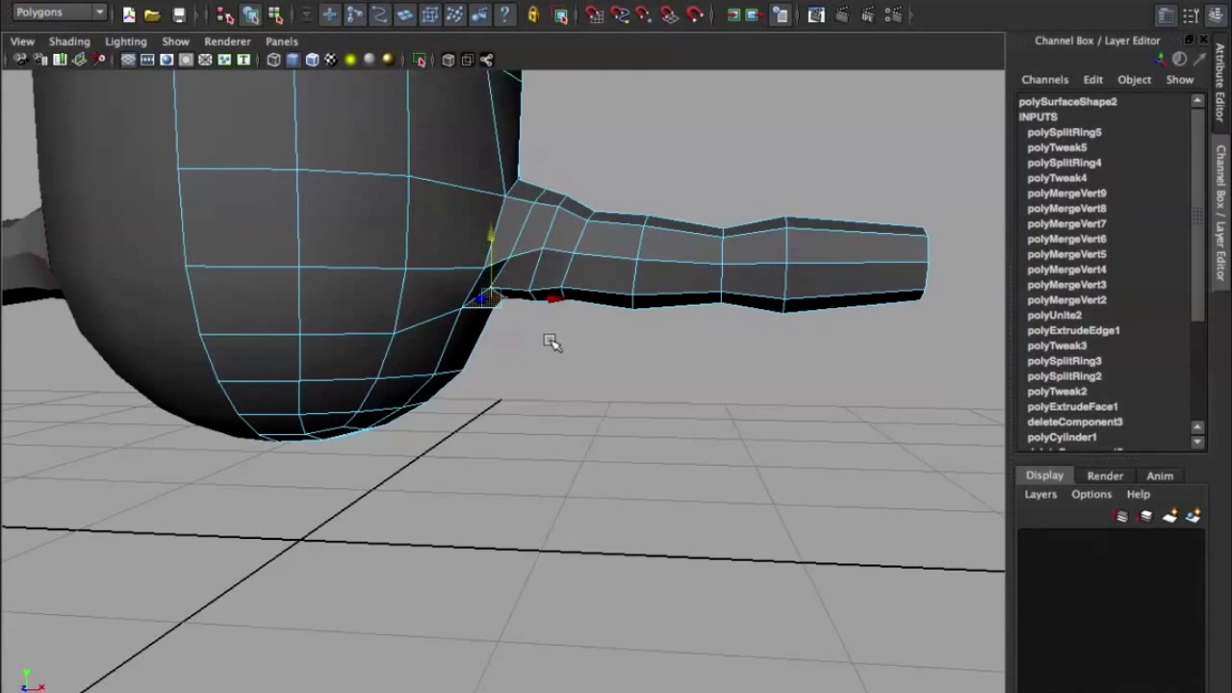
{"action": "right_click_drag", "start_coordinate": [488, 277], "coordinate": [462, 275]}
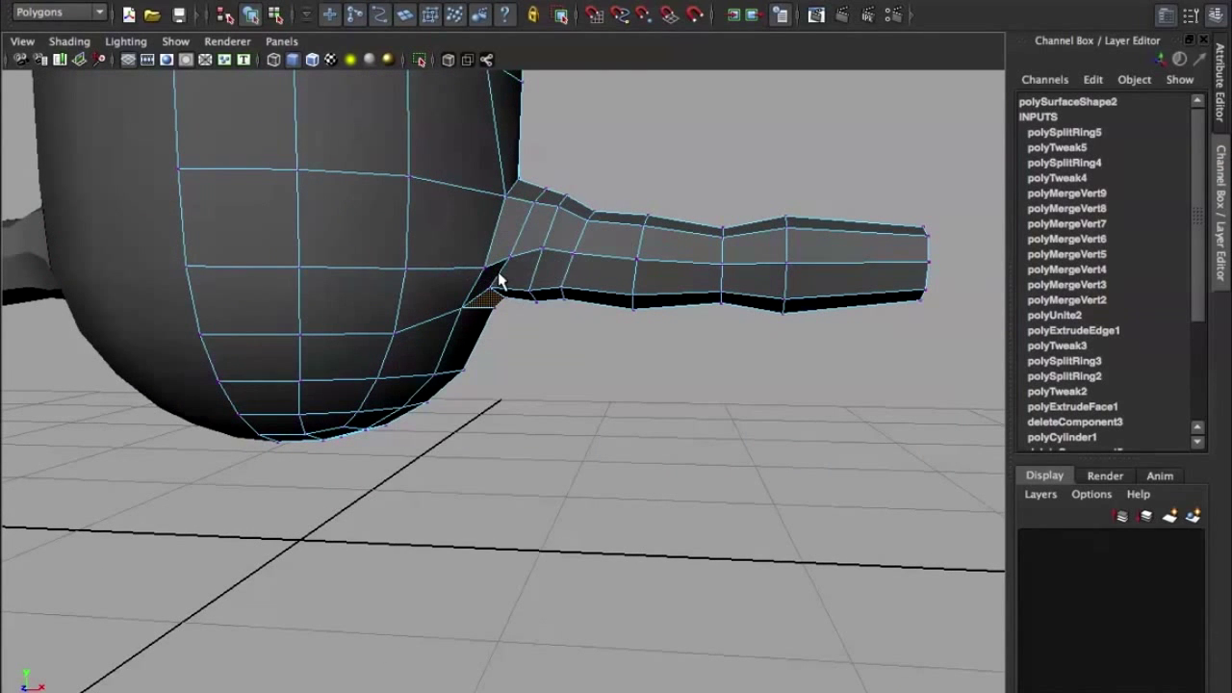